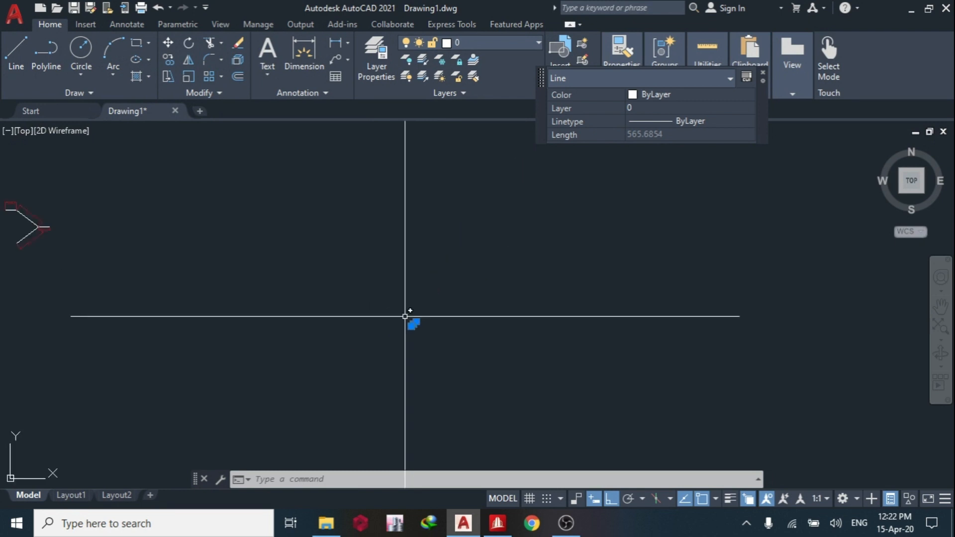
Switch to STAAD.Pro and create the first node at X 0, Y 0, Z 0.
{"action": "scroll", "coordinate": [490, 173], "scroll_direction": "up", "scroll_amount": 5}
{"action": "middle_click_drag", "start_coordinate": [650, 347], "coordinate": [383, 240]}
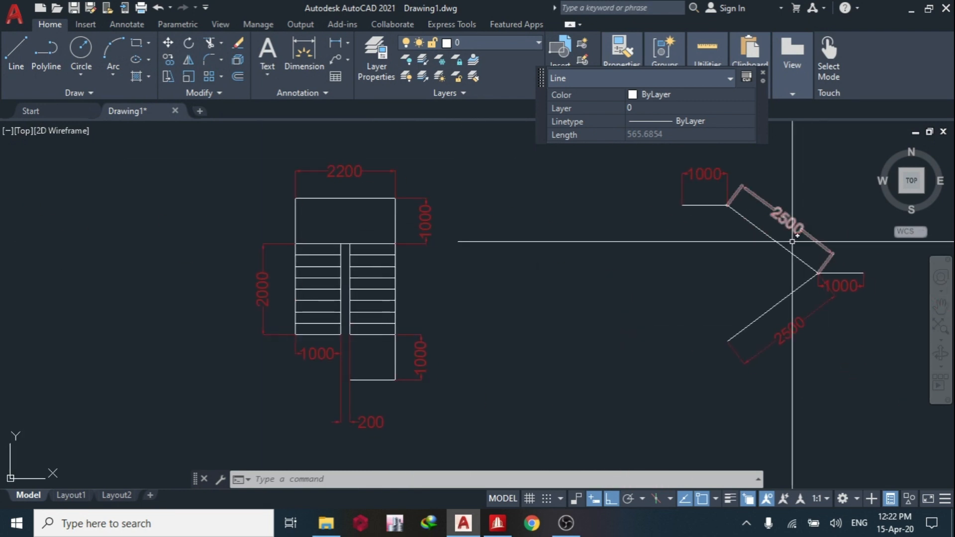
{"action": "middle_click_drag", "start_coordinate": [788, 279], "coordinate": [645, 276]}
{"action": "middle_click_drag", "start_coordinate": [305, 298], "coordinate": [511, 300]}
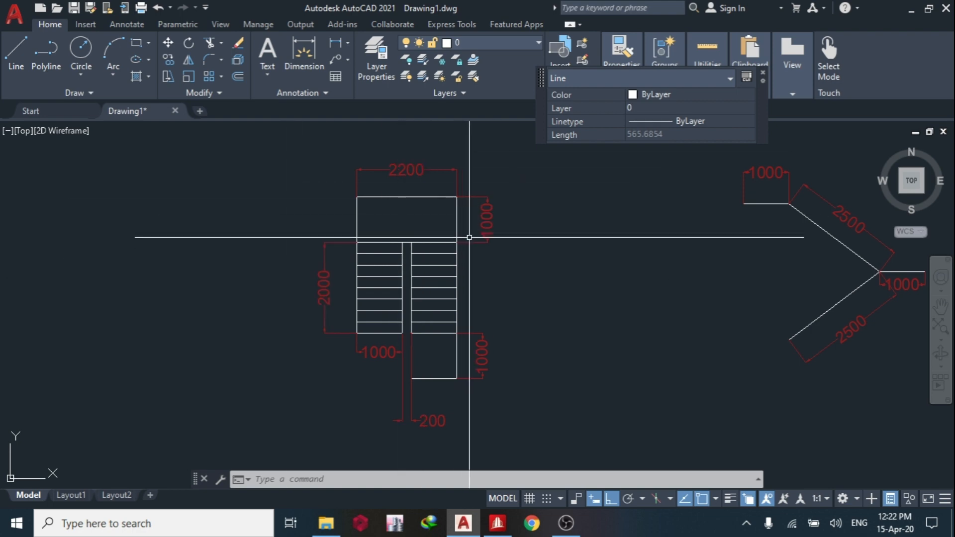
{"action": "left_click", "coordinate": [497, 524]}
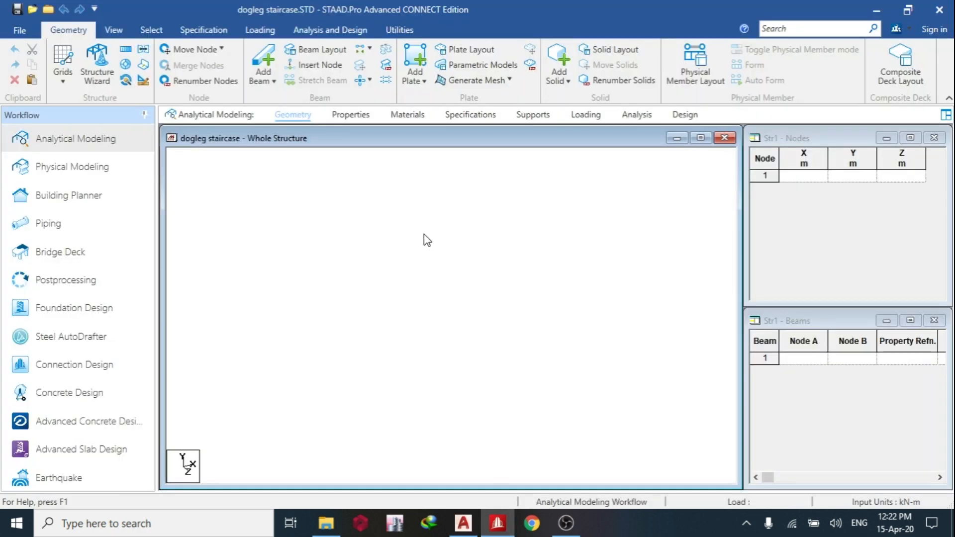
{"action": "left_click", "coordinate": [806, 190]}
{"action": "type", "text": "0"}
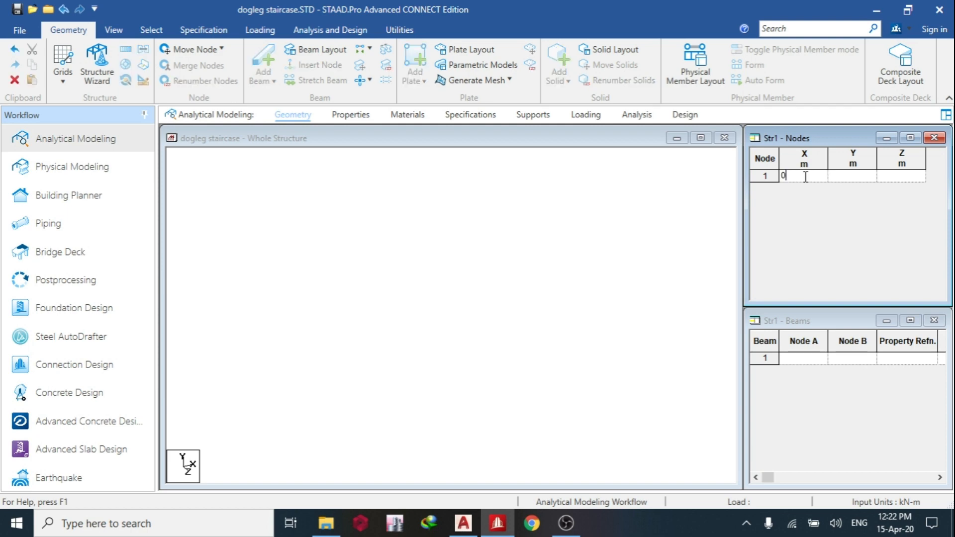
{"action": "key", "text": "Return"}
With the Nodes Cursor, copy the origin node and paste it moved 1 m in X.
{"action": "right_click", "coordinate": [320, 252]}
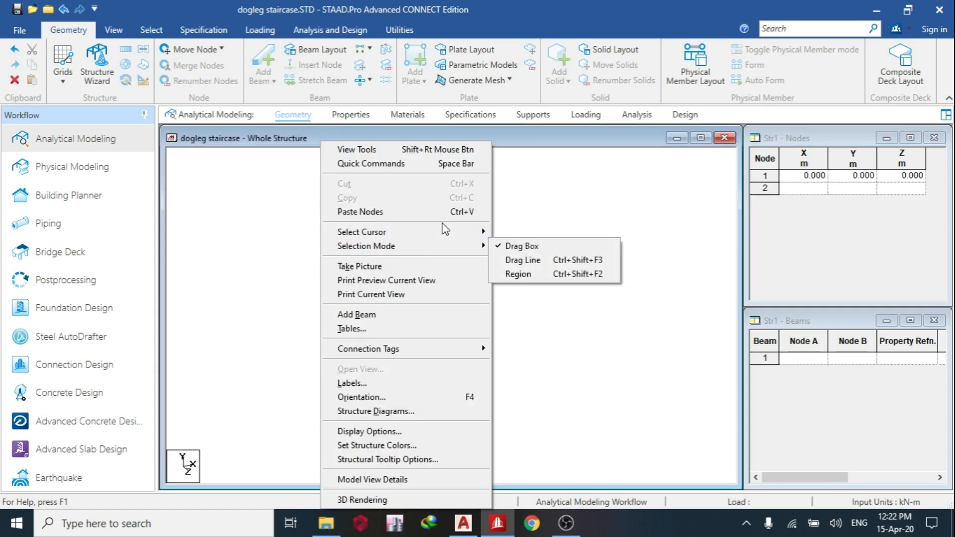
{"action": "mouse_move", "coordinate": [438, 231]}
{"action": "left_click", "coordinate": [527, 229]}
{"action": "left_click", "coordinate": [451, 315]}
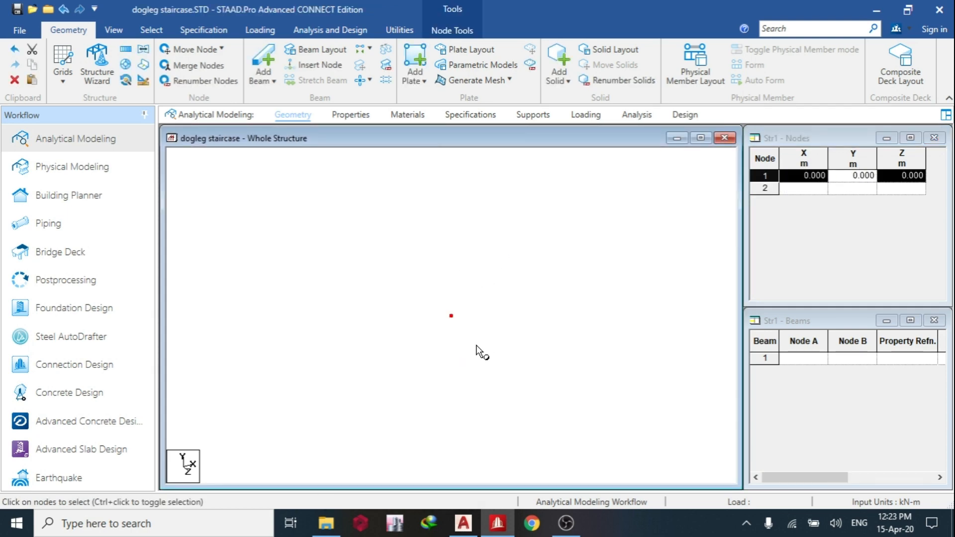
{"action": "key", "text": "ctrl+v"}
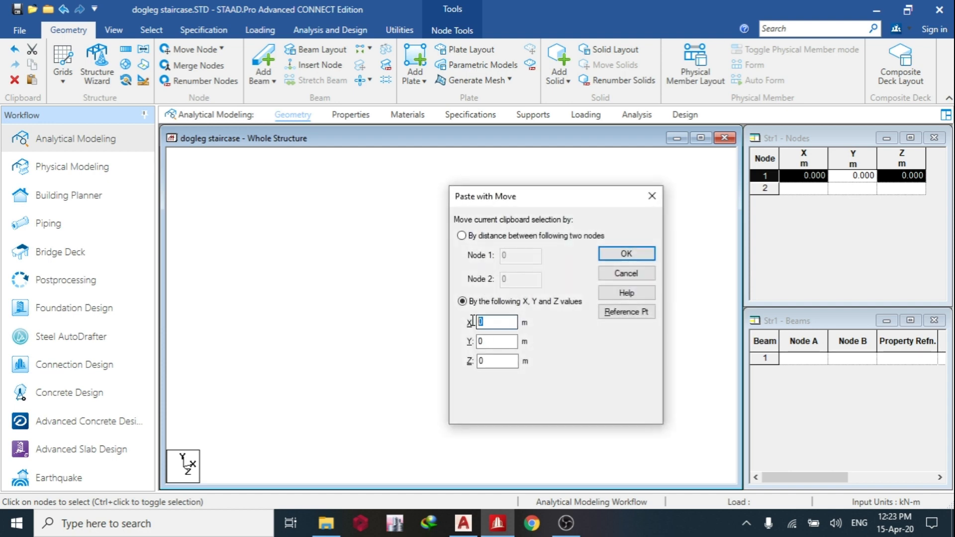
{"action": "left_click", "coordinate": [648, 257]}
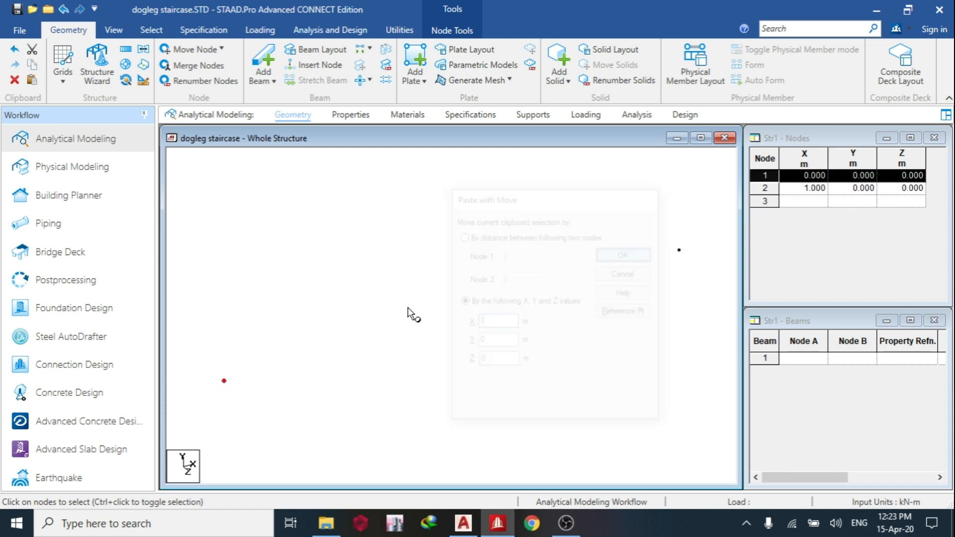
Repeat both nodes along Z in two steps with spacings of -2 m and -1 m using Translational Repeat.
{"action": "scroll", "coordinate": [302, 294], "scroll_direction": "down", "scroll_amount": 5}
{"action": "left_click_drag", "start_coordinate": [279, 266], "coordinate": [607, 407]}
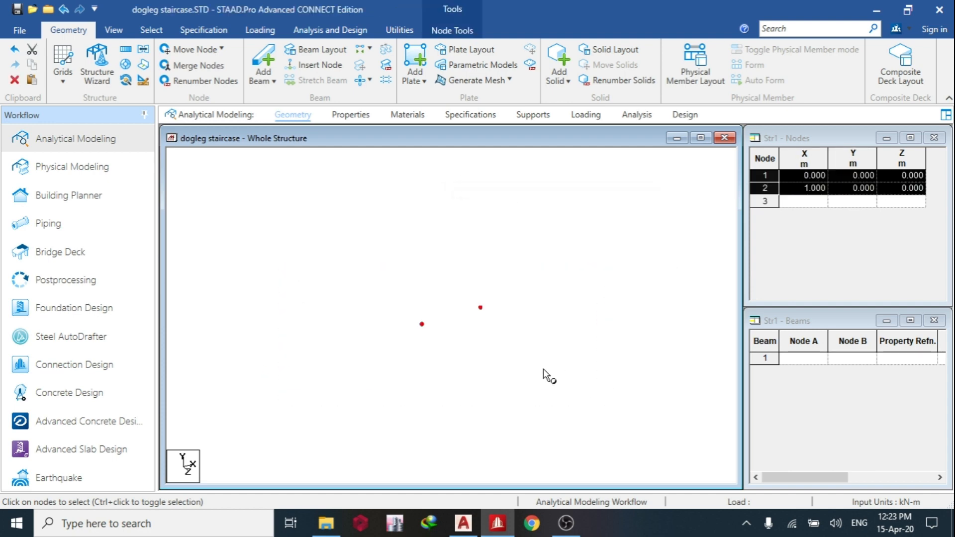
{"action": "left_click", "coordinate": [126, 50]}
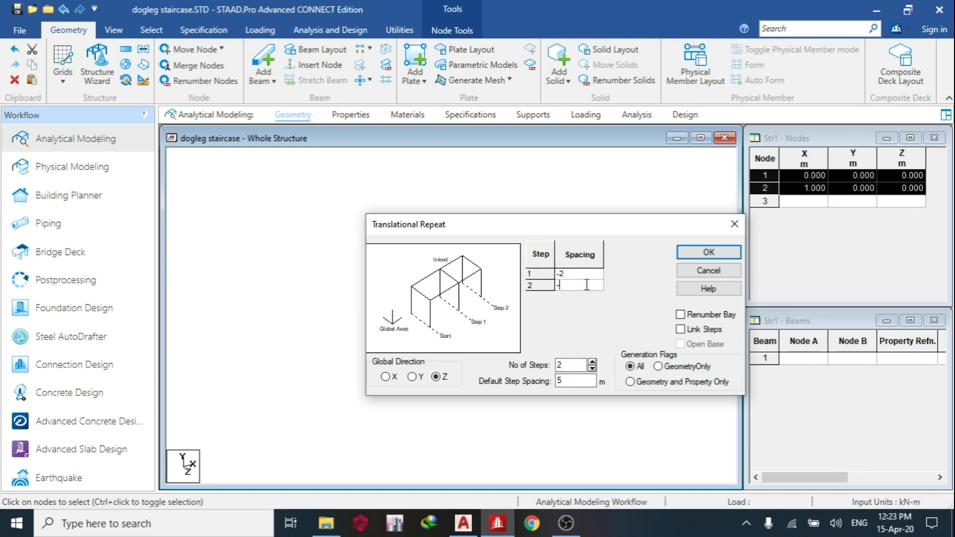
{"action": "left_click", "coordinate": [709, 252]}
Repeat the three nodes at X = 1 m along X in two steps with spacings of 0.2 m and 1 m.
{"action": "middle_click_drag", "start_coordinate": [483, 315], "coordinate": [358, 321]}
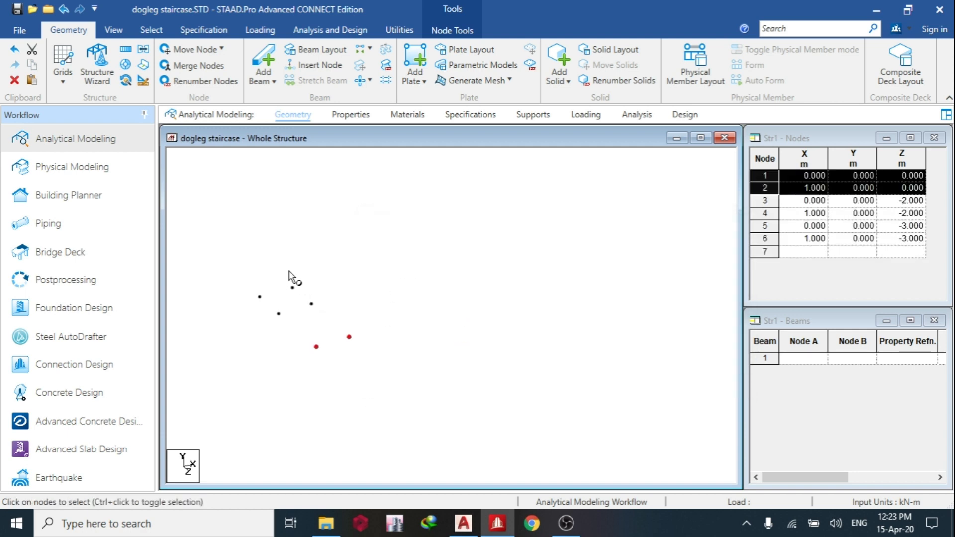
{"action": "left_click_drag", "start_coordinate": [287, 282], "coordinate": [367, 358]}
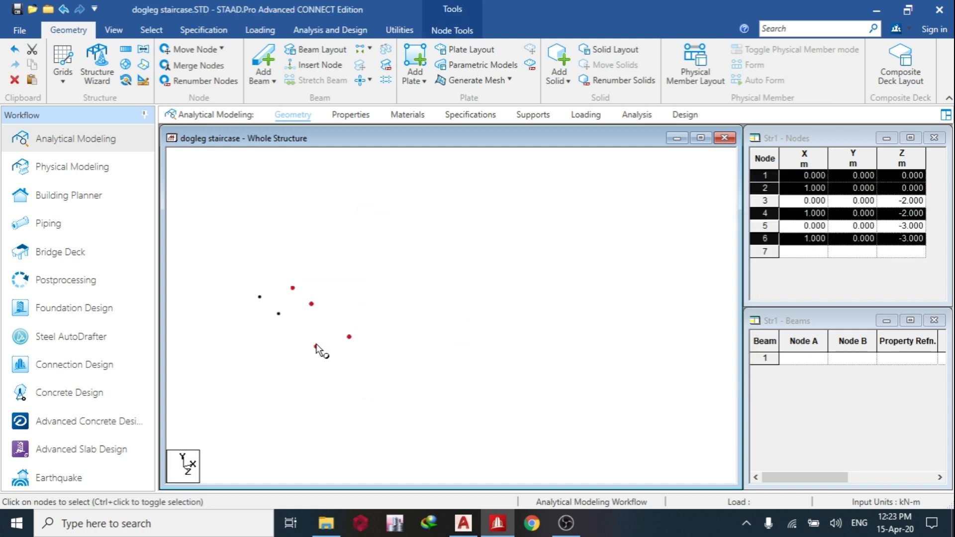
{"action": "left_click", "coordinate": [316, 346], "text": "ctrl"}
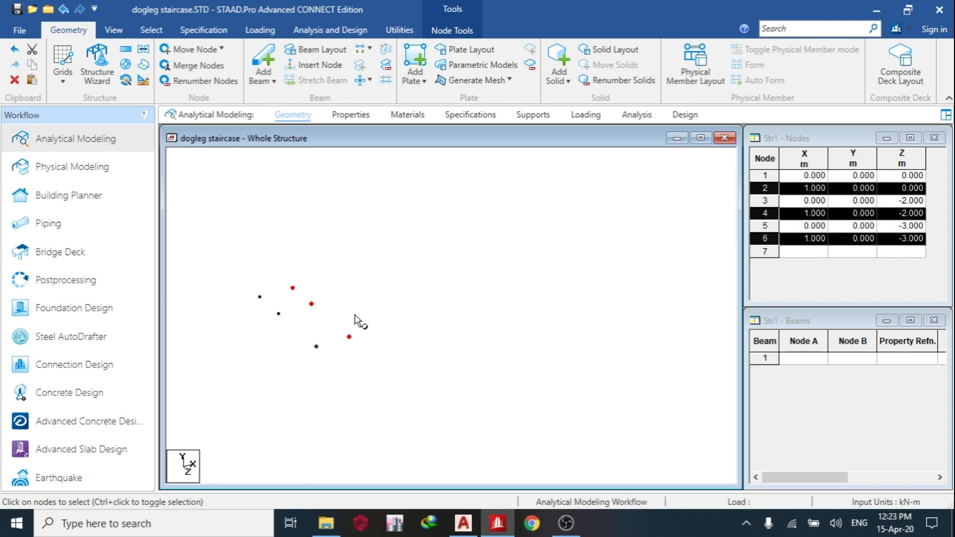
{"action": "left_click", "coordinate": [125, 50]}
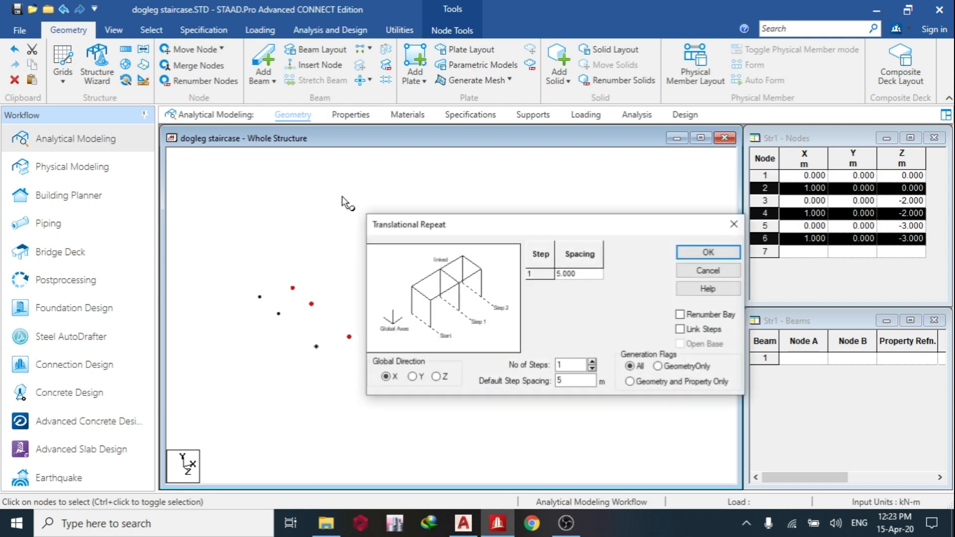
{"action": "left_click", "coordinate": [592, 363]}
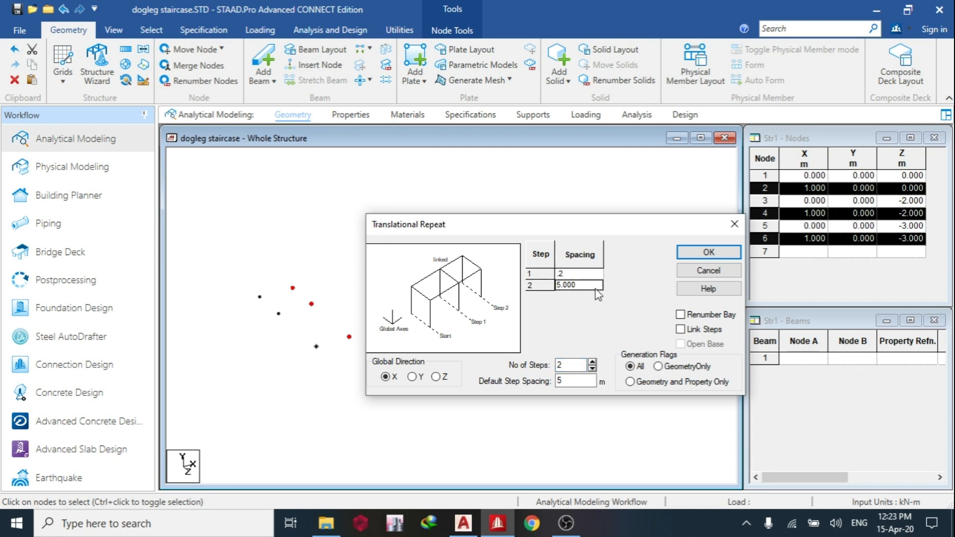
{"action": "left_click", "coordinate": [708, 253]}
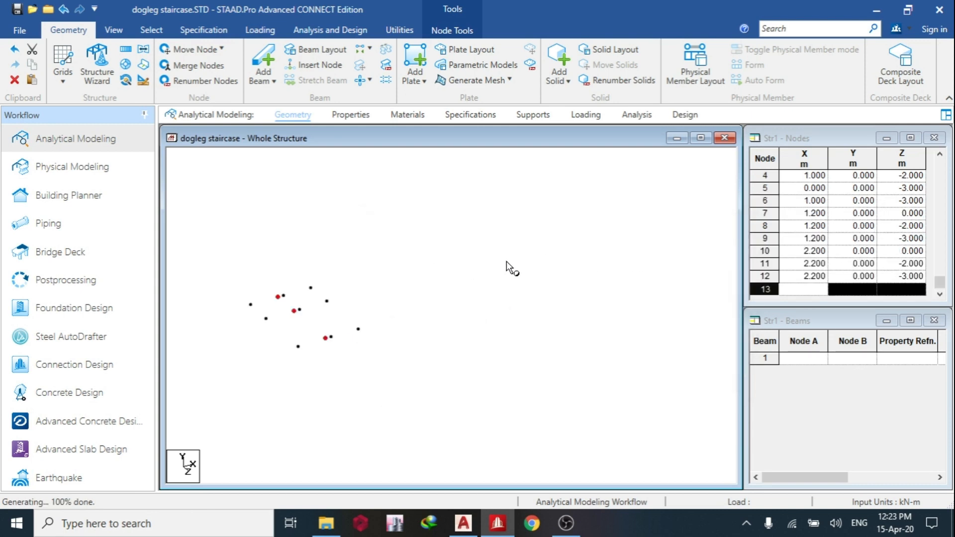
Copy the two nodes at X 1.2 and 2.2 m on Z = 0 and paste them moved 1 m in Z.
{"action": "middle_click_drag", "start_coordinate": [363, 359], "coordinate": [327, 330]}
{"action": "left_click", "coordinate": [325, 309]}
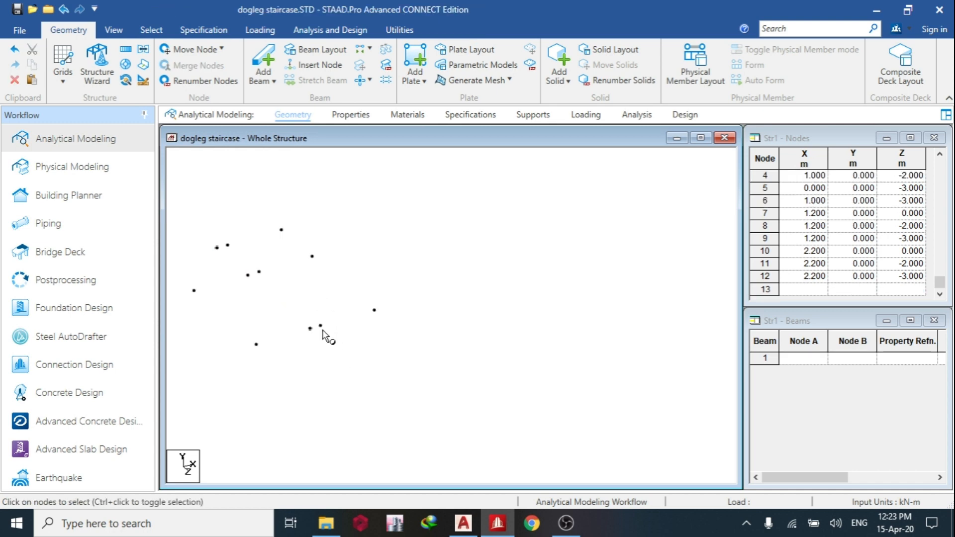
{"action": "left_click", "coordinate": [321, 327]}
{"action": "left_click", "coordinate": [374, 310], "text": "ctrl"}
{"action": "key", "text": "ctrl+v"}
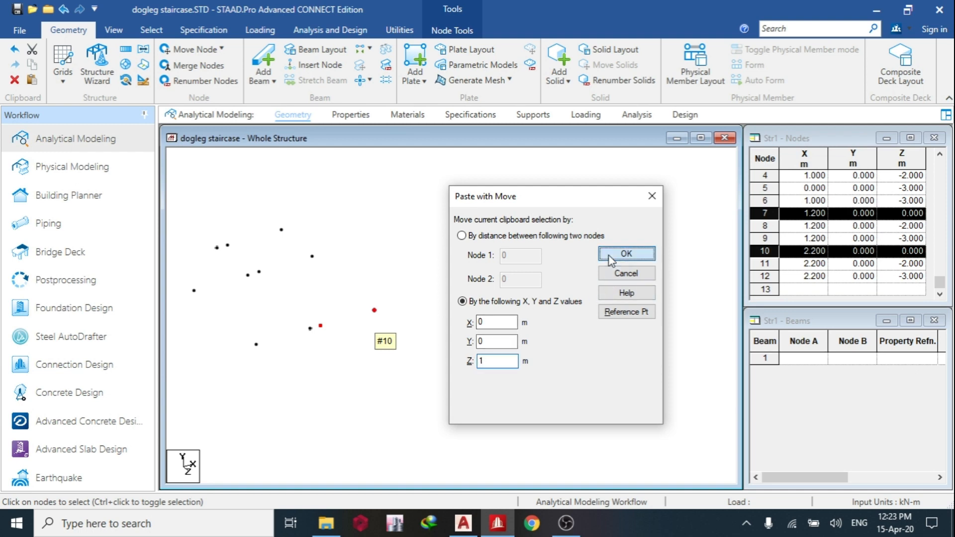
{"action": "left_click", "coordinate": [624, 254]}
{"action": "left_click", "coordinate": [222, 154]}
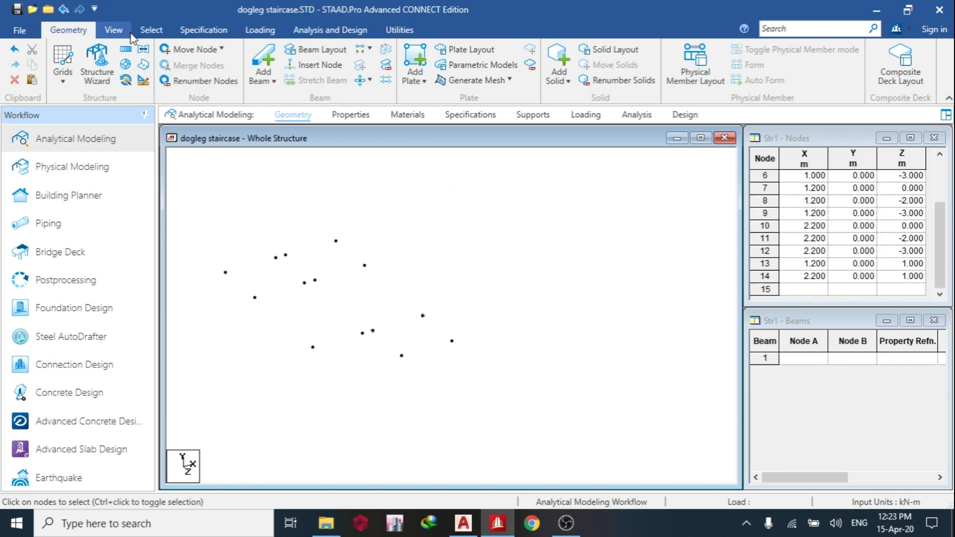
In plan view, add a four-node plate for the full-width landing between Z -3 and -2 m, from X 0 to 2.2 m.
{"action": "left_click", "coordinate": [113, 30]}
{"action": "left_click", "coordinate": [284, 50]}
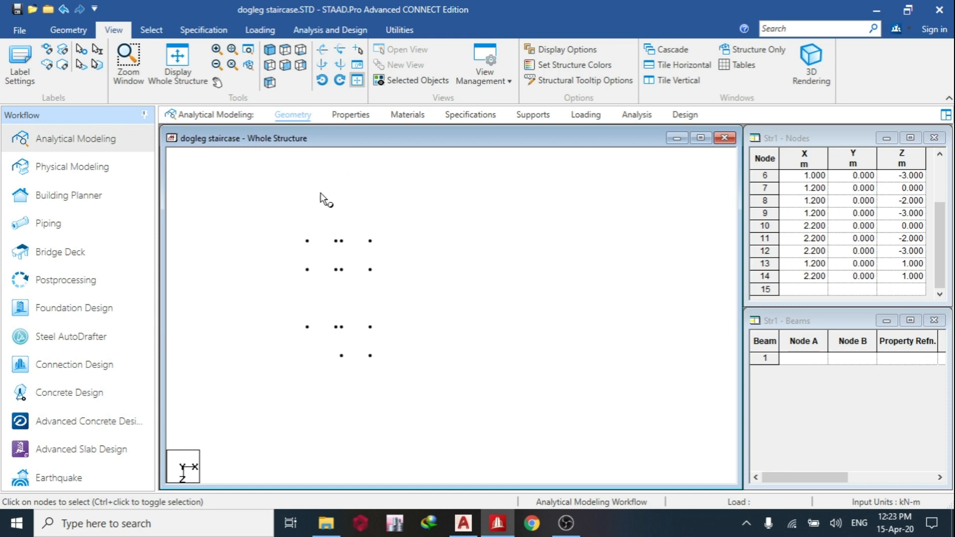
{"action": "left_click", "coordinate": [269, 51]}
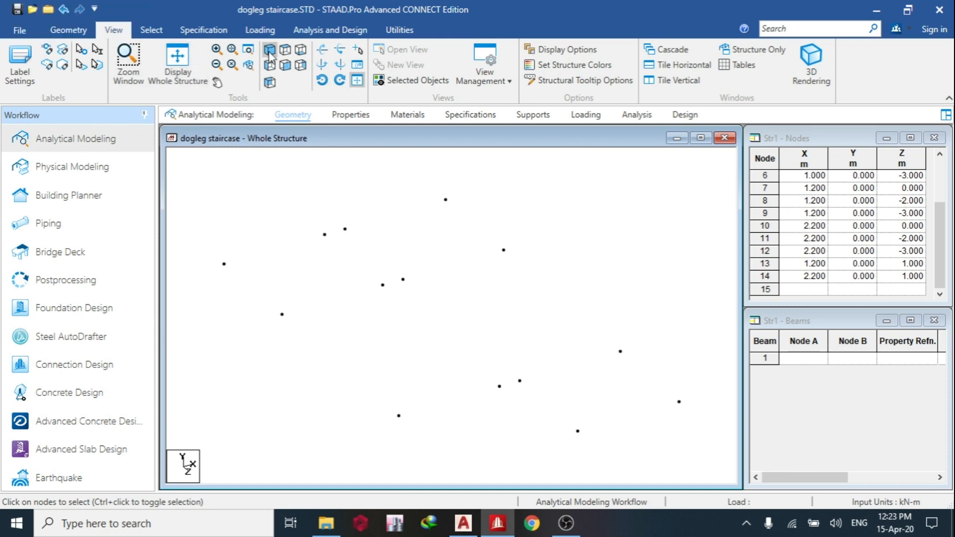
{"action": "left_click", "coordinate": [68, 30]}
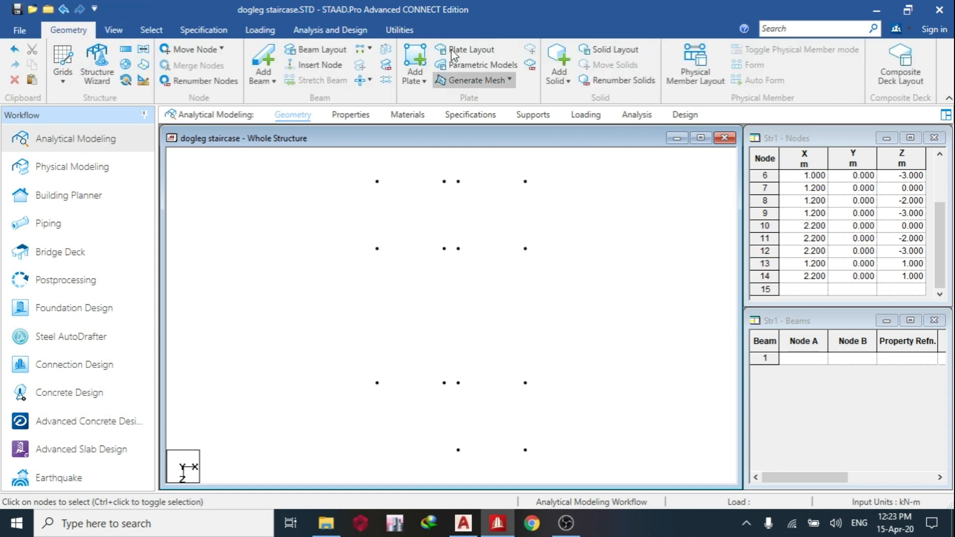
{"action": "left_click", "coordinate": [411, 53]}
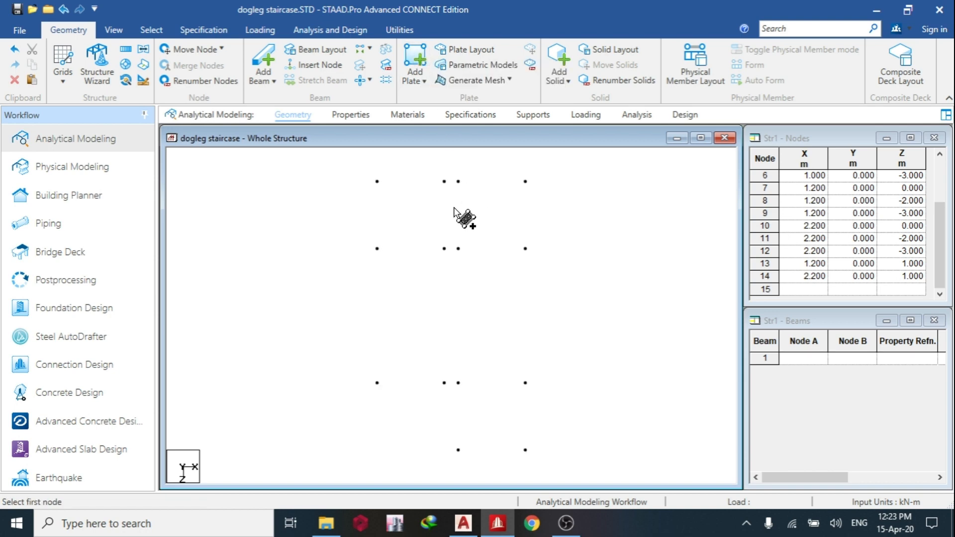
{"action": "left_click", "coordinate": [377, 181]}
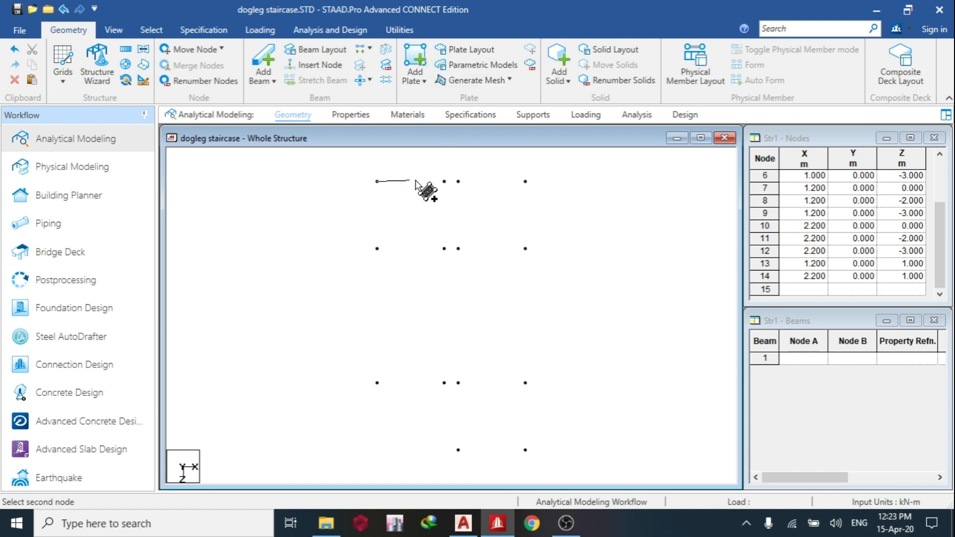
{"action": "left_click", "coordinate": [526, 182]}
{"action": "left_click", "coordinate": [525, 248]}
{"action": "left_click", "coordinate": [377, 248]}
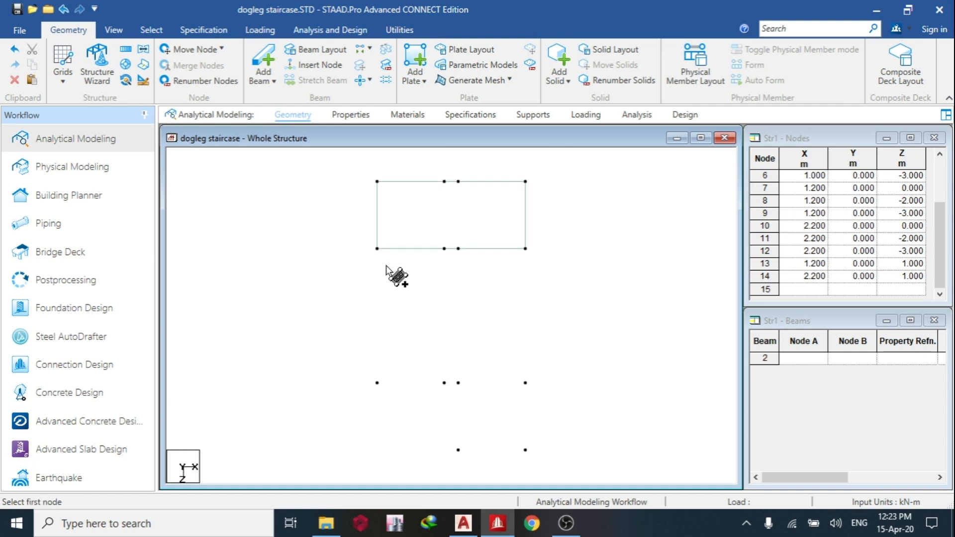
Add four-node plates for both stair flights between Z -2 and 0 m, one on each side of the 0.2 m gap.
{"action": "left_click", "coordinate": [377, 248]}
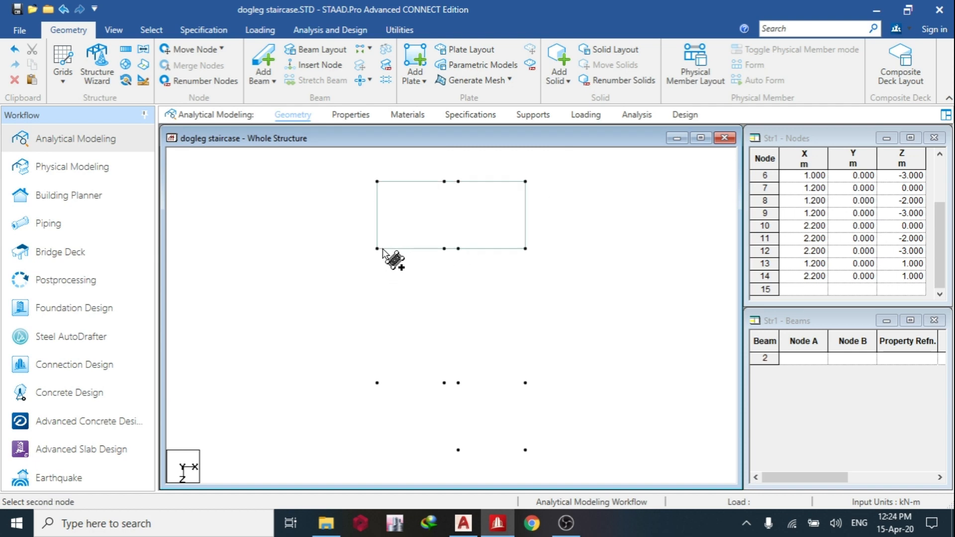
{"action": "left_click", "coordinate": [444, 248]}
{"action": "left_click", "coordinate": [444, 383]}
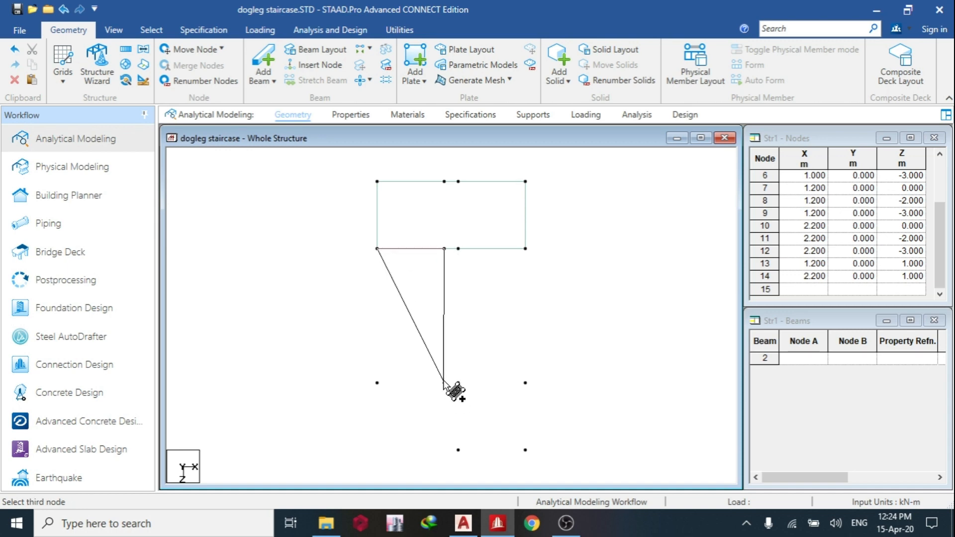
{"action": "left_click", "coordinate": [378, 383]}
{"action": "left_click", "coordinate": [458, 248]}
{"action": "left_click", "coordinate": [525, 248]}
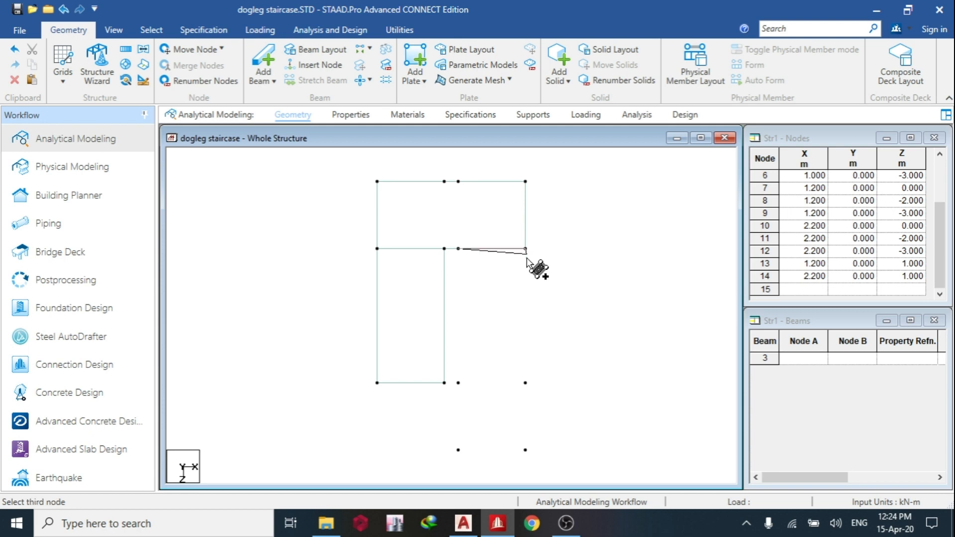
{"action": "left_click", "coordinate": [525, 383]}
{"action": "left_click", "coordinate": [458, 383]}
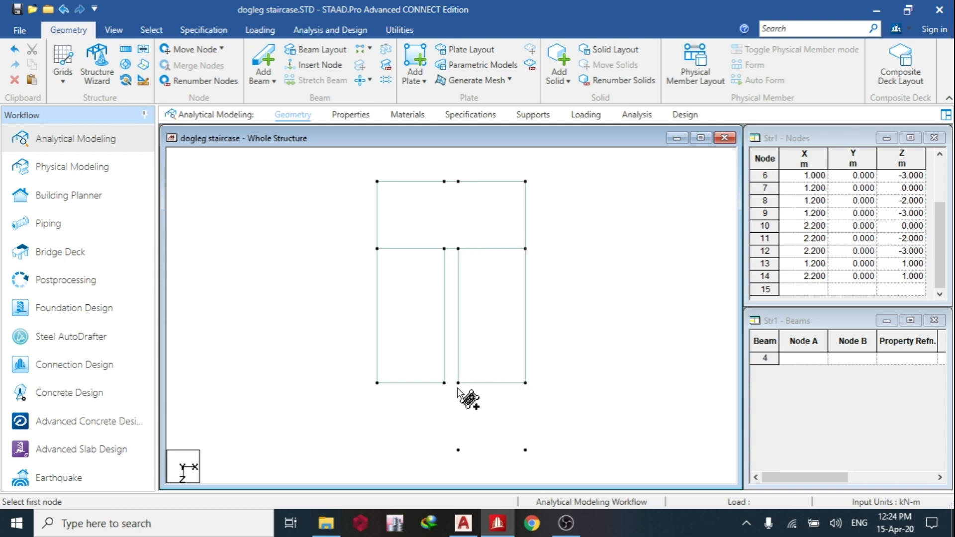
Add a four-node plate for the small landing between Z 0 and 1 m, from X 1.2 to 2.2 m, and end plate creation.
{"action": "left_click", "coordinate": [525, 383]}
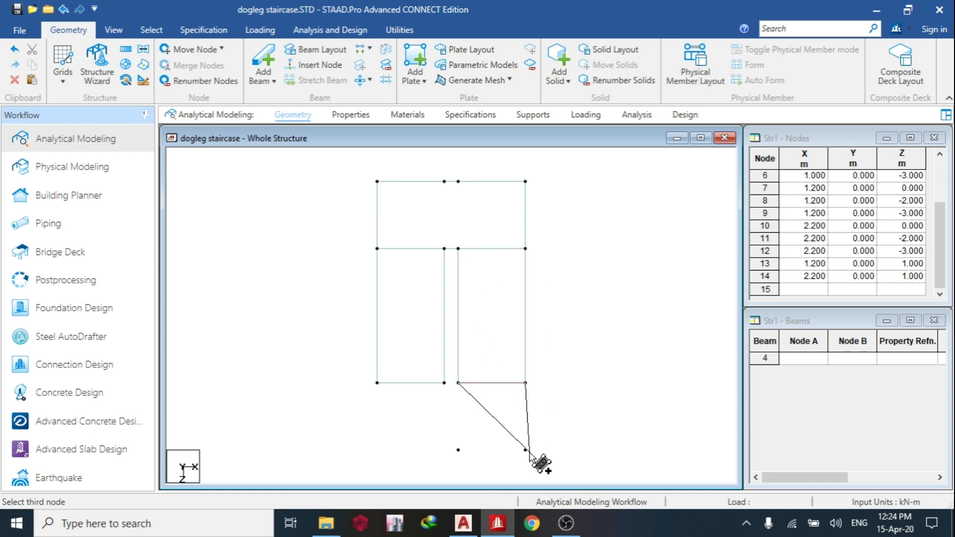
{"action": "left_click", "coordinate": [525, 450]}
{"action": "left_click", "coordinate": [458, 450]}
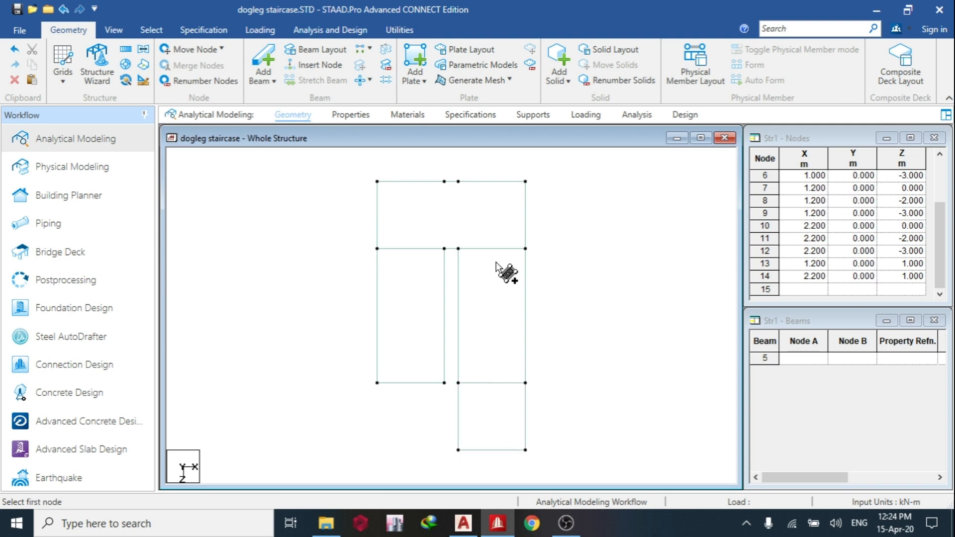
{"action": "key", "text": "Escape"}
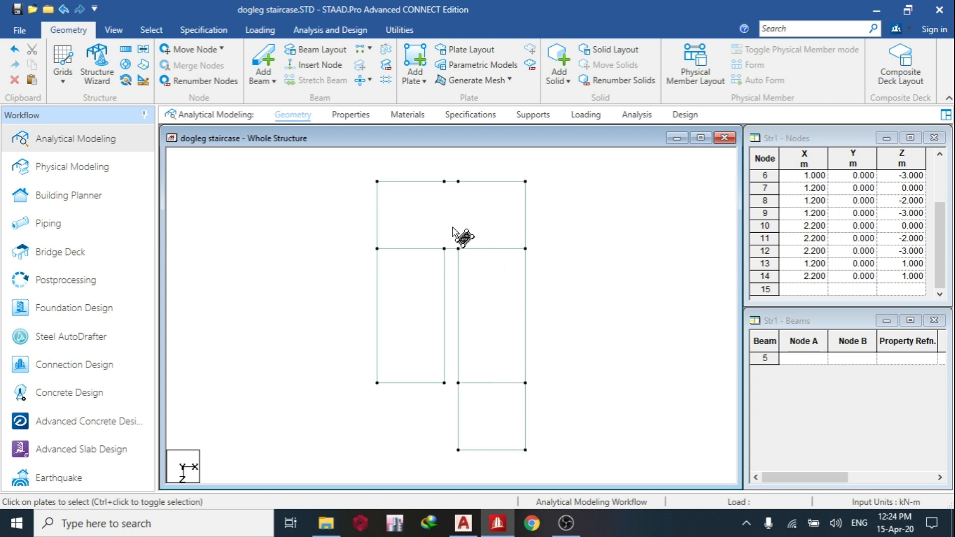
With the Nodes Cursor, delete the two intermediate nodes on the full-width landing's outer edge at Z = -3 m.
{"action": "right_click", "coordinate": [445, 197]}
{"action": "mouse_move", "coordinate": [631, 230]}
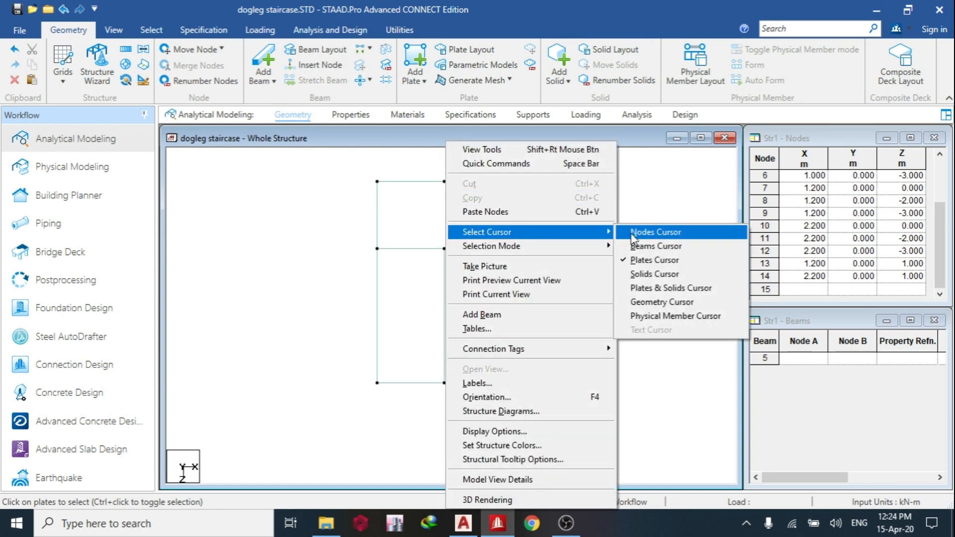
{"action": "left_click", "coordinate": [706, 228]}
{"action": "left_click_drag", "start_coordinate": [485, 200], "coordinate": [487, 200]}
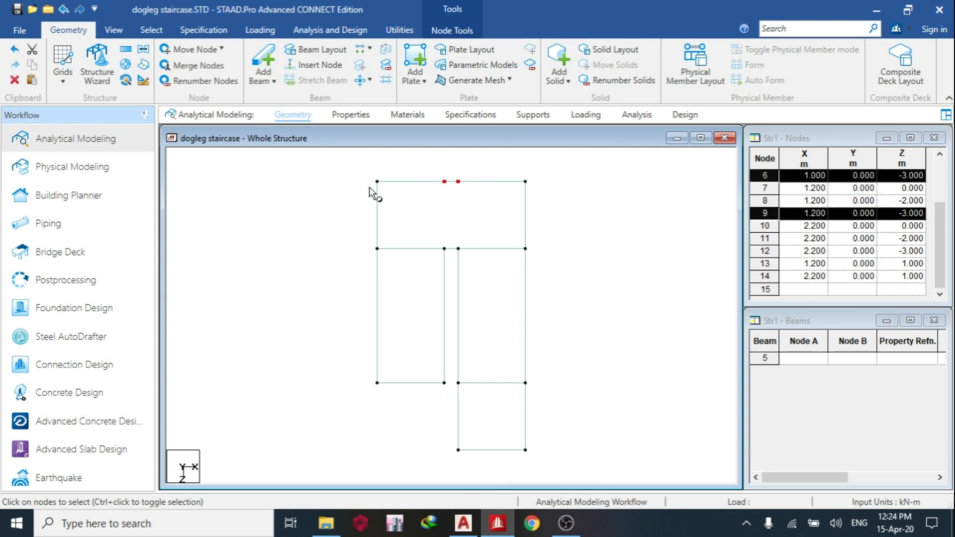
{"action": "key", "text": "Delete"}
{"action": "left_click", "coordinate": [504, 293]}
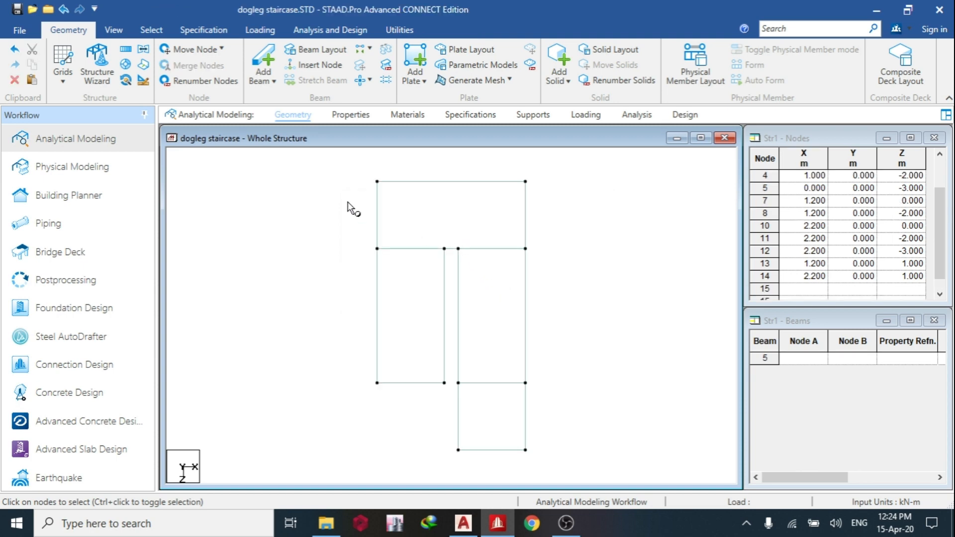
Show the whole staircase in isometric view, and check the flight and landing dimensions in the AutoCAD section profile.
{"action": "left_click", "coordinate": [113, 30]}
{"action": "left_click", "coordinate": [178, 62]}
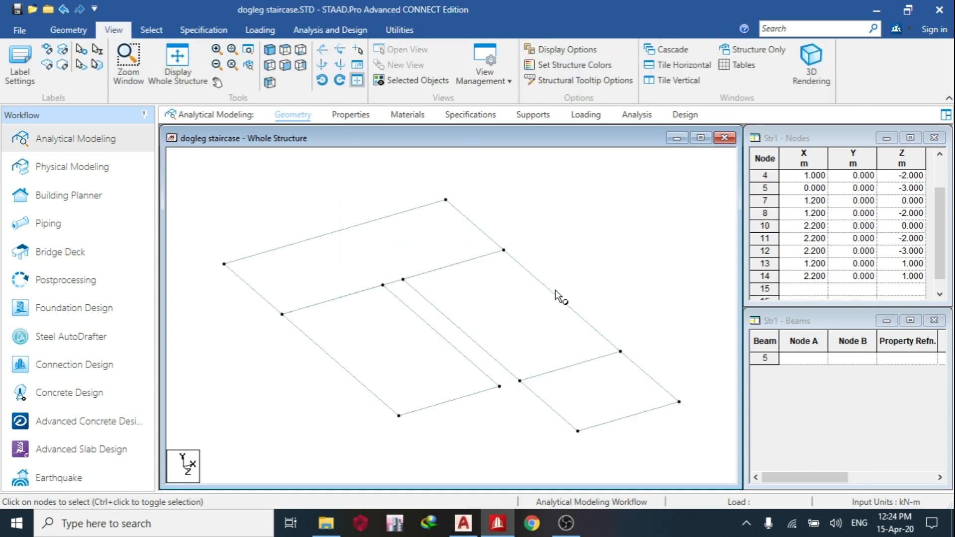
{"action": "left_click", "coordinate": [471, 513]}
{"action": "middle_click_drag", "start_coordinate": [667, 273], "coordinate": [432, 271]}
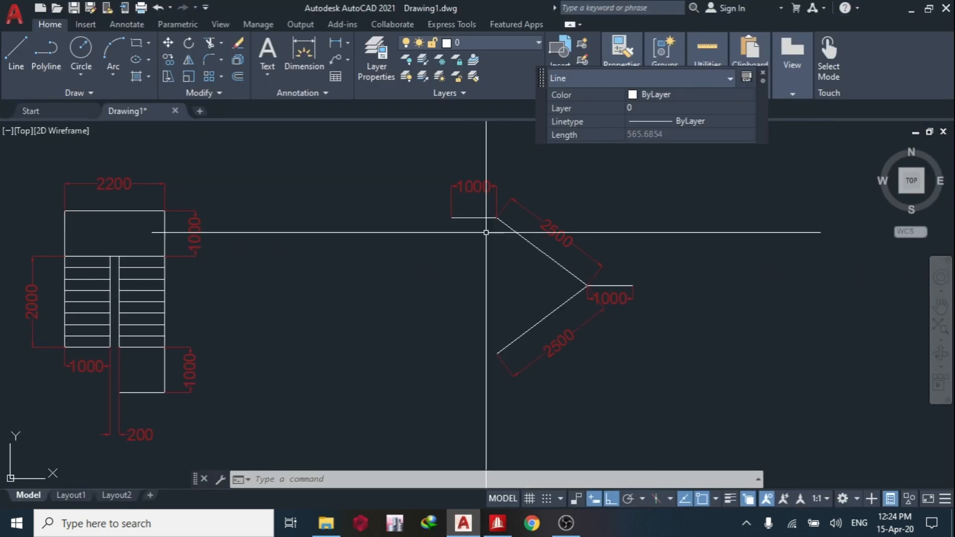
{"action": "left_click", "coordinate": [498, 523]}
{"action": "left_click", "coordinate": [463, 524]}
{"action": "middle_click_drag", "start_coordinate": [580, 303], "coordinate": [511, 309]}
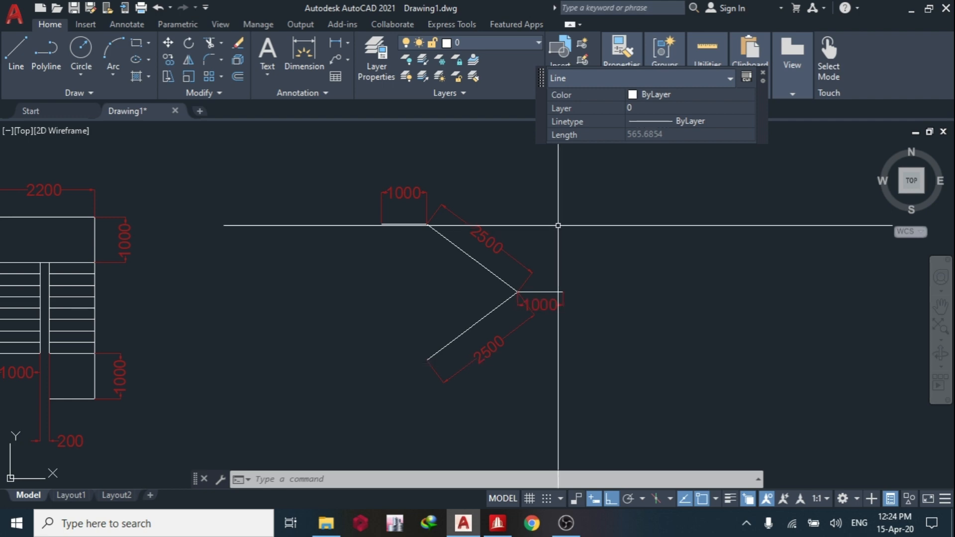
{"action": "left_click", "coordinate": [907, 7]}
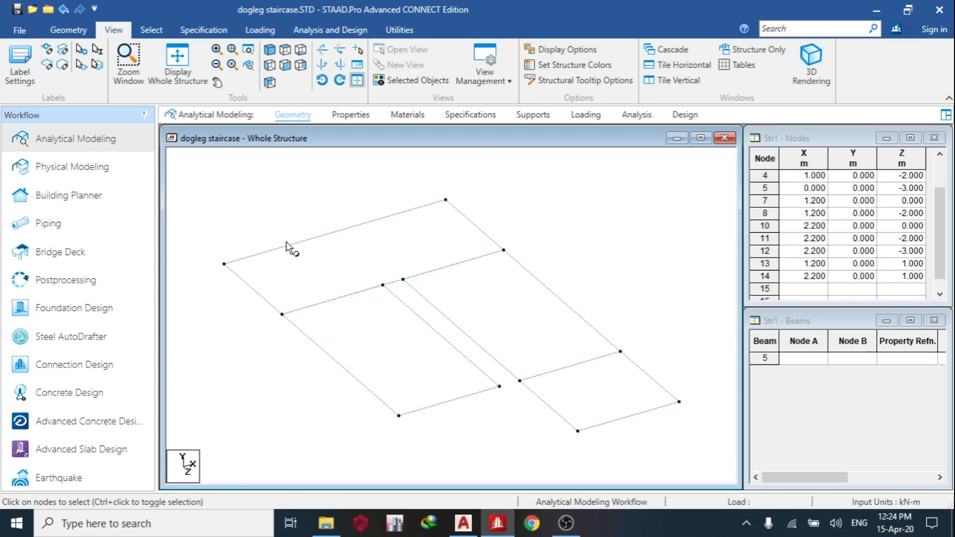
Move all six nodes of the full-width landing up by 1.5 m in Y, leaving X and Z at 0.
{"action": "left_click", "coordinate": [224, 264]}
{"action": "left_click", "coordinate": [448, 201], "text": "ctrl"}
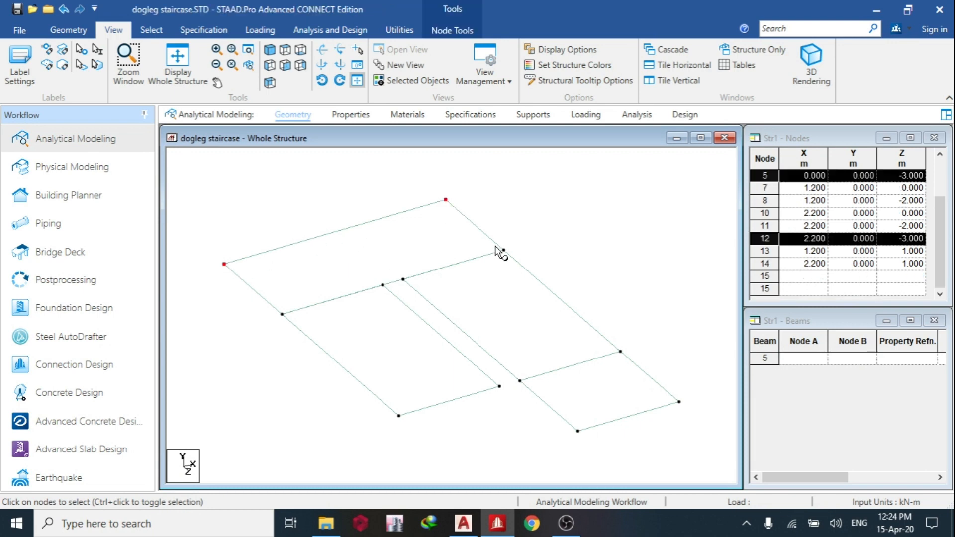
{"action": "left_click", "coordinate": [503, 249], "text": "ctrl"}
{"action": "left_click", "coordinate": [403, 280], "text": "ctrl"}
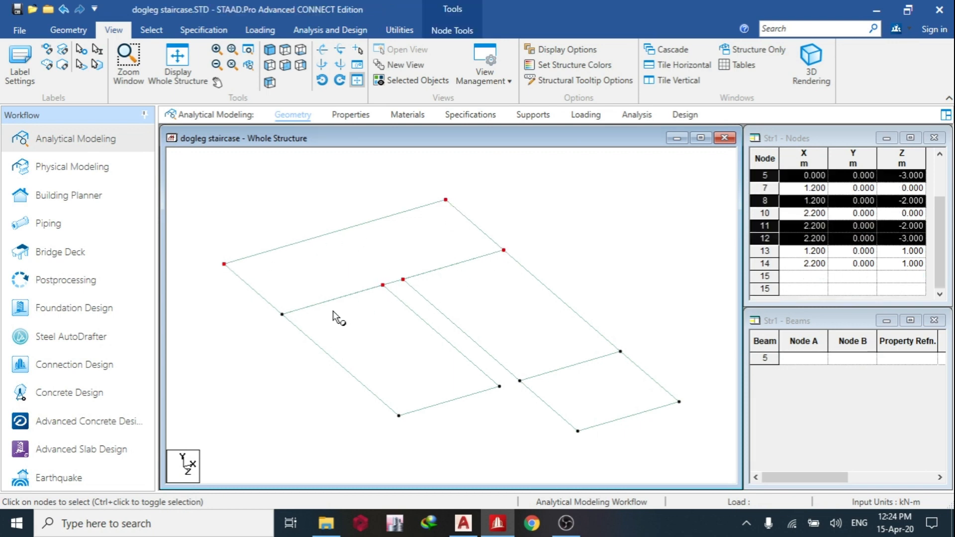
{"action": "left_click", "coordinate": [282, 315], "text": "ctrl"}
{"action": "right_click", "coordinate": [323, 279]}
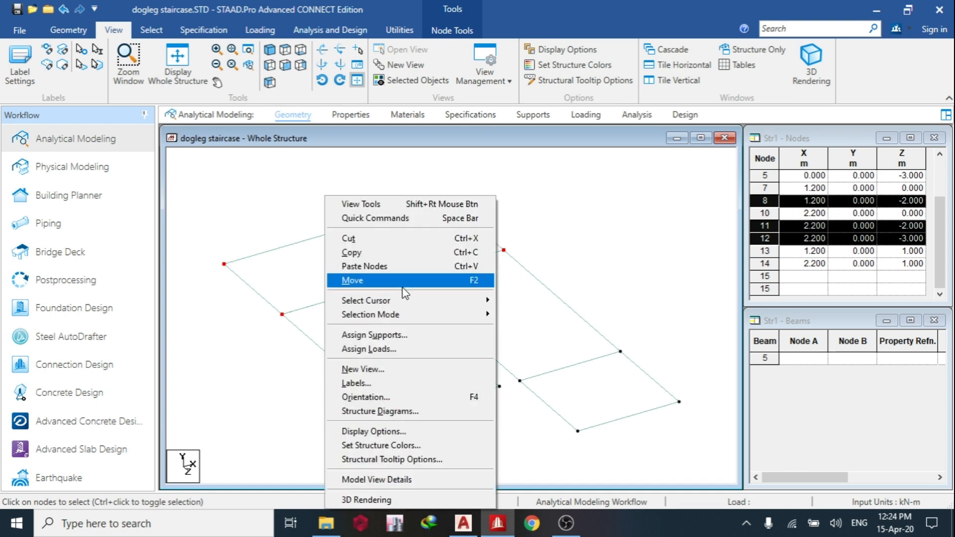
{"action": "left_click", "coordinate": [353, 280]}
{"action": "key", "text": "Tab"}
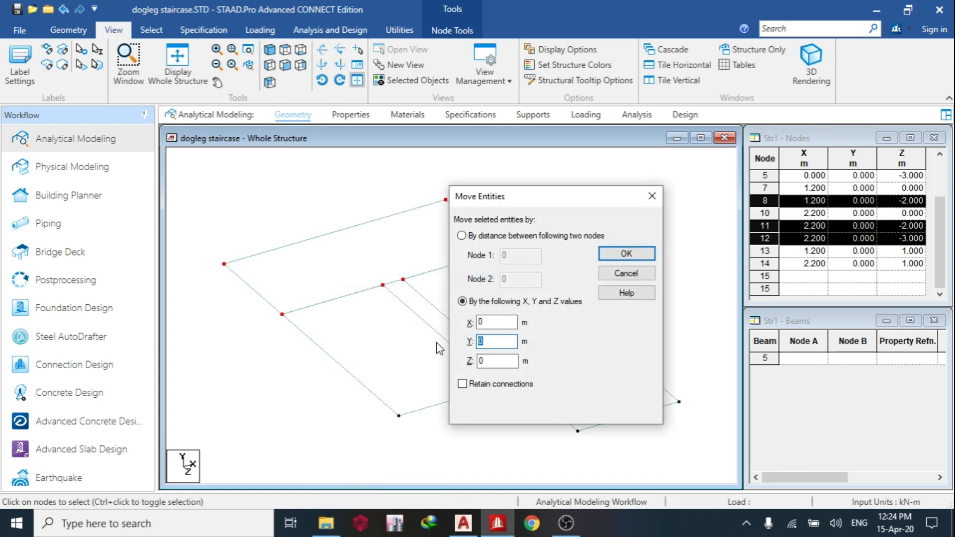
{"action": "type", "text": "1.5"}
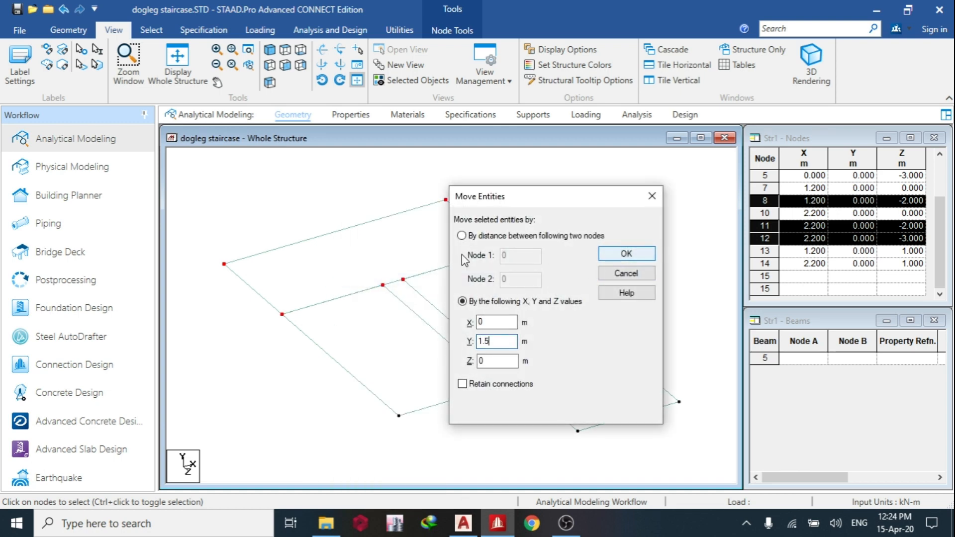
{"action": "left_click", "coordinate": [463, 523]}
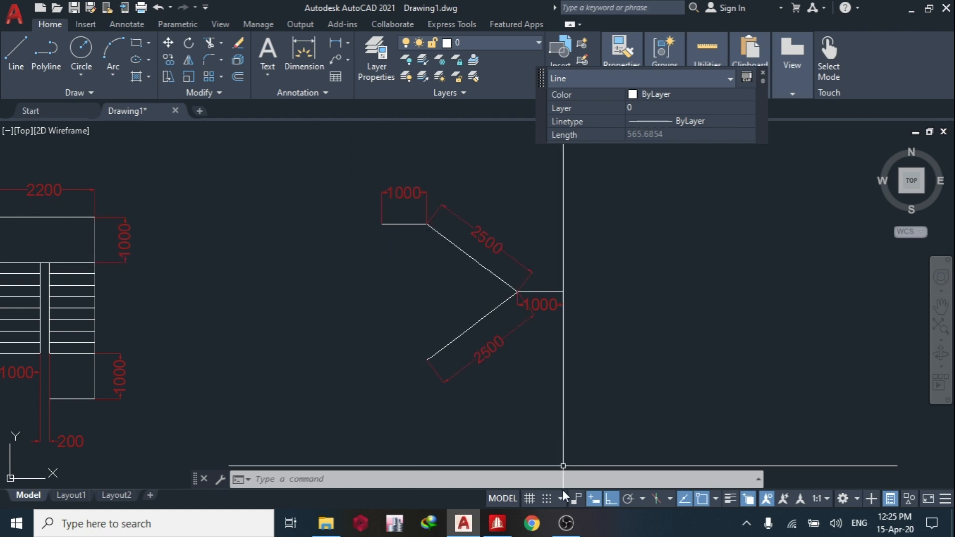
{"action": "left_click", "coordinate": [497, 523]}
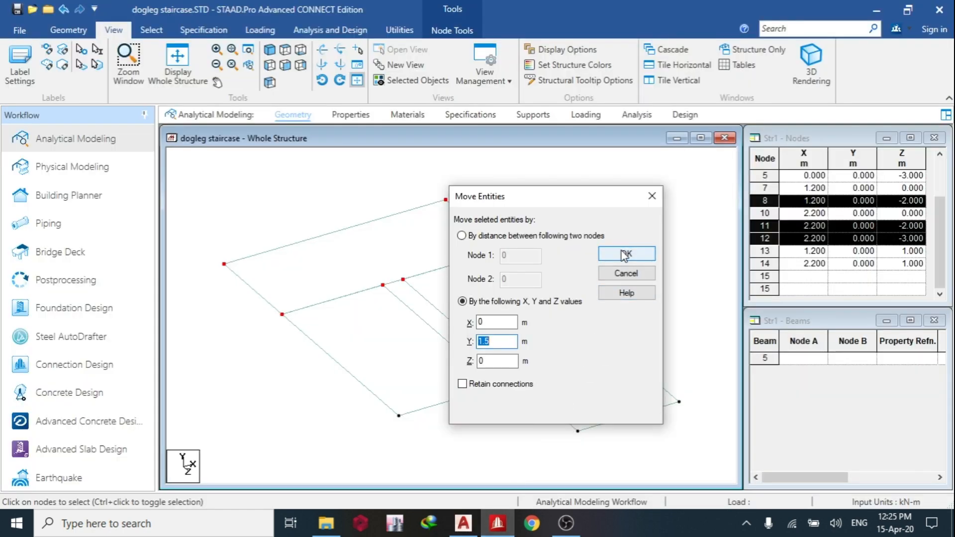
{"action": "left_click", "coordinate": [624, 254]}
{"action": "left_click", "coordinate": [515, 292]}
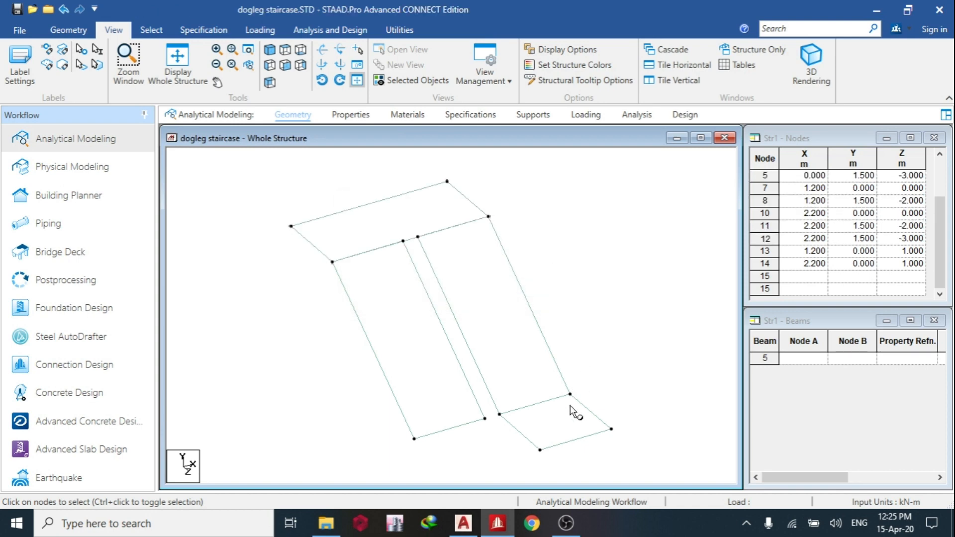
Move the four corner nodes of the small landing up by 3 m in Y.
{"action": "left_click", "coordinate": [570, 394]}
{"action": "left_click", "coordinate": [611, 428], "text": "ctrl"}
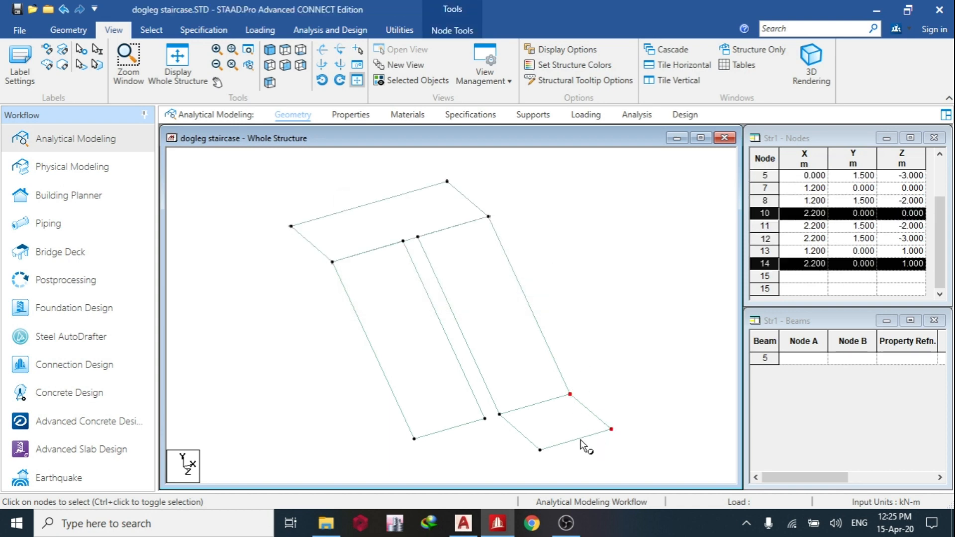
{"action": "left_click", "coordinate": [541, 450], "text": "ctrl"}
{"action": "left_click", "coordinate": [499, 414], "text": "ctrl"}
{"action": "right_click", "coordinate": [587, 325]}
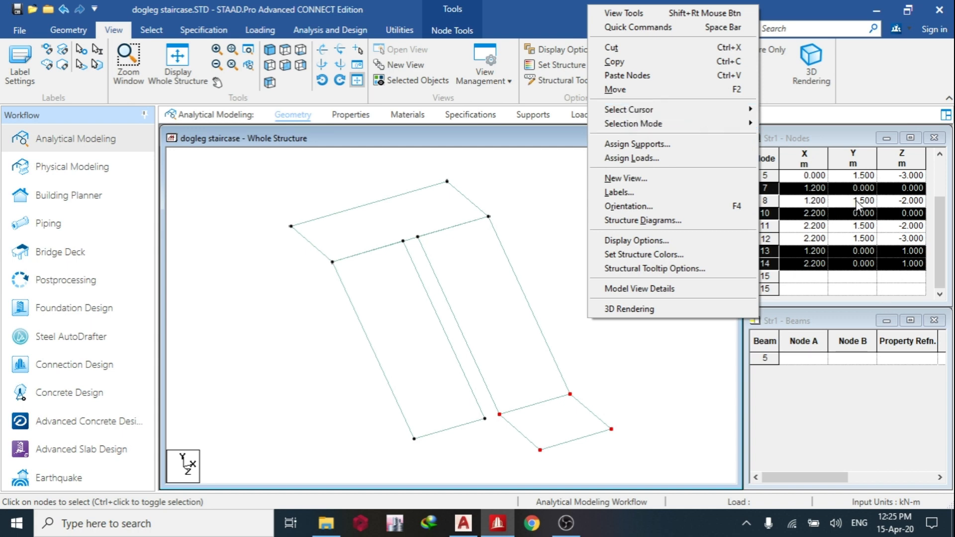
{"action": "left_click", "coordinate": [616, 89]}
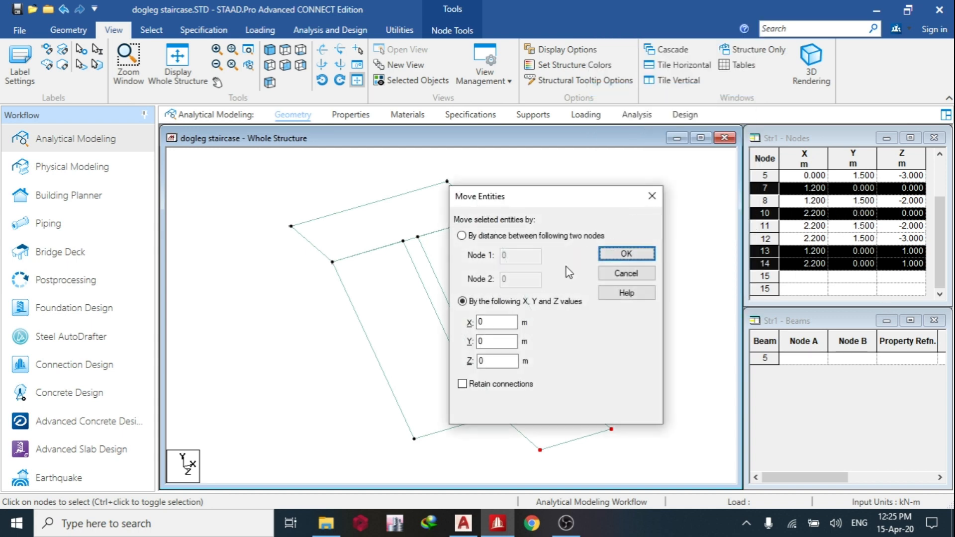
{"action": "double_click", "coordinate": [507, 343]}
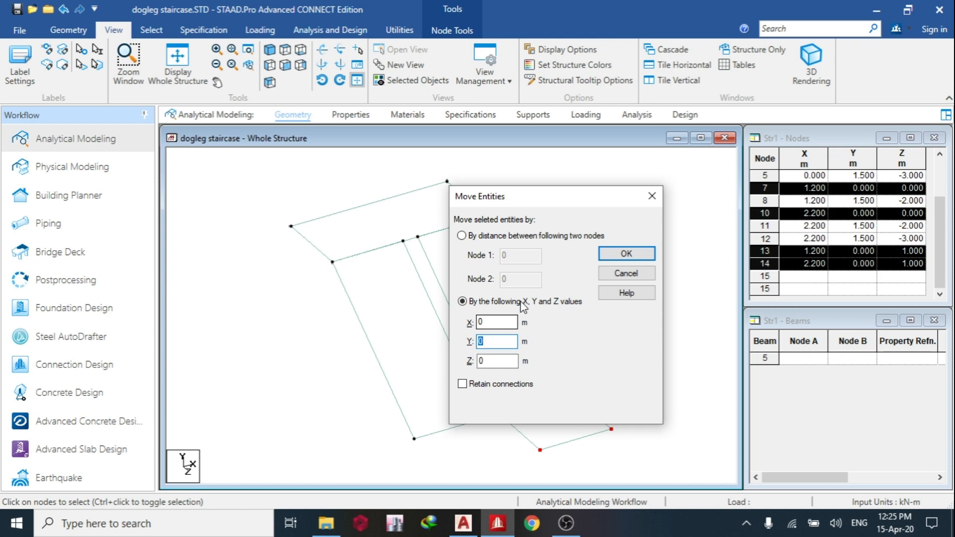
{"action": "left_click", "coordinate": [627, 256]}
{"action": "left_click", "coordinate": [514, 293]}
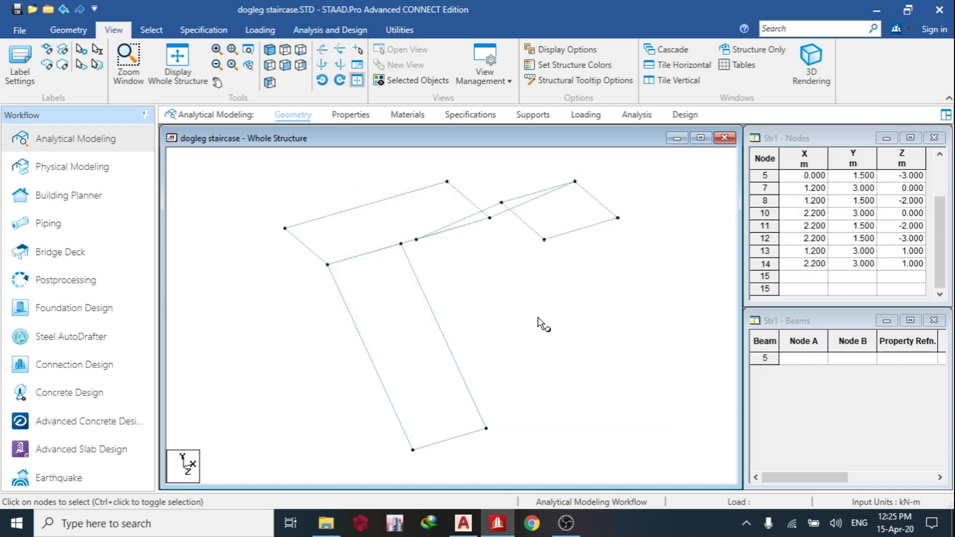
{"action": "left_click", "coordinate": [470, 332]}
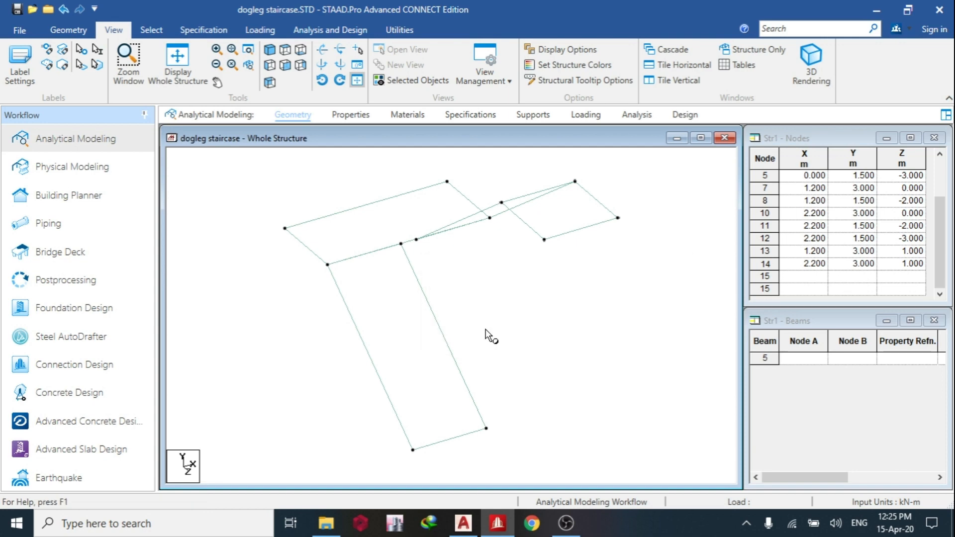
Define a concrete plate thickness property of 0.15 m at all four nodes.
{"action": "left_click", "coordinate": [349, 115]}
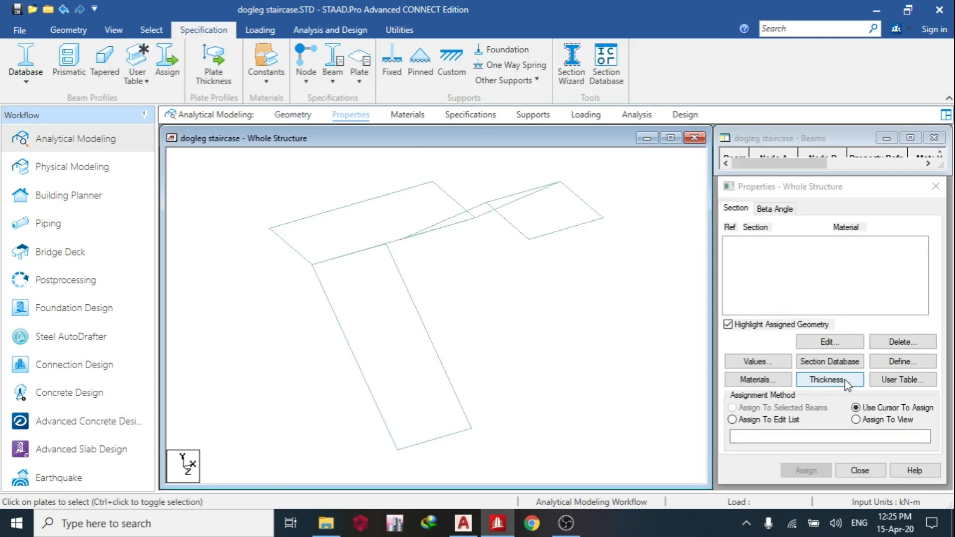
{"action": "left_click", "coordinate": [844, 380]}
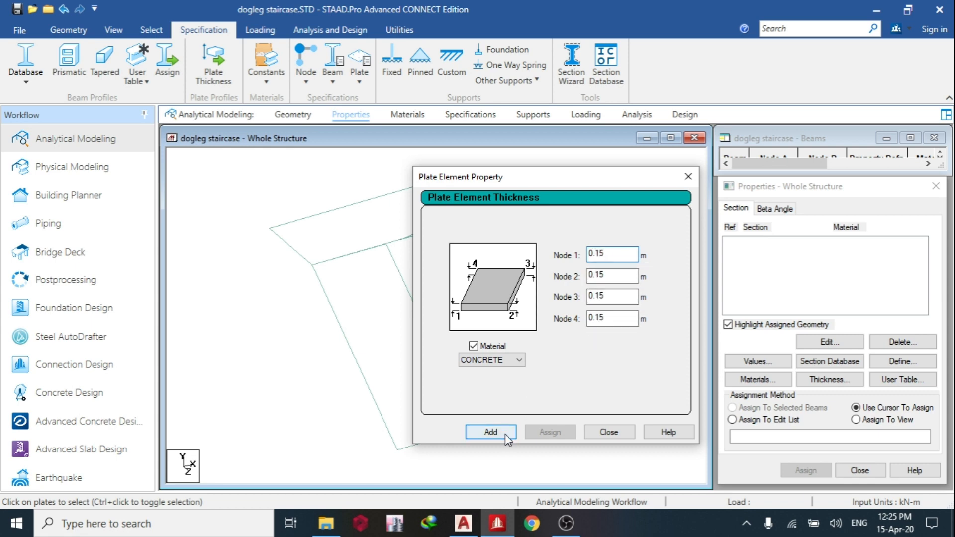
{"action": "left_click", "coordinate": [489, 431]}
{"action": "left_click", "coordinate": [609, 432]}
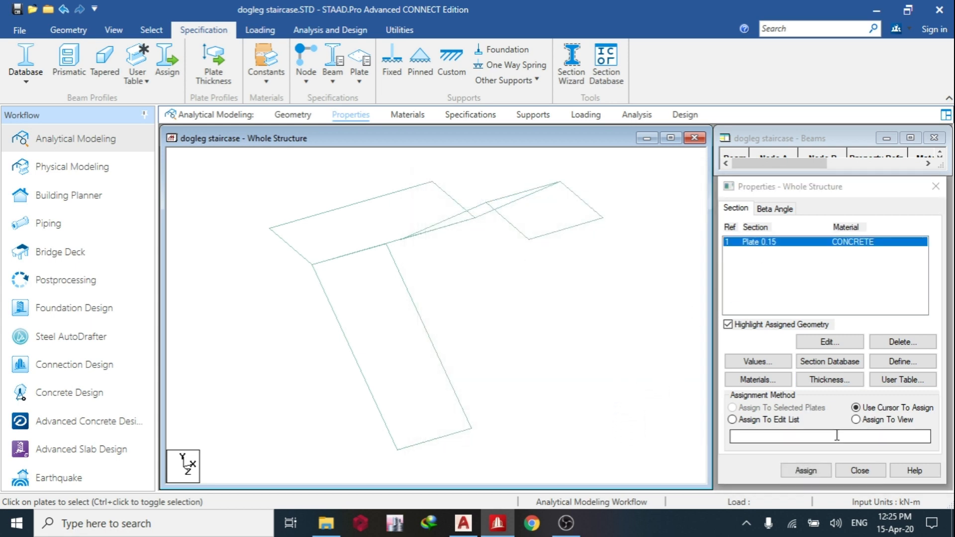
Assign the 0.15 m concrete plate property to every plate in the view.
{"action": "left_click", "coordinate": [856, 419]}
{"action": "left_click", "coordinate": [803, 472]}
{"action": "left_click", "coordinate": [848, 369]}
{"action": "left_click", "coordinate": [464, 332]}
Switch to AutoCAD, examine the detail of the steps and inclined waist slab, and return to STAAD.Pro.
{"action": "left_click", "coordinate": [470, 518]}
{"action": "scroll", "coordinate": [432, 289], "scroll_direction": "down", "scroll_amount": 10}
{"action": "scroll", "coordinate": [647, 321], "scroll_direction": "up", "scroll_amount": 3}
{"action": "middle_click_drag", "start_coordinate": [647, 321], "coordinate": [489, 318]}
{"action": "scroll", "coordinate": [454, 341], "scroll_direction": "up", "scroll_amount": 3}
{"action": "key", "text": "Escape"}
{"action": "middle_click_drag", "start_coordinate": [237, 347], "coordinate": [418, 308]}
{"action": "scroll", "coordinate": [437, 279], "scroll_direction": "up", "scroll_amount": 8}
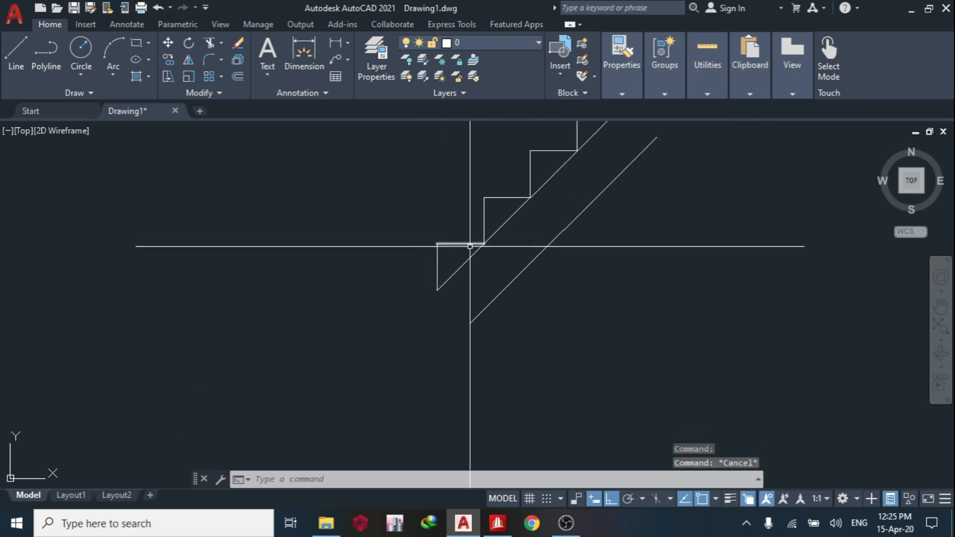
{"action": "middle_click_drag", "start_coordinate": [470, 246], "coordinate": [477, 268]}
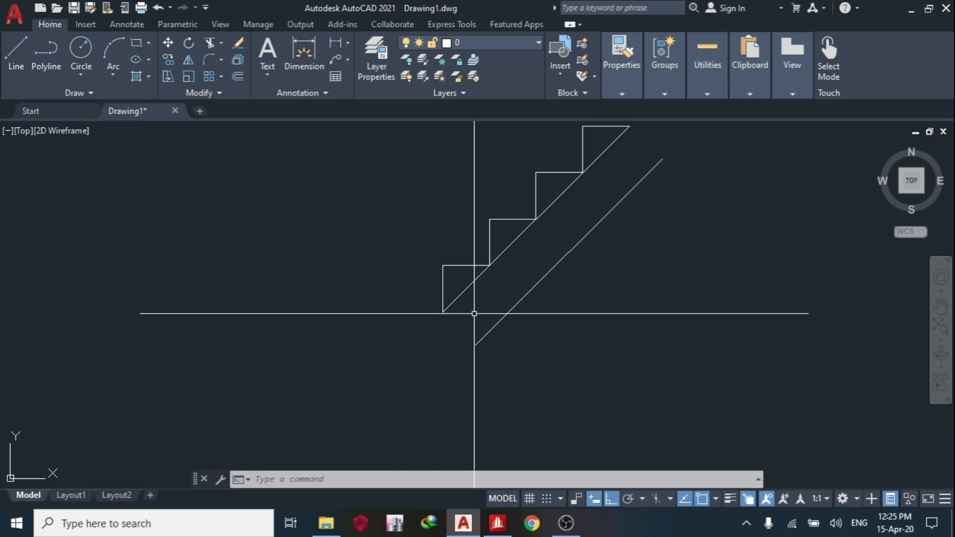
{"action": "left_click", "coordinate": [498, 523]}
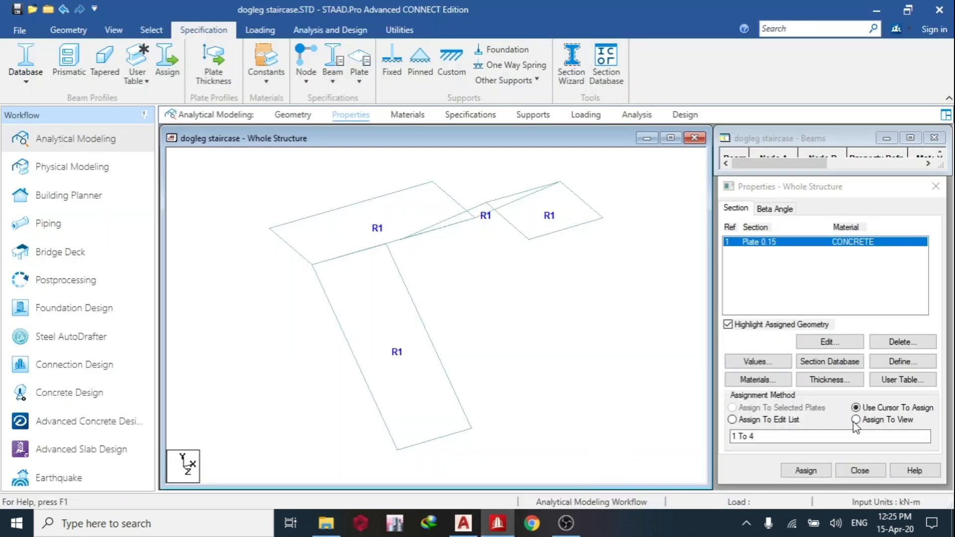
Select all four plates and generate a quadrilateral mesh with bias 1 and 5 divisions on each of sides AB, BC, CD and DA.
{"action": "scroll", "coordinate": [528, 332], "scroll_direction": "down", "scroll_amount": 3}
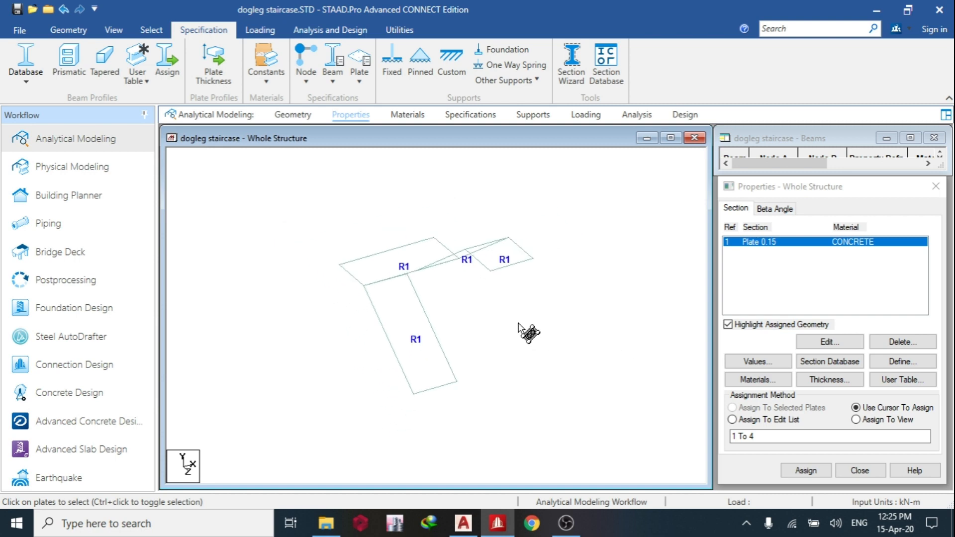
{"action": "left_click_drag", "start_coordinate": [552, 394], "coordinate": [552, 394]}
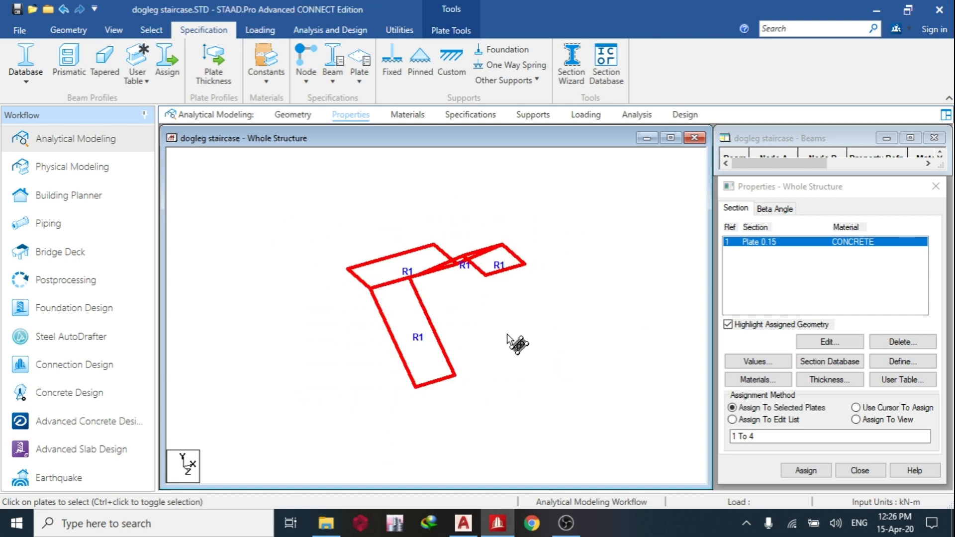
{"action": "right_click", "coordinate": [497, 348]}
{"action": "left_click", "coordinate": [546, 168]}
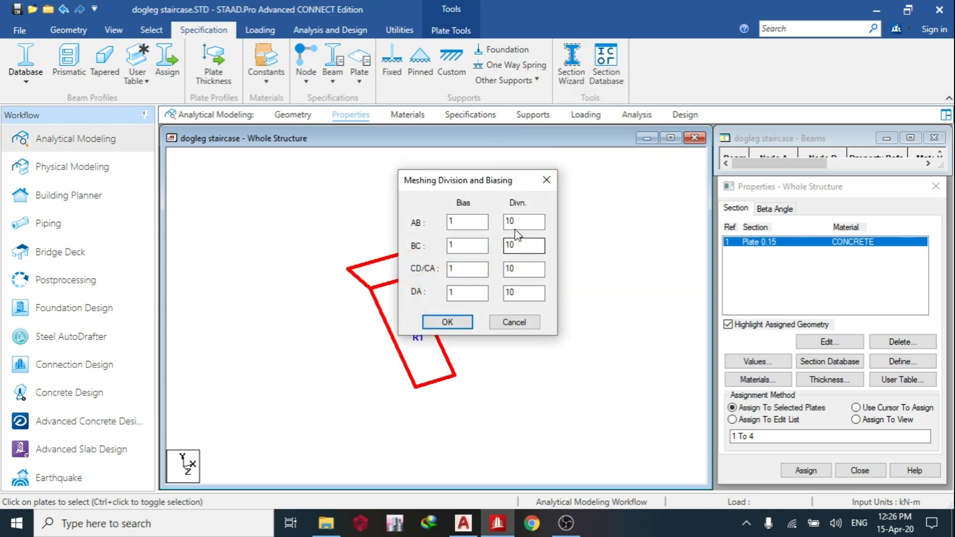
{"action": "type", "text": "5"}
{"action": "double_click", "coordinate": [522, 245]}
{"action": "type", "text": "5"}
{"action": "left_click", "coordinate": [508, 269]}
{"action": "double_click", "coordinate": [509, 269]}
{"action": "type", "text": "55"}
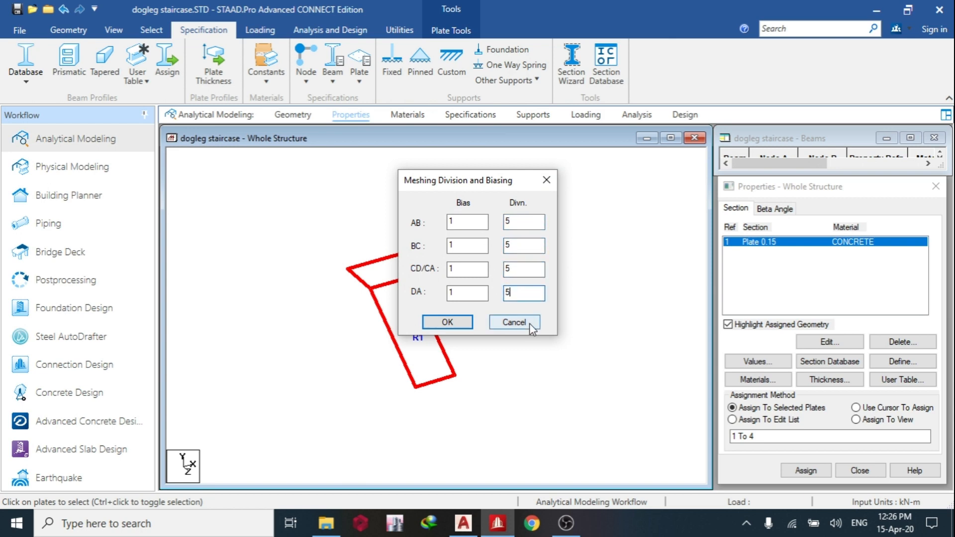
{"action": "left_click", "coordinate": [462, 323]}
{"action": "left_click", "coordinate": [458, 270]}
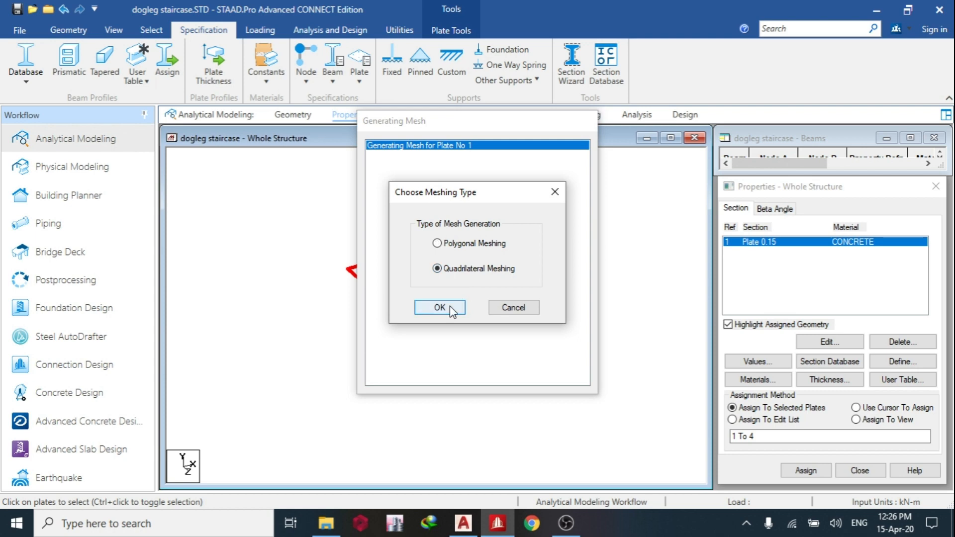
{"action": "left_click", "coordinate": [438, 307]}
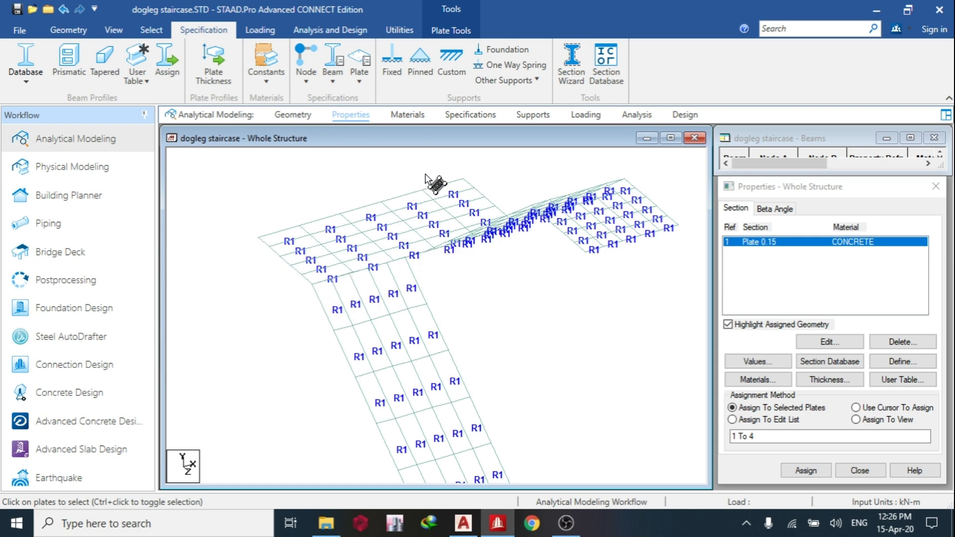
{"action": "right_click_drag", "start_coordinate": [390, 330], "coordinate": [341, 235]}
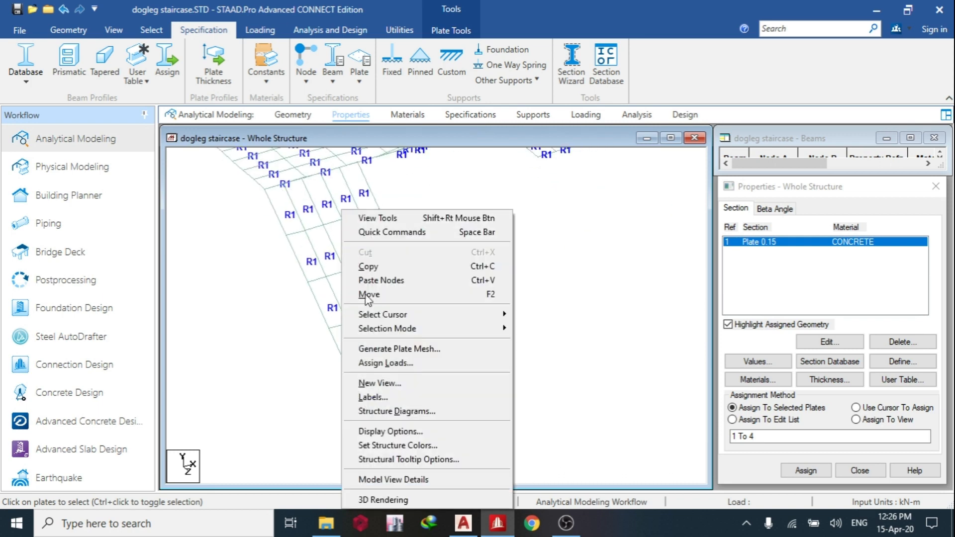
{"action": "left_click", "coordinate": [294, 375]}
{"action": "right_click_drag", "start_coordinate": [349, 390], "coordinate": [370, 271]}
{"action": "left_click", "coordinate": [302, 335]}
{"action": "left_click_drag", "start_coordinate": [388, 388], "coordinate": [442, 286]}
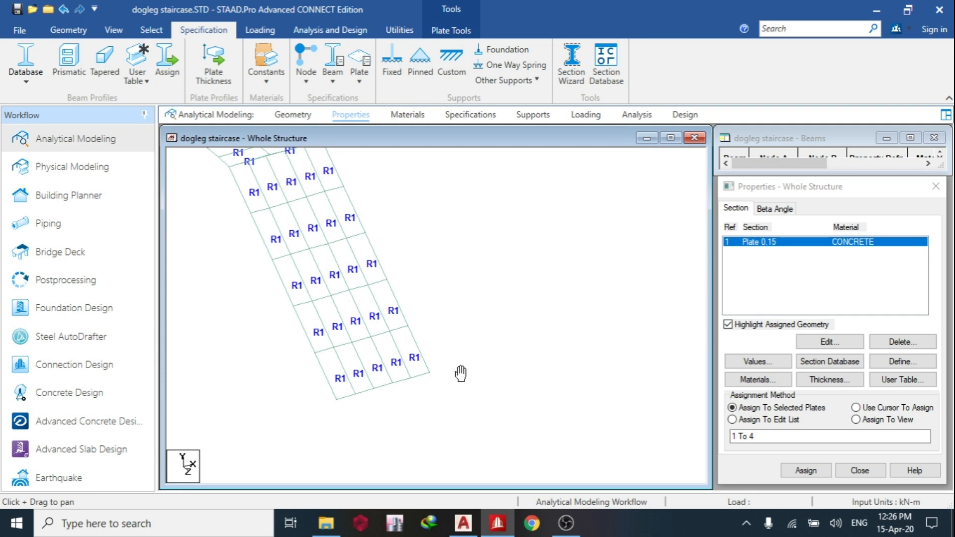
Create a fixed support and a pinned support for the staircase model.
{"action": "left_click", "coordinate": [545, 114]}
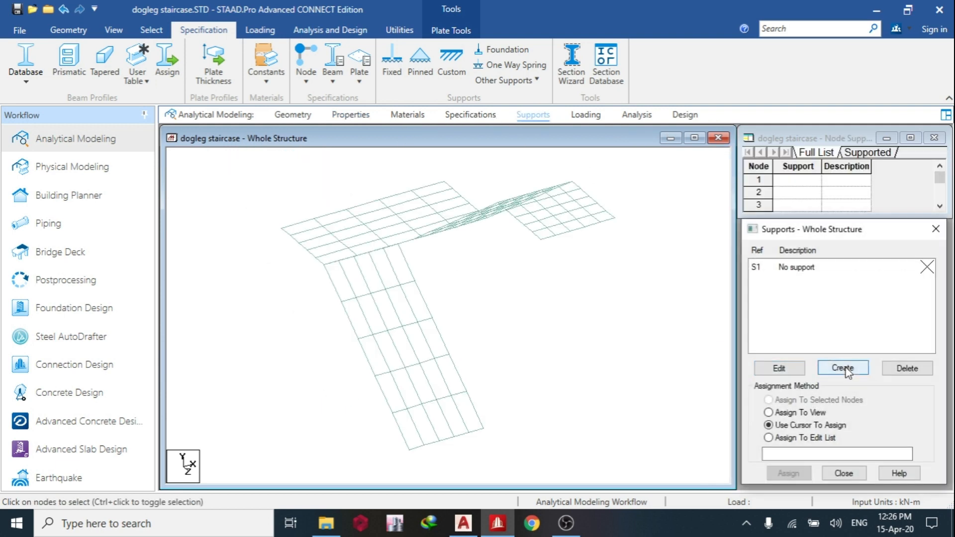
{"action": "left_click", "coordinate": [843, 366]}
{"action": "left_click", "coordinate": [765, 493]}
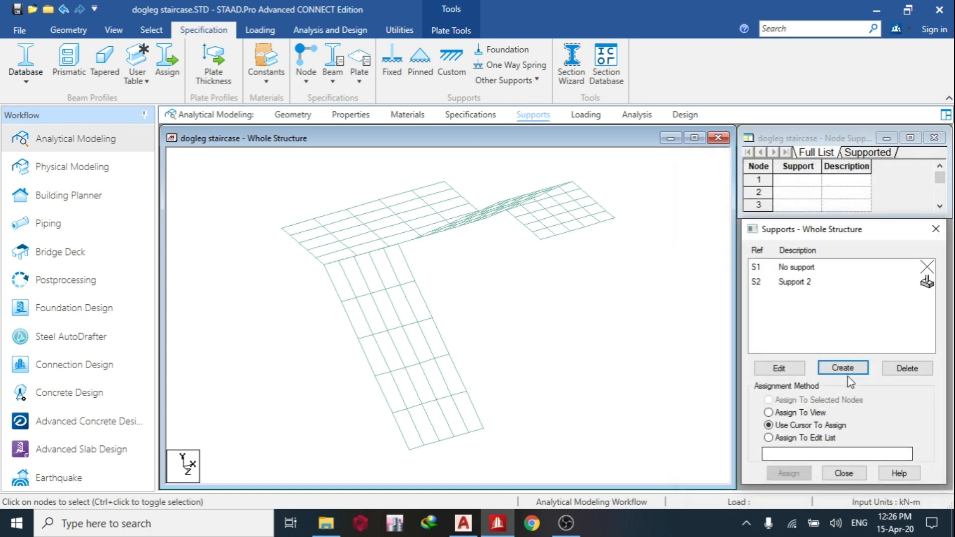
{"action": "left_click", "coordinate": [844, 365]}
{"action": "left_click", "coordinate": [726, 204]}
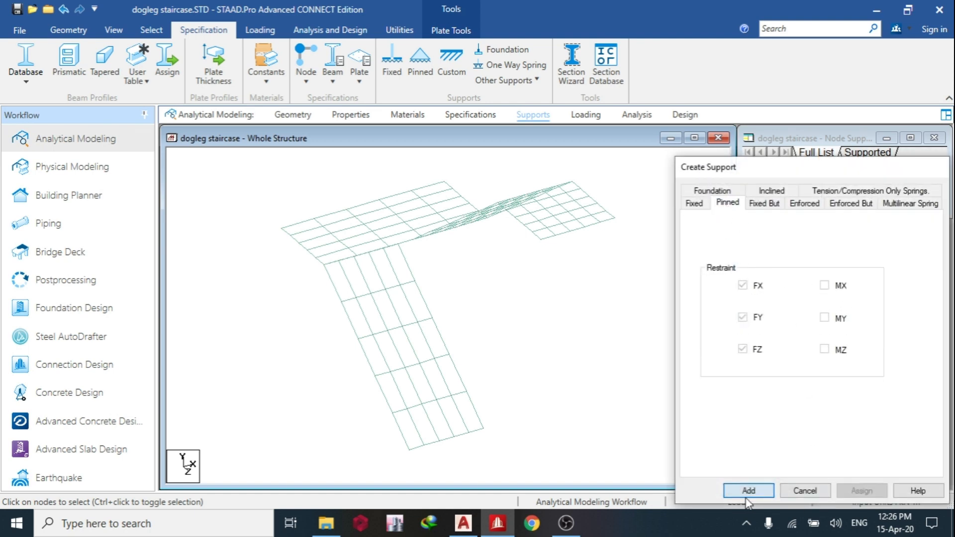
{"action": "left_click", "coordinate": [748, 490]}
In plan view, assign the pinned support to the six nodes along the free end of the flight without an end landing.
{"action": "left_click", "coordinate": [782, 298]}
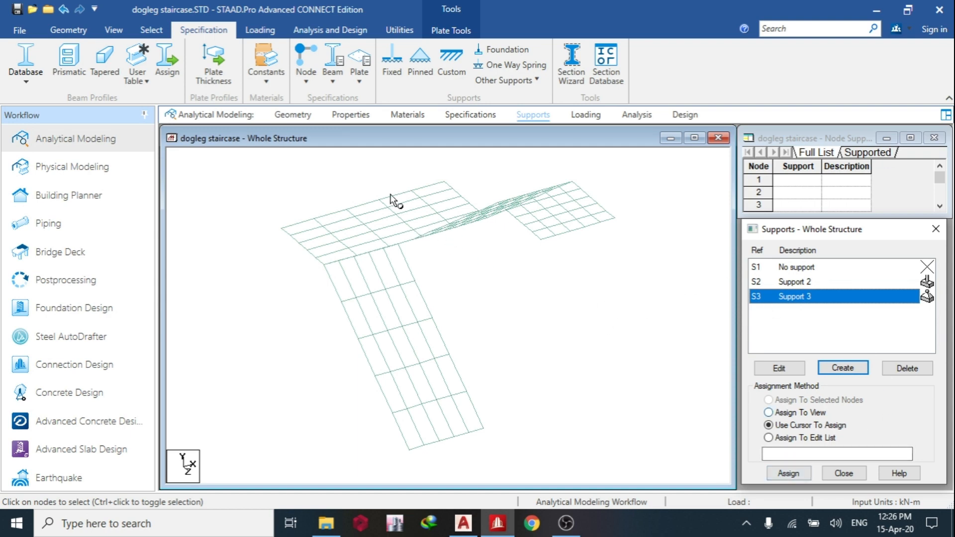
{"action": "left_click", "coordinate": [114, 30]}
{"action": "left_click", "coordinate": [286, 62]}
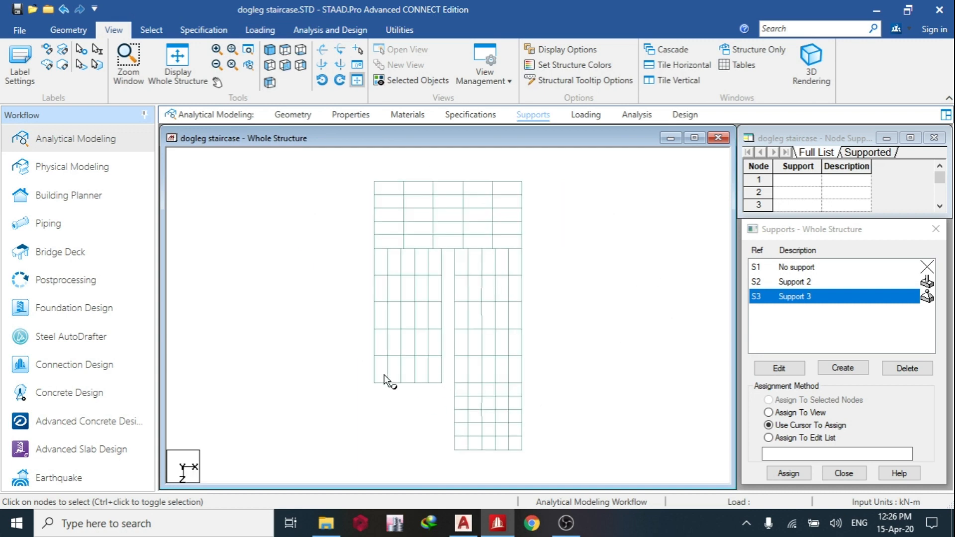
{"action": "left_click_drag", "start_coordinate": [365, 374], "coordinate": [450, 391]}
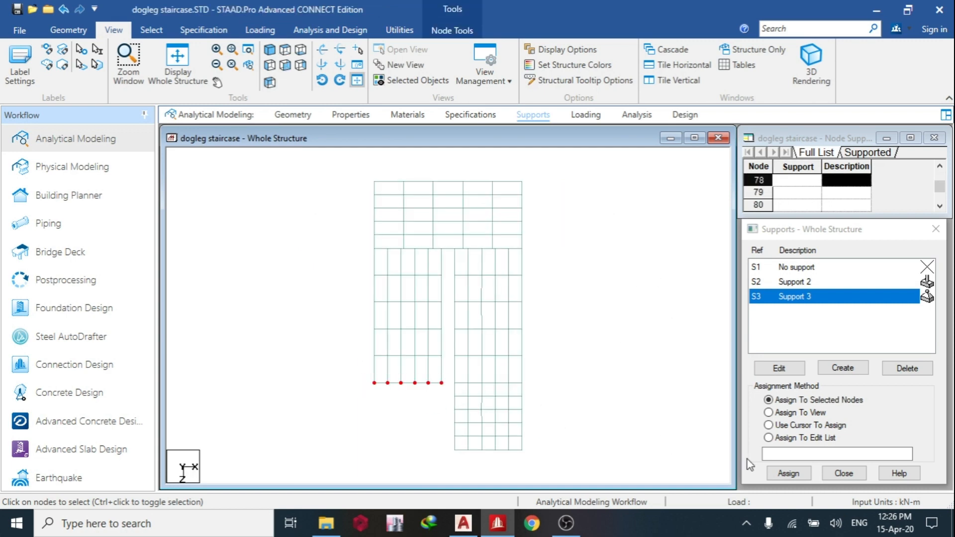
{"action": "left_click", "coordinate": [781, 474]}
{"action": "left_click", "coordinate": [852, 393]}
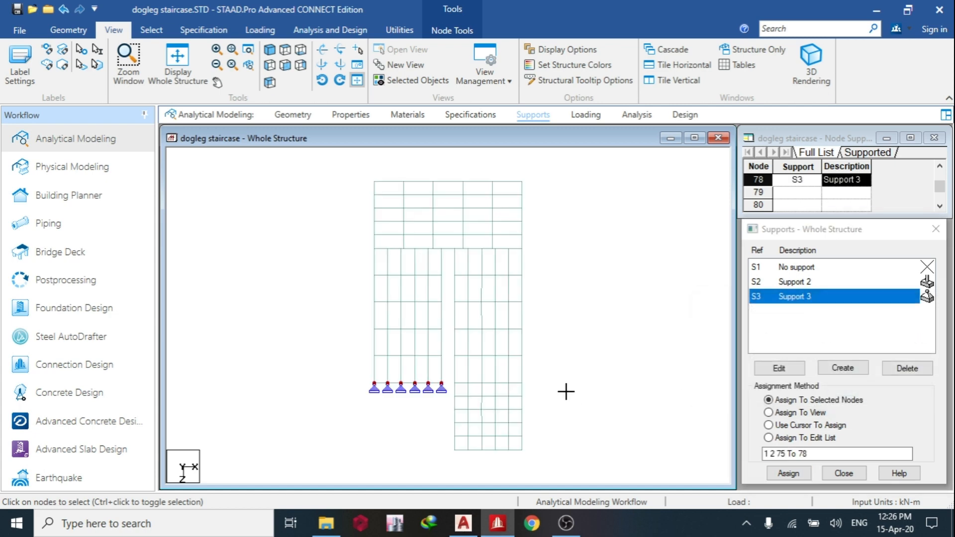
Assign the fixed support to the nodes along the outer edges of the wide landing and the smaller end landing.
{"action": "left_click", "coordinate": [784, 281]}
{"action": "left_click_drag", "start_coordinate": [434, 443], "coordinate": [552, 460]}
{"action": "left_click_drag", "start_coordinate": [366, 171], "coordinate": [542, 188], "text": "ctrl"}
{"action": "left_click", "coordinate": [797, 473]}
{"action": "left_click", "coordinate": [792, 390]}
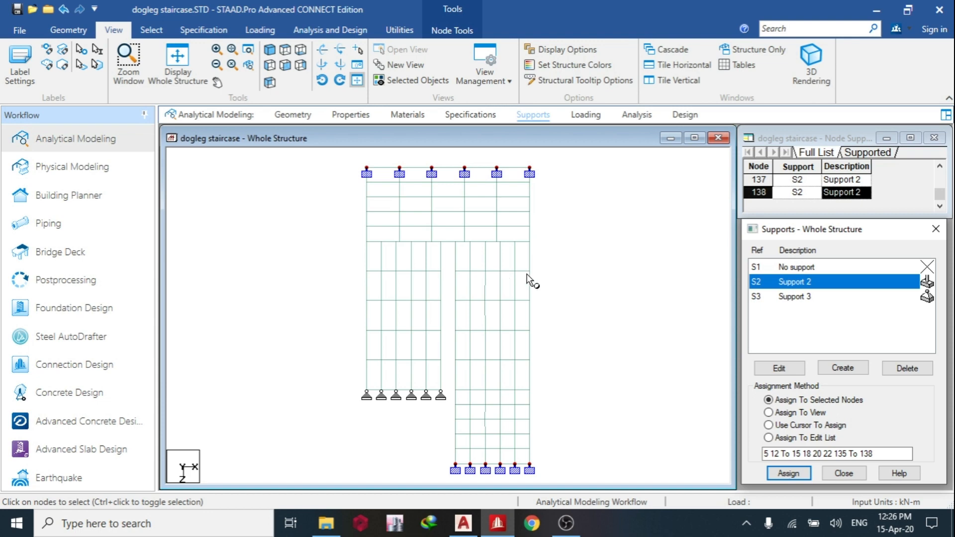
Switch to AutoCAD, examine the staircase plan where the flights meet the wide landing, and return to STAAD.Pro.
{"action": "mouse_move", "coordinate": [469, 510]}
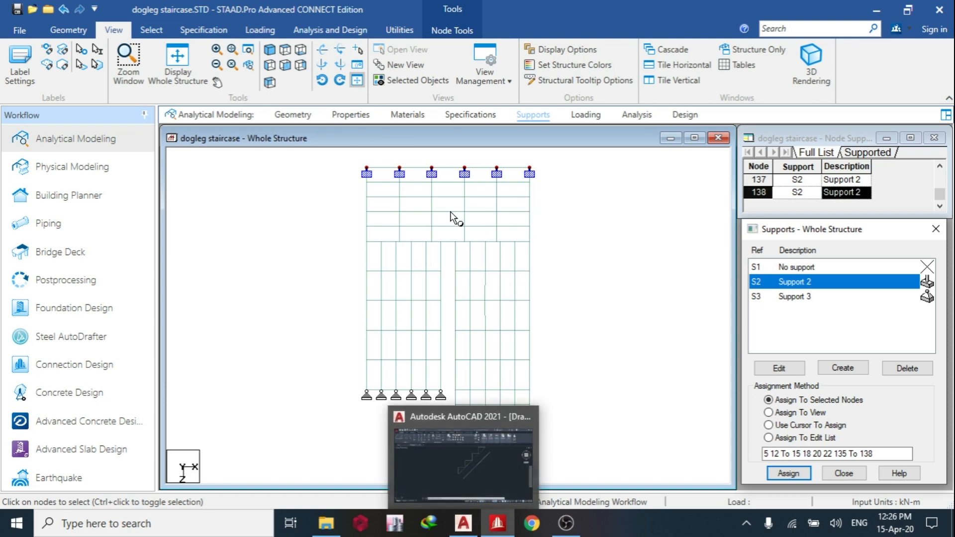
{"action": "left_click", "coordinate": [560, 235]}
{"action": "left_click", "coordinate": [464, 521]}
{"action": "scroll", "coordinate": [312, 269], "scroll_direction": "down", "scroll_amount": 6}
{"action": "middle_click_drag", "start_coordinate": [312, 270], "coordinate": [433, 299]}
{"action": "scroll", "coordinate": [370, 278], "scroll_direction": "down", "scroll_amount": 5}
{"action": "middle_click_drag", "start_coordinate": [279, 271], "coordinate": [416, 316]}
{"action": "scroll", "coordinate": [421, 283], "scroll_direction": "down", "scroll_amount": 5}
{"action": "middle_click_drag", "start_coordinate": [374, 276], "coordinate": [395, 289]}
{"action": "scroll", "coordinate": [197, 230], "scroll_direction": "up", "scroll_amount": 2}
{"action": "middle_click_drag", "start_coordinate": [204, 230], "coordinate": [307, 269]}
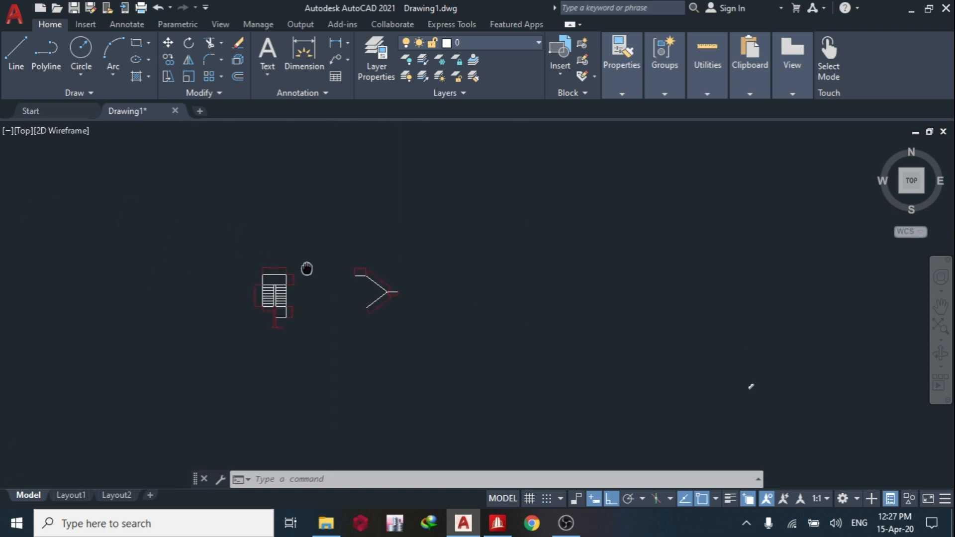
{"action": "scroll", "coordinate": [307, 269], "scroll_direction": "up", "scroll_amount": 5}
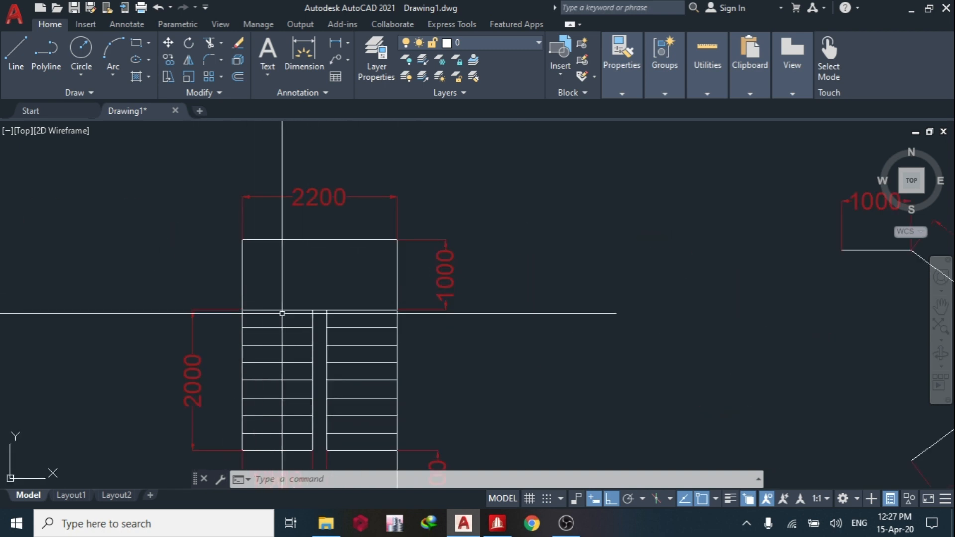
{"action": "left_click", "coordinate": [497, 522]}
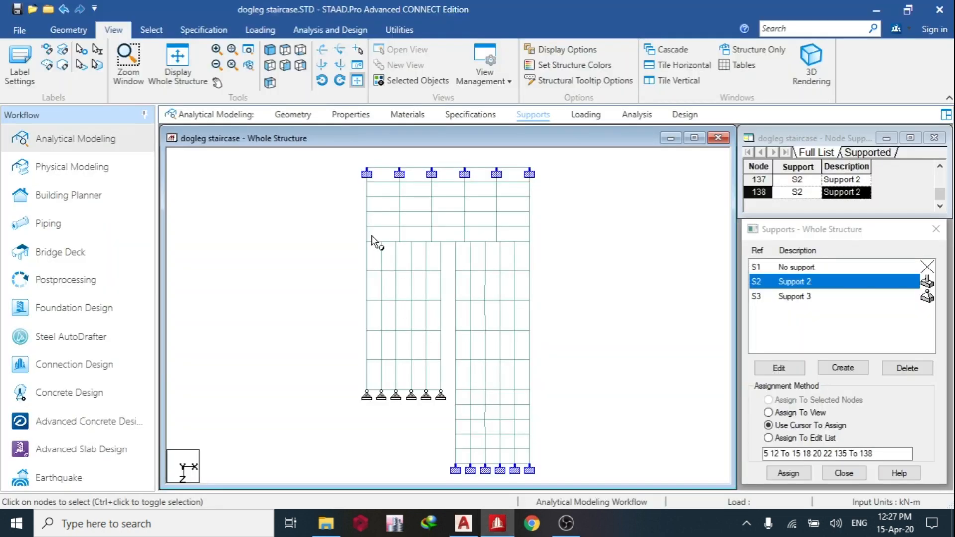
{"action": "left_click_drag", "start_coordinate": [348, 235], "coordinate": [547, 250]}
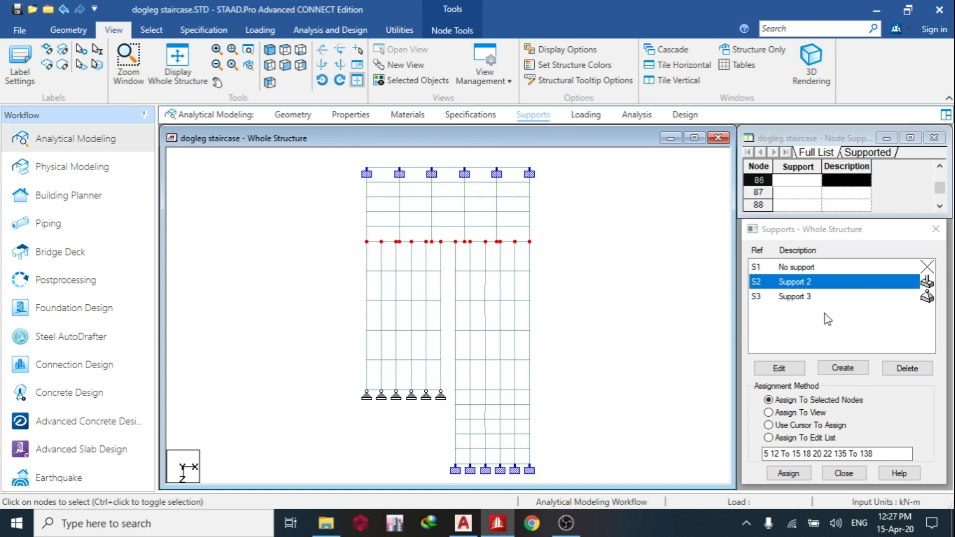
{"action": "left_click", "coordinate": [795, 296]}
{"action": "left_click", "coordinate": [801, 283]}
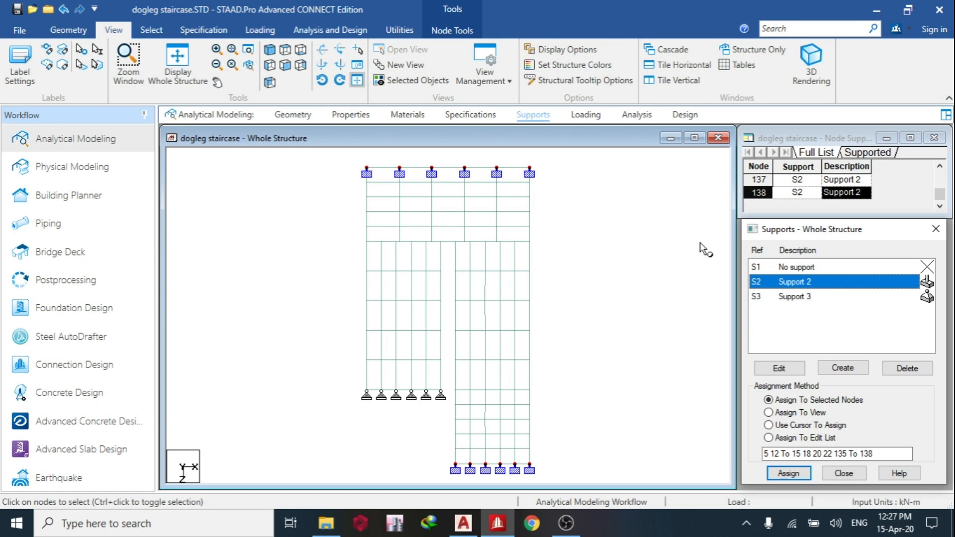
Add two primary load cases, the first with loading type Dead and the second with loading type Live.
{"action": "left_click", "coordinate": [586, 115]}
{"action": "left_click", "coordinate": [777, 165]}
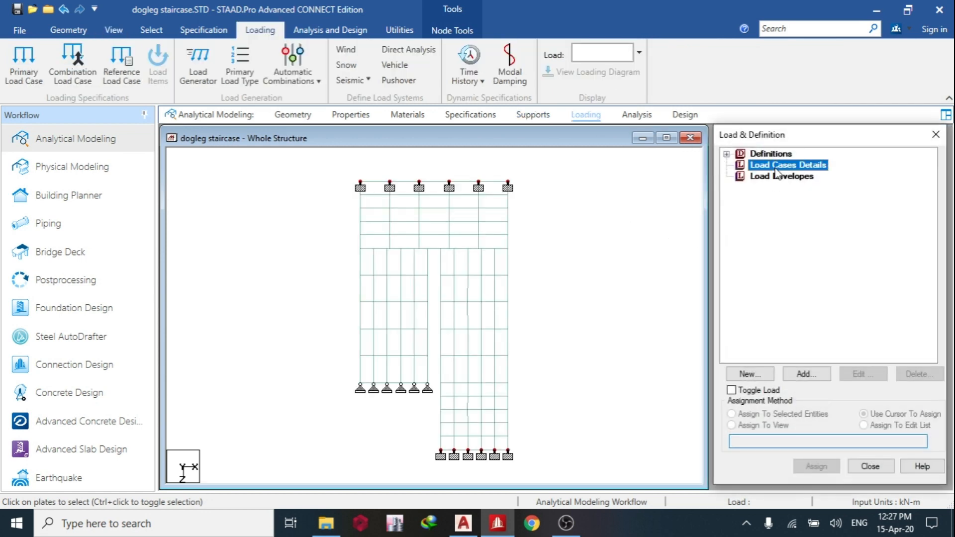
{"action": "left_click", "coordinate": [804, 374]}
{"action": "left_click", "coordinate": [639, 218]}
{"action": "left_click", "coordinate": [620, 239]}
{"action": "left_click", "coordinate": [669, 476]}
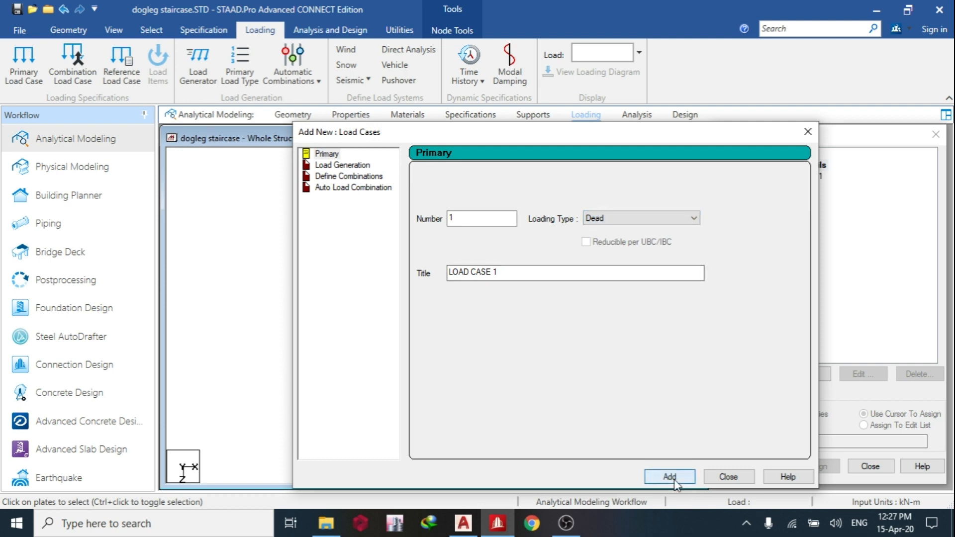
{"action": "left_click", "coordinate": [621, 222]}
{"action": "left_click", "coordinate": [602, 237]}
{"action": "left_click", "coordinate": [669, 476]}
{"action": "left_click", "coordinate": [727, 476]}
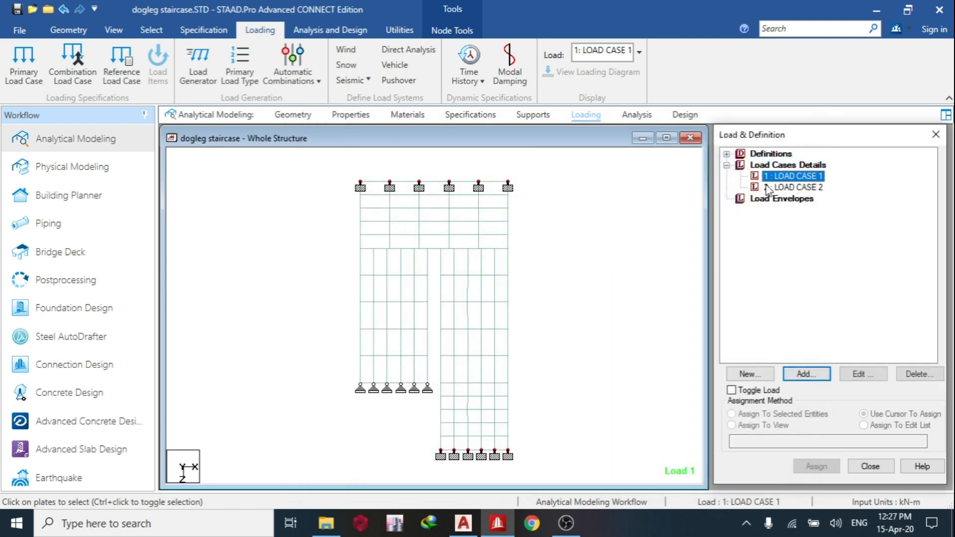
Add a self-weight load in Y with factor -1 and a full-plate pressure of 3 kN/m2 to load case 1.
{"action": "left_click", "coordinate": [806, 374]}
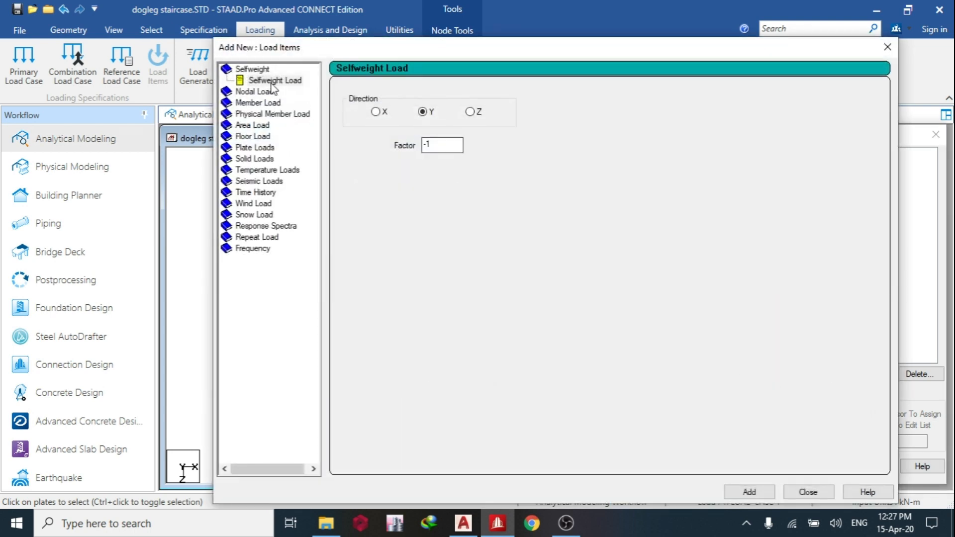
{"action": "left_click", "coordinate": [741, 494]}
{"action": "left_click", "coordinate": [254, 148]}
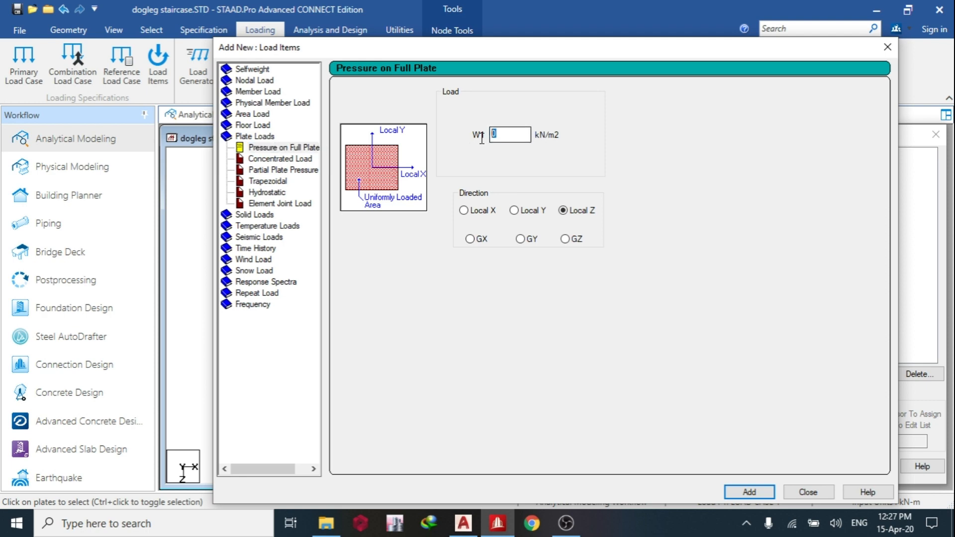
{"action": "left_click", "coordinate": [759, 493]}
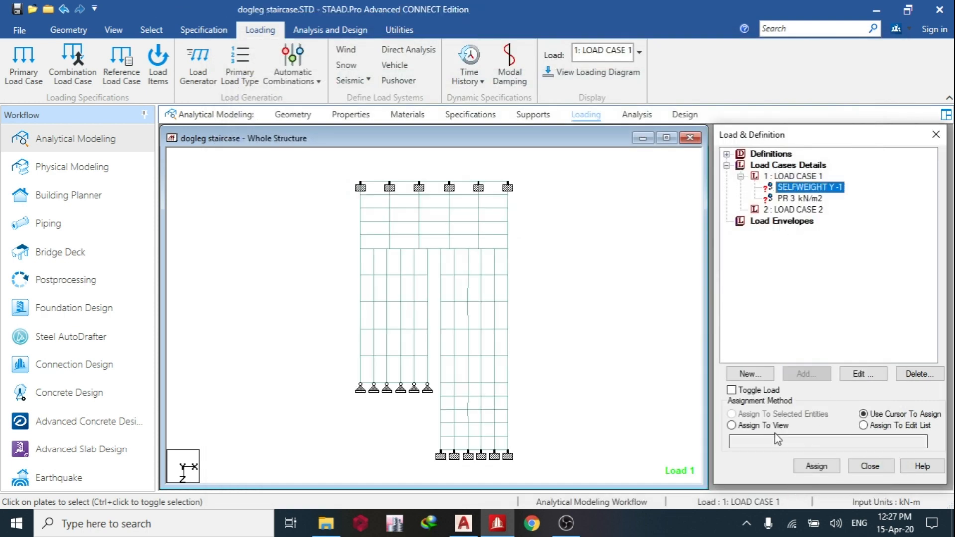
Assign the self-weight load and the 3 kN/m2 pressure load of load case 1 to all plates in the view.
{"action": "left_click", "coordinate": [763, 425]}
{"action": "left_click", "coordinate": [816, 466]}
{"action": "left_click", "coordinate": [793, 343]}
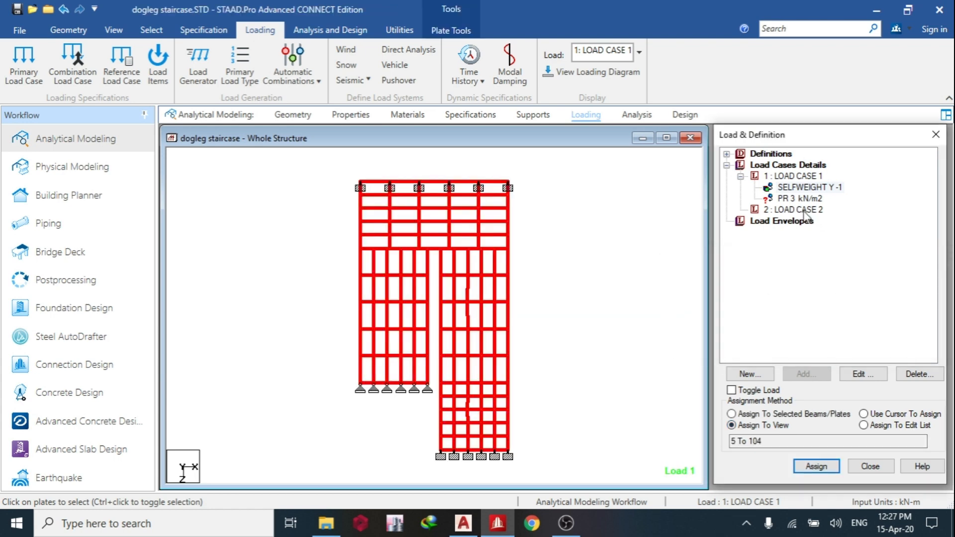
{"action": "left_click", "coordinate": [796, 210]}
{"action": "left_click", "coordinate": [798, 187]}
{"action": "left_click", "coordinate": [790, 200]}
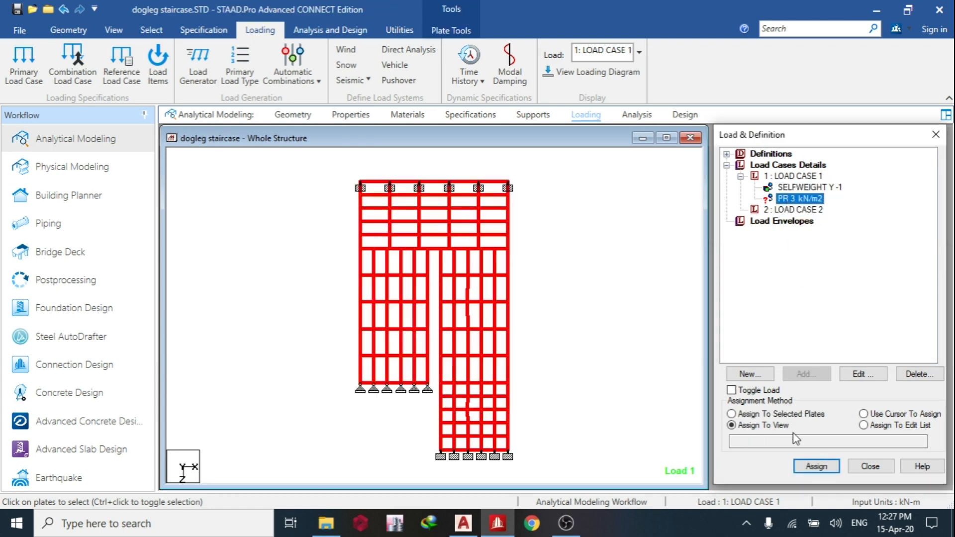
{"action": "left_click", "coordinate": [816, 466]}
{"action": "left_click", "coordinate": [793, 342]}
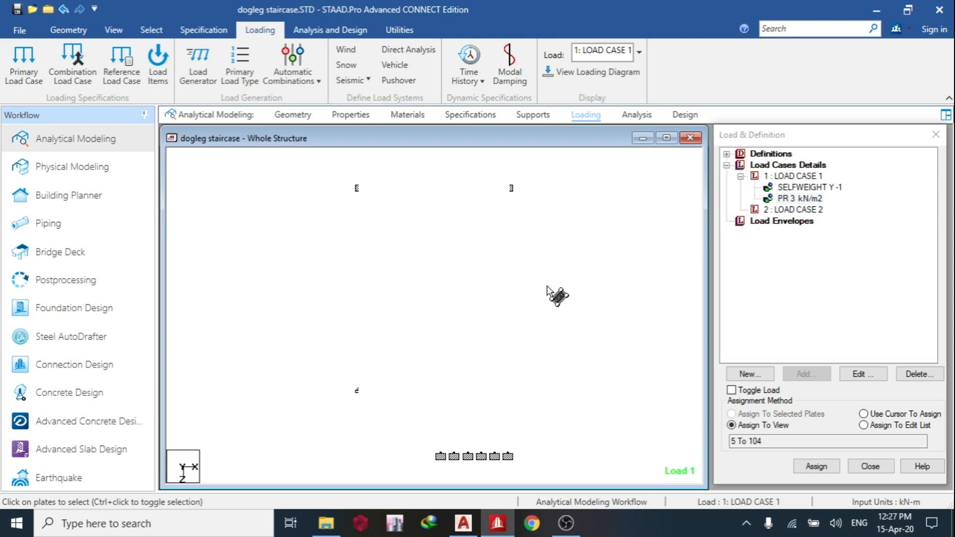
Add a full-plate pressure of 5 kN/m2 in the local Z direction to load case 2.
{"action": "left_click", "coordinate": [793, 209]}
{"action": "left_click", "coordinate": [806, 374]}
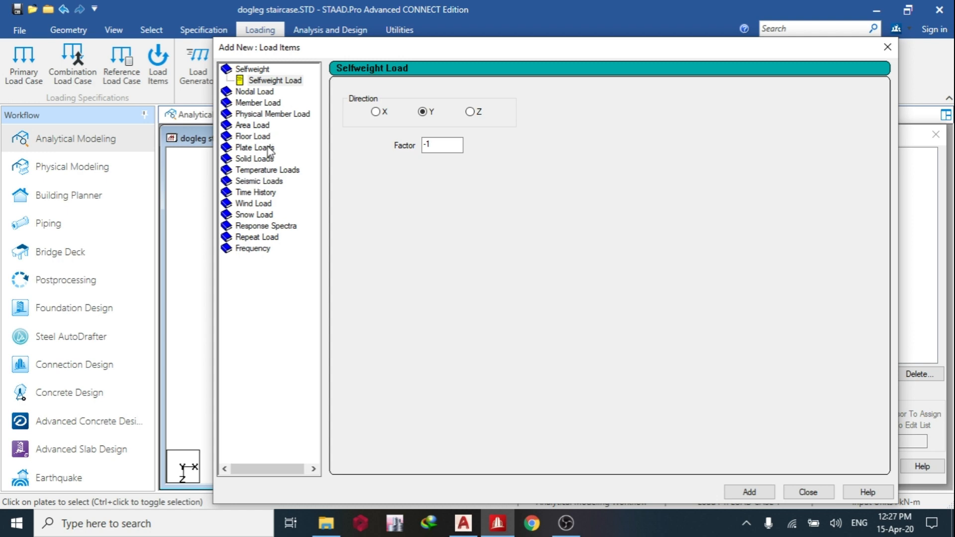
{"action": "left_click", "coordinate": [254, 147]}
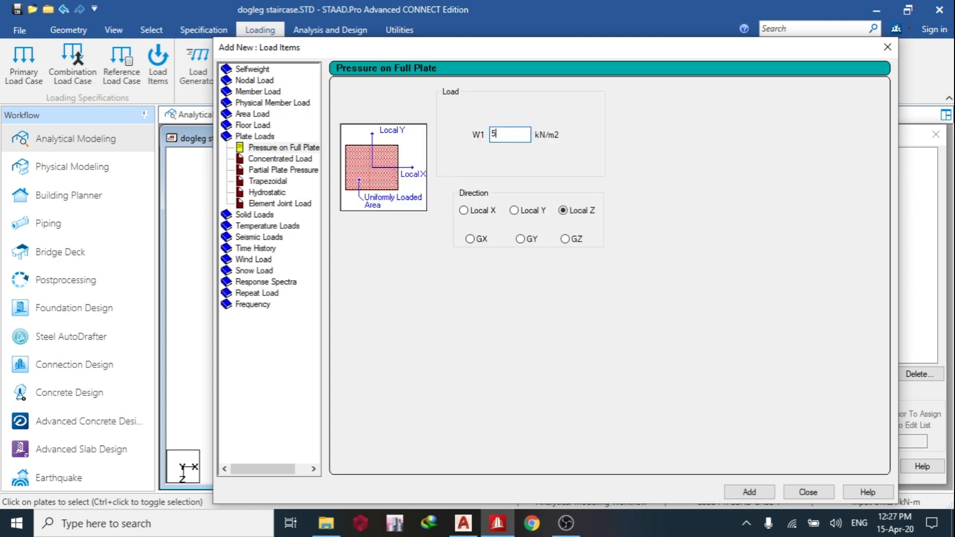
{"action": "type", "text": "5"}
{"action": "left_click", "coordinate": [748, 493]}
{"action": "left_click", "coordinate": [807, 492]}
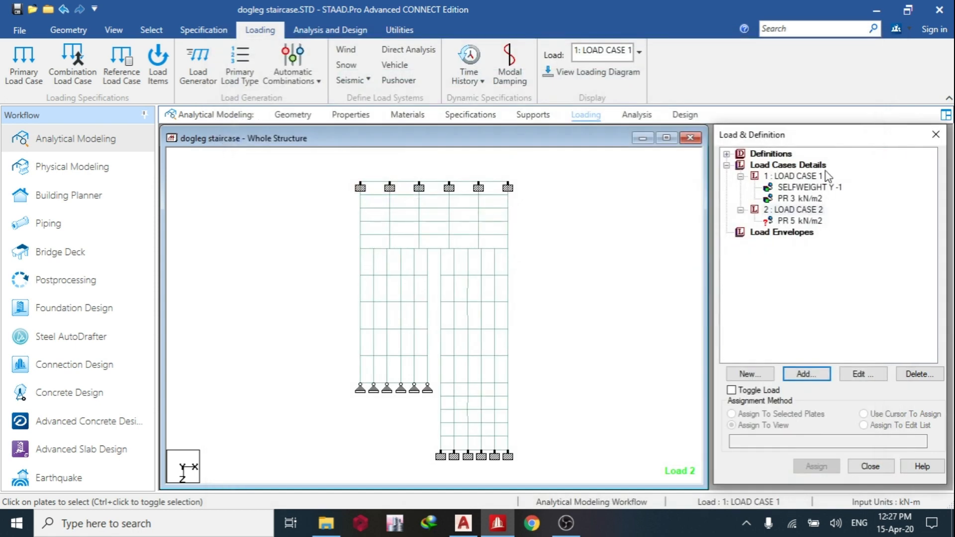
Assign the 5 kN/m2 pressure load of load case 2 to all plates in the view.
{"action": "left_click", "coordinate": [796, 221]}
{"action": "left_click", "coordinate": [816, 466]}
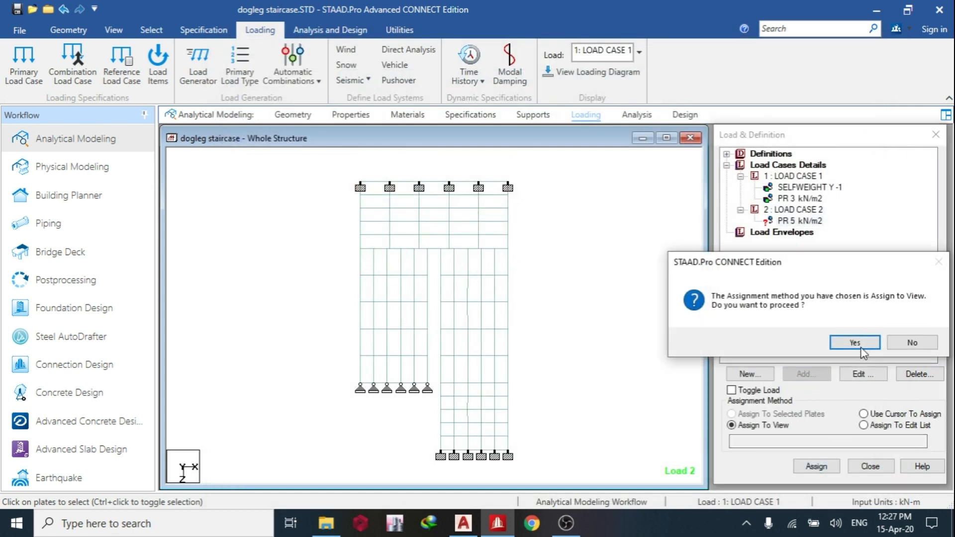
{"action": "left_click", "coordinate": [853, 346]}
Examine the pressure loads of both load cases on the staircase in an isometric view, then collapse both cases.
{"action": "left_click", "coordinate": [114, 29]}
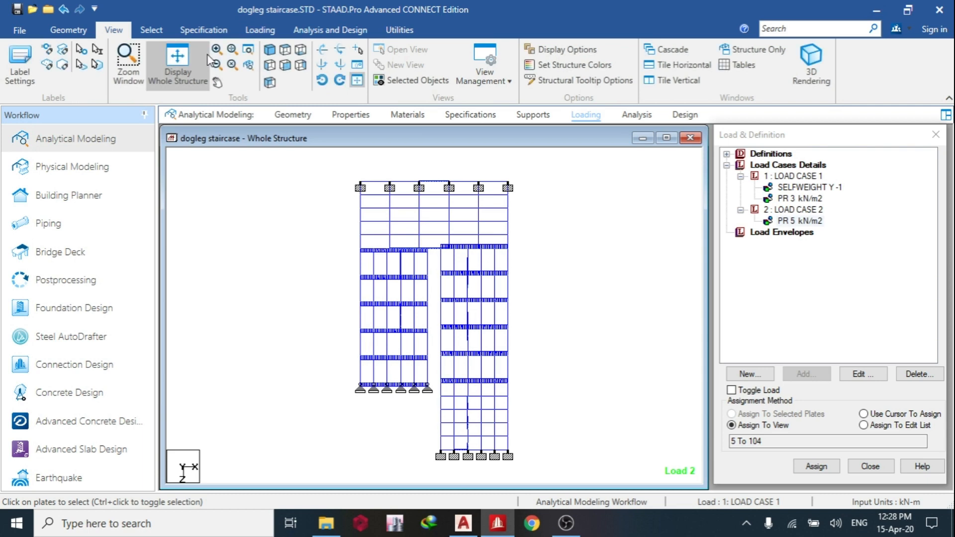
{"action": "scroll", "coordinate": [435, 236], "scroll_direction": "up", "scroll_amount": 2}
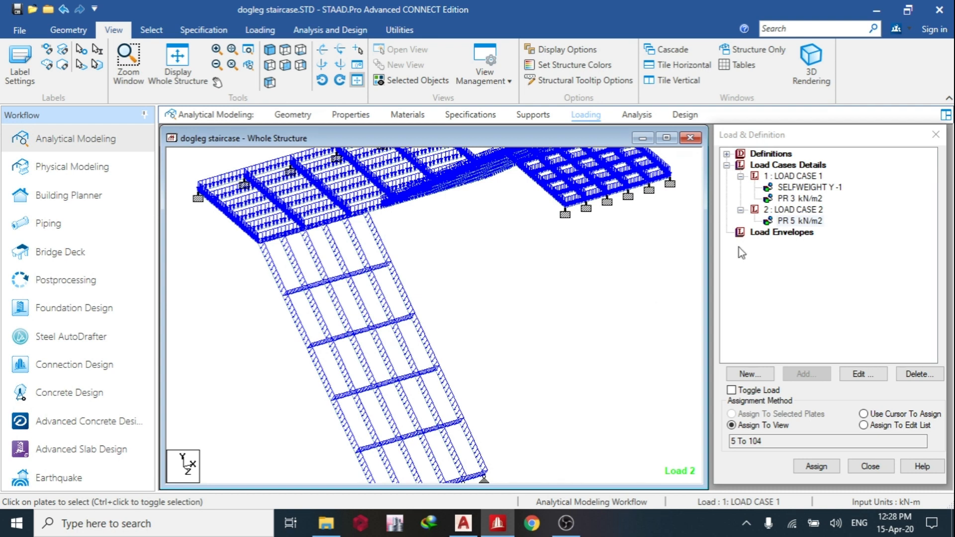
{"action": "left_click", "coordinate": [791, 220]}
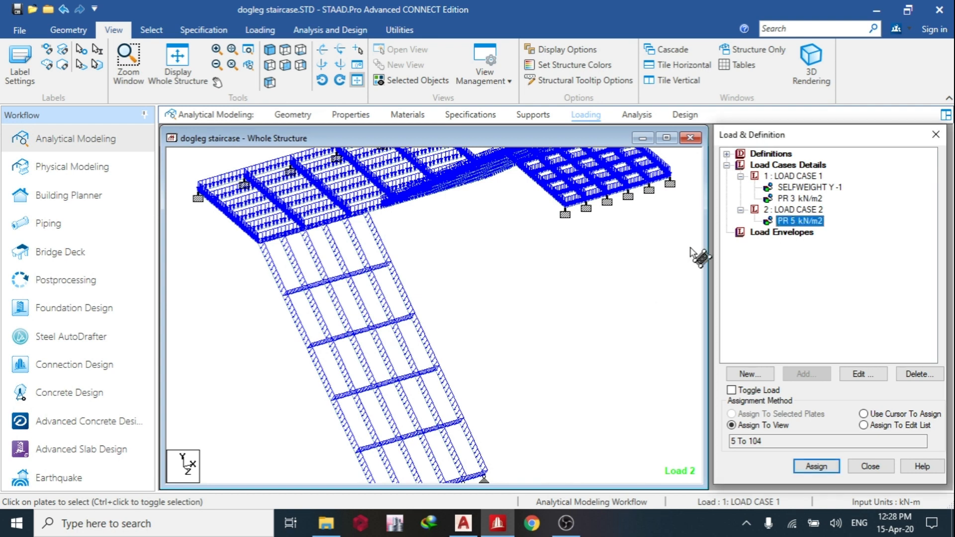
{"action": "left_click", "coordinate": [798, 199]}
{"action": "left_click", "coordinate": [741, 210]}
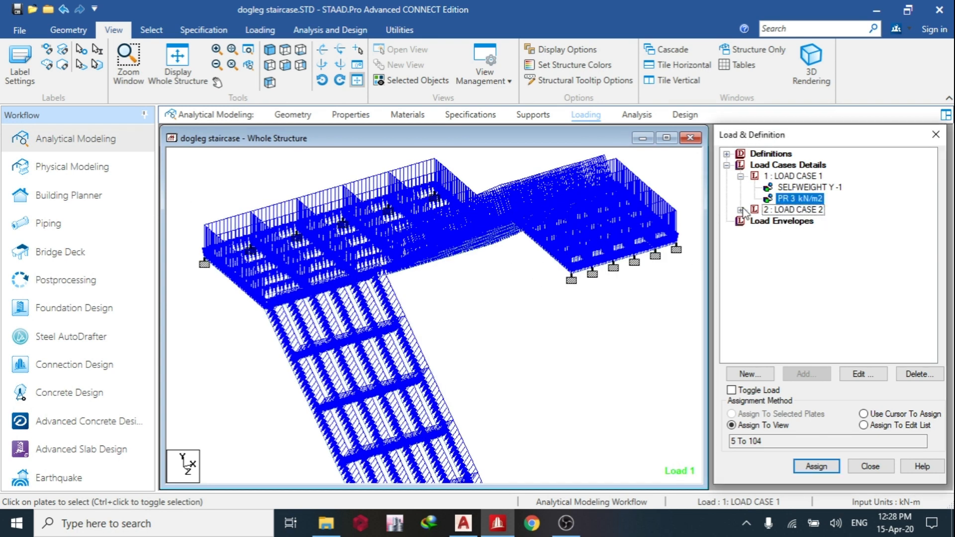
{"action": "left_click", "coordinate": [740, 176]}
Generate automatic load combinations to code BS:8110, category 2.4.3, with starting combination number 3.
{"action": "left_click", "coordinate": [776, 165]}
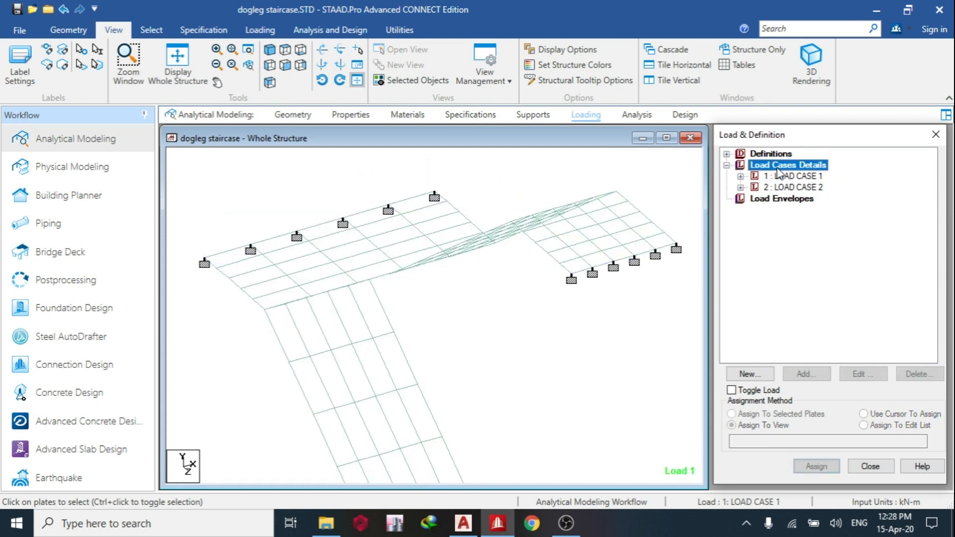
{"action": "left_click", "coordinate": [804, 375]}
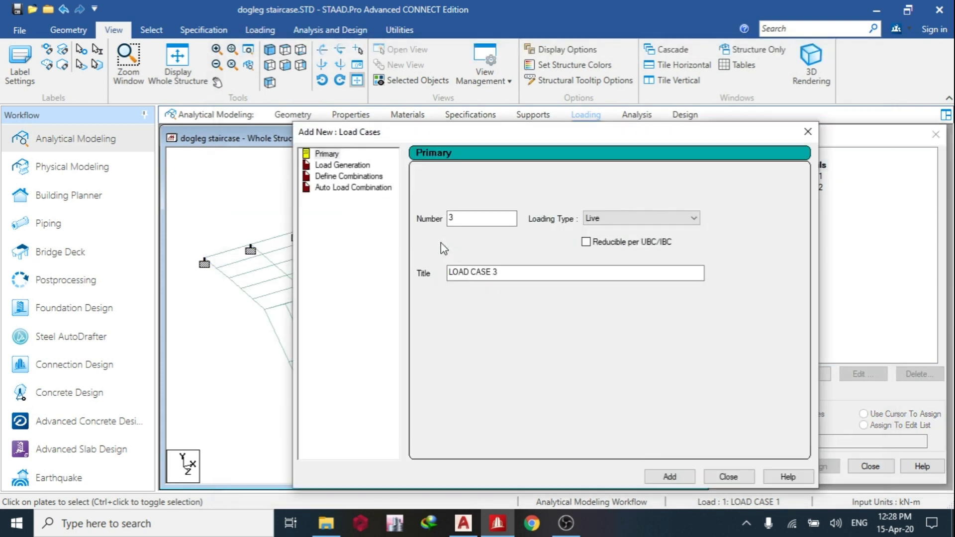
{"action": "left_click", "coordinate": [338, 188]}
{"action": "left_click", "coordinate": [562, 178]}
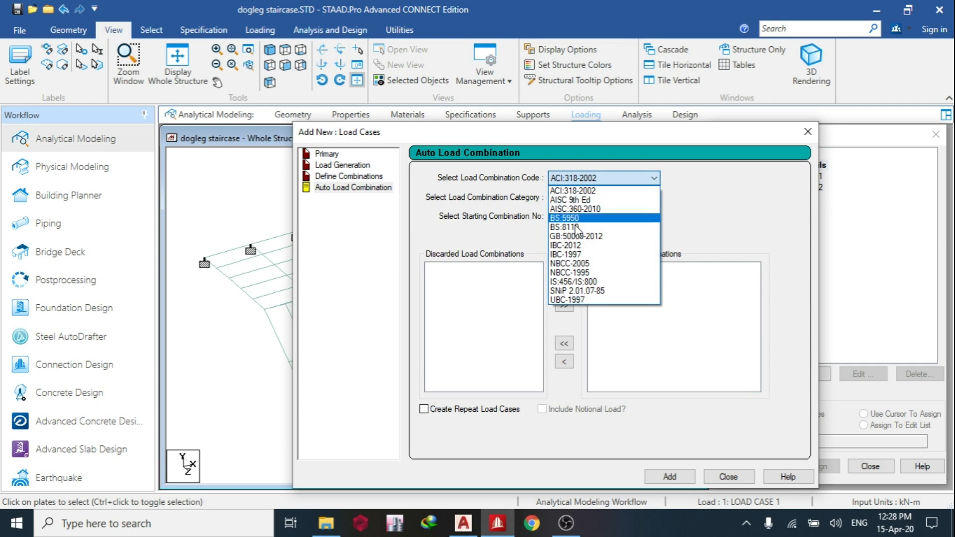
{"action": "left_click", "coordinate": [573, 229]}
{"action": "left_click", "coordinate": [626, 216]}
Discard the 1.4 dead-only and the 1.2 dead plus 1.2 live combinations, and add the 1.4 dead plus 1.6 live combination.
{"action": "left_click", "coordinate": [614, 277]}
{"action": "double_click", "coordinate": [615, 277]}
{"action": "double_click", "coordinate": [646, 276]}
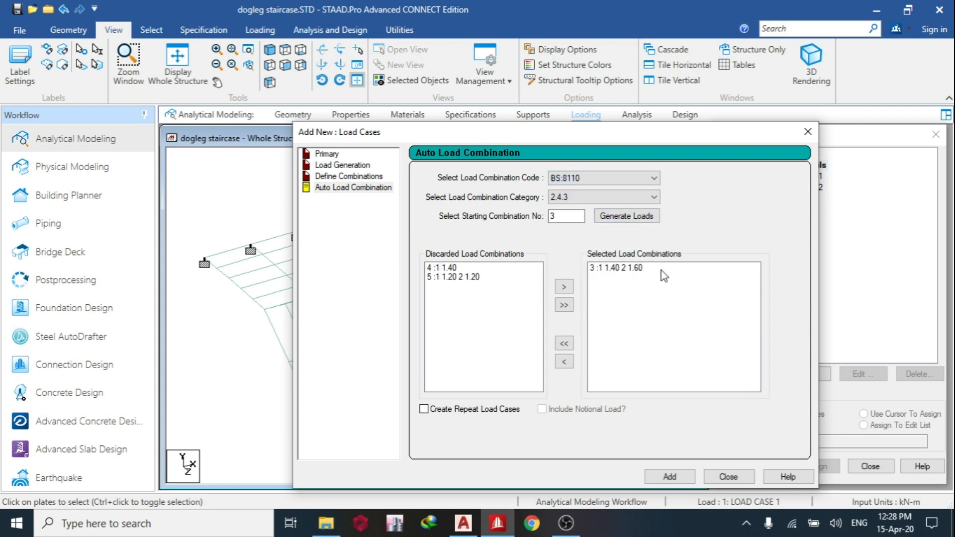
{"action": "left_click", "coordinate": [727, 477]}
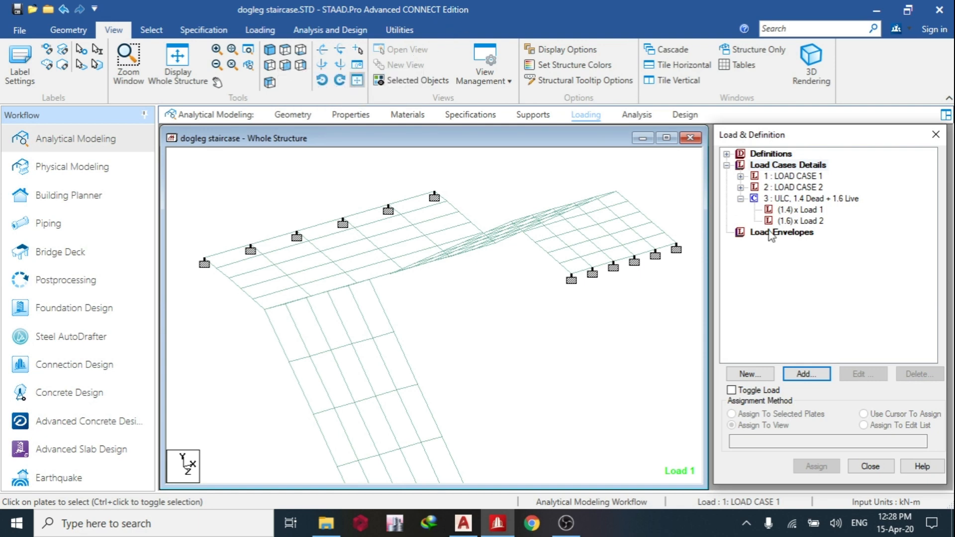
Add a Perform Analysis command with the No Print option to the model.
{"action": "left_click", "coordinate": [630, 118]}
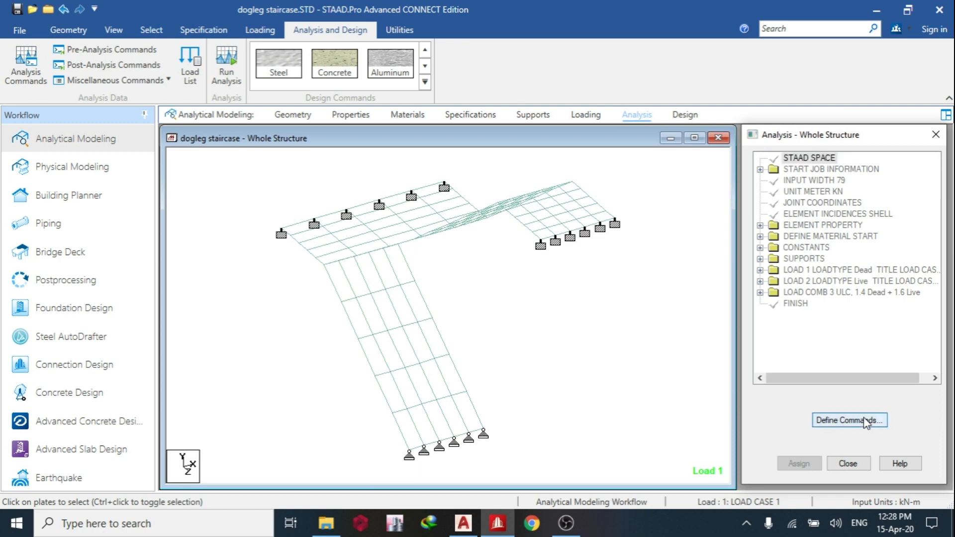
{"action": "left_click", "coordinate": [849, 419]}
{"action": "left_click", "coordinate": [534, 468]}
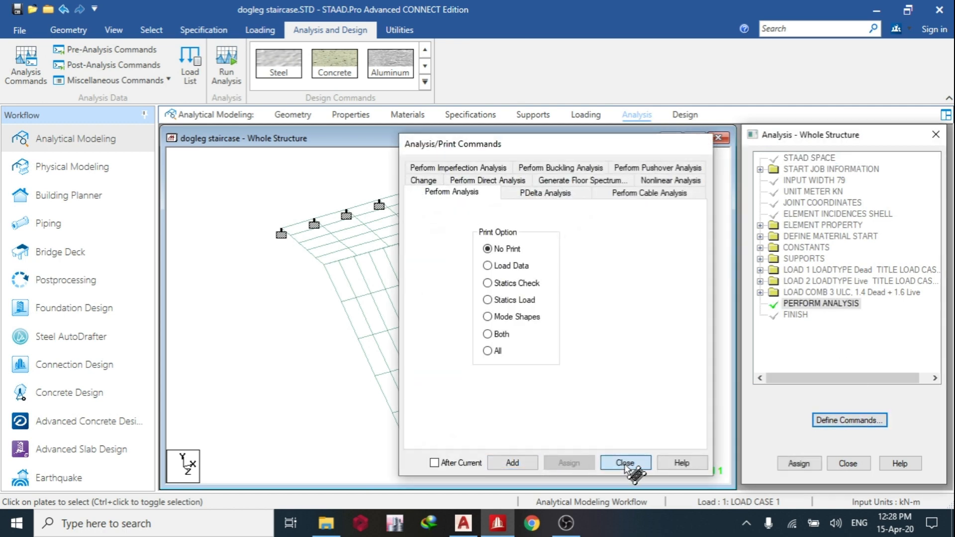
{"action": "left_click", "coordinate": [625, 463]}
Run the analysis of the staircase and continue to post-processing mode.
{"action": "left_click", "coordinate": [226, 67]}
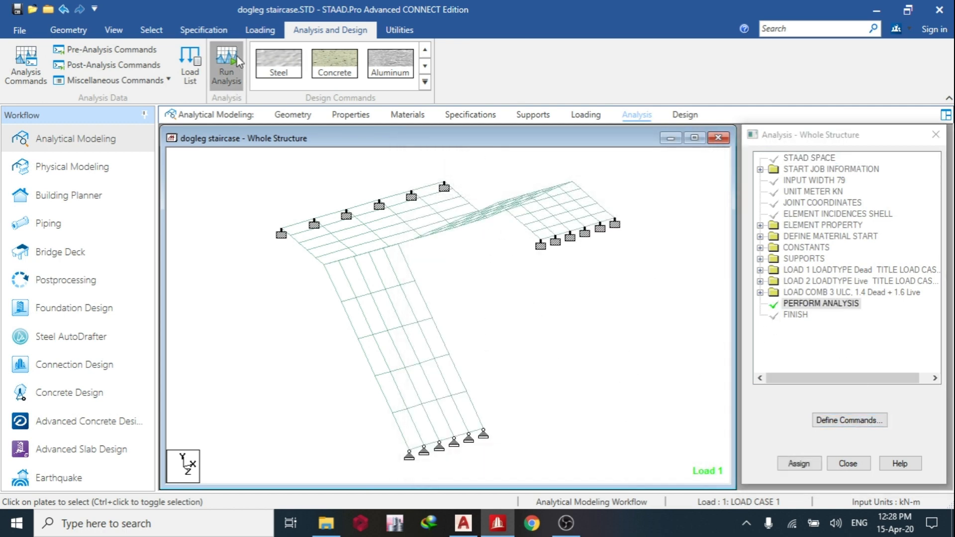
{"action": "left_click", "coordinate": [487, 336]}
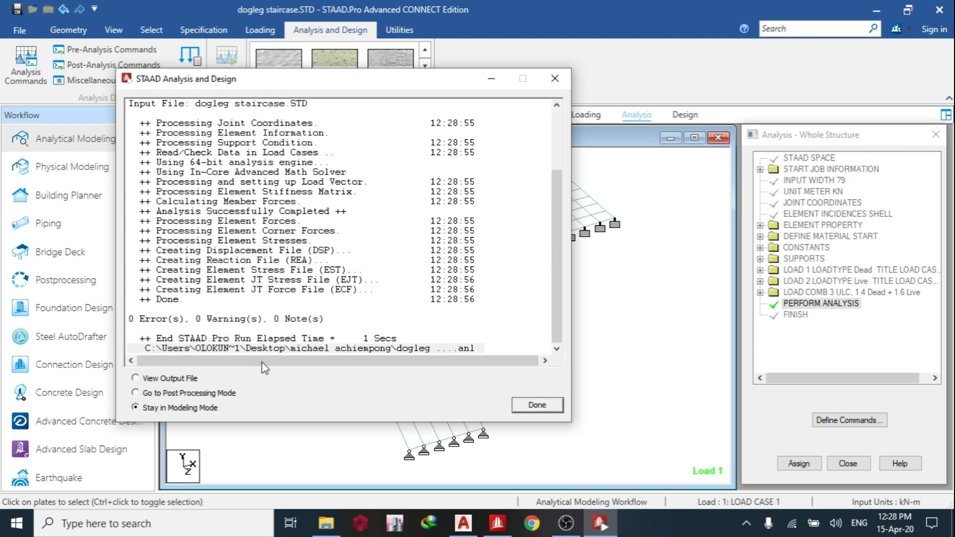
{"action": "left_click", "coordinate": [217, 393]}
{"action": "left_click", "coordinate": [537, 406]}
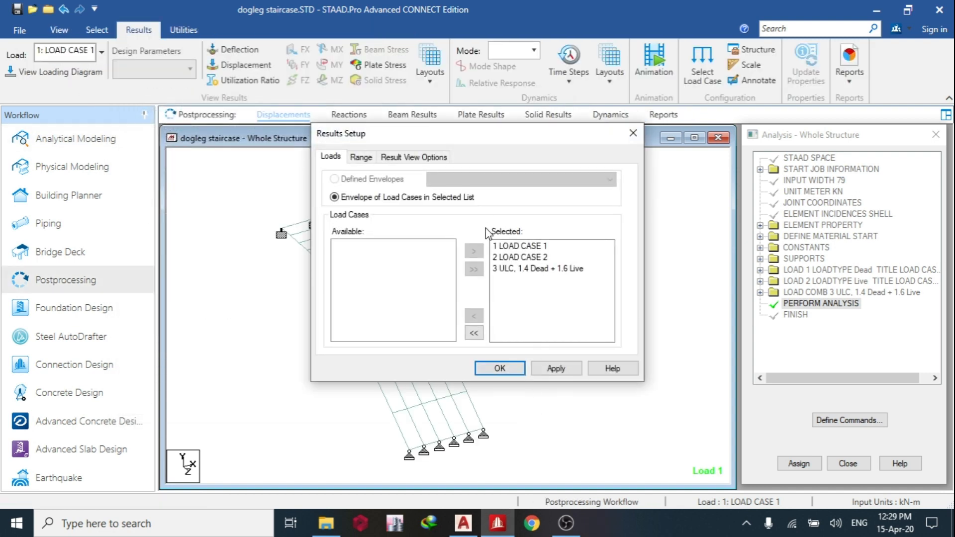
Exclude load cases 1 and 2 from the results, keeping only combination 3, 1.4 Dead + 1.6 Live.
{"action": "double_click", "coordinate": [515, 258]}
{"action": "double_click", "coordinate": [517, 246]}
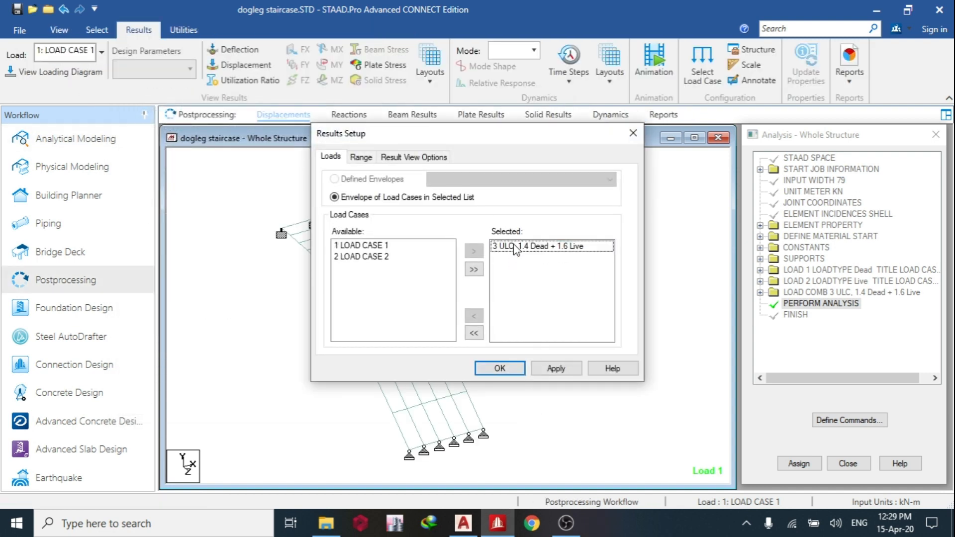
{"action": "left_click", "coordinate": [500, 368]}
{"action": "left_click", "coordinate": [272, 263]}
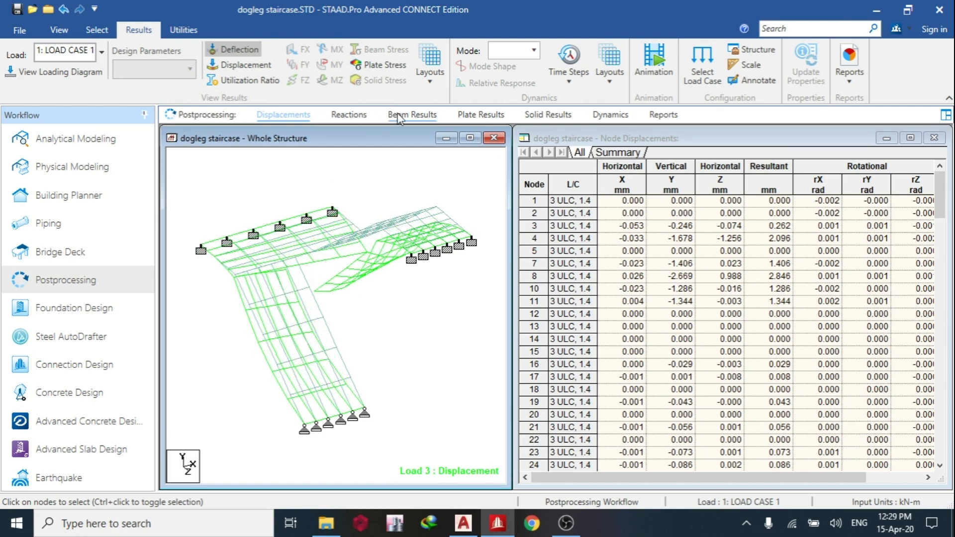
Show the Max Absolute plate stress contour of the staircase for combination 3 with normal fill.
{"action": "left_click", "coordinate": [478, 117]}
{"action": "left_click", "coordinate": [460, 127]}
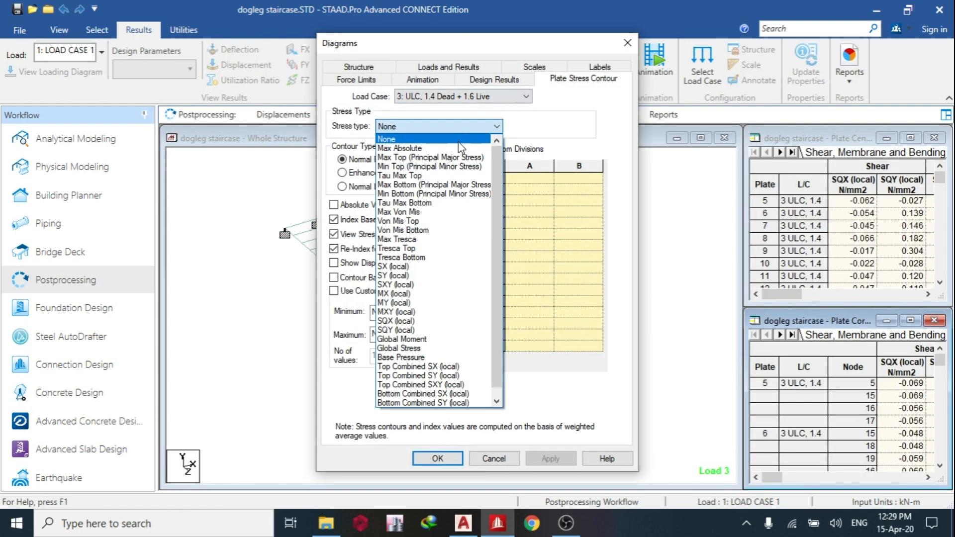
{"action": "left_click", "coordinate": [446, 148]}
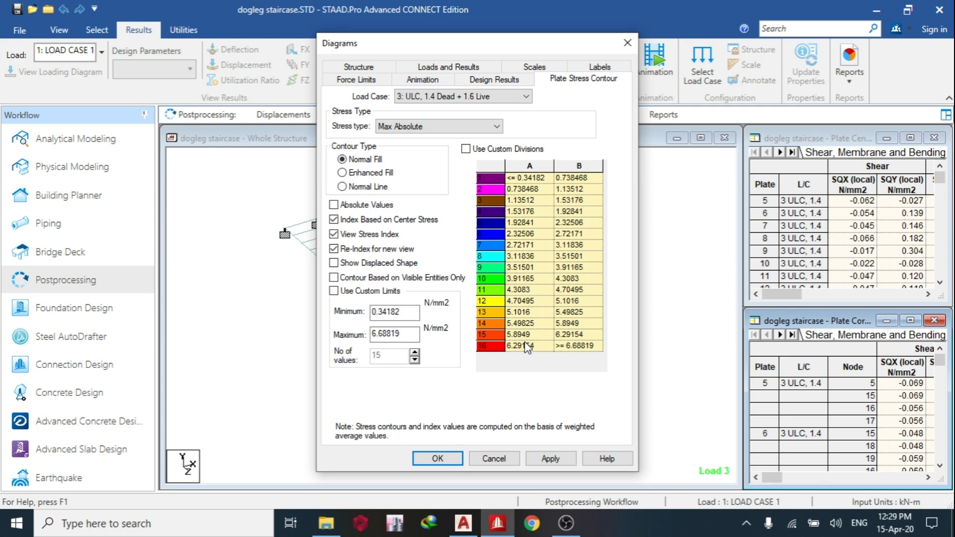
{"action": "left_click", "coordinate": [447, 461]}
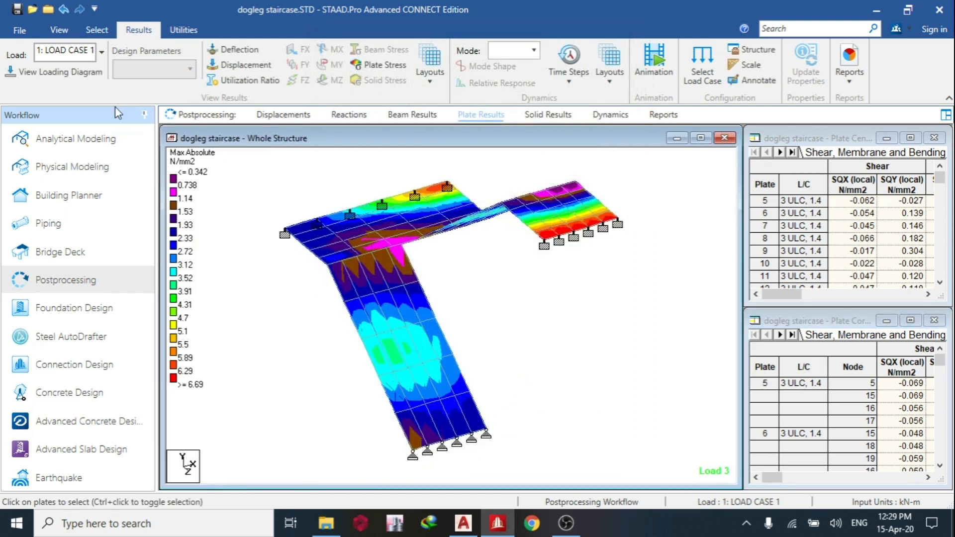
Set the thickness of plates 5 to 104 to 0.1 in the model's command file, save it and return to the model.
{"action": "left_click", "coordinate": [73, 137]}
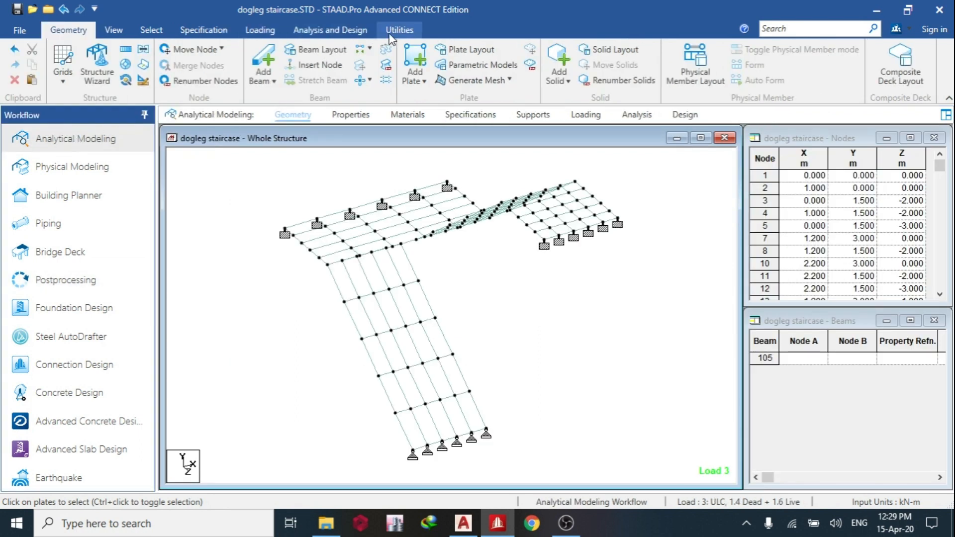
{"action": "left_click", "coordinate": [396, 31]}
{"action": "left_click", "coordinate": [368, 67]}
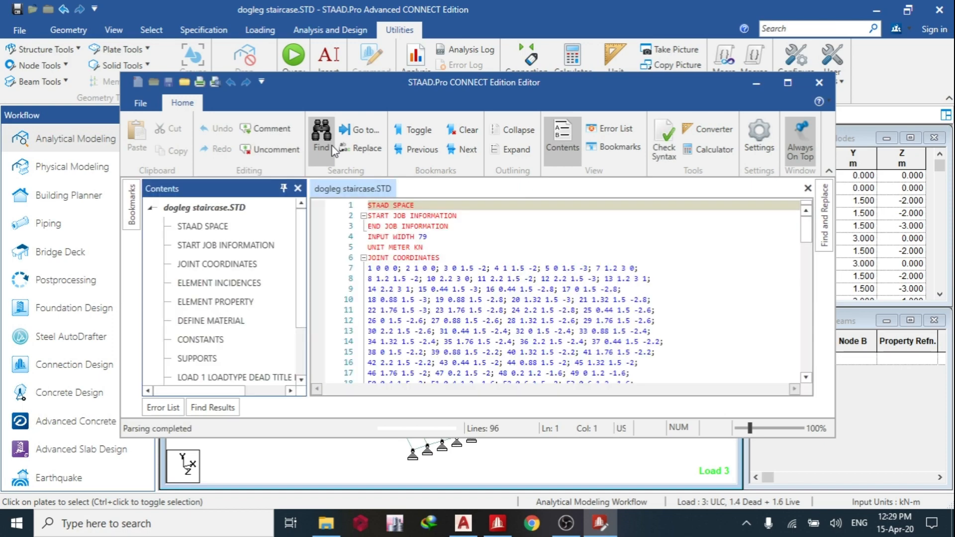
{"action": "left_click", "coordinate": [787, 82]}
{"action": "scroll", "coordinate": [405, 277], "scroll_direction": "down", "scroll_amount": 20}
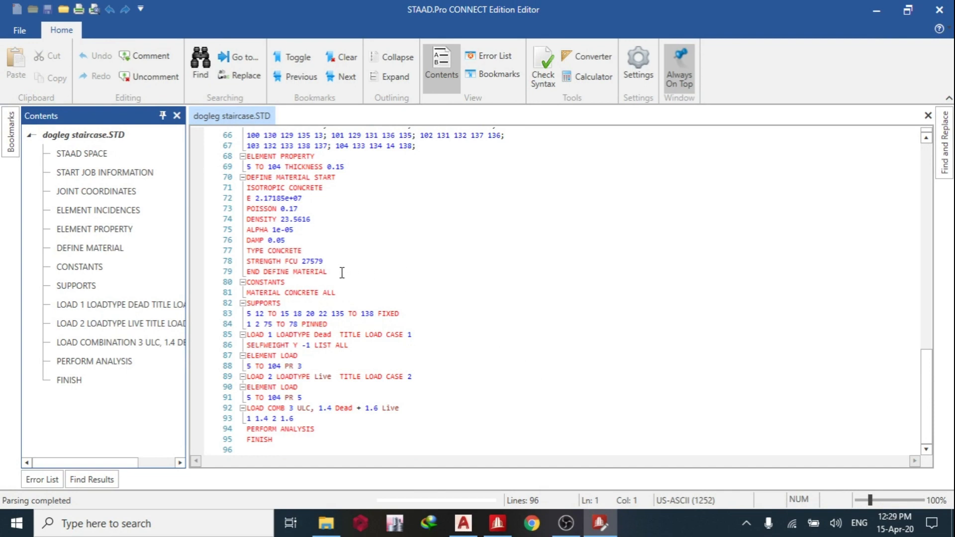
{"action": "scroll", "coordinate": [343, 265], "scroll_direction": "up", "scroll_amount": 3}
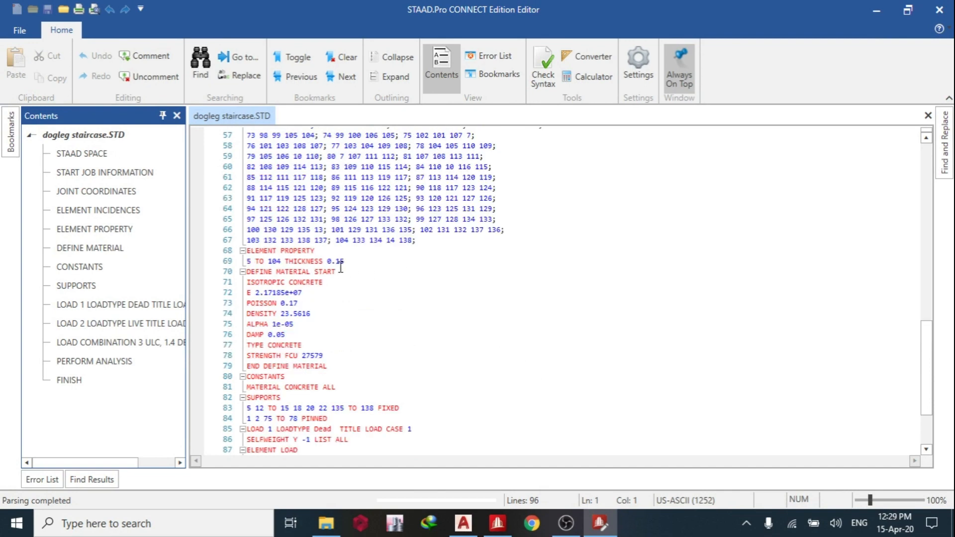
{"action": "double_click", "coordinate": [337, 261]}
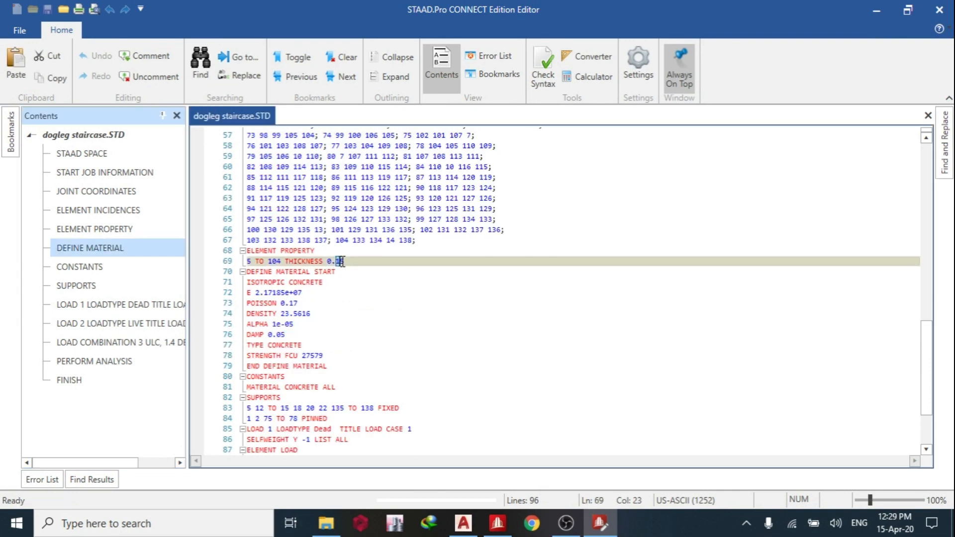
{"action": "type", "text": "1"}
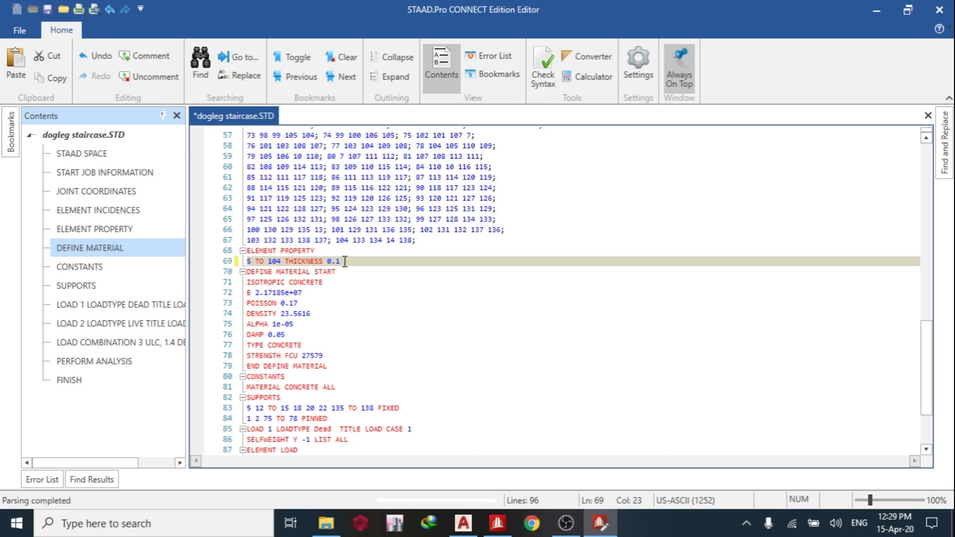
{"action": "key", "text": "ctrl+s"}
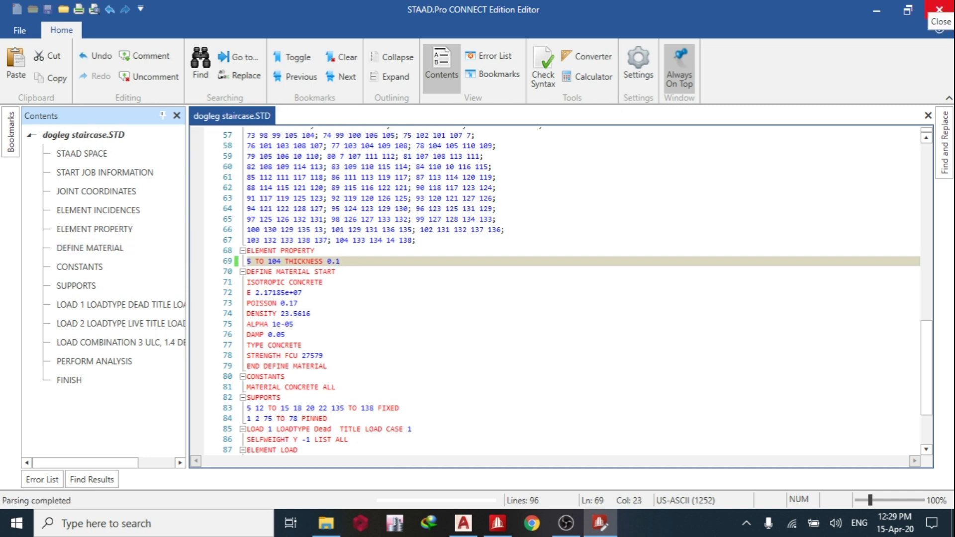
{"action": "left_click", "coordinate": [939, 9]}
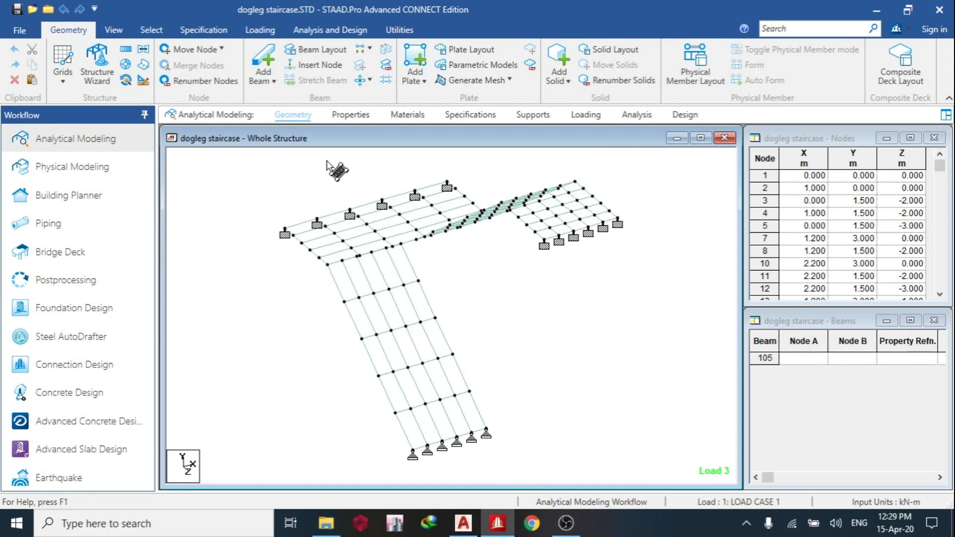
Rerun the analysis with the edited plate thickness and continue to post-processing mode.
{"action": "left_click", "coordinate": [329, 30]}
{"action": "left_click", "coordinate": [226, 67]}
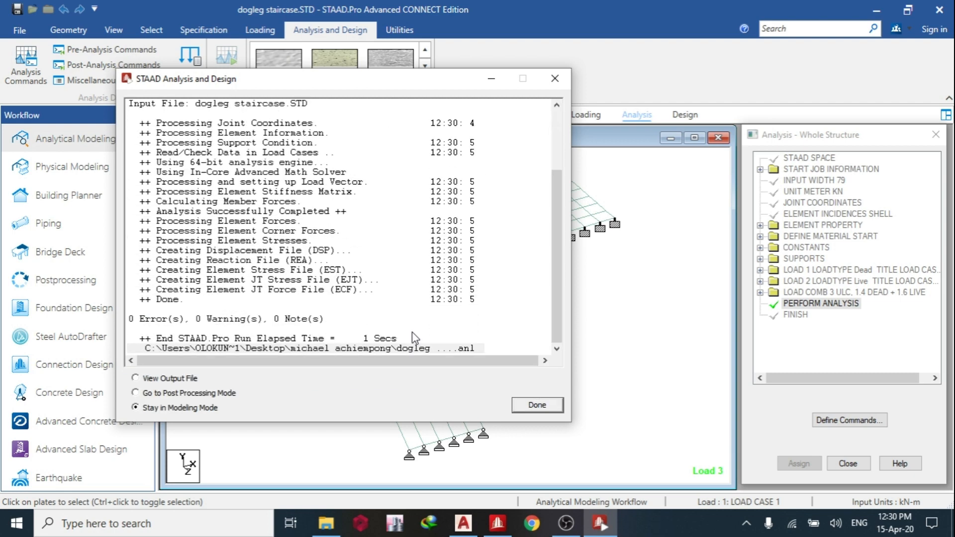
{"action": "left_click", "coordinate": [216, 394]}
{"action": "left_click", "coordinate": [548, 404]}
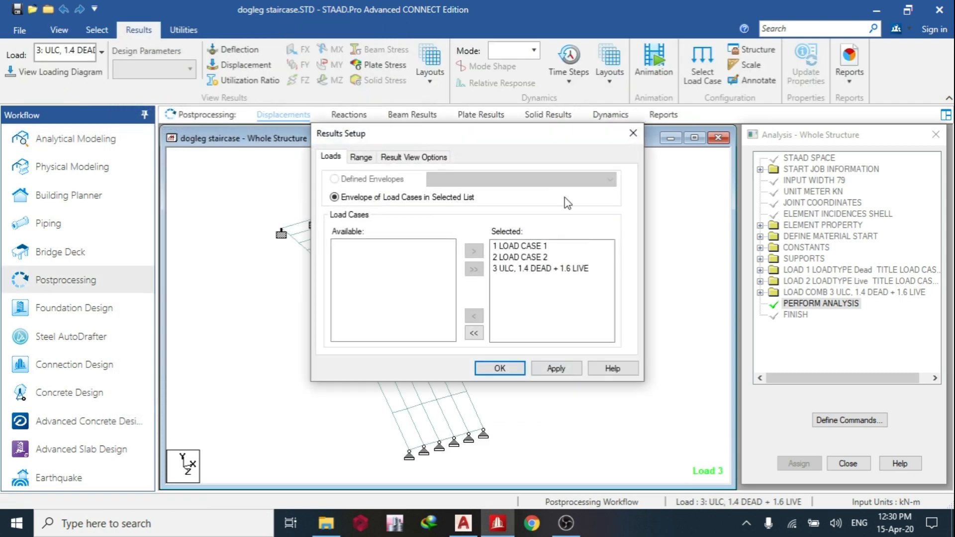
Limit the new results to combination 3, 1.4 DEAD + 1.6 LIVE, by removing load cases 1 and 2.
{"action": "double_click", "coordinate": [526, 258]}
{"action": "double_click", "coordinate": [520, 245]}
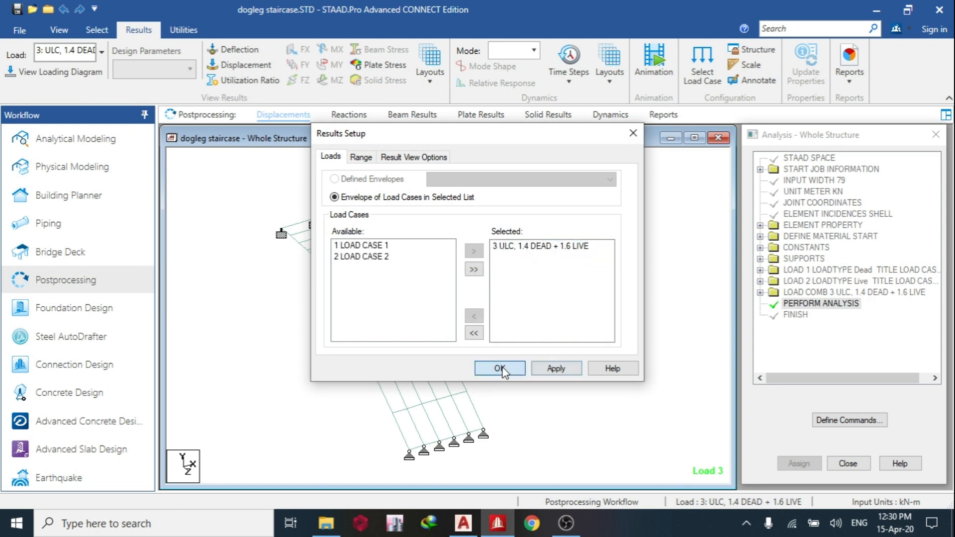
{"action": "left_click", "coordinate": [500, 369]}
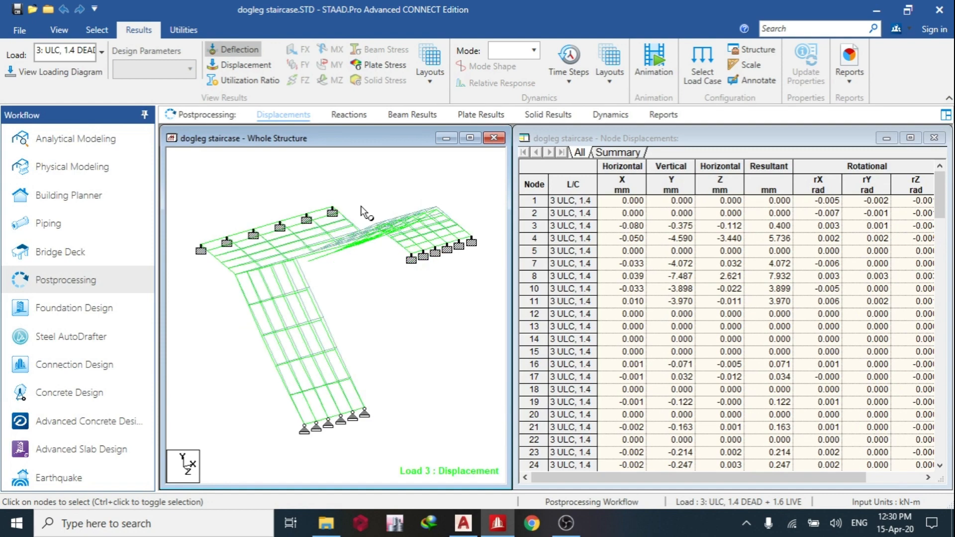
Display the Max Absolute plate stress contour of the reanalysed staircase for combination 3.
{"action": "left_click", "coordinate": [481, 114]}
{"action": "left_click", "coordinate": [437, 126]}
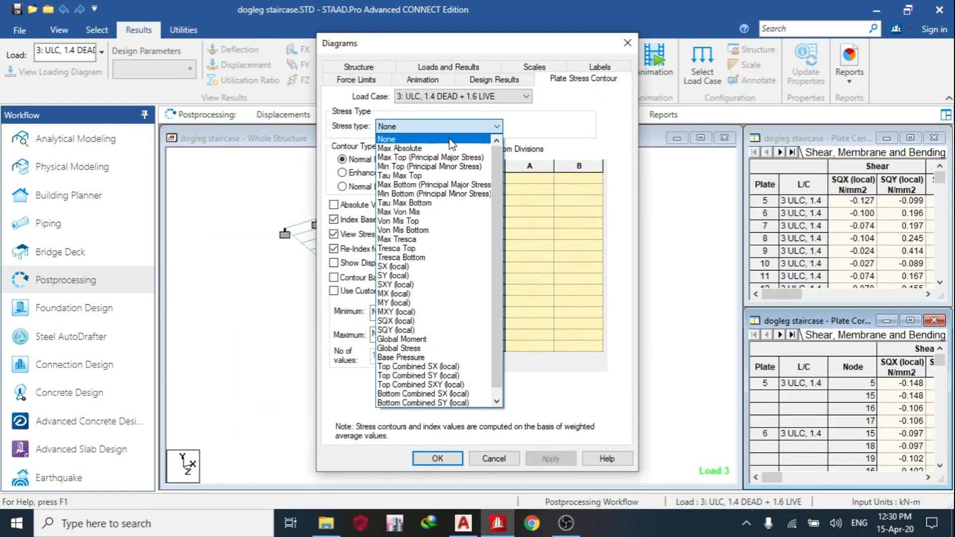
{"action": "left_click", "coordinate": [441, 147]}
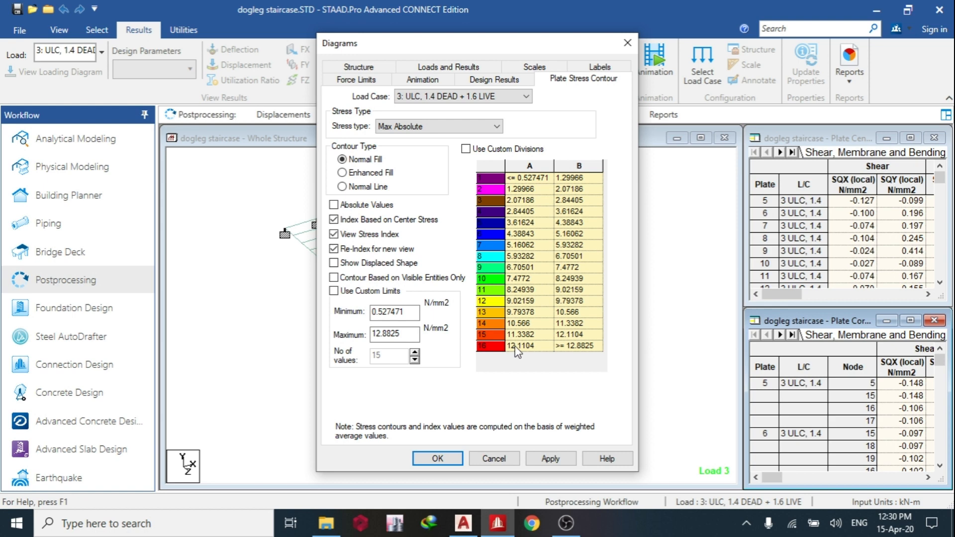
{"action": "left_click", "coordinate": [437, 458]}
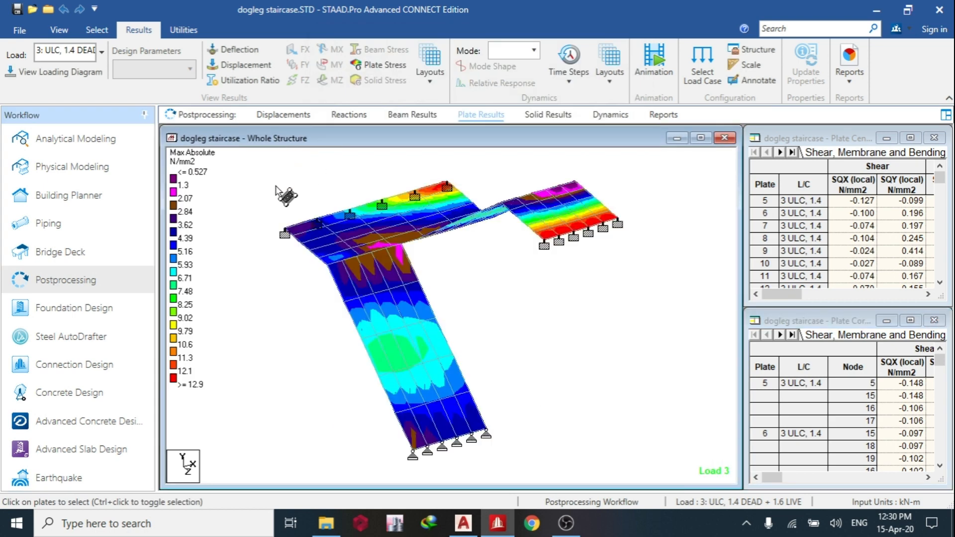
Set the thickness of plates 5 to 104 to 0.175 in the model's command file and save it.
{"action": "left_click", "coordinate": [184, 29]}
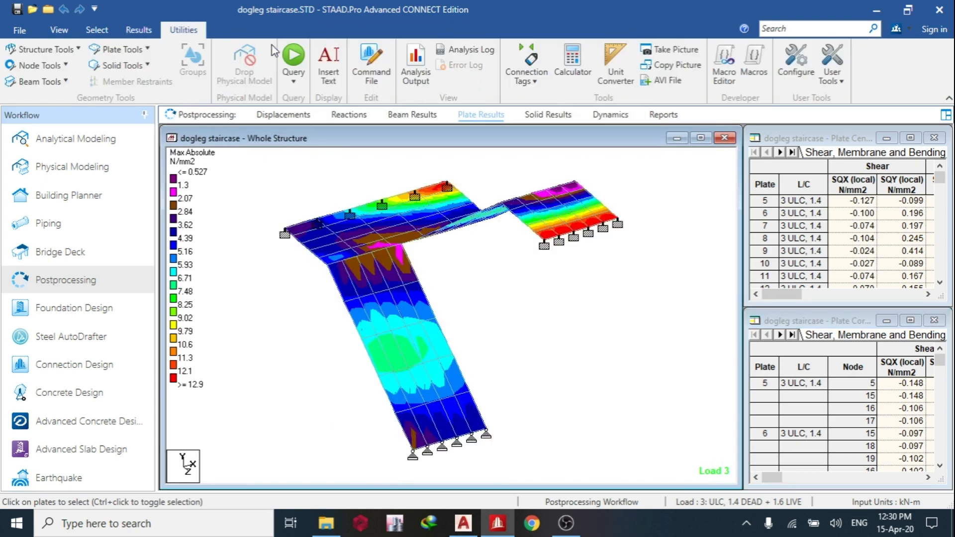
{"action": "left_click", "coordinate": [364, 71]}
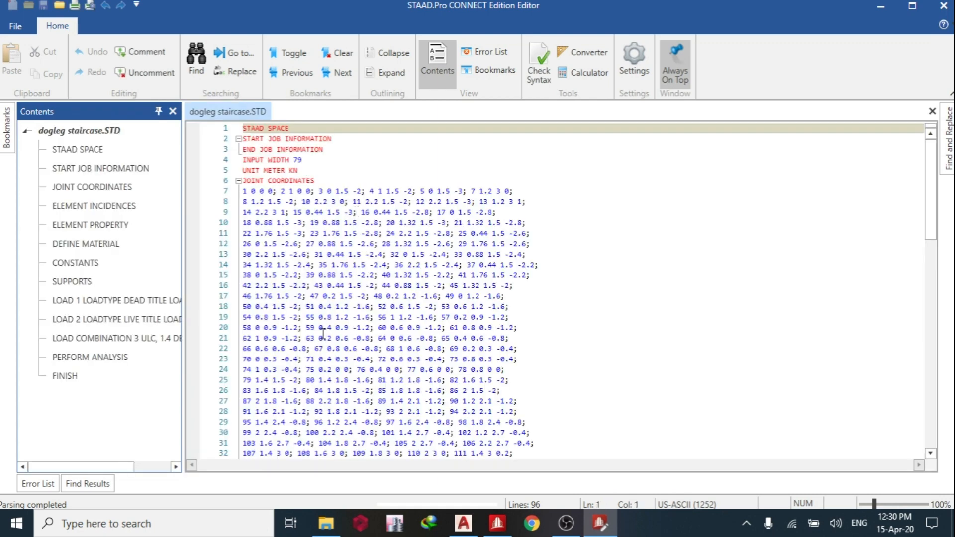
{"action": "scroll", "coordinate": [315, 306], "scroll_direction": "down", "scroll_amount": 15}
{"action": "scroll", "coordinate": [312, 310], "scroll_direction": "up", "scroll_amount": 6}
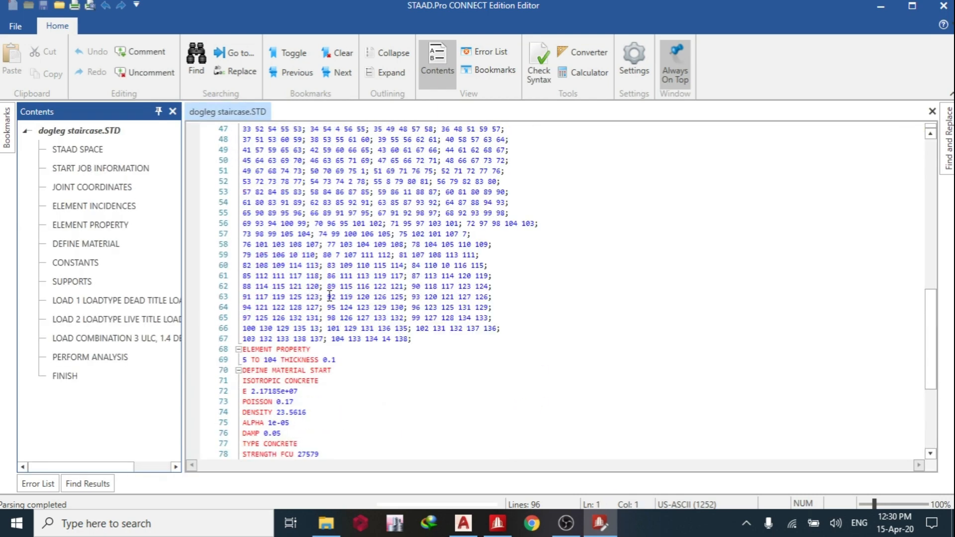
{"action": "left_click", "coordinate": [345, 364]}
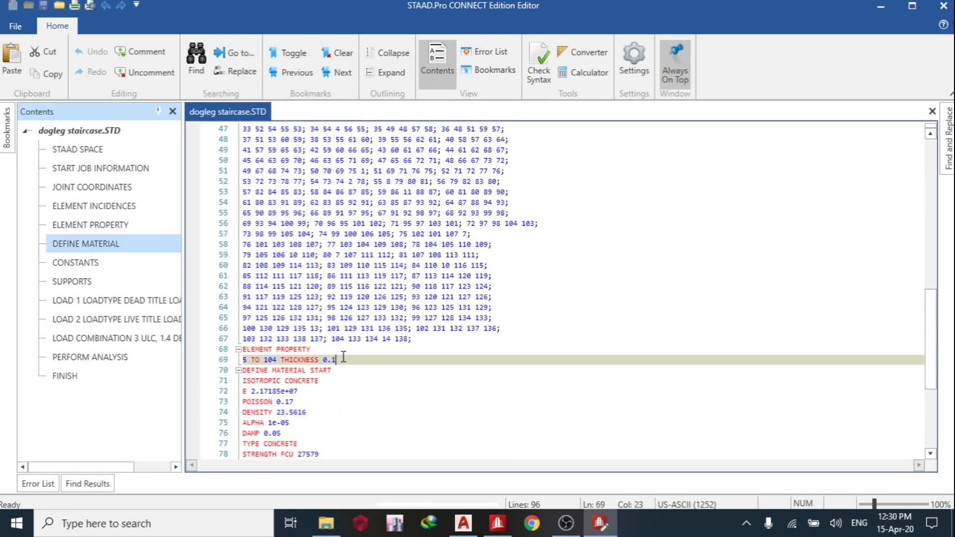
{"action": "type", "text": "75"}
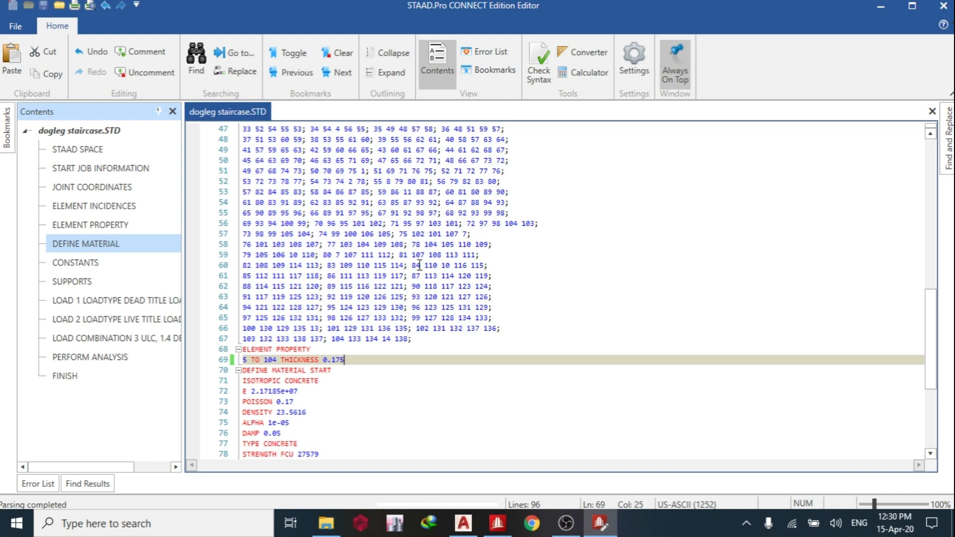
Rerun the analysis with the edited plate thickness and enter post-processing with all three load cases included in the results.
{"action": "left_click", "coordinate": [942, 7]}
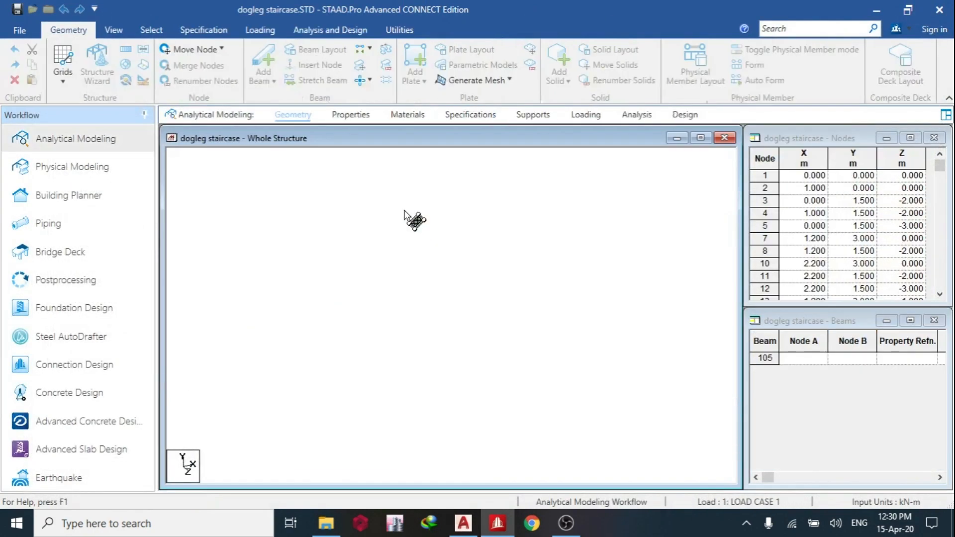
{"action": "left_click", "coordinate": [368, 115]}
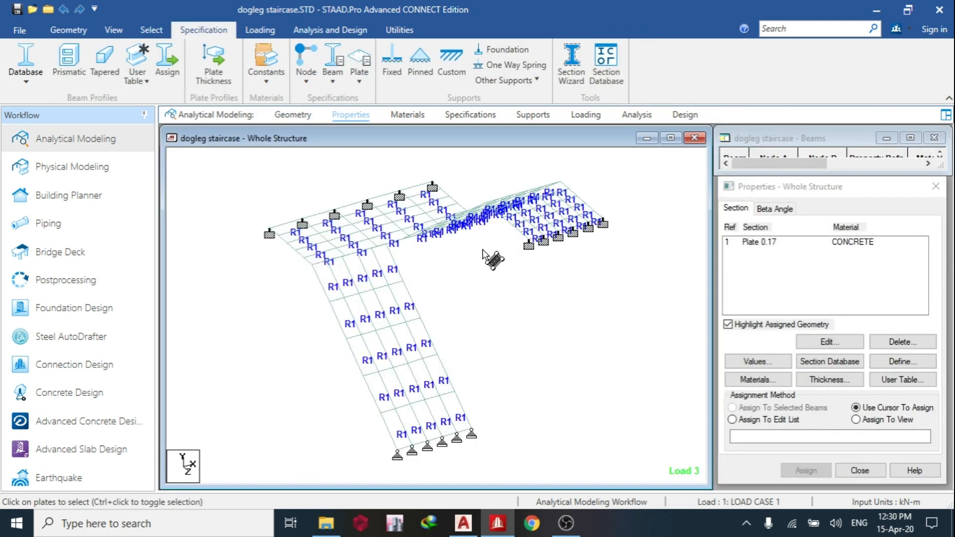
{"action": "left_click", "coordinate": [330, 30]}
{"action": "left_click", "coordinate": [226, 58]}
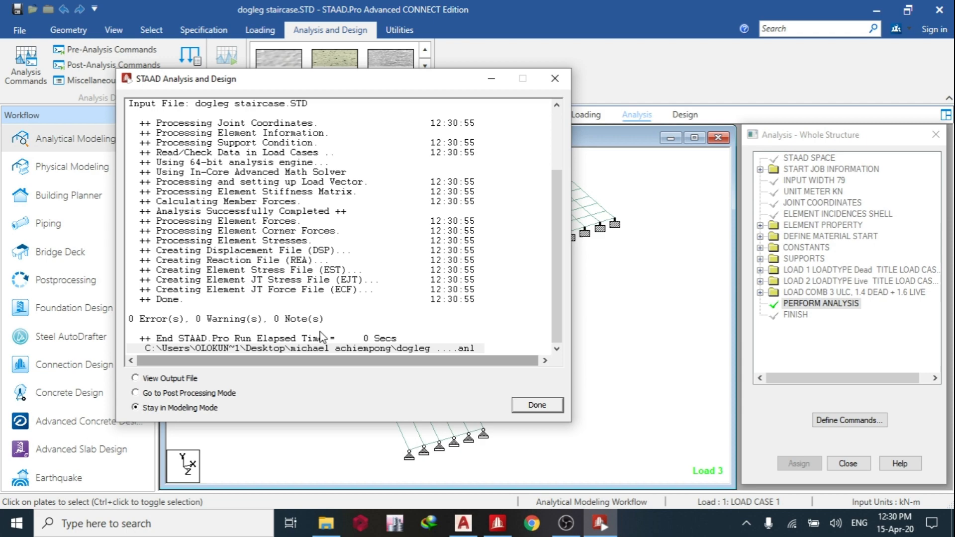
{"action": "left_click", "coordinate": [188, 393]}
{"action": "left_click", "coordinate": [524, 407]}
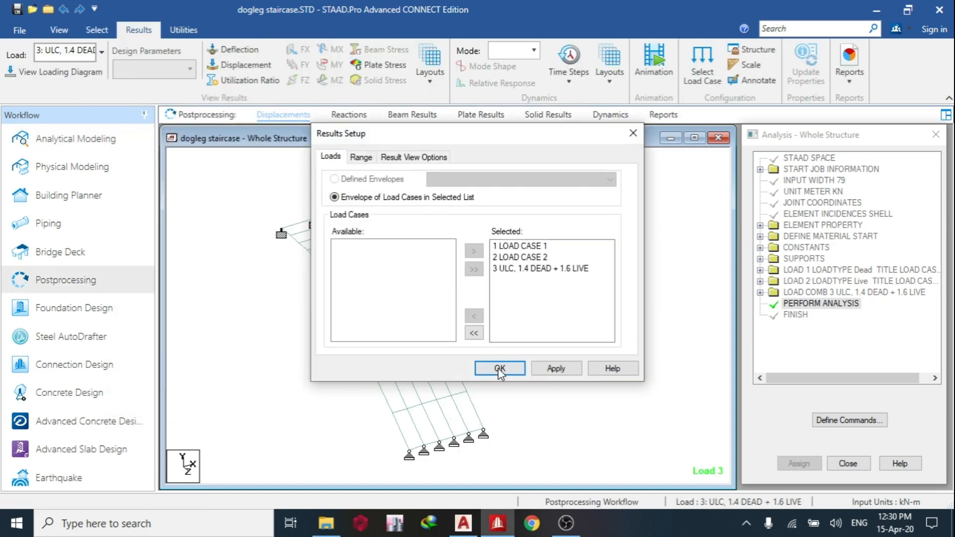
{"action": "left_click", "coordinate": [499, 370]}
Display the Max Absolute plate stress contour of the staircase for combination 3, 1.4 DEAD + 1.6 LIVE.
{"action": "left_click", "coordinate": [378, 64]}
{"action": "left_click", "coordinate": [447, 127]}
{"action": "left_click", "coordinate": [458, 149]}
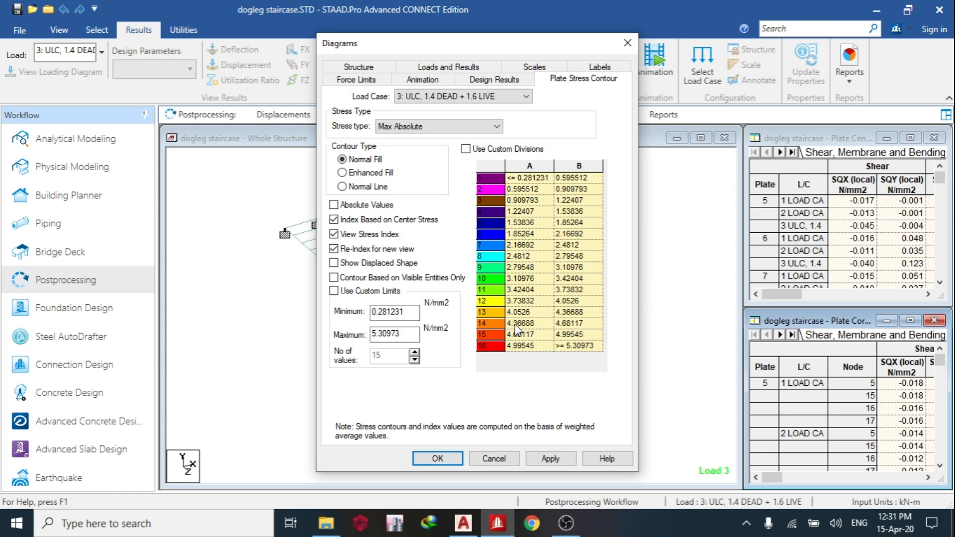
{"action": "left_click", "coordinate": [550, 458]}
{"action": "left_click", "coordinate": [437, 458]}
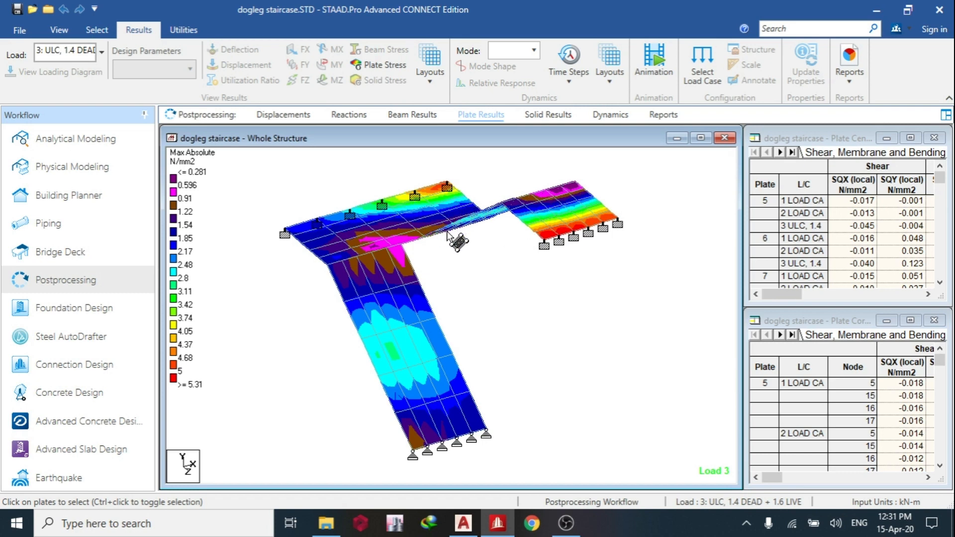
Show the staircase in plan view and display the MY (local) plate moment contour for combination 3.
{"action": "left_click", "coordinate": [60, 31]}
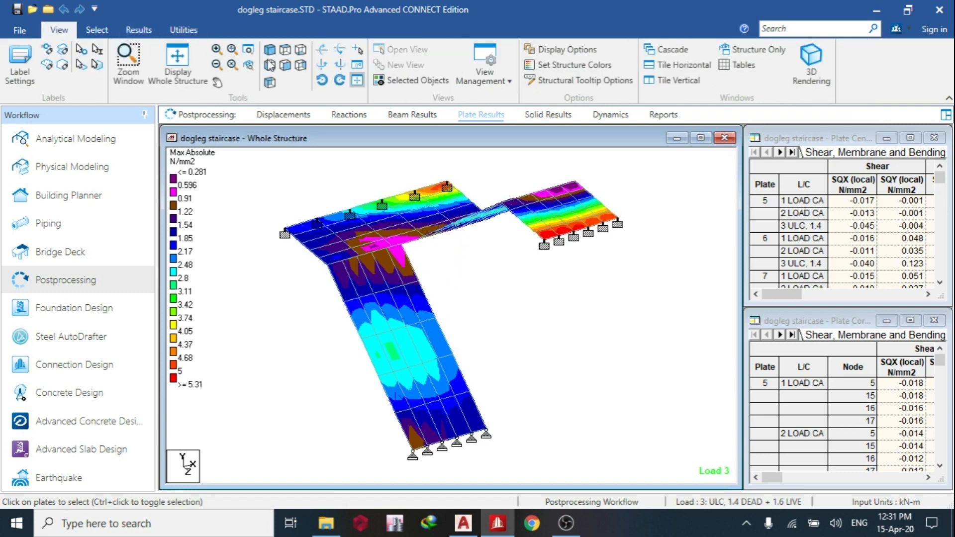
{"action": "left_click", "coordinate": [284, 65]}
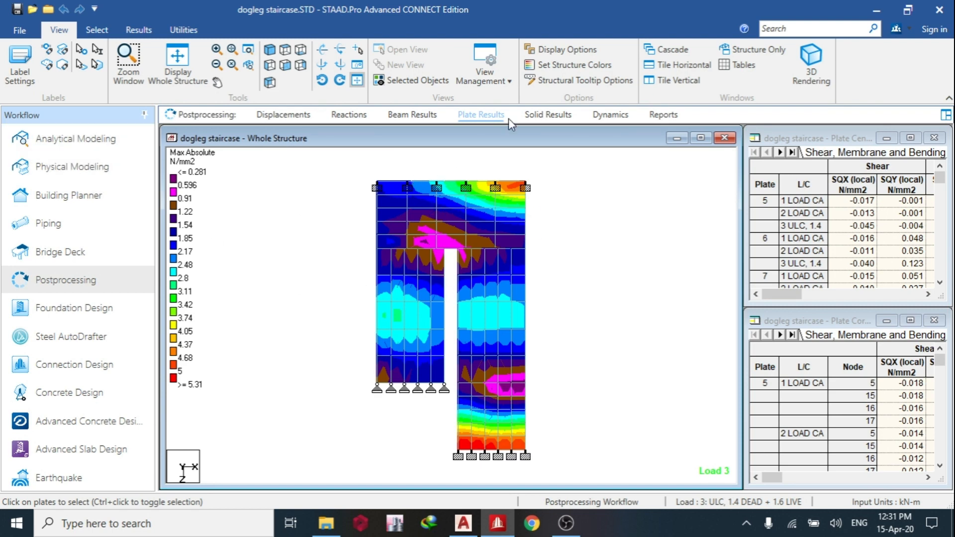
{"action": "left_click", "coordinate": [476, 119]}
{"action": "left_click", "coordinate": [496, 127]}
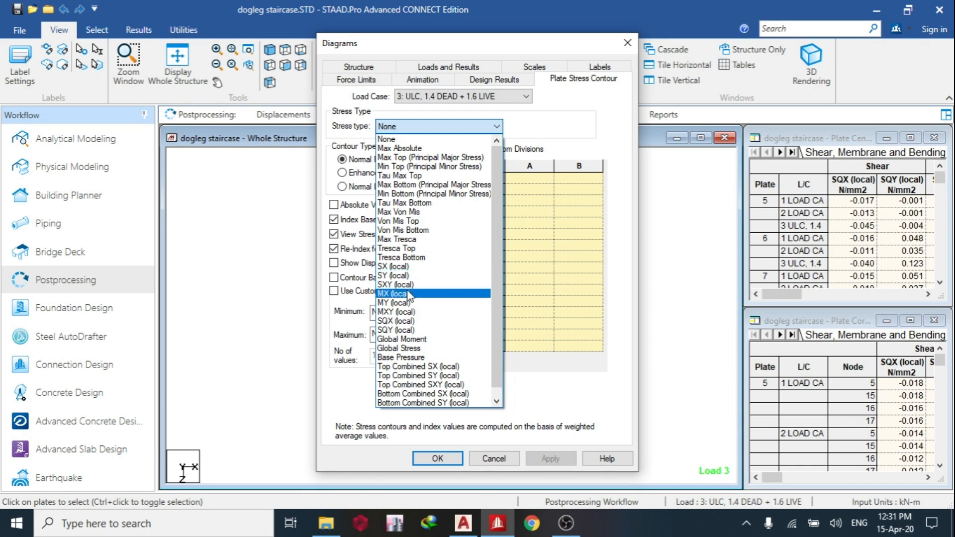
{"action": "left_click", "coordinate": [433, 294]}
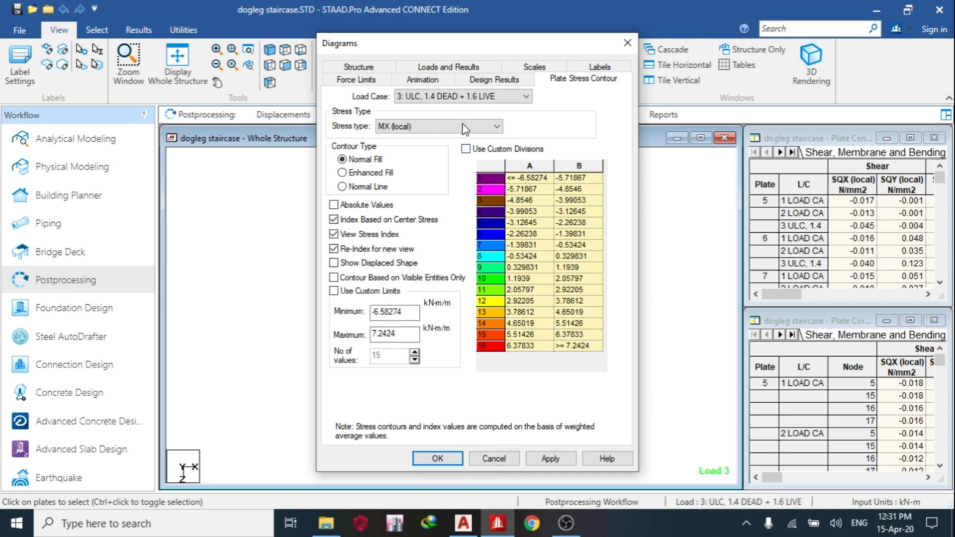
{"action": "left_click", "coordinate": [470, 127]}
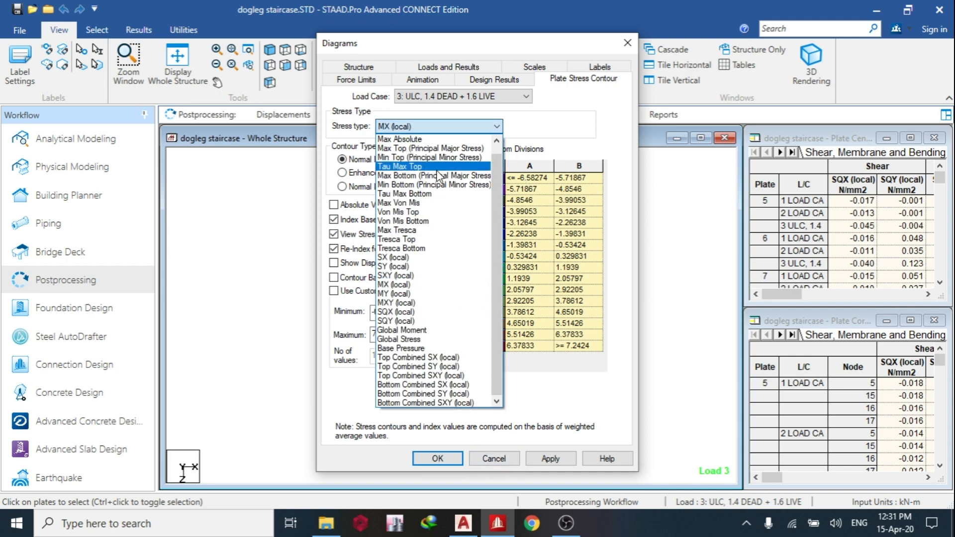
{"action": "left_click", "coordinate": [444, 294]}
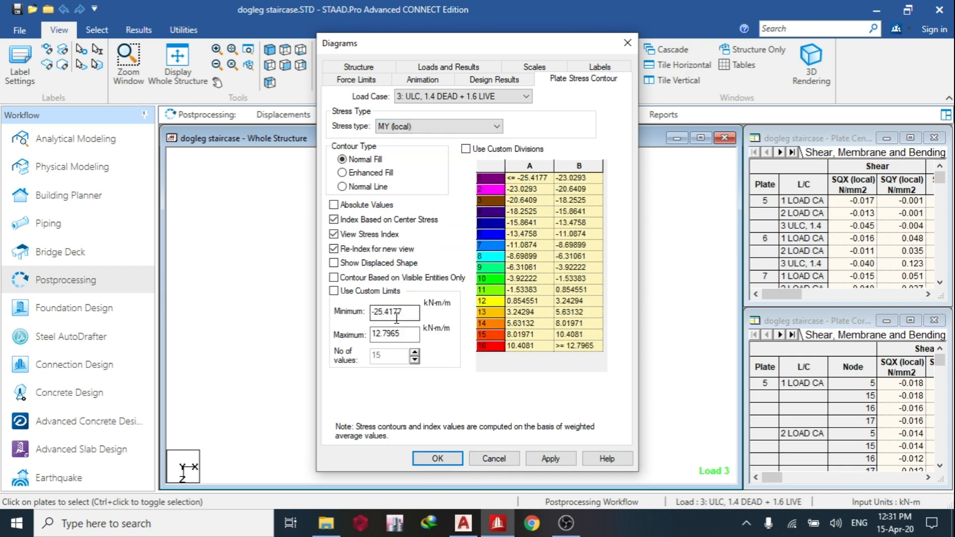
{"action": "left_click", "coordinate": [550, 458]}
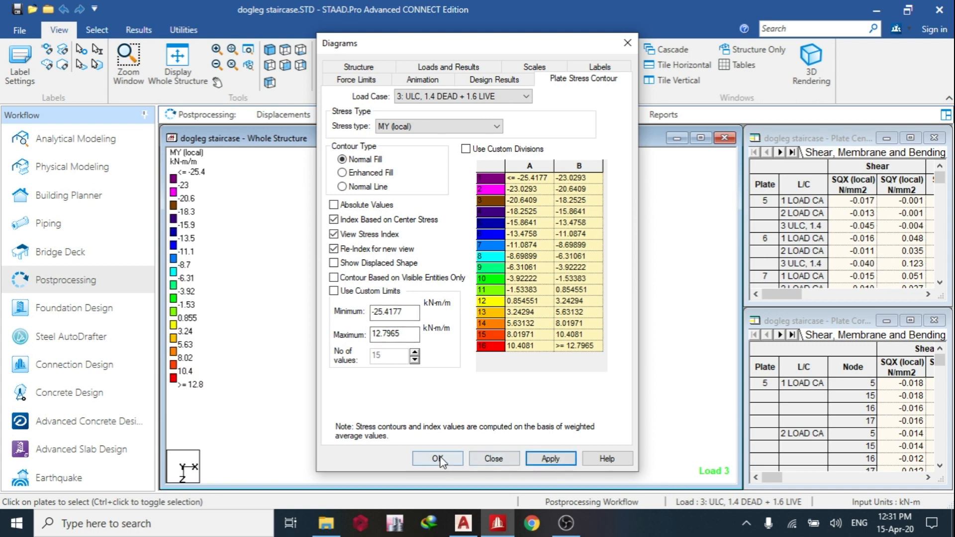
{"action": "left_click", "coordinate": [437, 458]}
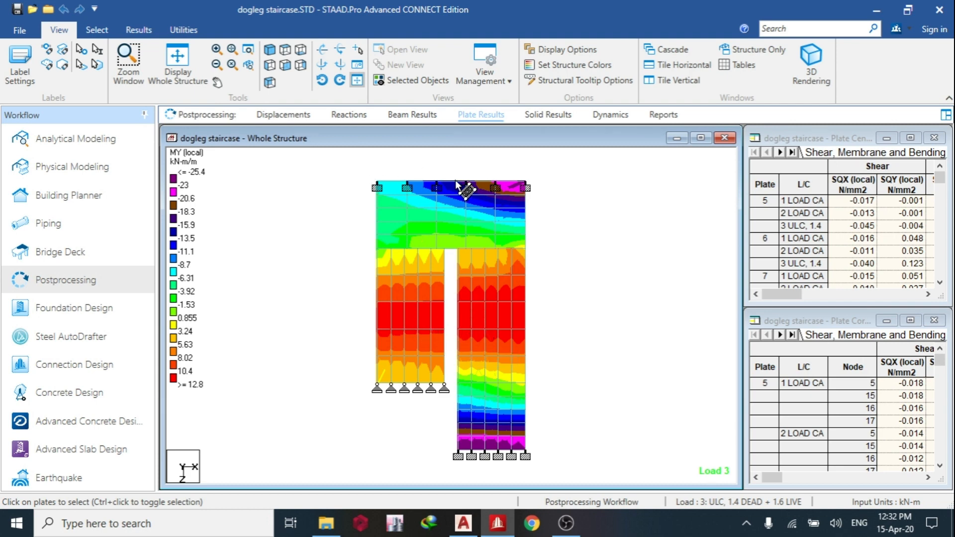
Isolate four critical plates in a new view: one at the landing support, one mid-span in each flight, and one at the fixed flight end.
{"action": "left_click", "coordinate": [512, 188]}
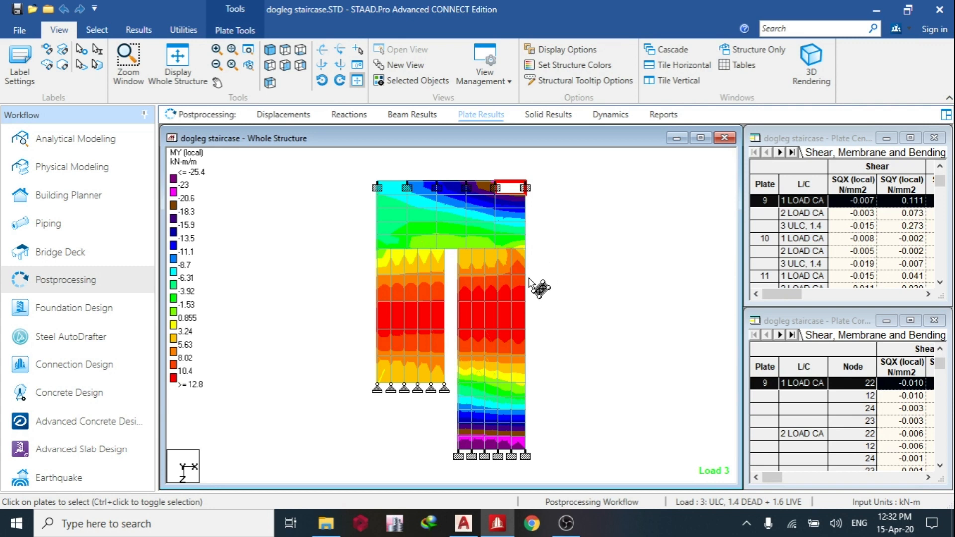
{"action": "left_click", "coordinate": [490, 321], "text": "ctrl"}
{"action": "left_click", "coordinate": [398, 318], "text": "ctrl"}
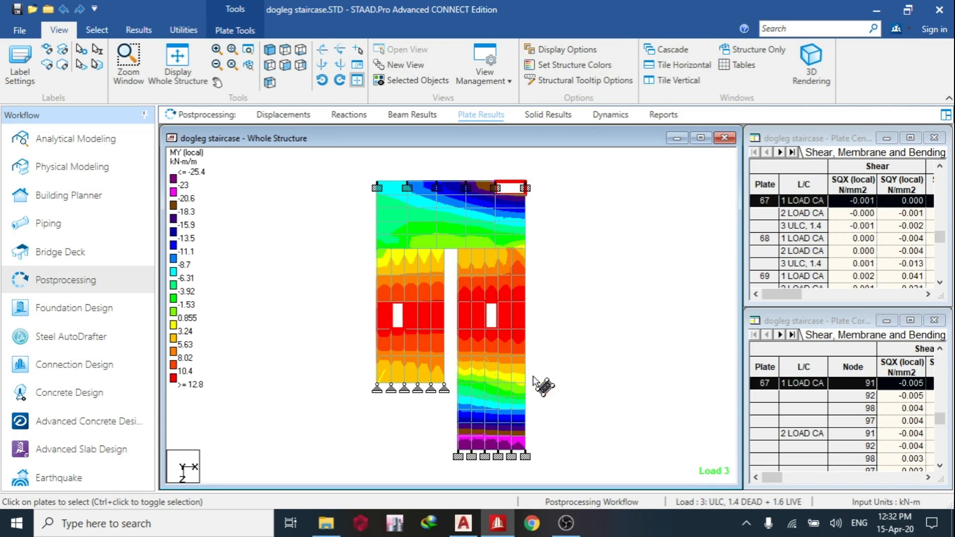
{"action": "left_click", "coordinate": [498, 443], "text": "ctrl"}
{"action": "right_click", "coordinate": [563, 244]}
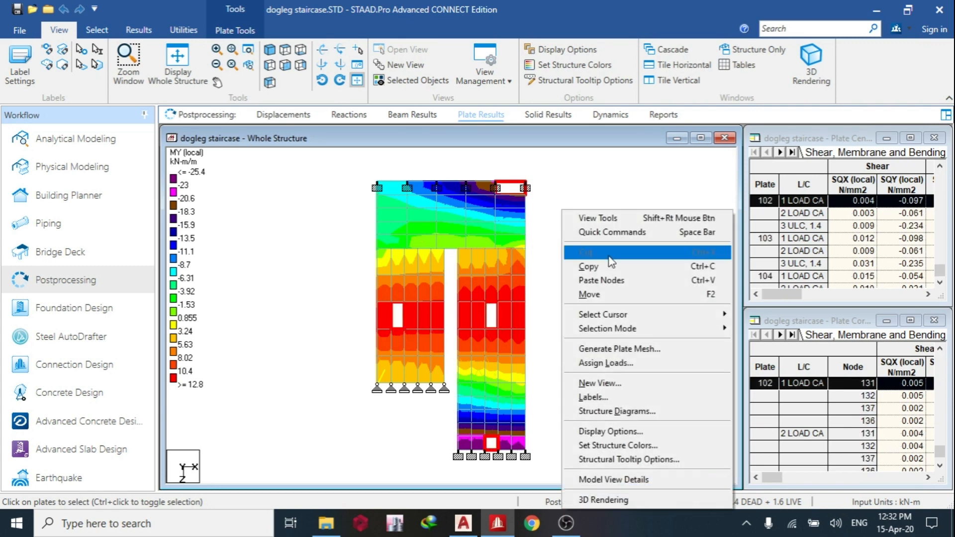
{"action": "left_click", "coordinate": [599, 383]}
{"action": "left_click", "coordinate": [643, 297]}
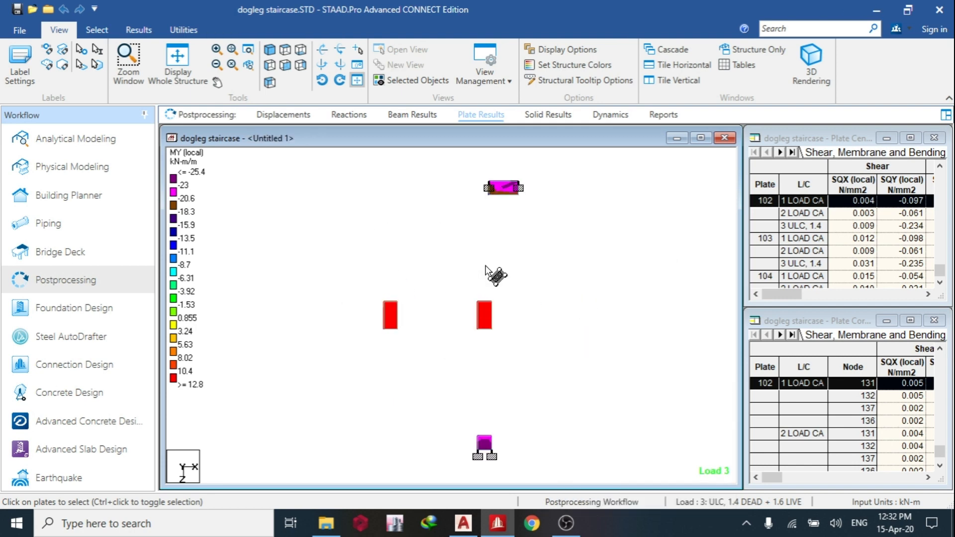
Return to analytical modeling, set up concrete design to BS 8007, and define the CLEAR parameter as 0.015 m.
{"action": "left_click", "coordinate": [88, 139]}
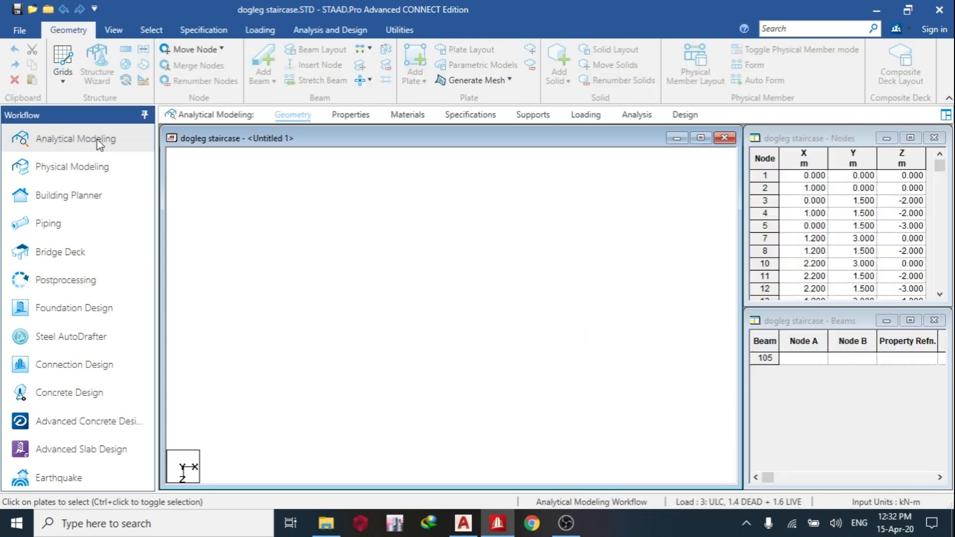
{"action": "left_click", "coordinate": [685, 115]}
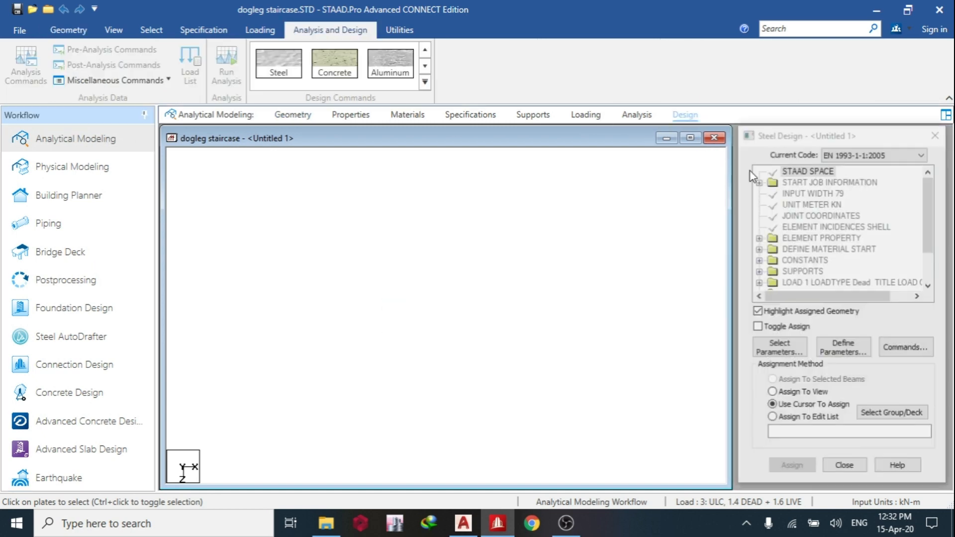
{"action": "left_click", "coordinate": [334, 63]}
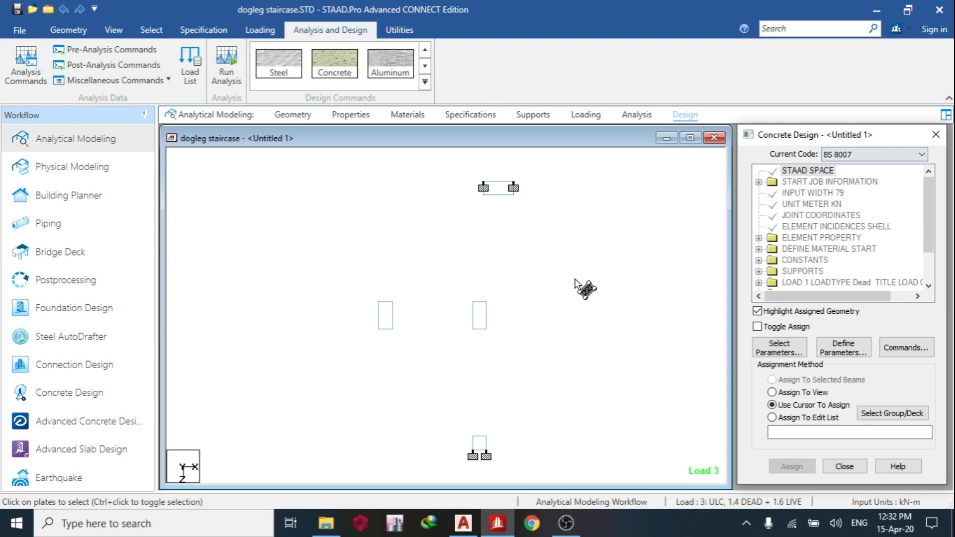
{"action": "left_click", "coordinate": [844, 347]}
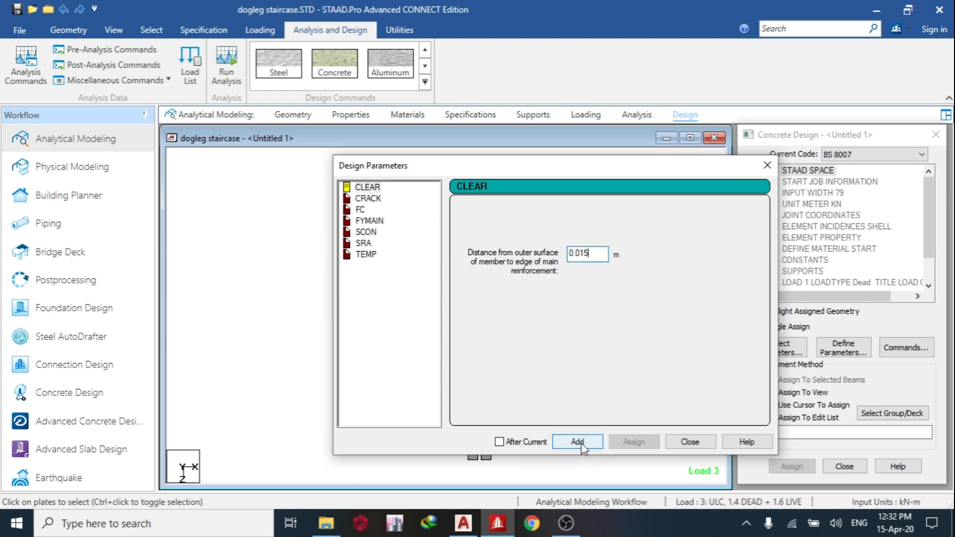
Define the concrete compressive strength FC as 35000 kN/m2 and the main steel yield strength FYMAIN as 500000 kN/m2.
{"action": "left_click", "coordinate": [360, 210]}
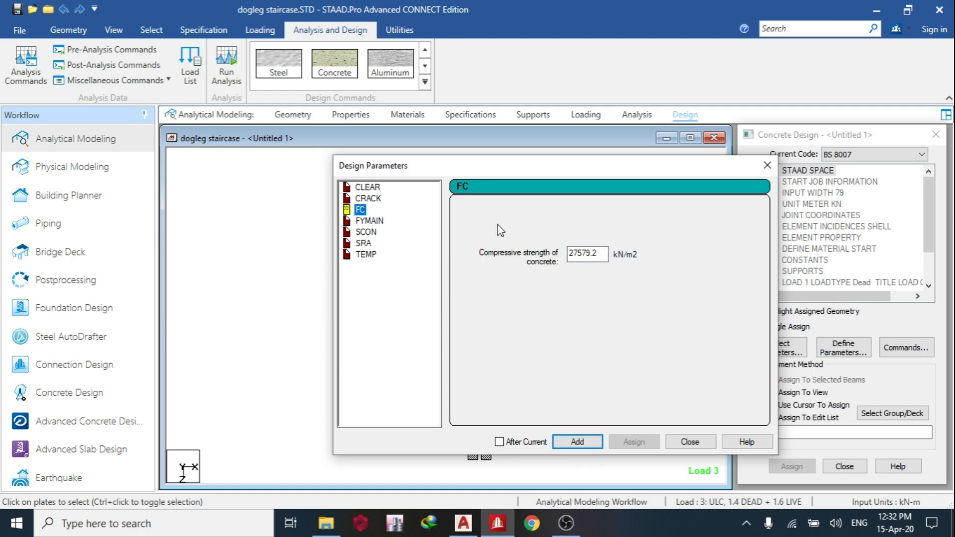
{"action": "type", "text": "35000"}
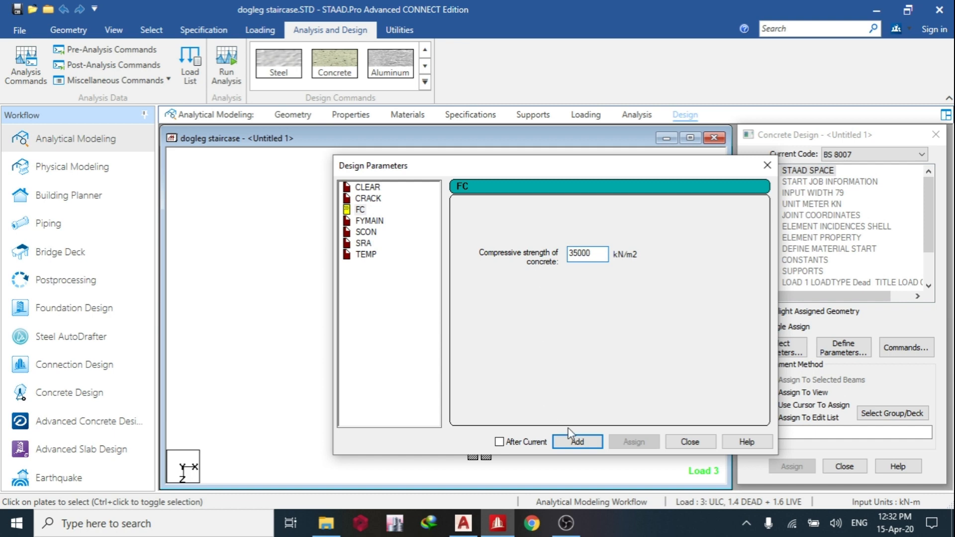
{"action": "left_click", "coordinate": [576, 441]}
{"action": "left_click", "coordinate": [369, 221]}
{"action": "double_click", "coordinate": [597, 253]}
{"action": "type", "text": "500000"}
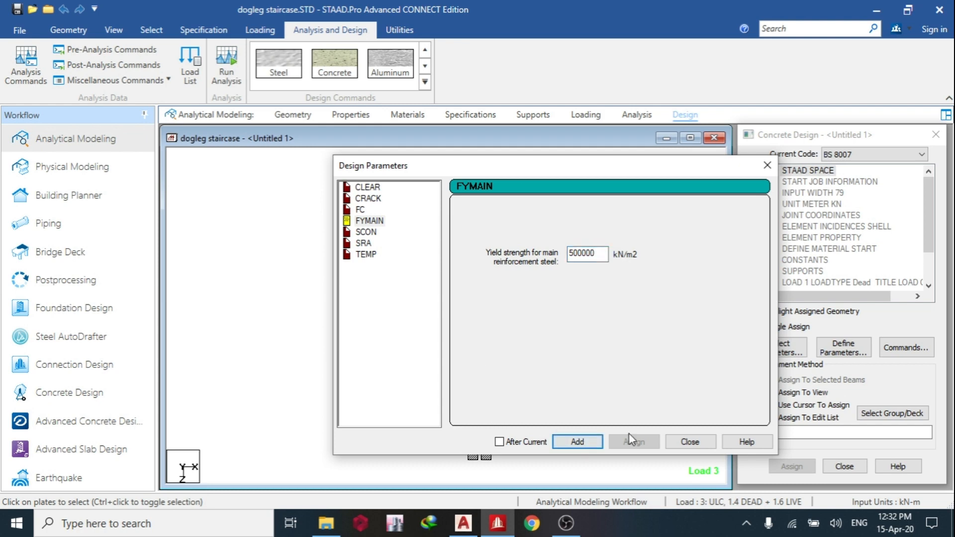
{"action": "left_click", "coordinate": [690, 441]}
Assign the CLEAR 0.015 concrete design parameter to all four plates in the view.
{"action": "scroll", "coordinate": [872, 290], "scroll_direction": "down", "scroll_amount": 2}
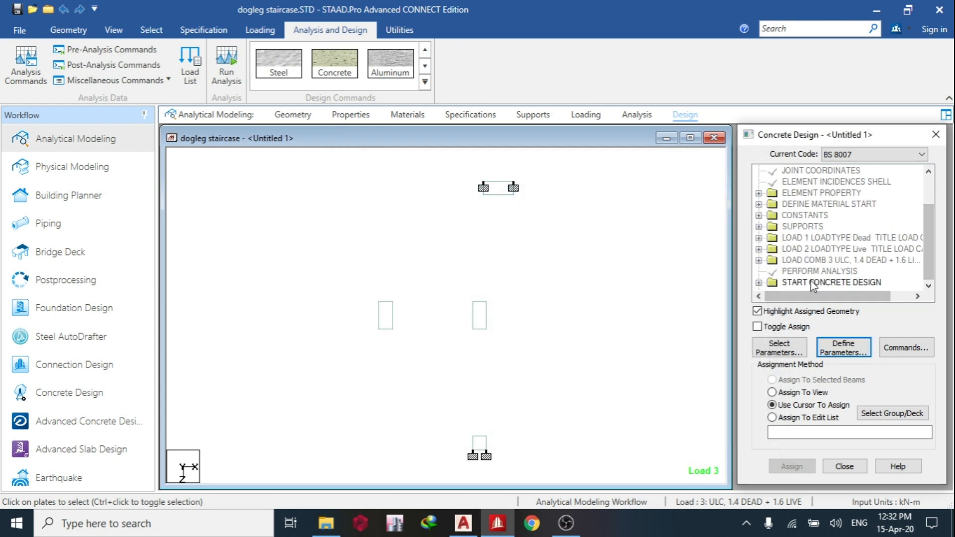
{"action": "double_click", "coordinate": [772, 282]}
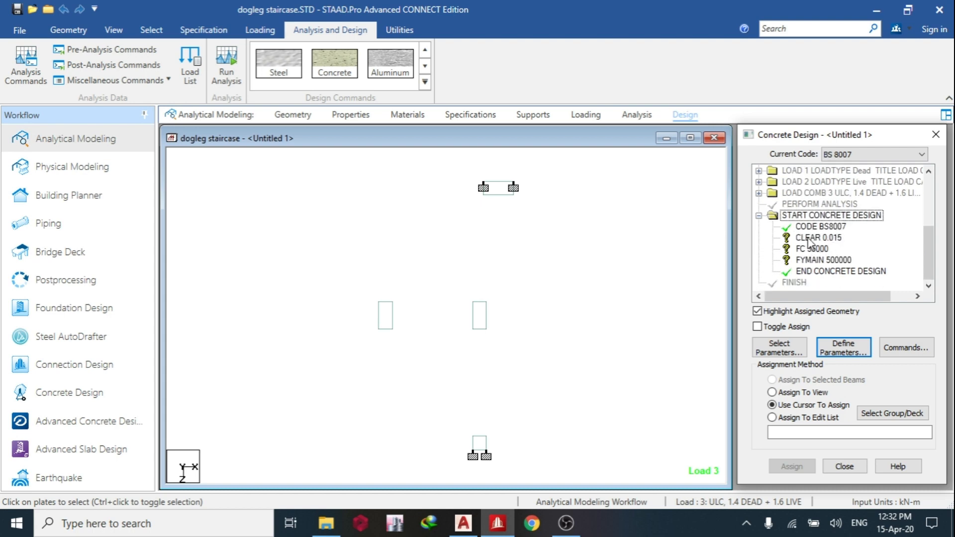
{"action": "left_click", "coordinate": [816, 237]}
{"action": "left_click", "coordinate": [800, 393]}
{"action": "left_click", "coordinate": [792, 466]}
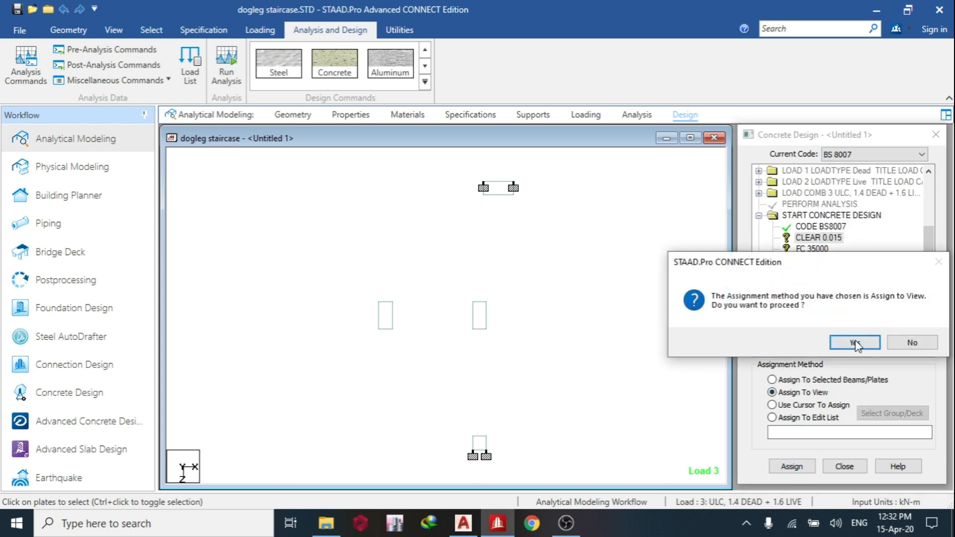
{"action": "left_click", "coordinate": [852, 342]}
Assign the FC 35000 and FYMAIN 500000 design parameters to all four plates in the view.
{"action": "left_click", "coordinate": [812, 249]}
{"action": "left_click", "coordinate": [798, 392]}
{"action": "left_click", "coordinate": [792, 466]}
{"action": "left_click", "coordinate": [852, 343]}
{"action": "left_click", "coordinate": [816, 259]}
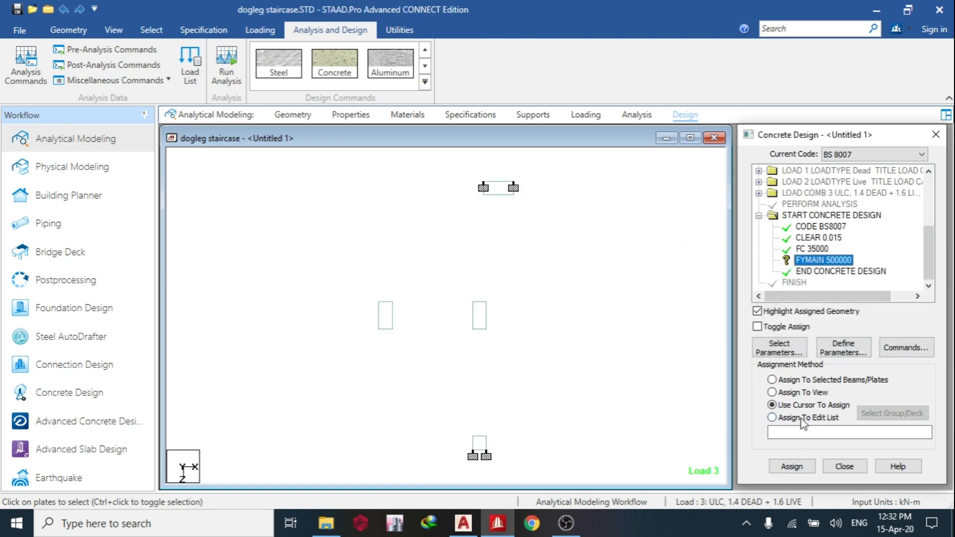
{"action": "left_click", "coordinate": [773, 392]}
{"action": "left_click", "coordinate": [791, 465]}
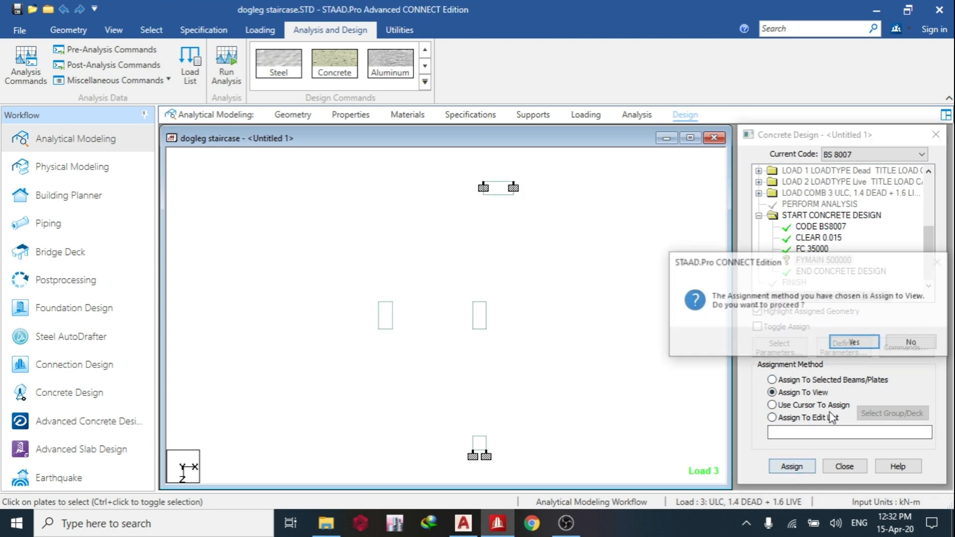
{"action": "left_click", "coordinate": [852, 342]}
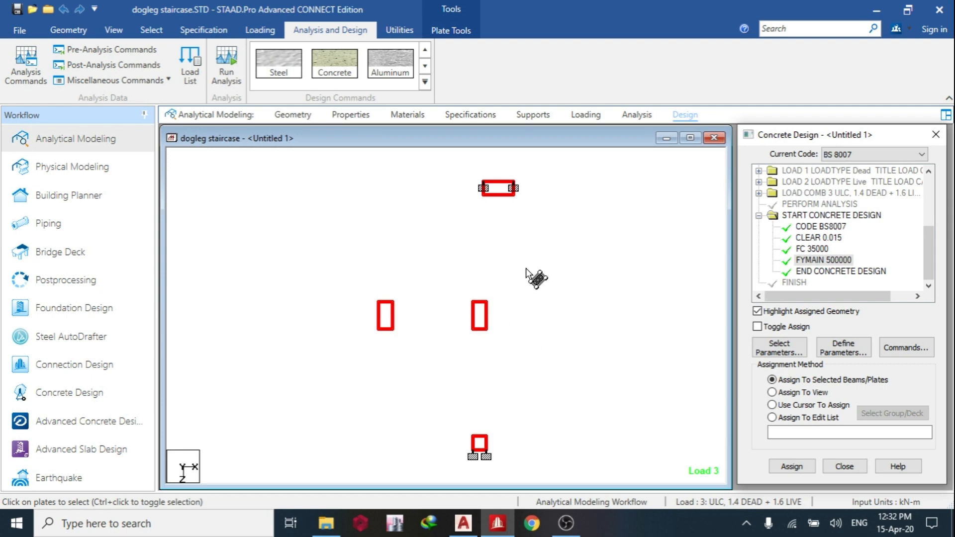
Add the DESIGN SLAB/ELEMENT command to the BS 8007 concrete design.
{"action": "left_click", "coordinate": [905, 347]}
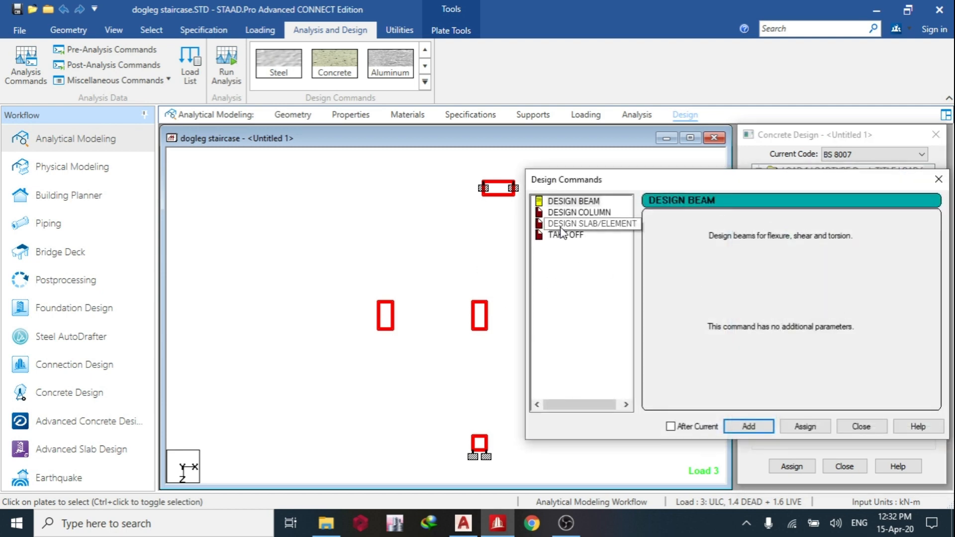
{"action": "left_click", "coordinate": [563, 201]}
{"action": "left_click", "coordinate": [578, 213]}
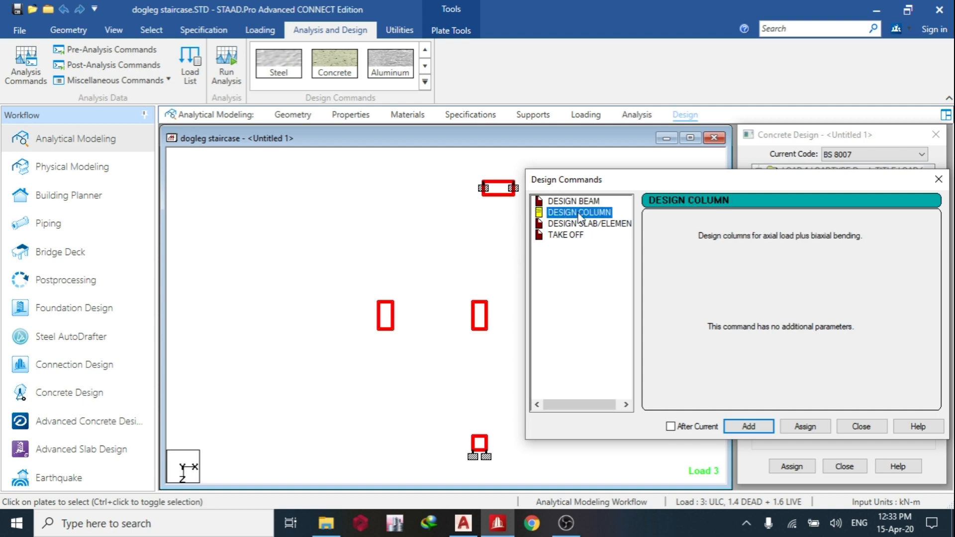
{"action": "left_click", "coordinate": [552, 202]}
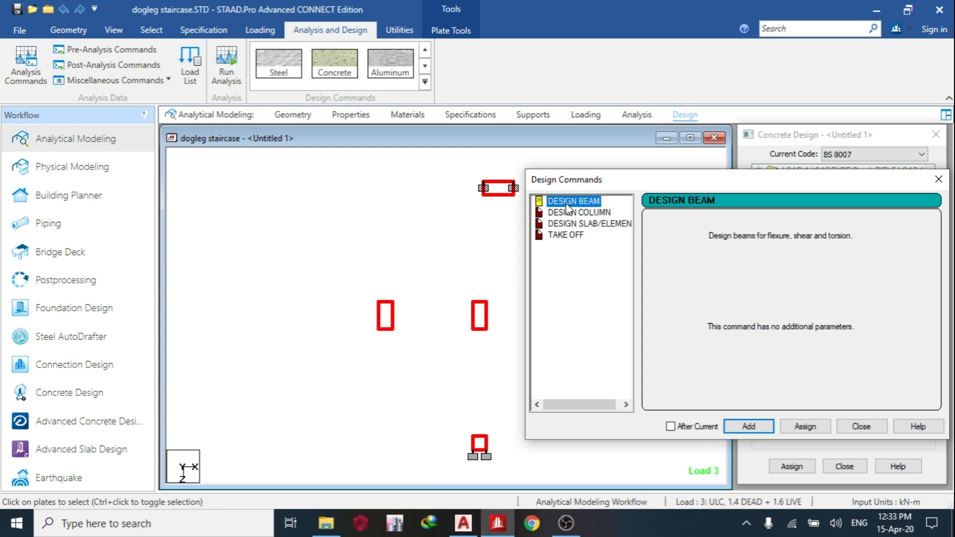
{"action": "left_click", "coordinate": [576, 225]}
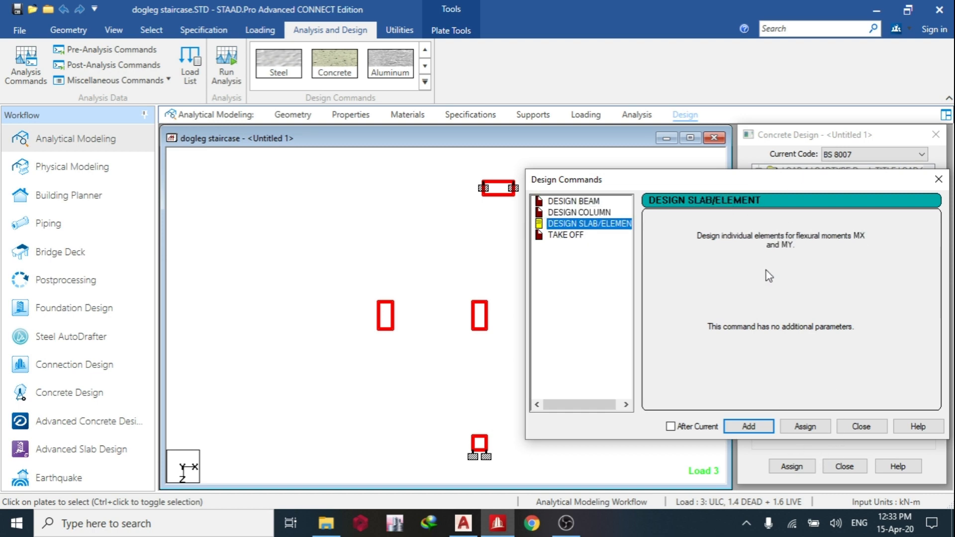
{"action": "left_click", "coordinate": [752, 426]}
{"action": "left_click", "coordinate": [856, 427]}
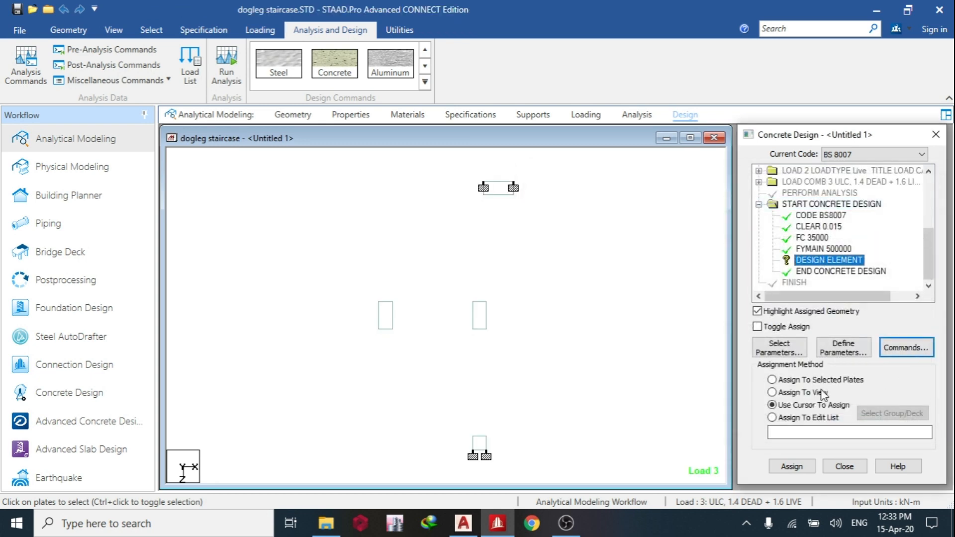
Assign the DESIGN ELEMENT command to all plates in the view and display the plate numbers.
{"action": "left_click", "coordinate": [795, 393]}
{"action": "left_click", "coordinate": [795, 466]}
{"action": "left_click", "coordinate": [812, 344]}
{"action": "key", "text": "shift+p"}
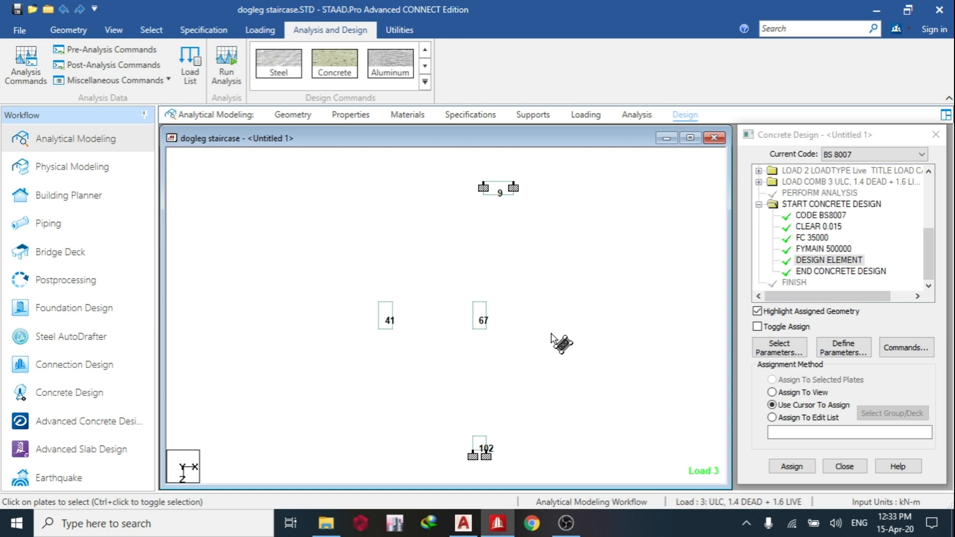
{"action": "scroll", "coordinate": [535, 329], "scroll_direction": "up", "scroll_amount": 2}
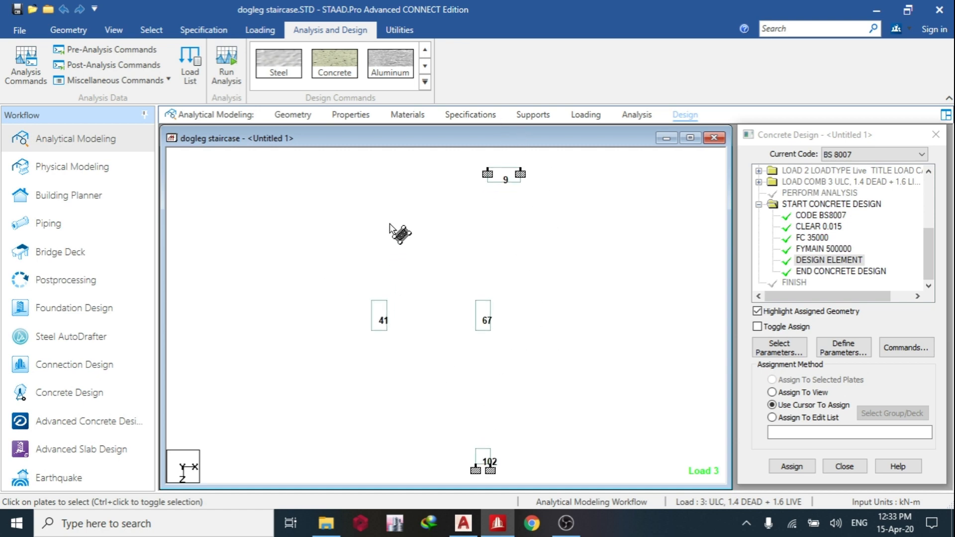
Save the model, run the analysis and design, and open the output file.
{"action": "left_click", "coordinate": [230, 74]}
{"action": "left_click", "coordinate": [453, 350]}
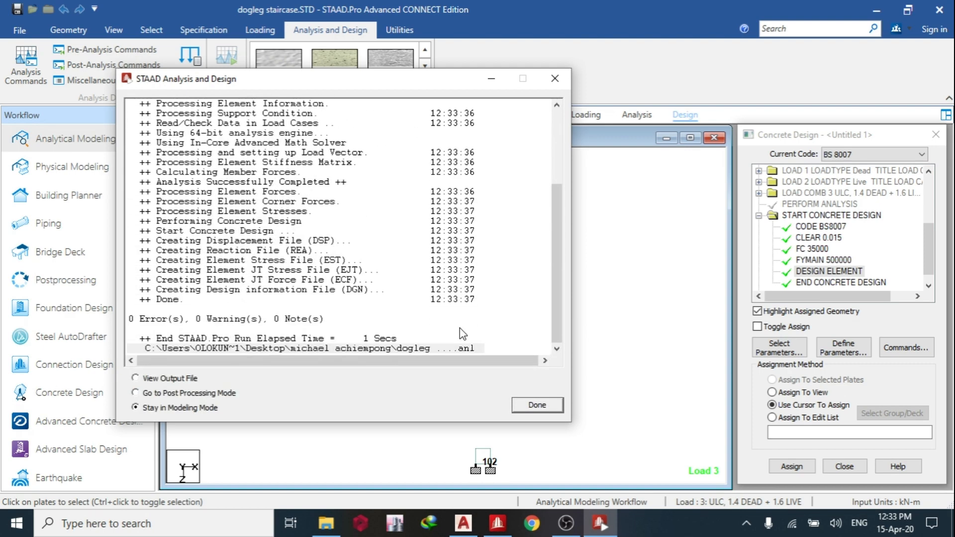
{"action": "left_click", "coordinate": [164, 394]}
{"action": "left_click", "coordinate": [167, 380]}
{"action": "left_click", "coordinate": [519, 411]}
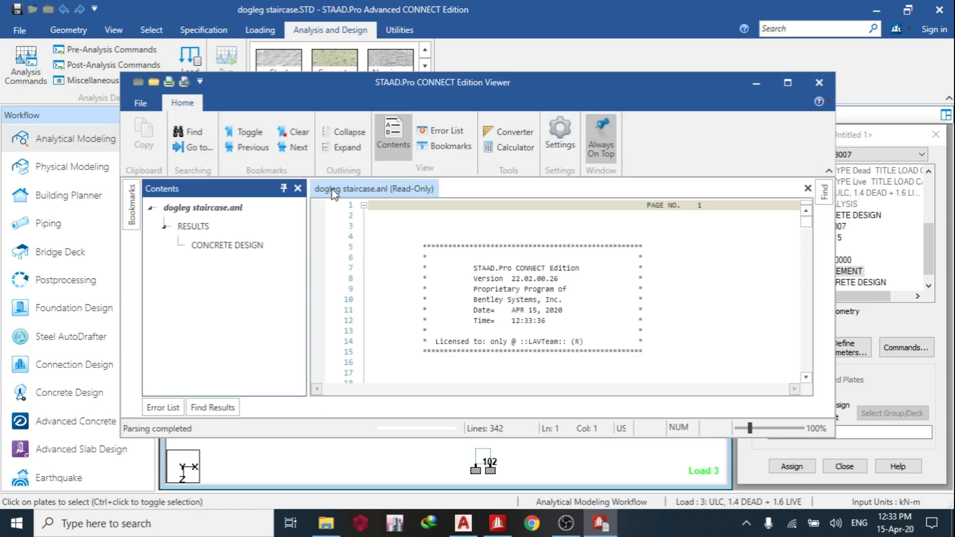
Examine the reinforcement results for element 9 in the concrete design section of the output, then return to the model.
{"action": "left_click", "coordinate": [250, 245]}
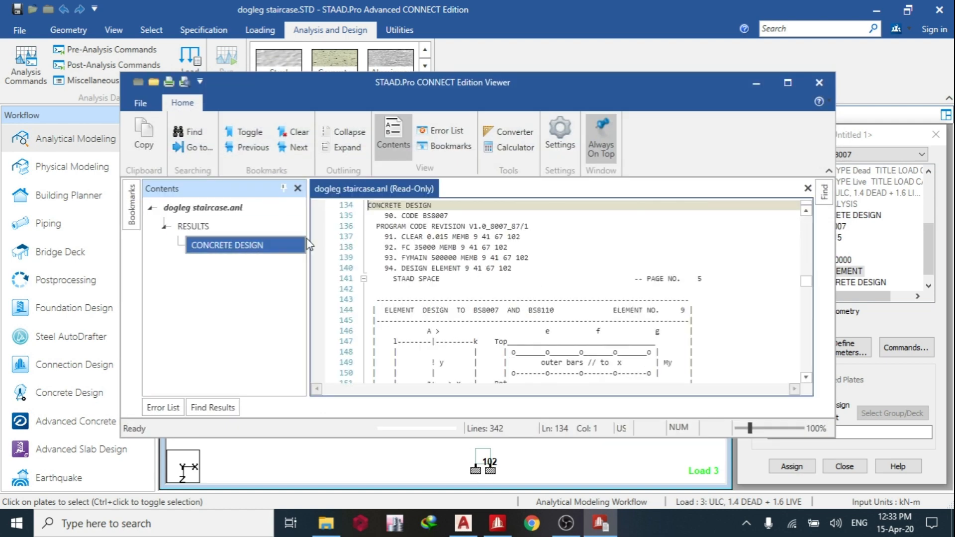
{"action": "left_click", "coordinate": [787, 82]}
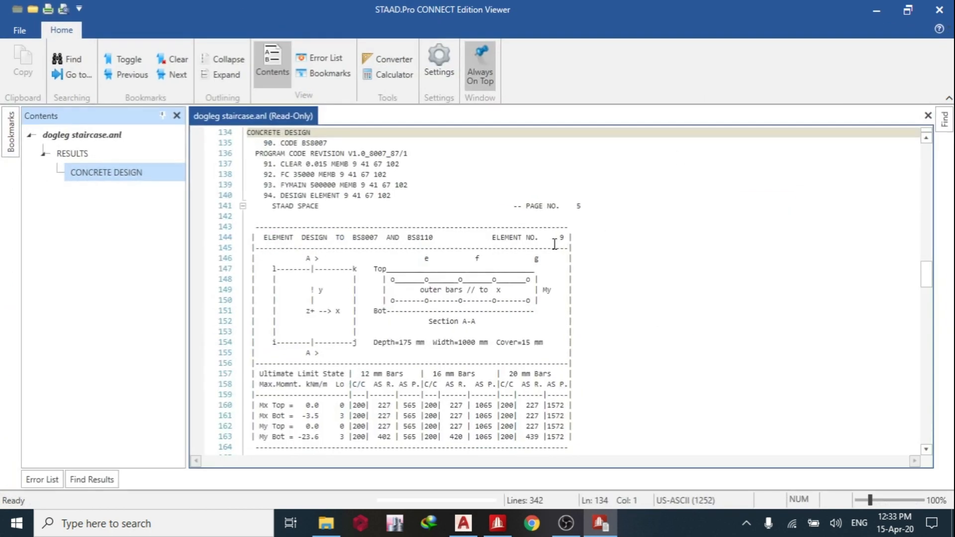
{"action": "scroll", "coordinate": [553, 246], "scroll_direction": "down", "scroll_amount": 3}
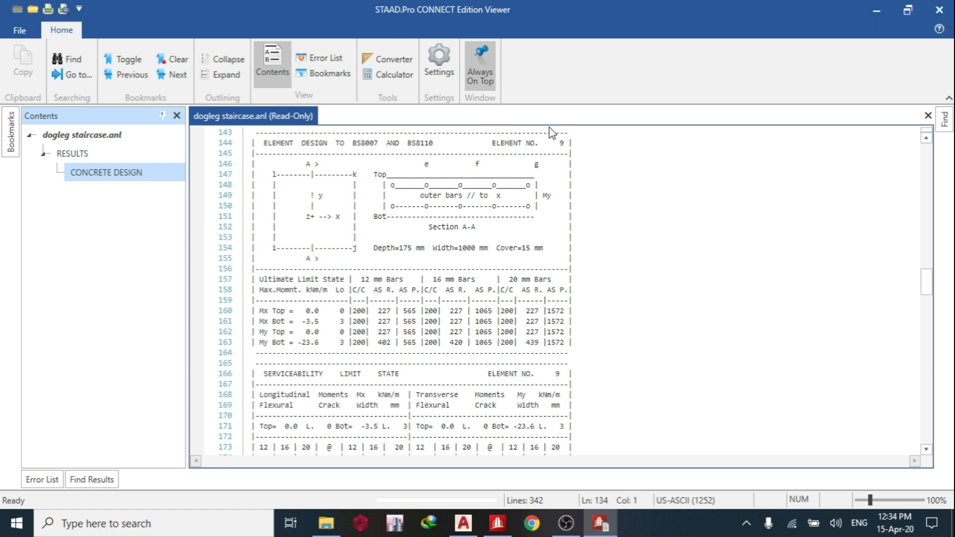
{"action": "left_click", "coordinate": [939, 9]}
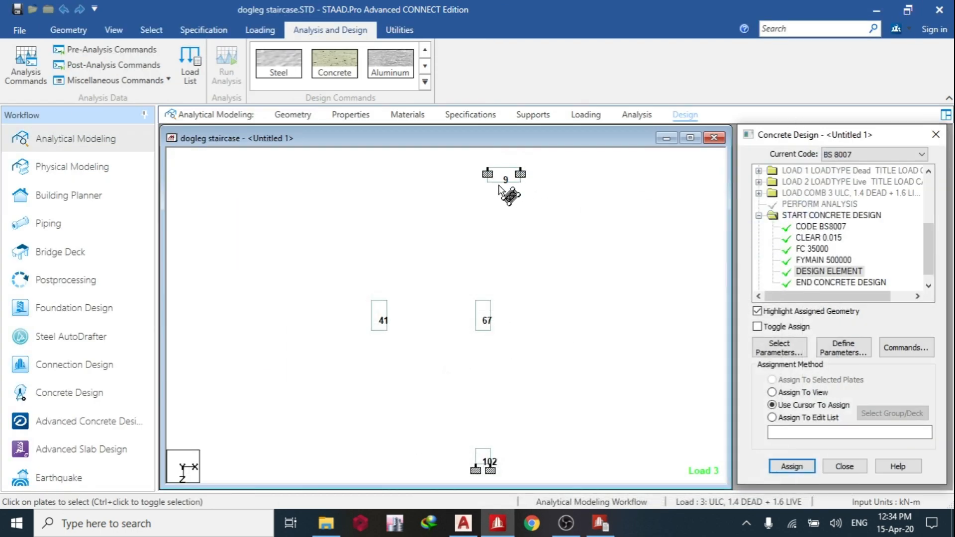
Review the serviceability results for element 9 and the design results for element 41 in the output, then return to the model.
{"action": "left_click", "coordinate": [600, 523]}
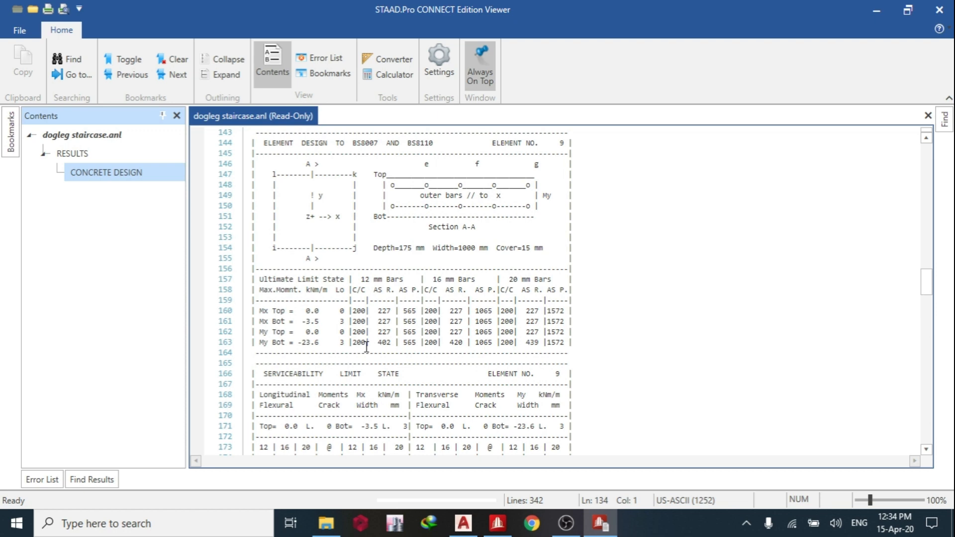
{"action": "scroll", "coordinate": [367, 347], "scroll_direction": "down", "scroll_amount": 7}
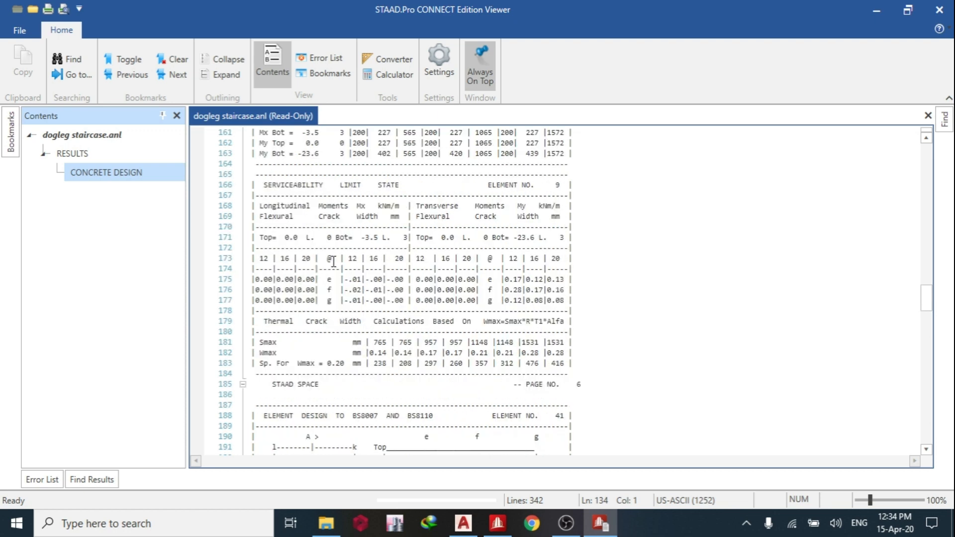
{"action": "scroll", "coordinate": [335, 267], "scroll_direction": "down", "scroll_amount": 11}
{"action": "scroll", "coordinate": [334, 267], "scroll_direction": "down", "scroll_amount": 3}
{"action": "scroll", "coordinate": [334, 267], "scroll_direction": "up", "scroll_amount": 9}
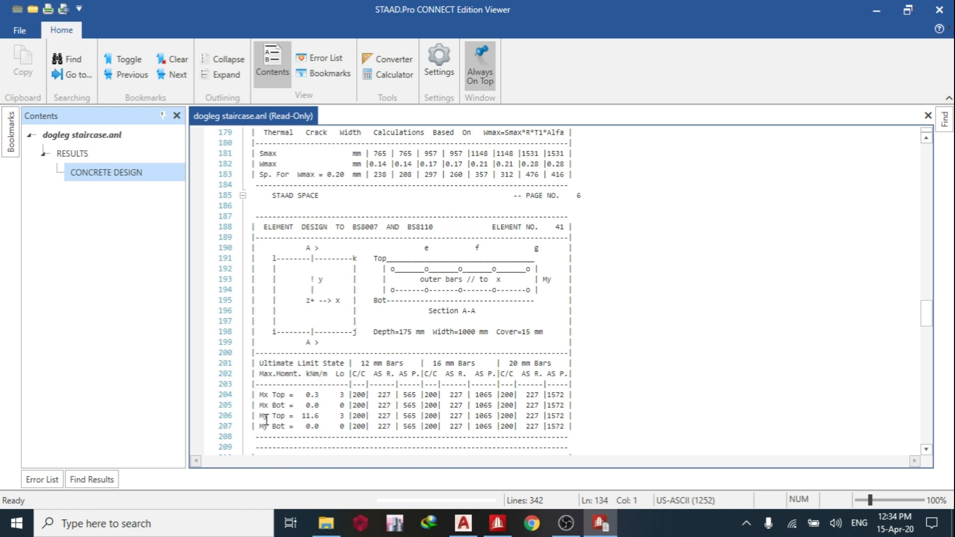
{"action": "scroll", "coordinate": [268, 418], "scroll_direction": "up", "scroll_amount": 10}
{"action": "scroll", "coordinate": [278, 417], "scroll_direction": "down", "scroll_amount": 10}
{"action": "left_click", "coordinate": [876, 10]}
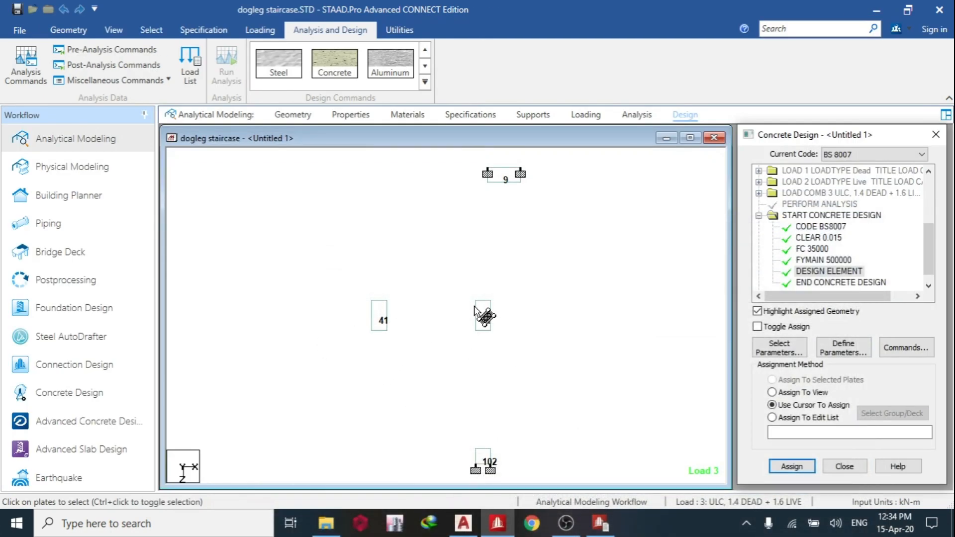
Review the design results for elements 67 and 102, then close the output viewer.
{"action": "left_click", "coordinate": [600, 523]}
{"action": "scroll", "coordinate": [410, 333], "scroll_direction": "down", "scroll_amount": 3}
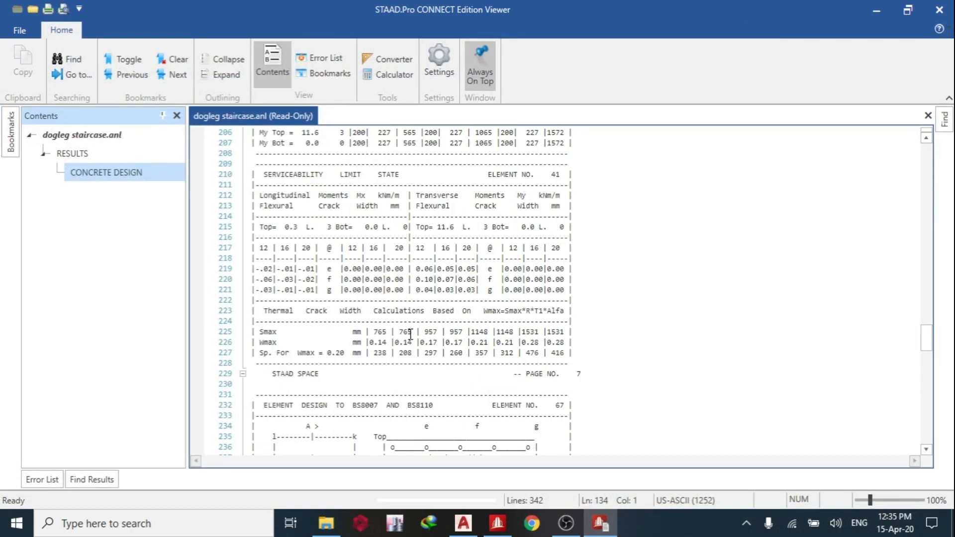
{"action": "scroll", "coordinate": [410, 334], "scroll_direction": "down", "scroll_amount": 6}
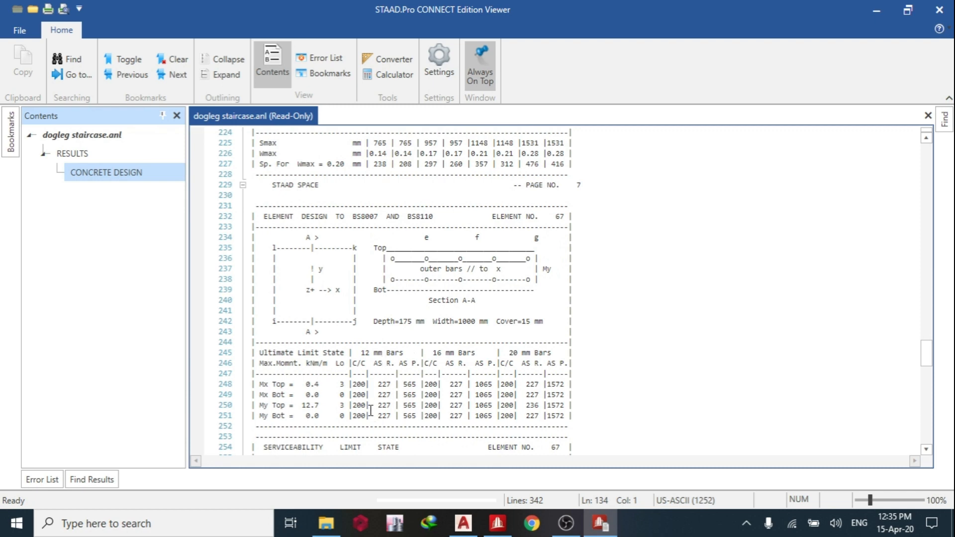
{"action": "scroll", "coordinate": [370, 409], "scroll_direction": "down", "scroll_amount": 15}
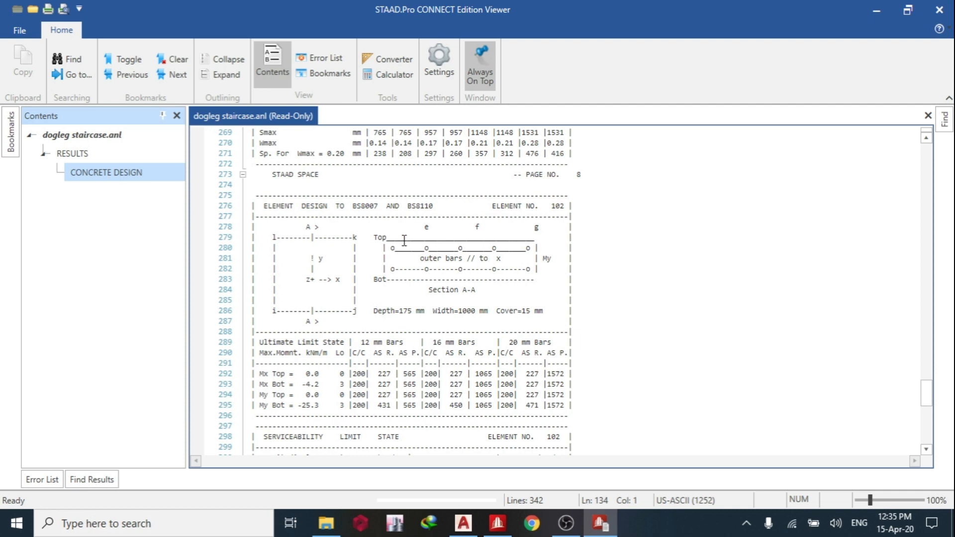
{"action": "left_click", "coordinate": [936, 9]}
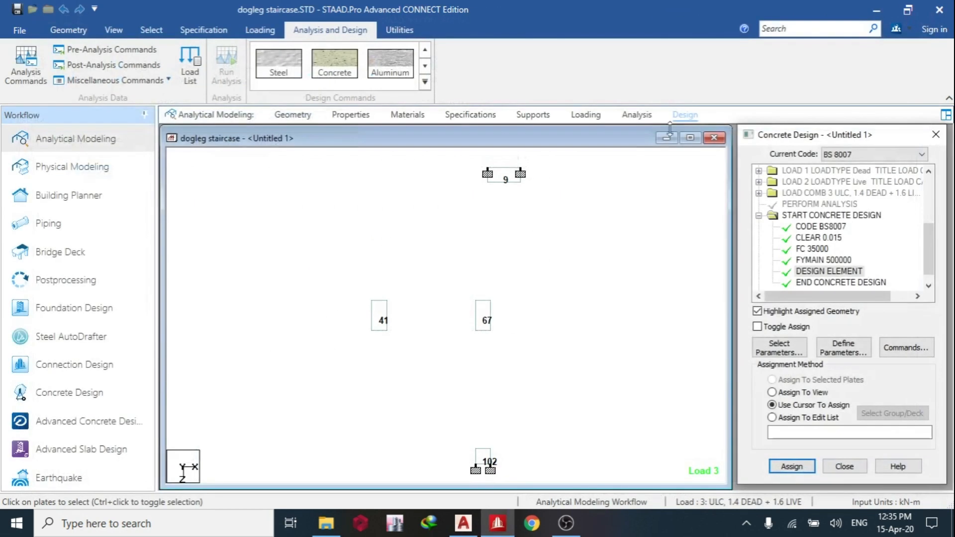
Find and open the built-in calculator.
{"action": "left_click", "coordinate": [774, 29]}
{"action": "type", "text": "cal"}
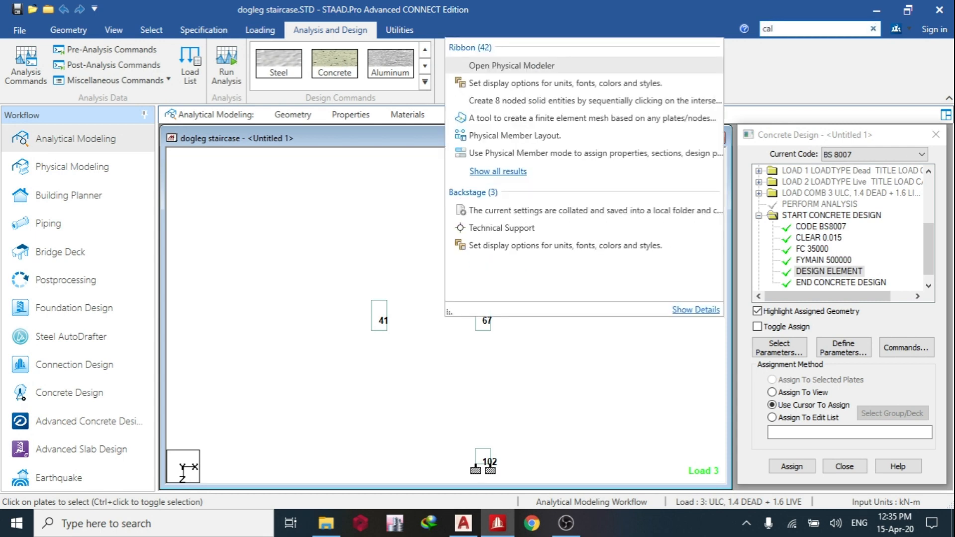
{"action": "type", "text": "c"}
{"action": "left_click", "coordinate": [488, 68]}
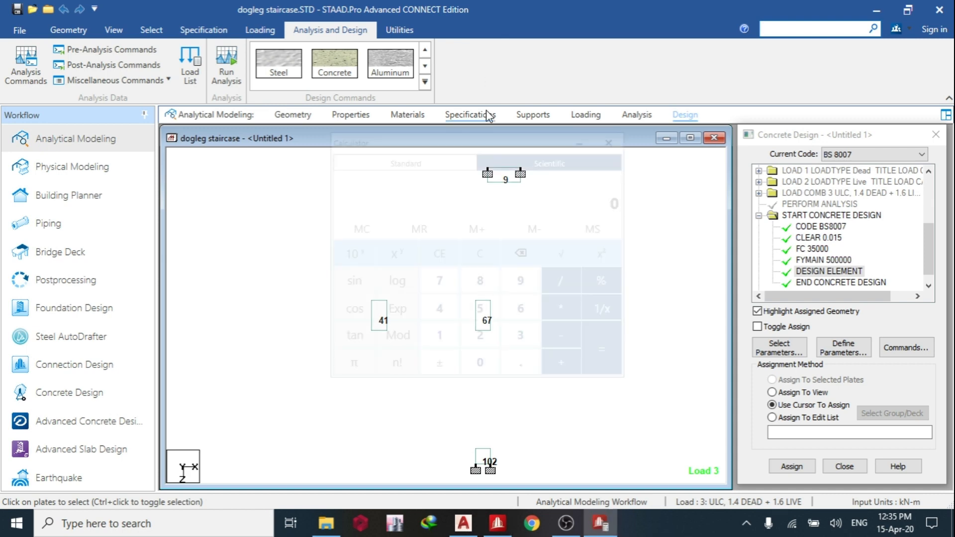
Calculate 0.15 × 175, then clear the entry.
{"action": "left_click", "coordinate": [523, 370]}
{"action": "left_click", "coordinate": [436, 340]}
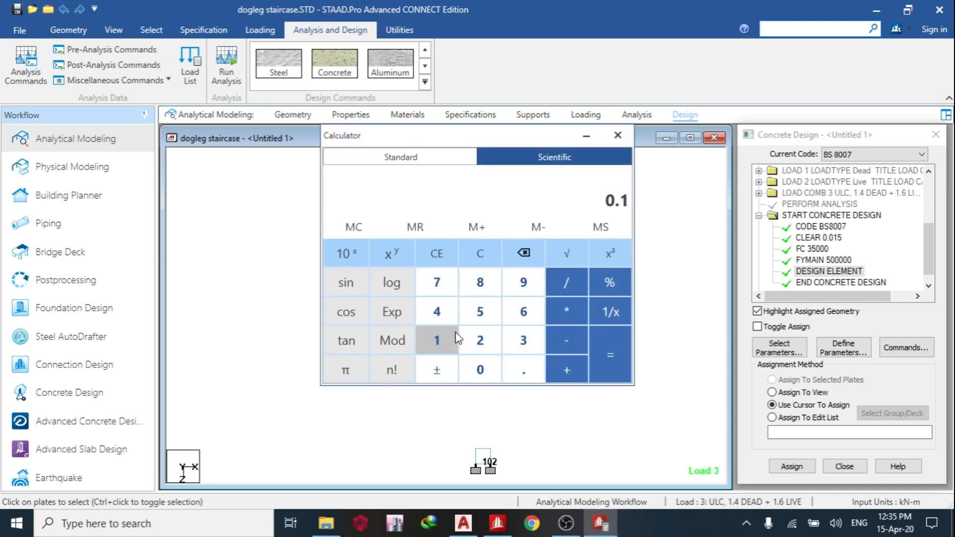
{"action": "left_click", "coordinate": [480, 312]}
{"action": "left_click", "coordinate": [570, 321]}
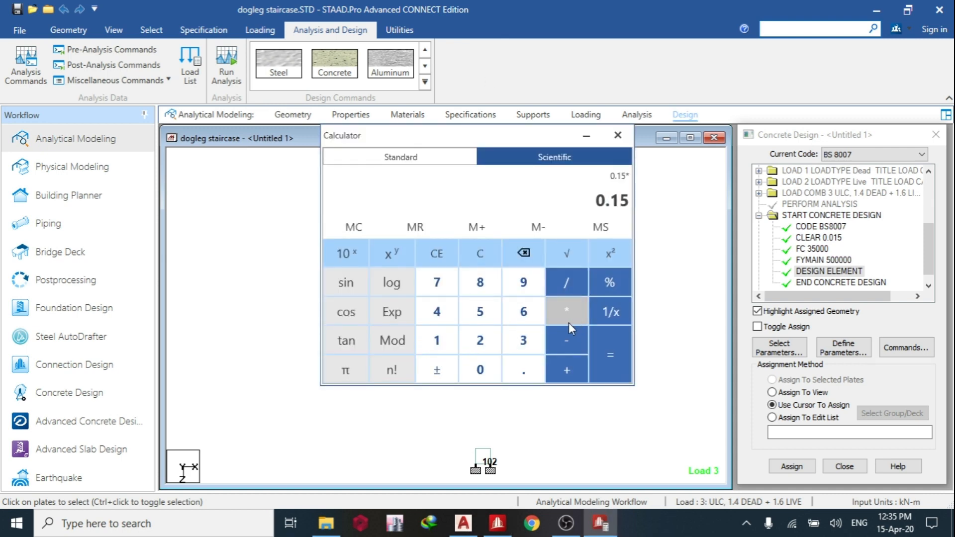
{"action": "left_click", "coordinate": [438, 337]}
{"action": "left_click", "coordinate": [437, 282]}
{"action": "left_click", "coordinate": [482, 314]}
{"action": "left_click", "coordinate": [604, 359]}
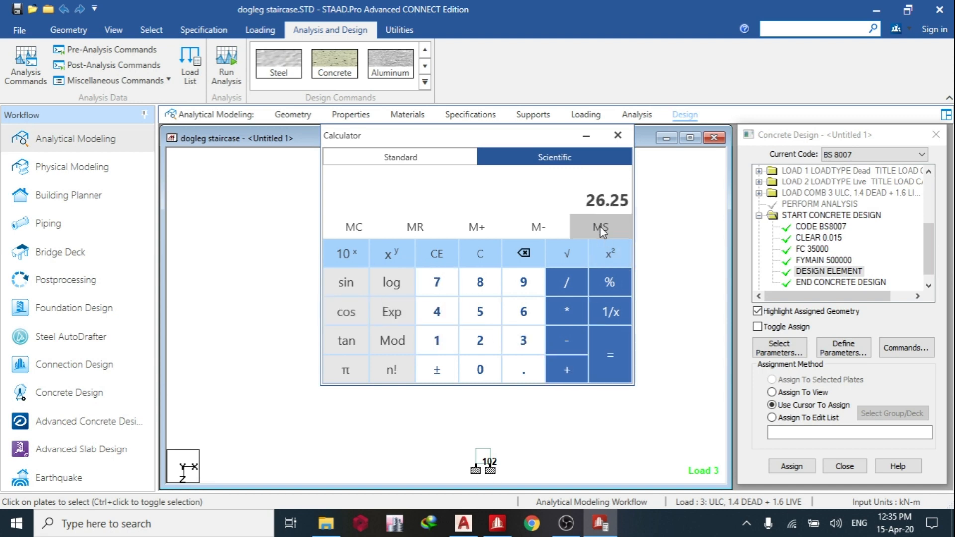
{"action": "left_click", "coordinate": [436, 252]}
Calculate the reinforcement area as 0.15 × 175 × 1000 / 100.
{"action": "left_click", "coordinate": [524, 369]}
{"action": "left_click", "coordinate": [438, 340]}
{"action": "left_click", "coordinate": [480, 310]}
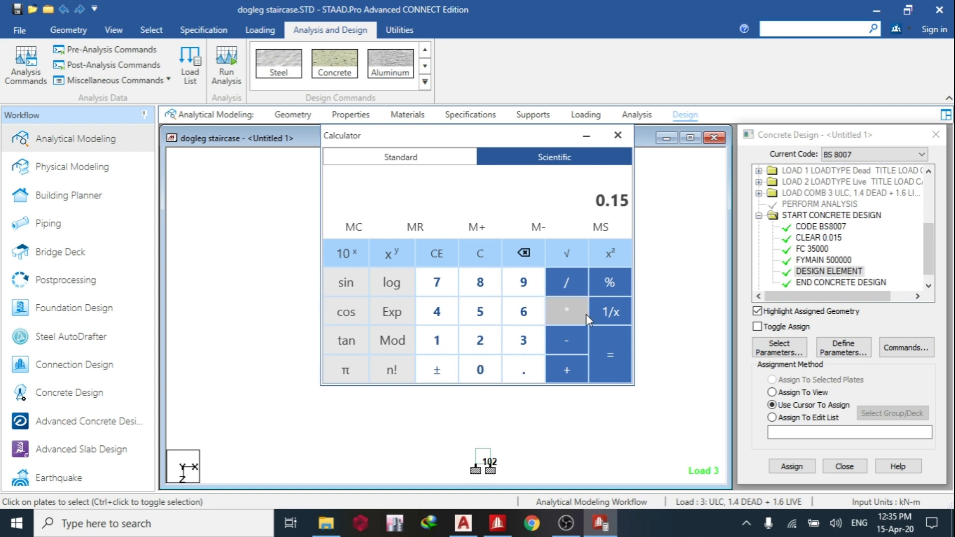
{"action": "left_click", "coordinate": [567, 311]}
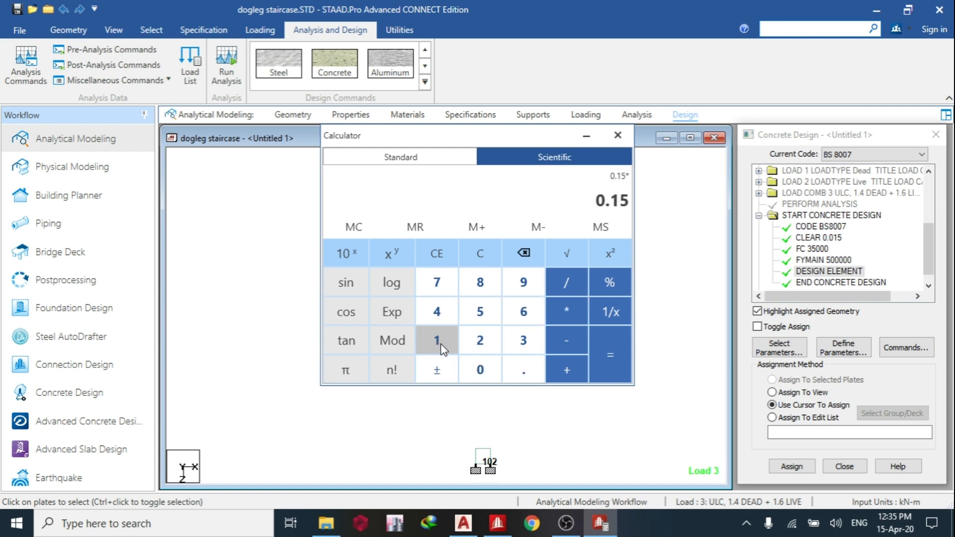
{"action": "left_click", "coordinate": [441, 344]}
{"action": "left_click", "coordinate": [437, 282]}
{"action": "left_click", "coordinate": [478, 310]}
{"action": "left_click", "coordinate": [576, 307]}
{"action": "left_click", "coordinate": [427, 338]}
{"action": "left_click", "coordinate": [480, 369]}
{"action": "left_click", "coordinate": [480, 369]}
{"action": "left_click", "coordinate": [480, 370]}
{"action": "left_click", "coordinate": [600, 349]}
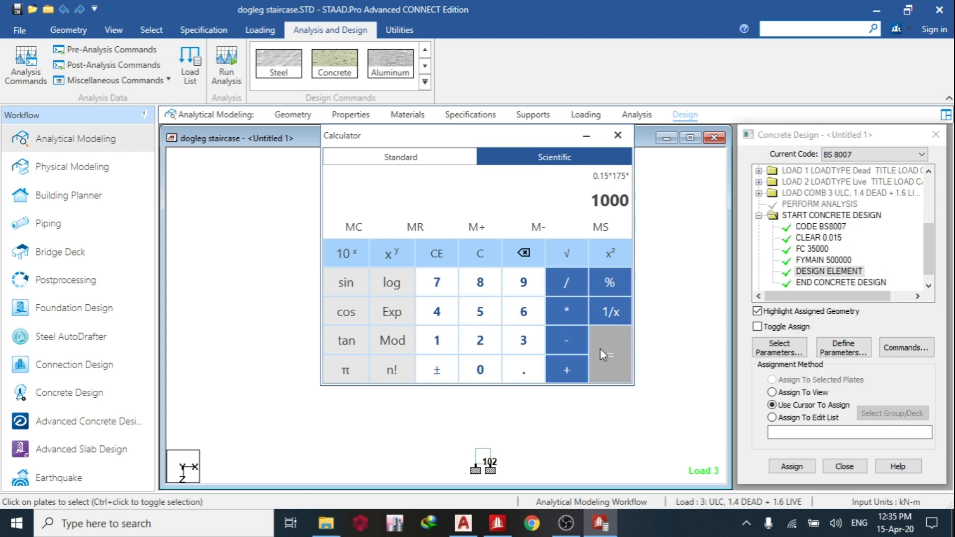
{"action": "left_click", "coordinate": [568, 282]}
{"action": "left_click", "coordinate": [437, 340]}
{"action": "double_click", "coordinate": [479, 369]}
{"action": "left_click", "coordinate": [616, 370]}
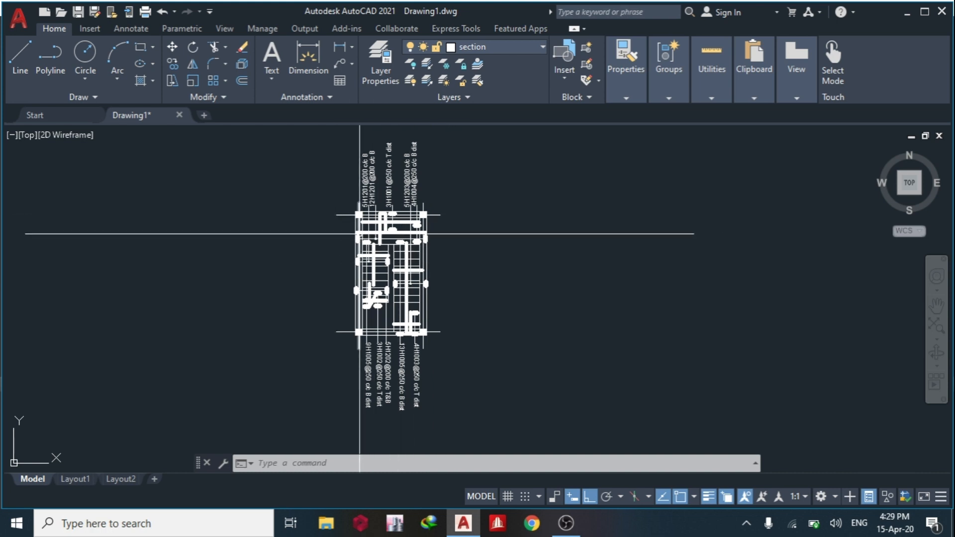
Examine the staircase reinforcement plan and its bar labels in Drawing1.dwg in AutoCAD.
{"action": "scroll", "coordinate": [410, 317], "scroll_direction": "up", "scroll_amount": 8}
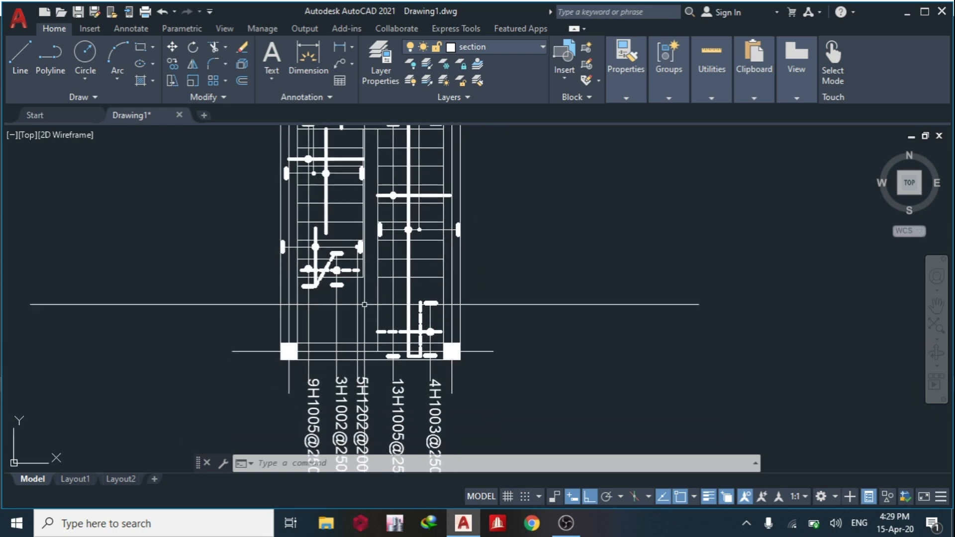
{"action": "scroll", "coordinate": [339, 389], "scroll_direction": "down", "scroll_amount": 5}
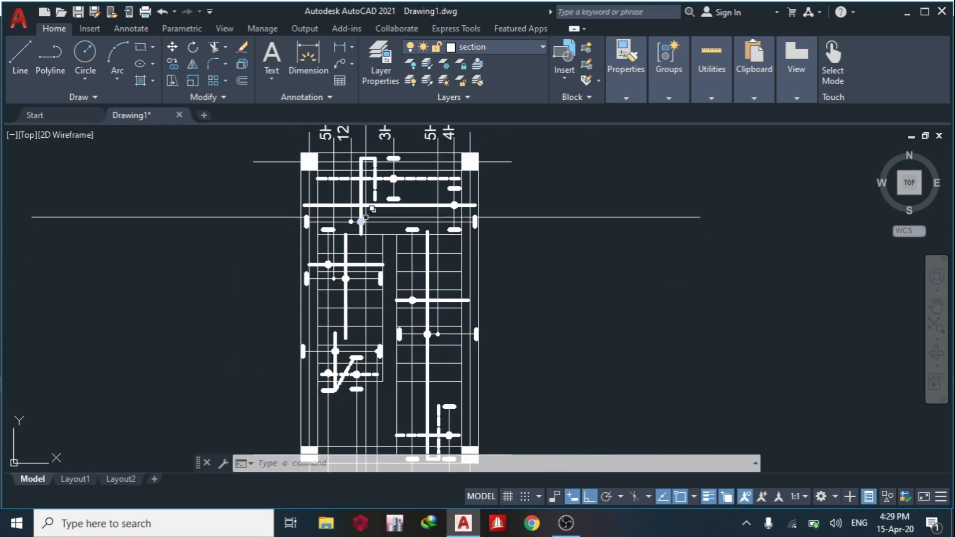
{"action": "mouse_move", "coordinate": [466, 324]}
{"action": "middle_mouse_down"}
{"action": "mouse_move", "coordinate": [432, 290]}
{"action": "mouse_move", "coordinate": [415, 244]}
{"action": "middle_mouse_up"}
{"action": "middle_click_drag", "start_coordinate": [373, 183], "coordinate": [387, 220]}
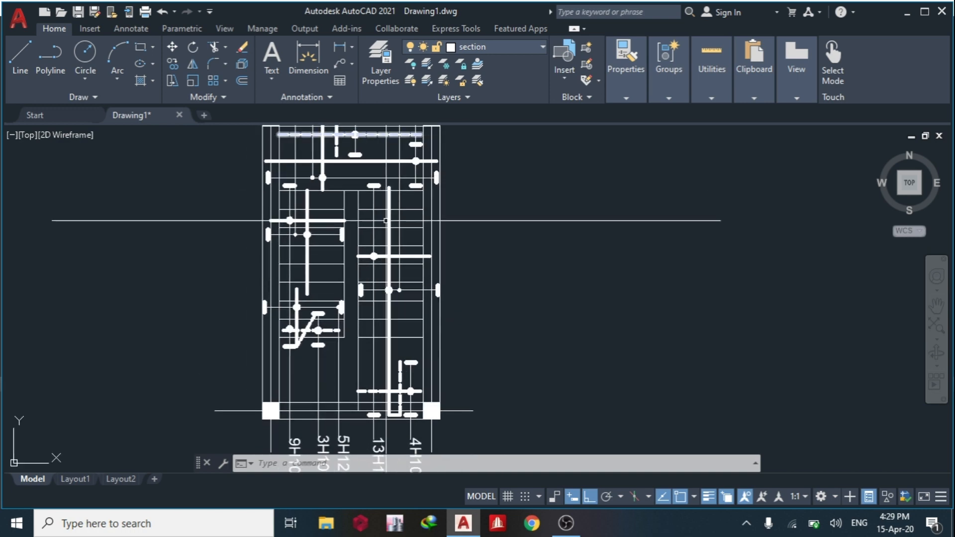
{"action": "scroll", "coordinate": [410, 390], "scroll_direction": "up", "scroll_amount": 5}
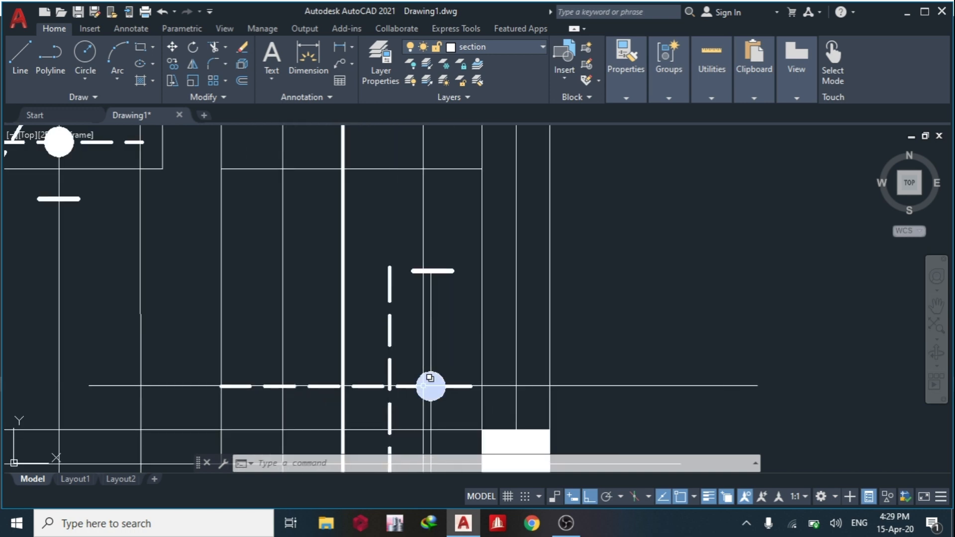
{"action": "scroll", "coordinate": [430, 386], "scroll_direction": "down", "scroll_amount": 5}
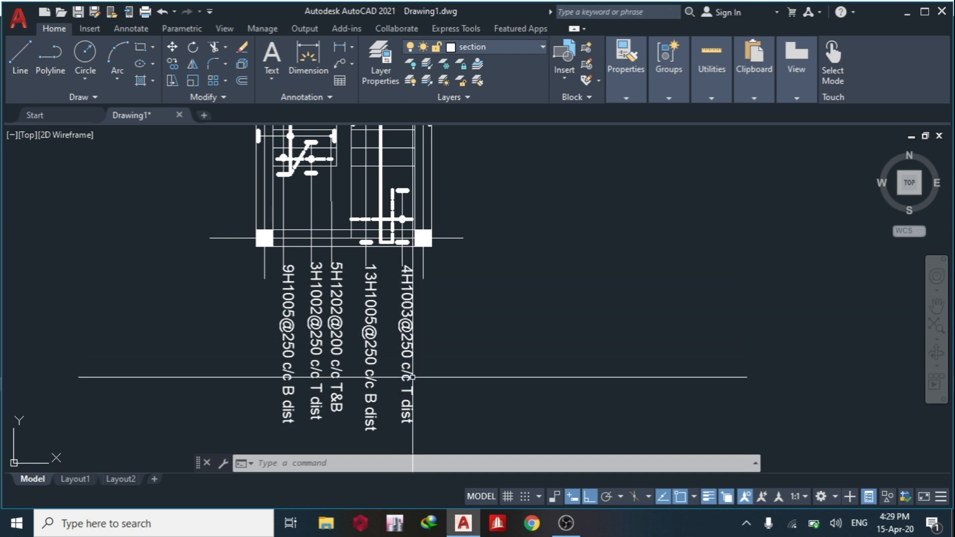
Examine the bar arrangement along both flights and the landing in the staircase reinforcement plan.
{"action": "scroll", "coordinate": [413, 294], "scroll_direction": "up", "scroll_amount": 2}
{"action": "middle_click_drag", "start_coordinate": [412, 293], "coordinate": [411, 368]}
{"action": "middle_click_drag", "start_coordinate": [396, 264], "coordinate": [410, 335]}
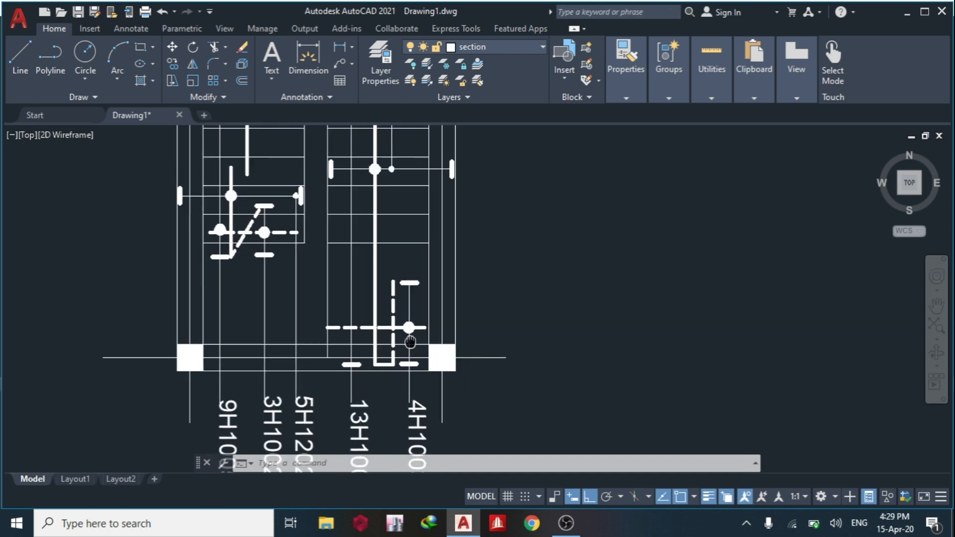
{"action": "scroll", "coordinate": [412, 341], "scroll_direction": "down", "scroll_amount": 2}
{"action": "scroll", "coordinate": [365, 197], "scroll_direction": "up", "scroll_amount": 2}
{"action": "scroll", "coordinate": [393, 208], "scroll_direction": "down", "scroll_amount": 2}
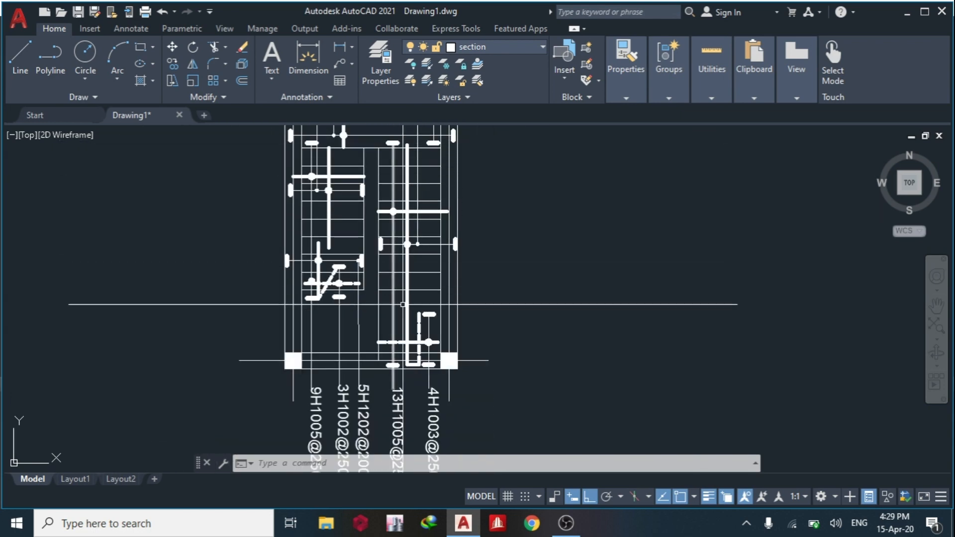
{"action": "scroll", "coordinate": [402, 368], "scroll_direction": "up", "scroll_amount": 2}
{"action": "middle_click_drag", "start_coordinate": [414, 284], "coordinate": [418, 374]}
{"action": "scroll", "coordinate": [417, 374], "scroll_direction": "down", "scroll_amount": 2}
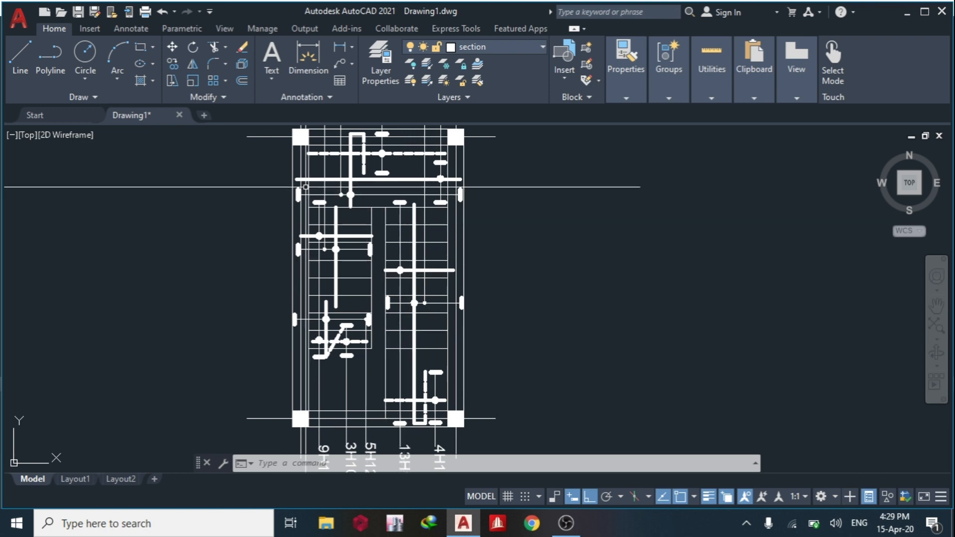
{"action": "middle_click_drag", "start_coordinate": [307, 189], "coordinate": [296, 251]}
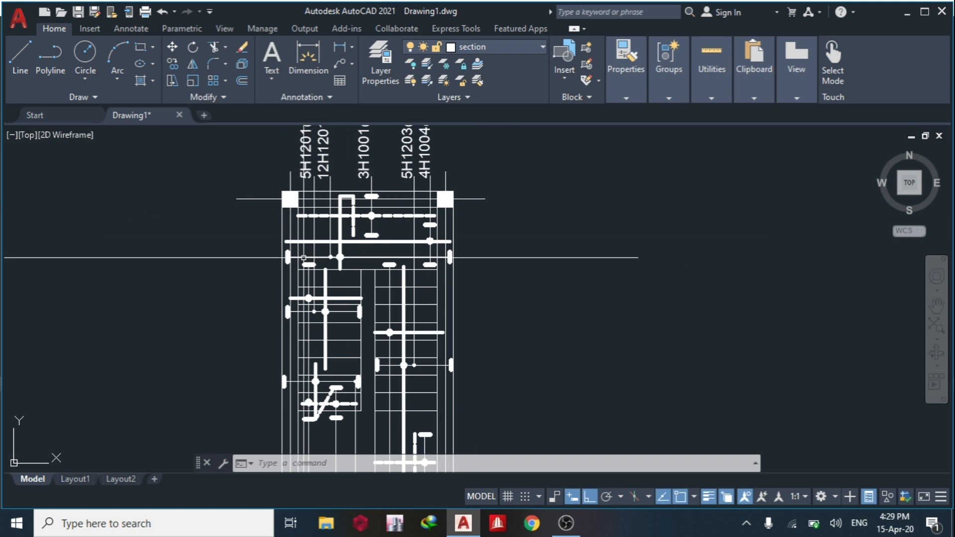
{"action": "scroll", "coordinate": [338, 194], "scroll_direction": "down", "scroll_amount": 2}
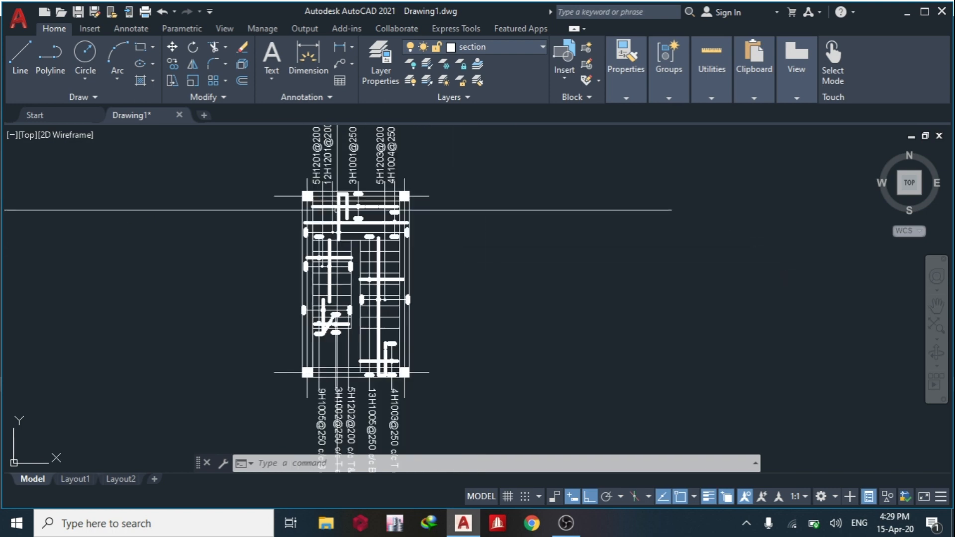
{"action": "middle_click_drag", "start_coordinate": [518, 300], "coordinate": [377, 264]}
{"action": "middle_click_drag", "start_coordinate": [269, 192], "coordinate": [337, 249]}
{"action": "scroll", "coordinate": [237, 183], "scroll_direction": "down", "scroll_amount": 2}
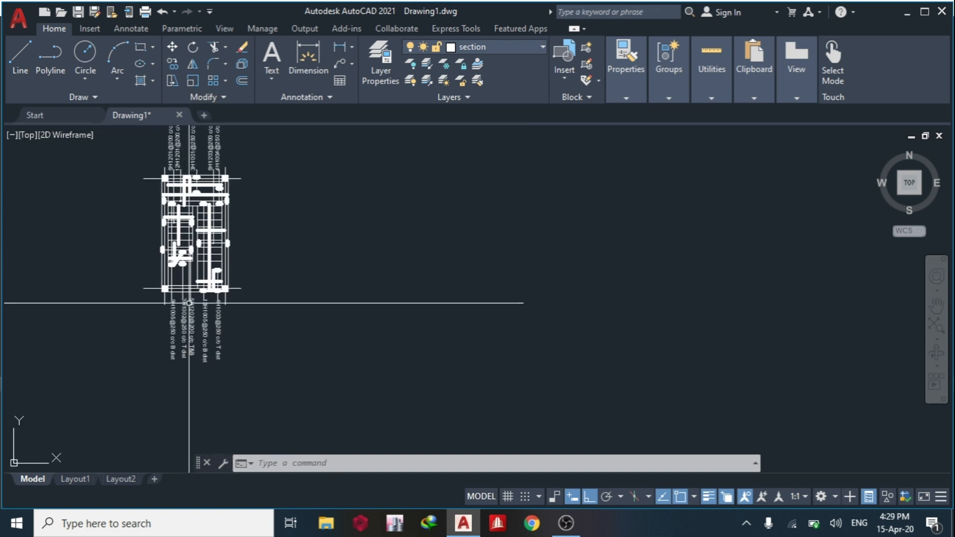
{"action": "middle_click_drag", "start_coordinate": [189, 204], "coordinate": [280, 248]}
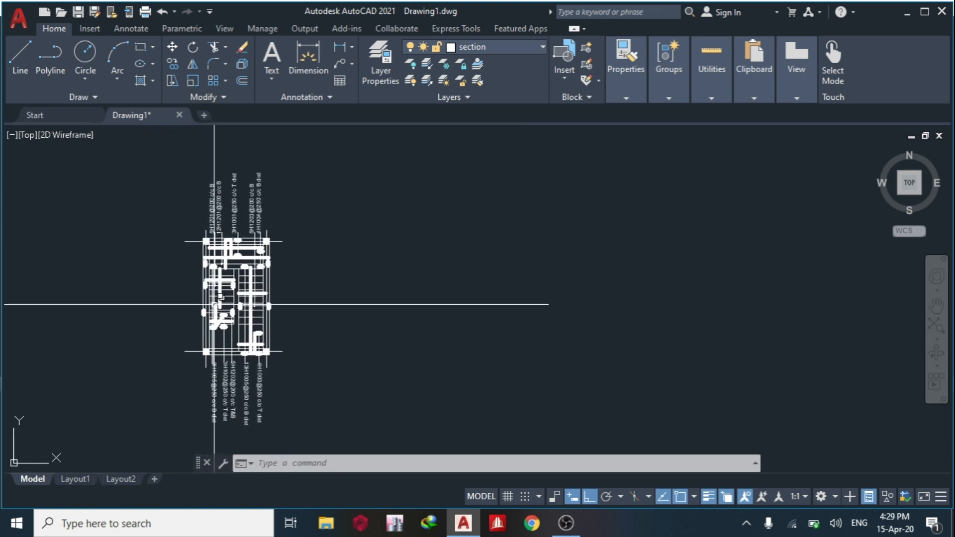
Turn off the reinforcement and bar-label layers of the staircase plan, including layers 0, bottom dist and callout.
{"action": "left_click", "coordinate": [411, 65]}
{"action": "left_click", "coordinate": [219, 244]}
{"action": "scroll", "coordinate": [219, 258], "scroll_direction": "up", "scroll_amount": 6}
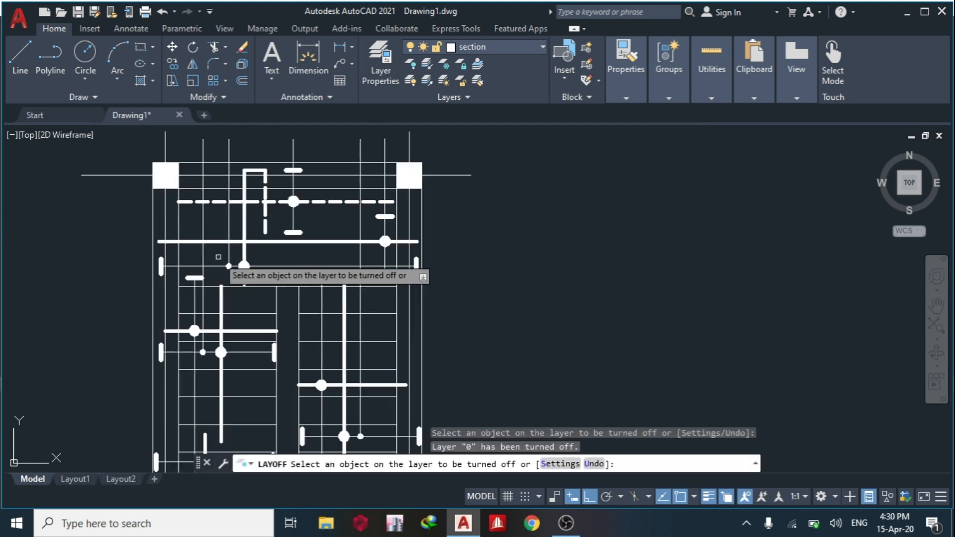
{"action": "left_click", "coordinate": [251, 201]}
{"action": "left_click", "coordinate": [244, 212]}
{"action": "left_click", "coordinate": [187, 242]}
{"action": "left_click", "coordinate": [191, 277]}
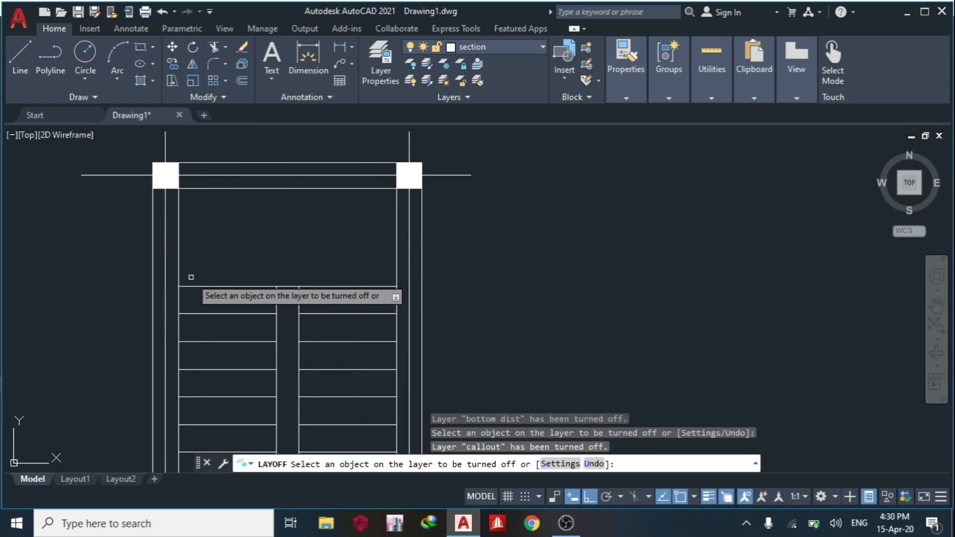
{"action": "scroll", "coordinate": [251, 245], "scroll_direction": "down", "scroll_amount": 4}
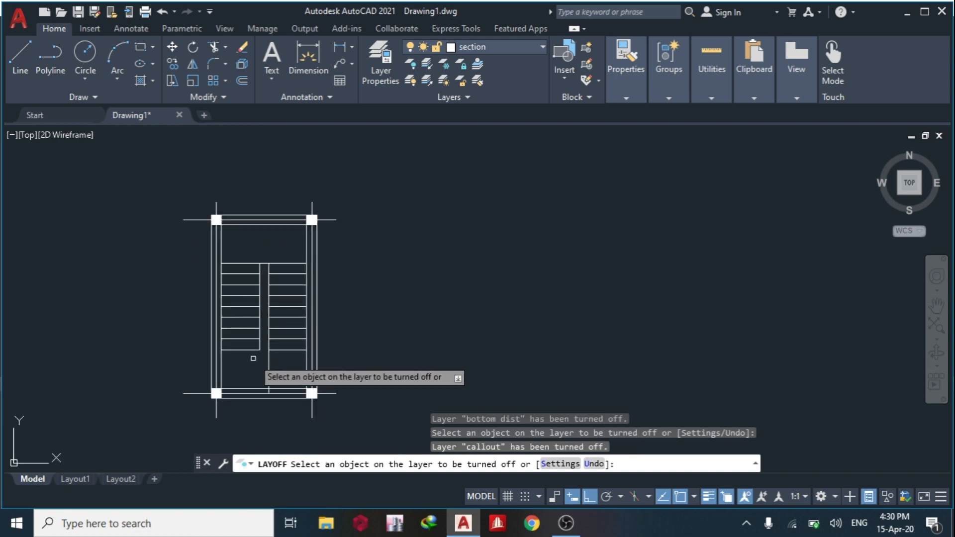
{"action": "key", "text": "Escape"}
Draw a horizontal base line in the empty area to the right of the staircase plan.
{"action": "middle_click_drag", "start_coordinate": [262, 358], "coordinate": [147, 325]}
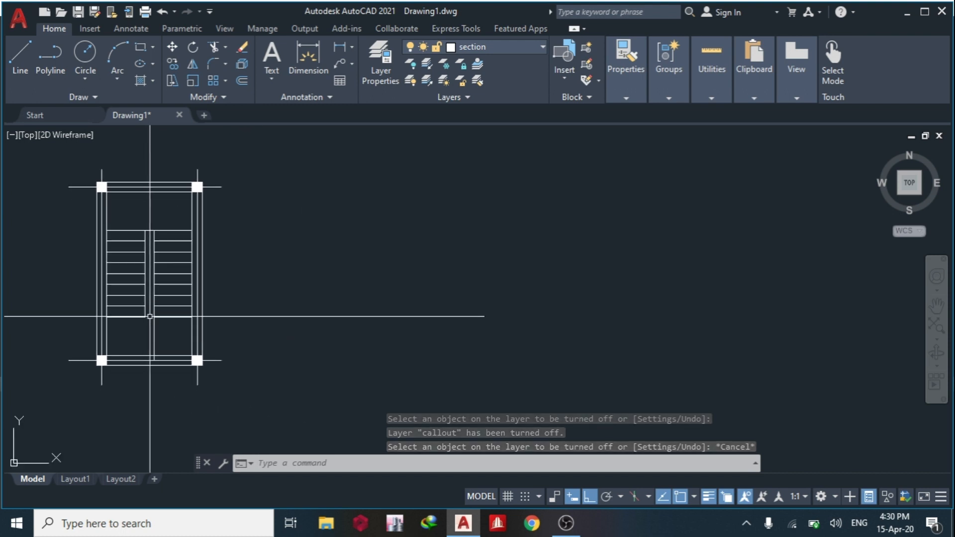
{"action": "mouse_move", "coordinate": [161, 346]}
{"action": "middle_mouse_down"}
{"action": "mouse_move", "coordinate": [199, 362]}
{"action": "mouse_move", "coordinate": [246, 360]}
{"action": "middle_mouse_up"}
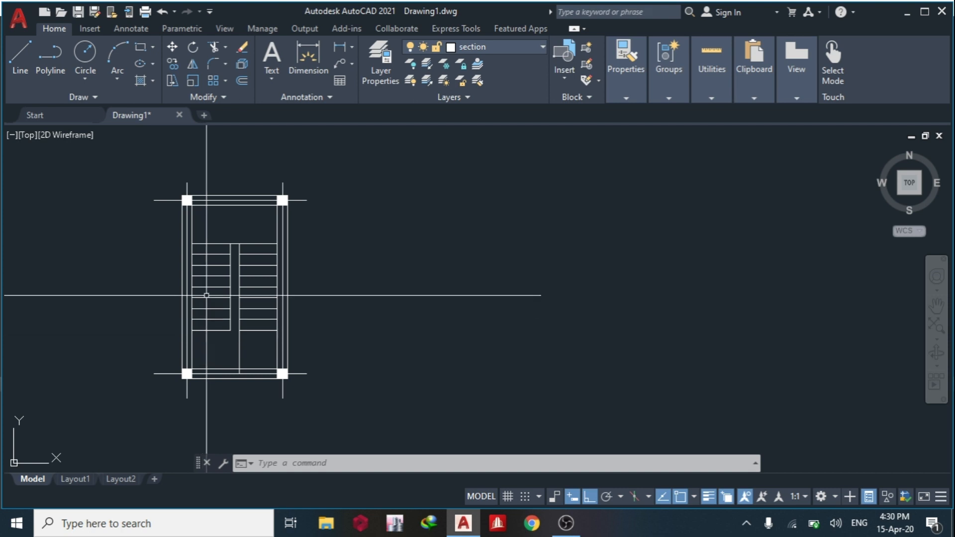
{"action": "mouse_move", "coordinate": [261, 307]}
{"action": "middle_mouse_down"}
{"action": "mouse_move", "coordinate": [239, 314]}
{"action": "mouse_move", "coordinate": [190, 300]}
{"action": "middle_mouse_up"}
{"action": "middle_click_drag", "start_coordinate": [214, 256], "coordinate": [41, 184]}
{"action": "middle_click_drag", "start_coordinate": [202, 205], "coordinate": [280, 264]}
{"action": "scroll", "coordinate": [282, 260], "scroll_direction": "down", "scroll_amount": 2}
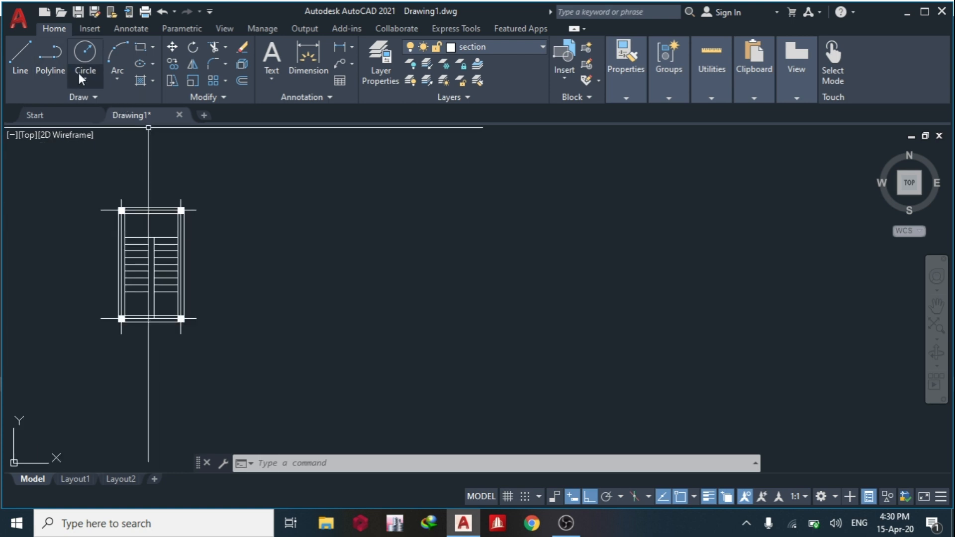
{"action": "left_click", "coordinate": [28, 71]}
{"action": "mouse_move", "coordinate": [290, 243]}
{"action": "middle_mouse_down"}
{"action": "mouse_move", "coordinate": [253, 239]}
{"action": "mouse_move", "coordinate": [210, 207]}
{"action": "middle_mouse_up"}
{"action": "left_click", "coordinate": [237, 274]}
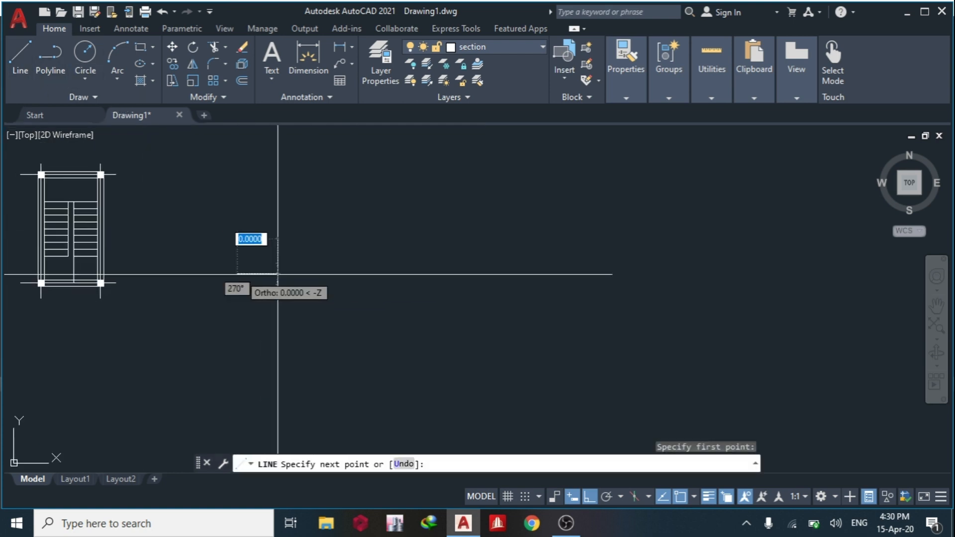
{"action": "left_click", "coordinate": [345, 272]}
{"action": "key", "text": "Escape"}
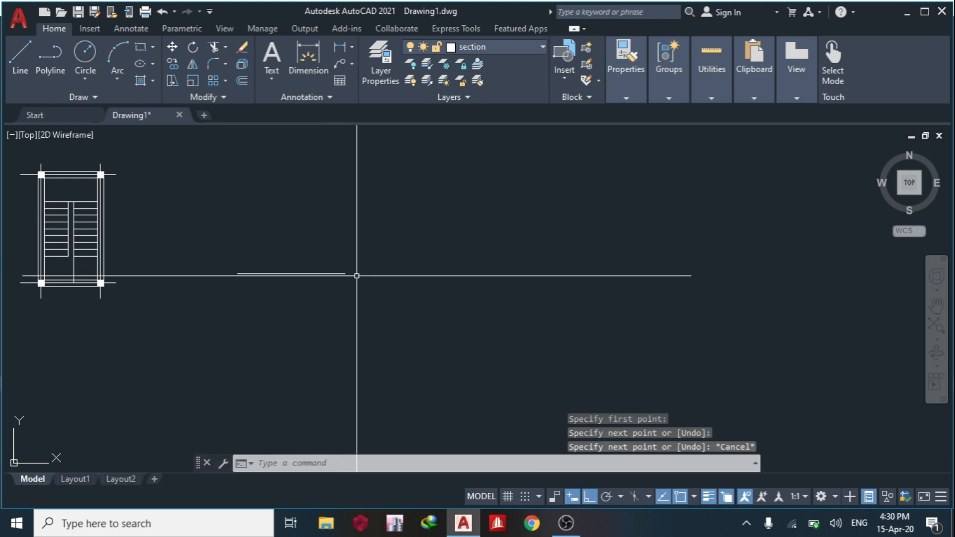
Draw the first step from the base line's right end, with a 150 riser upward and a 250 tread to the right.
{"action": "left_click", "coordinate": [26, 59]}
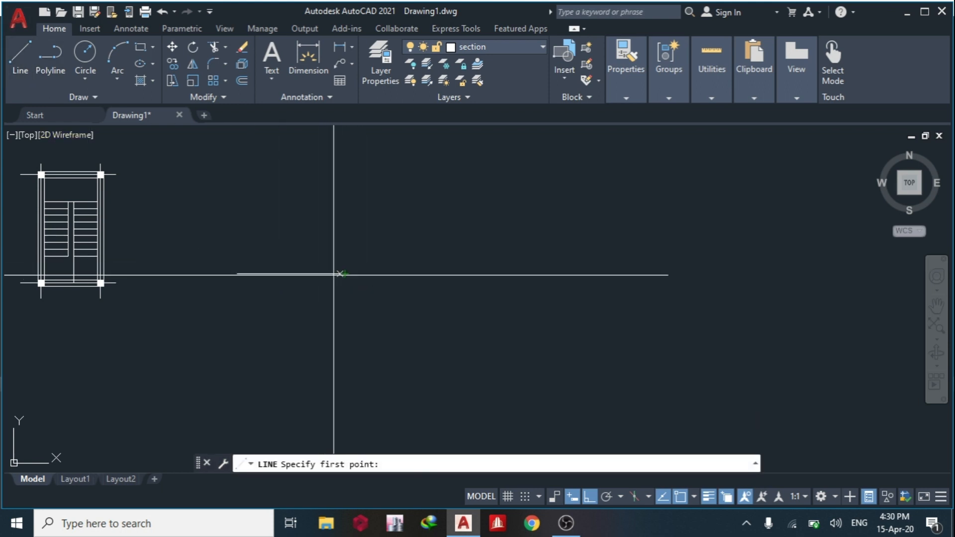
{"action": "scroll", "coordinate": [340, 273], "scroll_direction": "up", "scroll_amount": 2}
{"action": "left_click", "coordinate": [364, 260]}
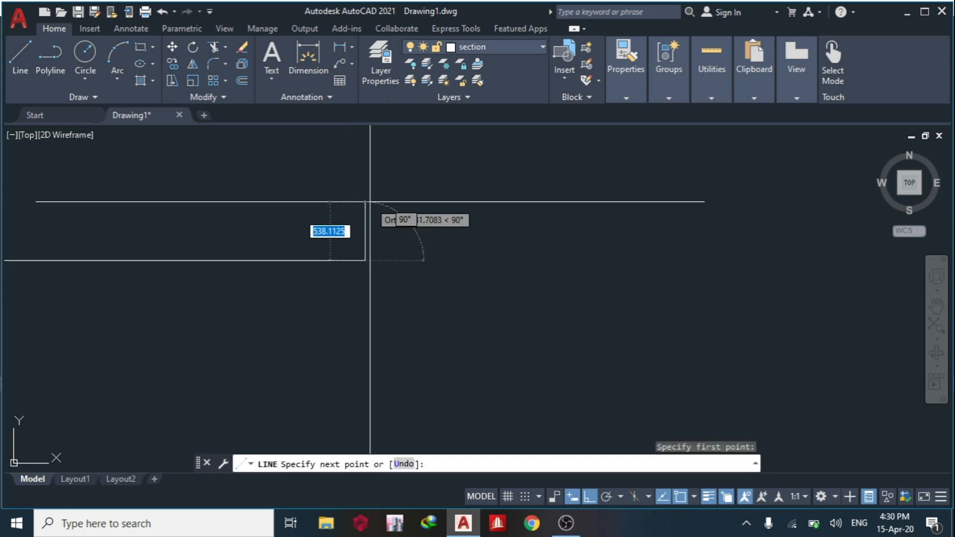
{"action": "type", "text": "150"}
{"action": "key", "text": "Return"}
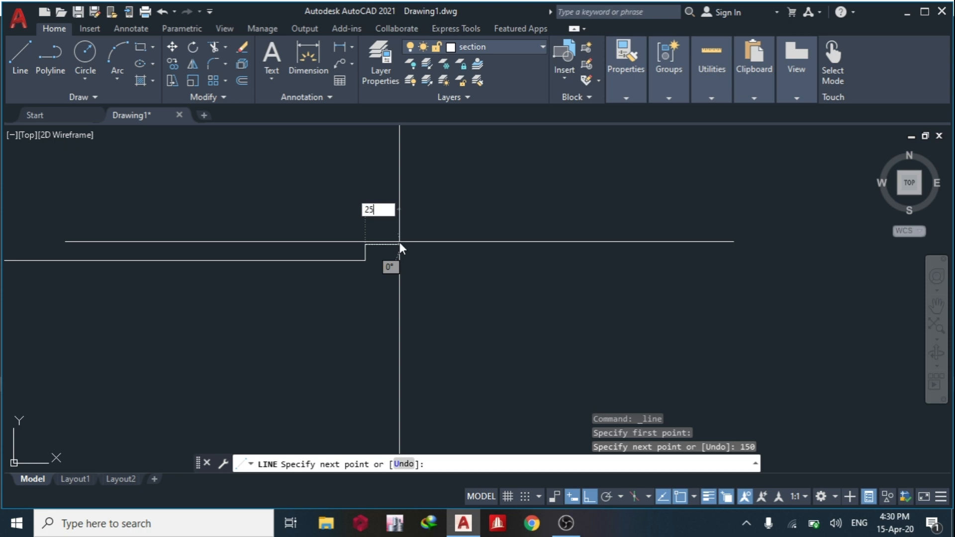
{"action": "type", "text": "250"}
{"action": "key", "text": "Return"}
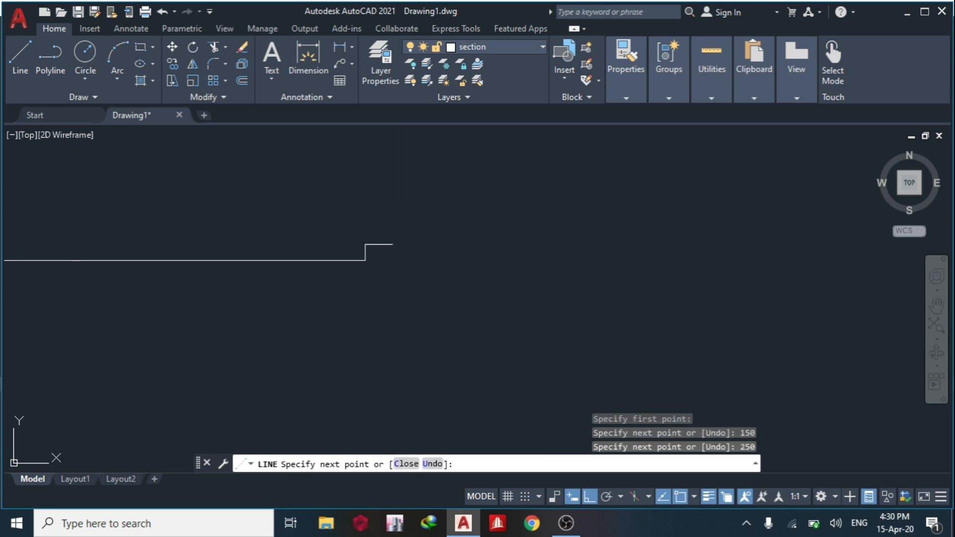
{"action": "key", "text": "Escape"}
Copy the riser and tread end to end up the flight until it has nine steps.
{"action": "scroll", "coordinate": [377, 267], "scroll_direction": "up", "scroll_amount": 2}
{"action": "left_click", "coordinate": [365, 250]}
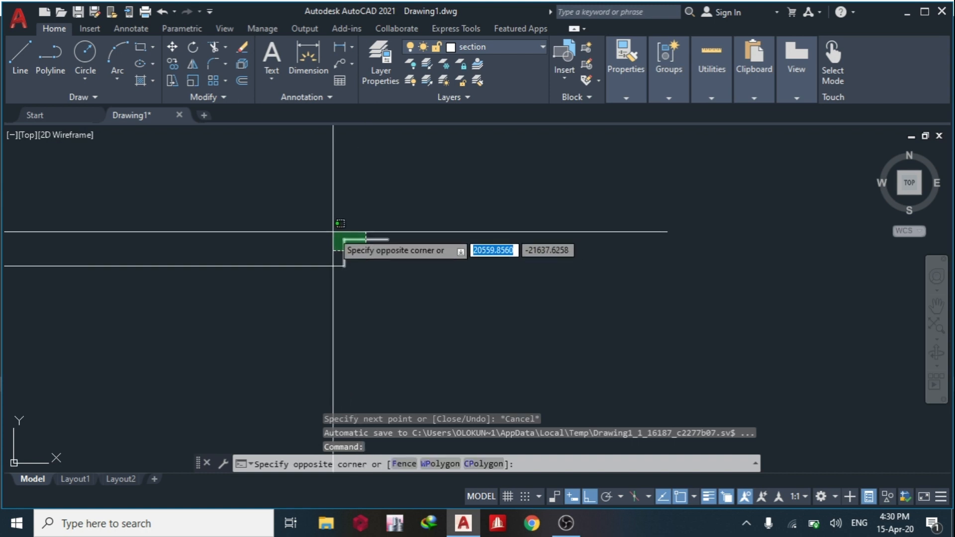
{"action": "left_click", "coordinate": [333, 231]}
{"action": "type", "text": "co"}
{"action": "key", "text": "Return"}
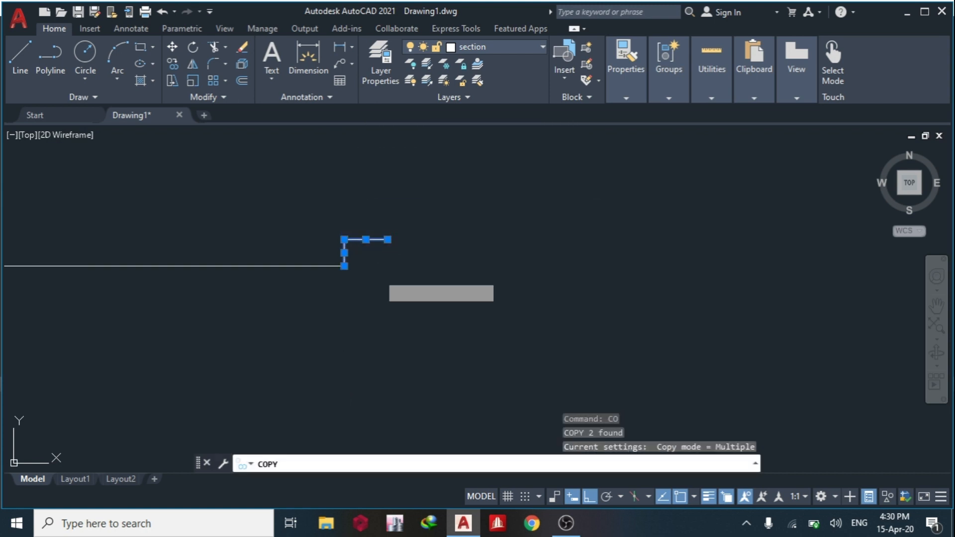
{"action": "left_click", "coordinate": [344, 265]}
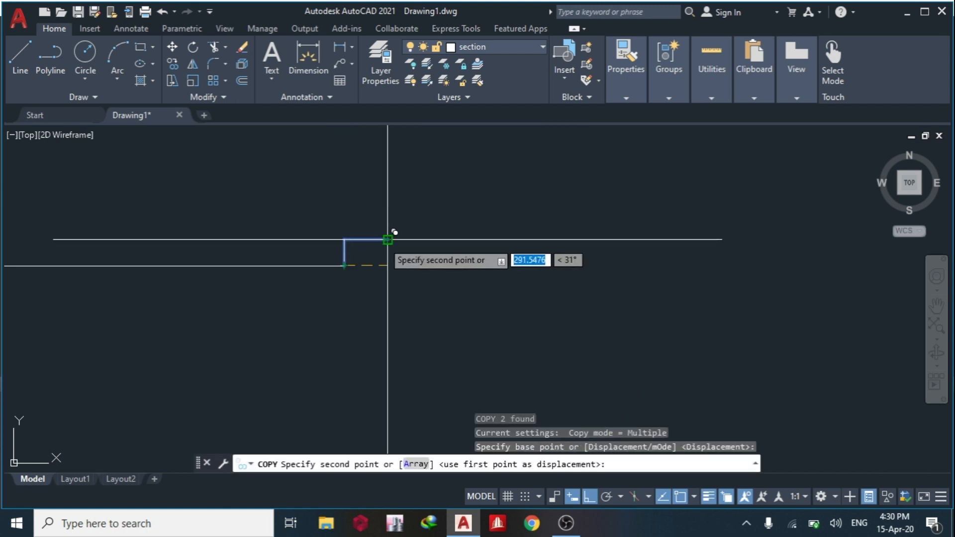
{"action": "left_click", "coordinate": [388, 239]}
{"action": "middle_click_drag", "start_coordinate": [362, 249], "coordinate": [315, 291]}
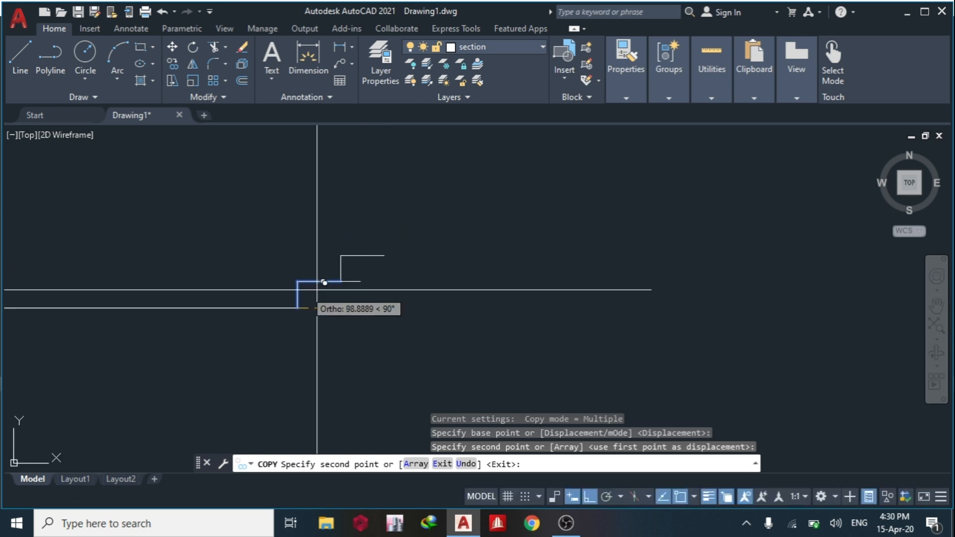
{"action": "left_click", "coordinate": [384, 256]}
{"action": "middle_click_drag", "start_coordinate": [384, 256], "coordinate": [336, 294]}
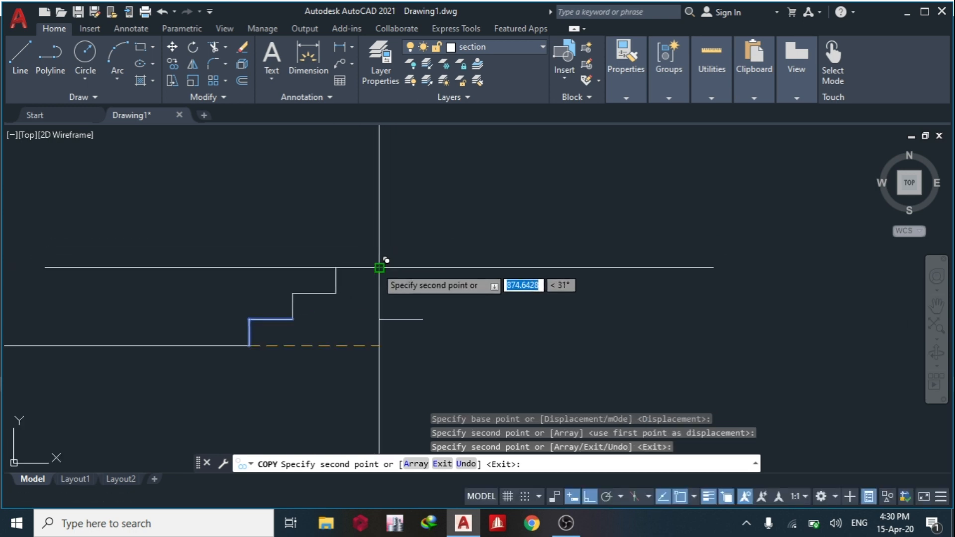
{"action": "left_click", "coordinate": [379, 267]}
{"action": "middle_click_drag", "start_coordinate": [379, 267], "coordinate": [328, 308]}
{"action": "left_click", "coordinate": [379, 277]}
{"action": "middle_click_drag", "start_coordinate": [378, 277], "coordinate": [322, 296]}
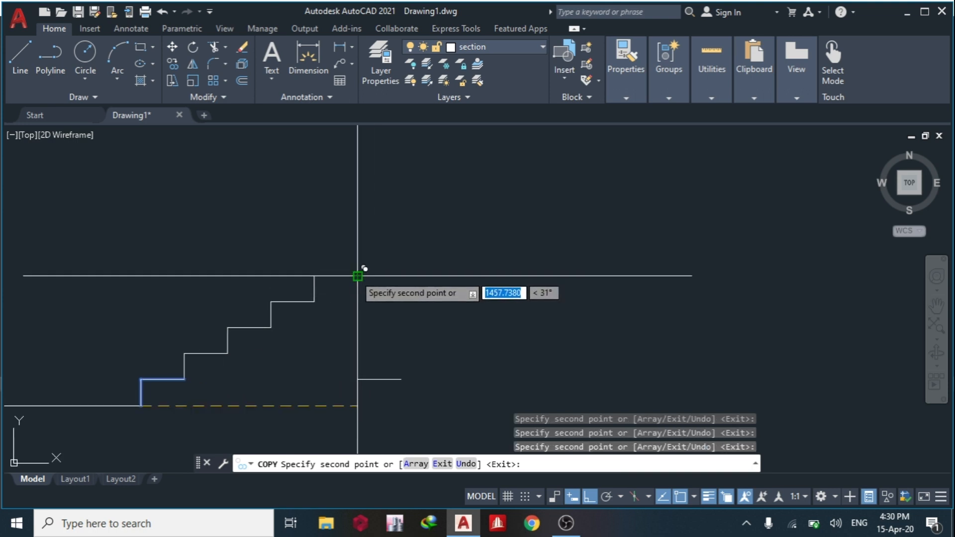
{"action": "left_click", "coordinate": [358, 276]}
{"action": "middle_click_drag", "start_coordinate": [388, 280], "coordinate": [366, 300]}
{"action": "left_click", "coordinate": [379, 270]}
{"action": "middle_click_drag", "start_coordinate": [411, 268], "coordinate": [347, 289]}
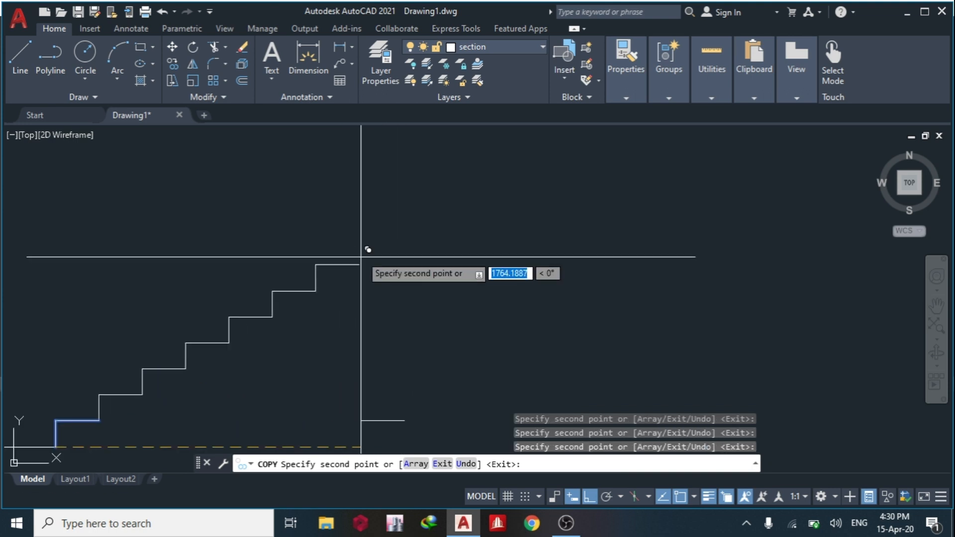
{"action": "left_click", "coordinate": [358, 264]}
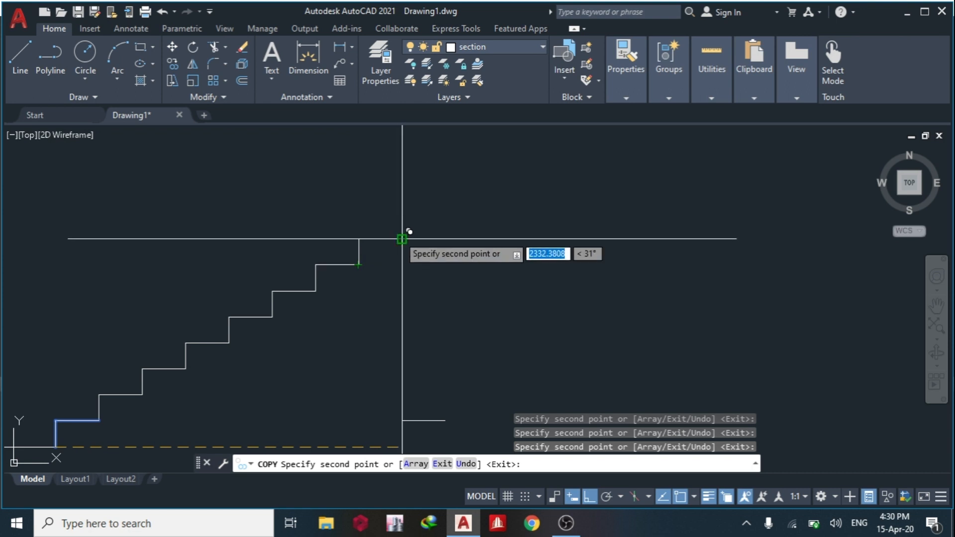
{"action": "key", "text": "Escape"}
Draw a 175 line vertically downward from the outer end of the top tread.
{"action": "scroll", "coordinate": [310, 298], "scroll_direction": "down", "scroll_amount": 6}
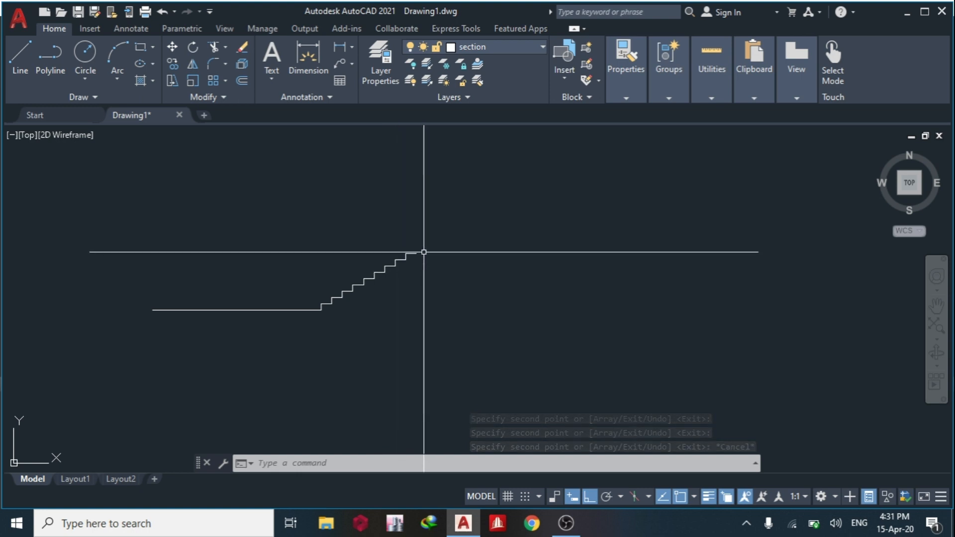
{"action": "left_click", "coordinate": [20, 56]}
{"action": "scroll", "coordinate": [330, 216], "scroll_direction": "up", "scroll_amount": 4}
{"action": "left_click", "coordinate": [335, 213]}
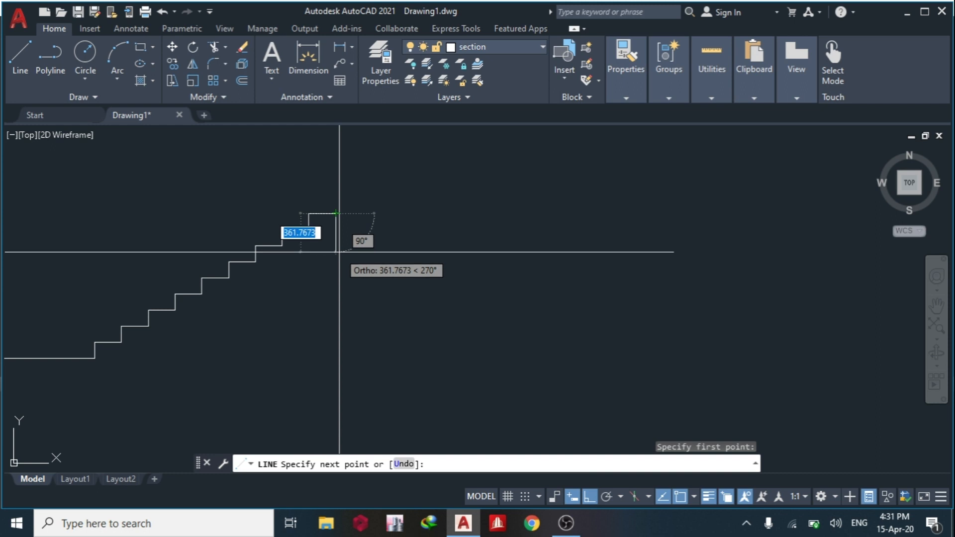
{"action": "type", "text": "175"}
{"action": "key", "text": "Return"}
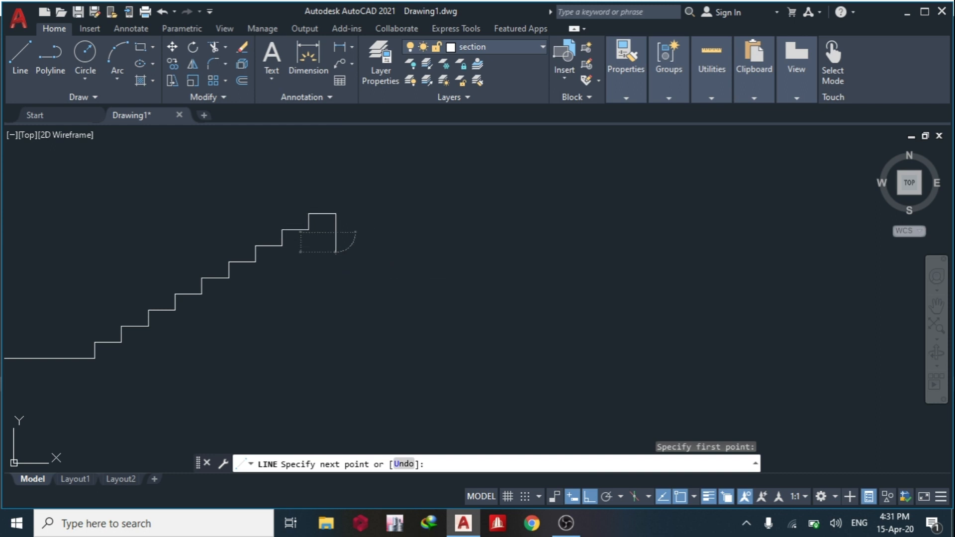
{"action": "key", "text": "Escape"}
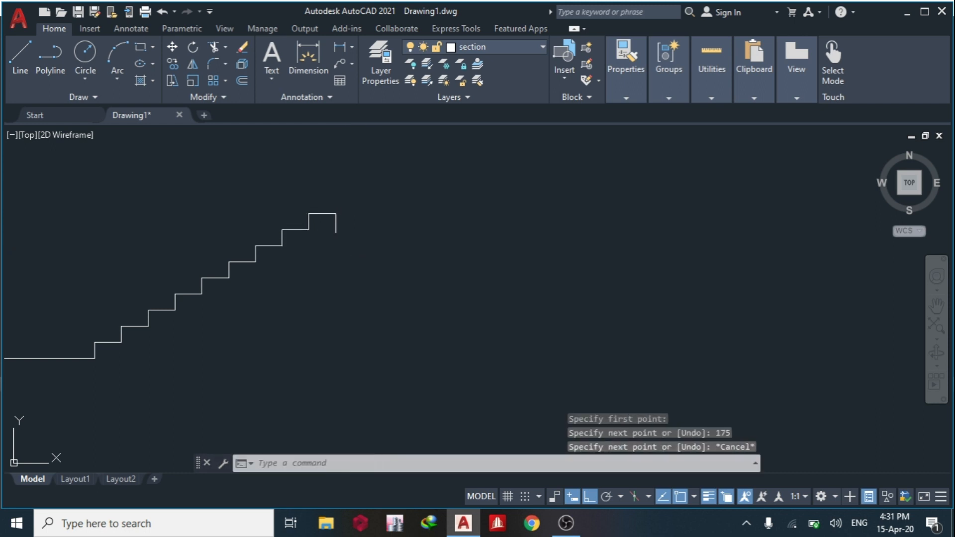
Offset the 175 vertical line by 1000 to the right of the flight.
{"action": "type", "text": "o"}
{"action": "key", "text": "Return"}
{"action": "type", "text": "1000"}
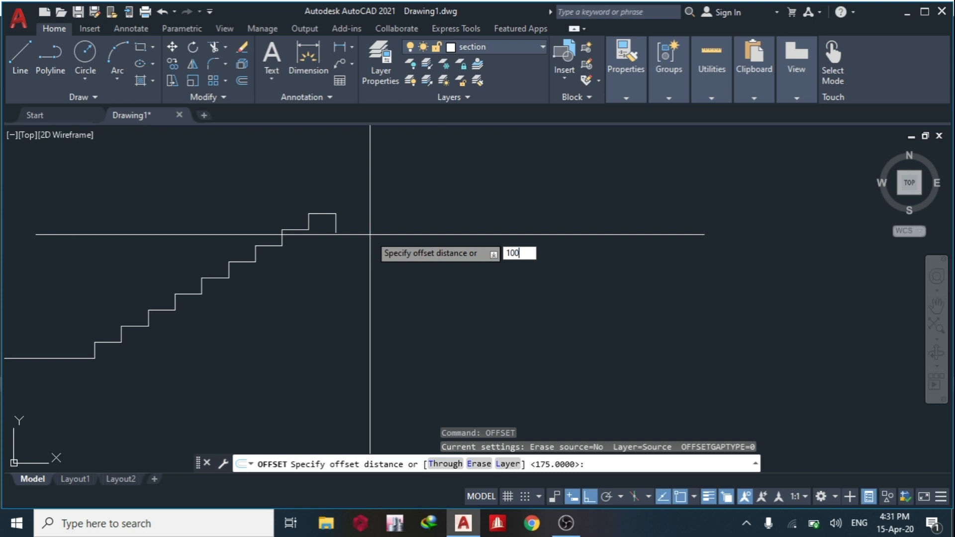
{"action": "key", "text": "Return"}
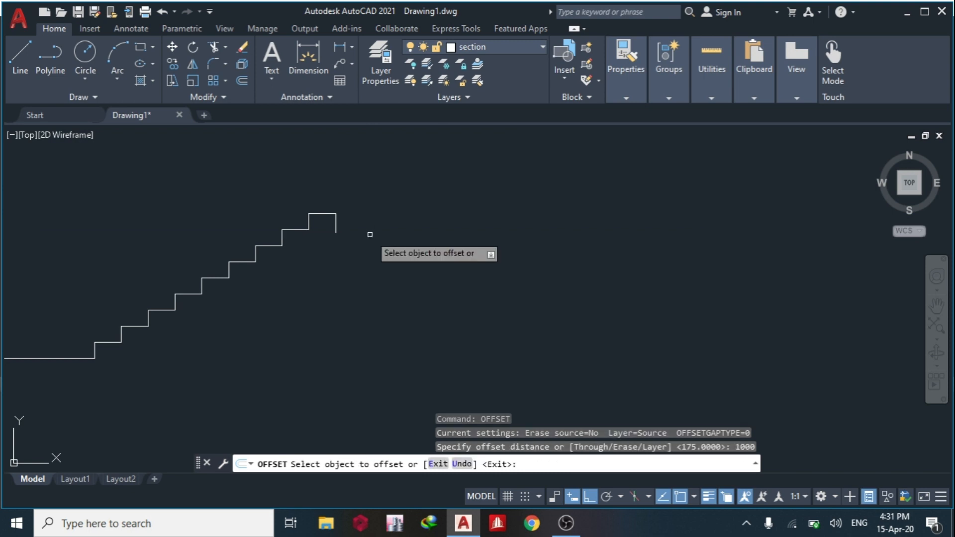
{"action": "left_click", "coordinate": [336, 223]}
{"action": "left_click", "coordinate": [401, 226]}
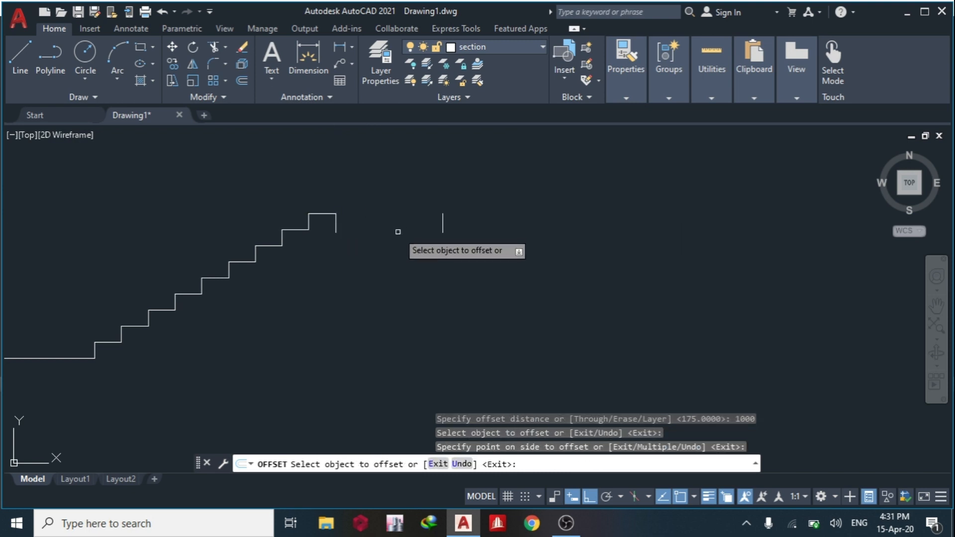
{"action": "key", "text": "Escape"}
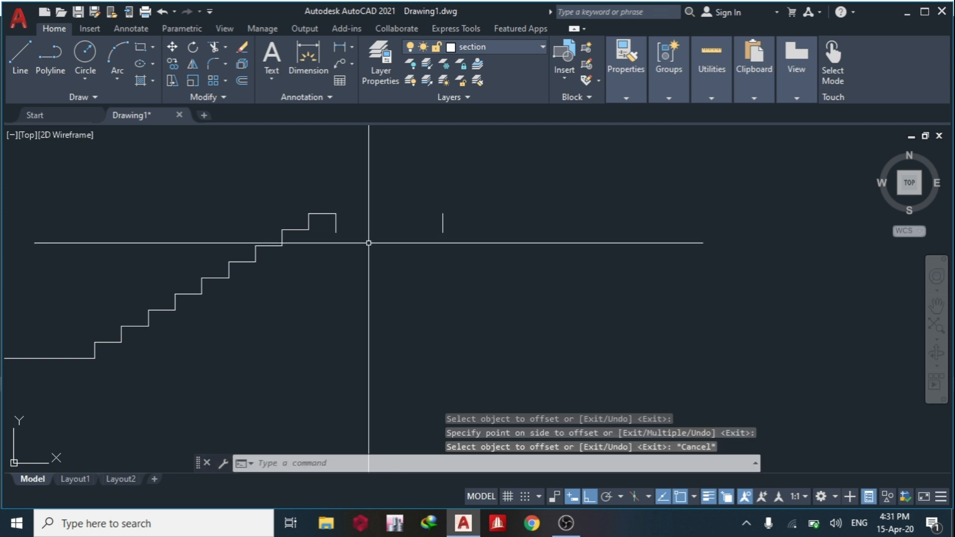
Extend the top tread to the offset vertical line and erase the original 175 vertical line between them.
{"action": "type", "text": "ex"}
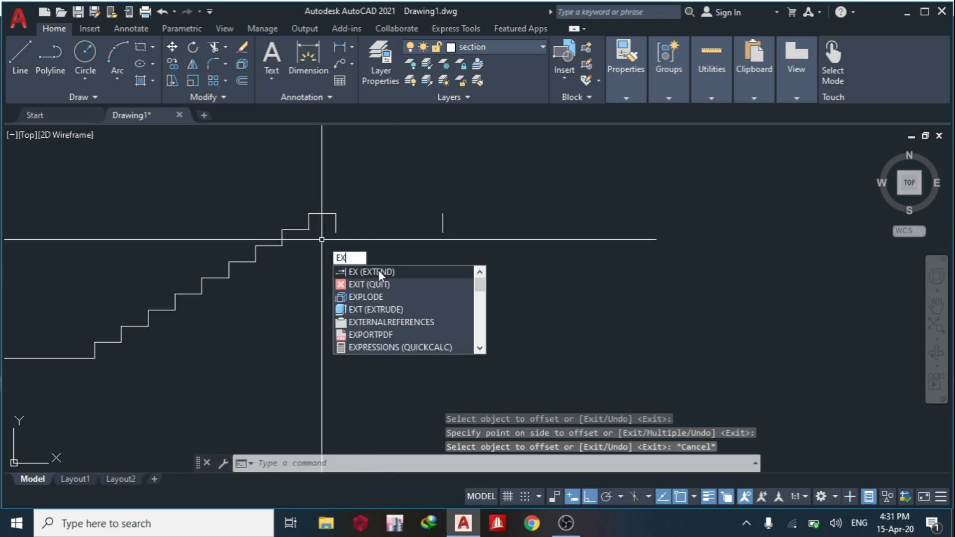
{"action": "key", "text": "Return"}
{"action": "key", "text": "Escape"}
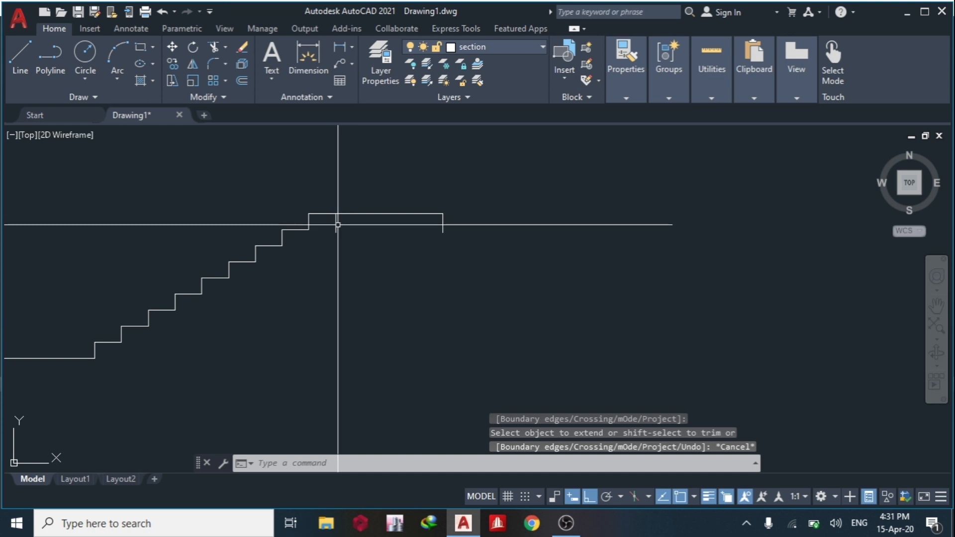
{"action": "left_click", "coordinate": [334, 228]}
{"action": "left_click", "coordinate": [330, 228]}
{"action": "key", "text": "Delete"}
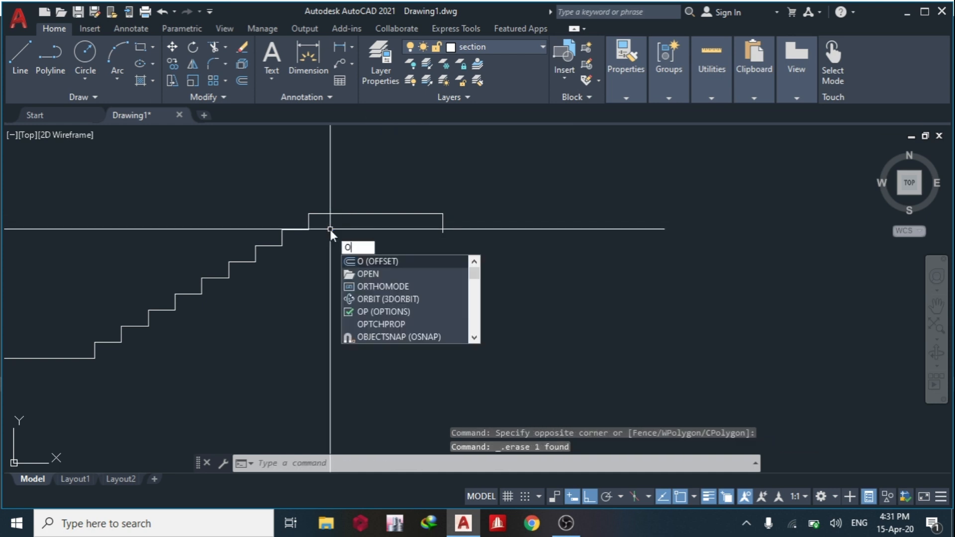
Offset the upper landing's top line and the base line at the foot of the flight 175 downward.
{"action": "key", "text": "Return"}
{"action": "type", "text": "175"}
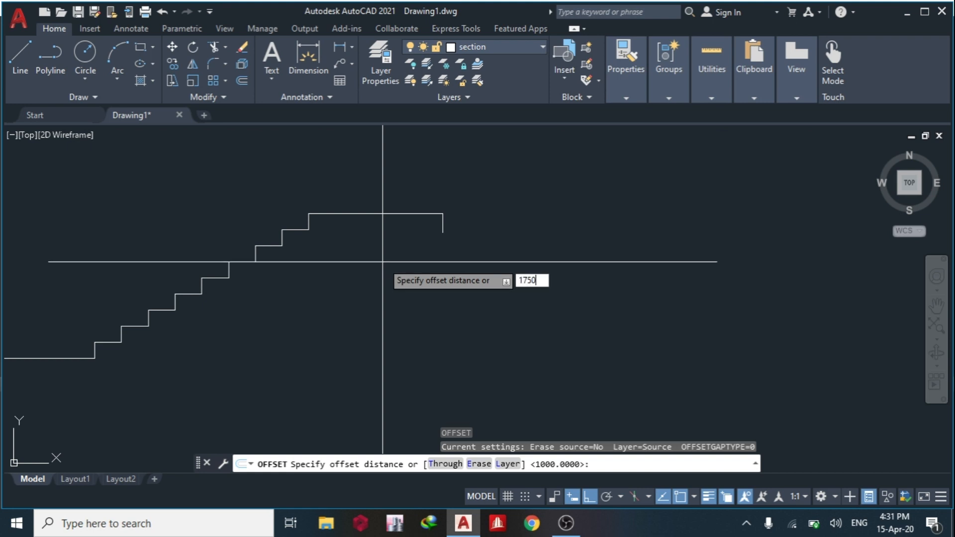
{"action": "key", "text": "Return"}
{"action": "left_click", "coordinate": [366, 214]}
{"action": "left_click", "coordinate": [370, 233]}
{"action": "middle_click_drag", "start_coordinate": [413, 282], "coordinate": [494, 219]}
{"action": "middle_click_drag", "start_coordinate": [85, 286], "coordinate": [261, 286]}
{"action": "left_click", "coordinate": [259, 282]}
{"action": "left_click", "coordinate": [269, 308]}
{"action": "scroll", "coordinate": [249, 299], "scroll_direction": "down", "scroll_amount": 4}
{"action": "key", "text": "Escape"}
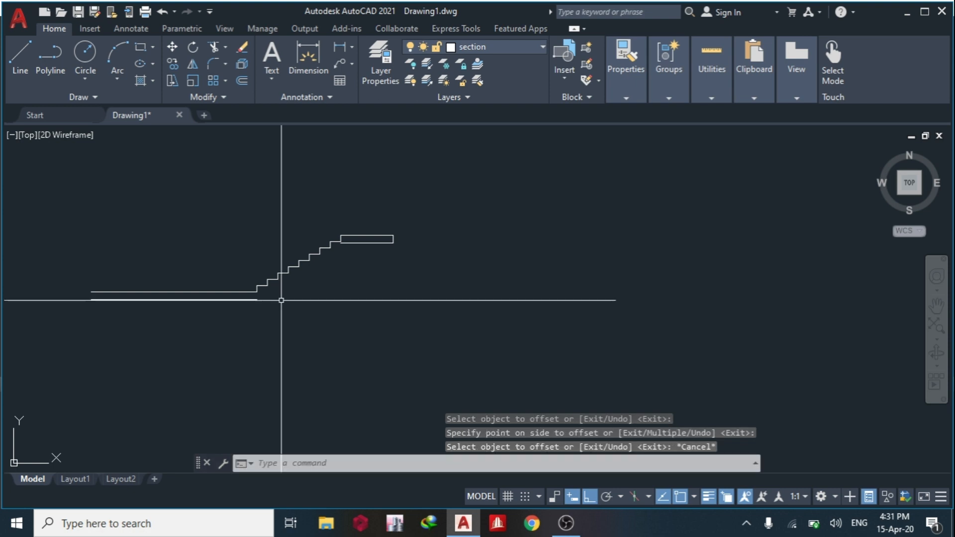
Draw a sloping line from the foot of the first riser to the foot of the top riser.
{"action": "scroll", "coordinate": [283, 290], "scroll_direction": "up", "scroll_amount": 4}
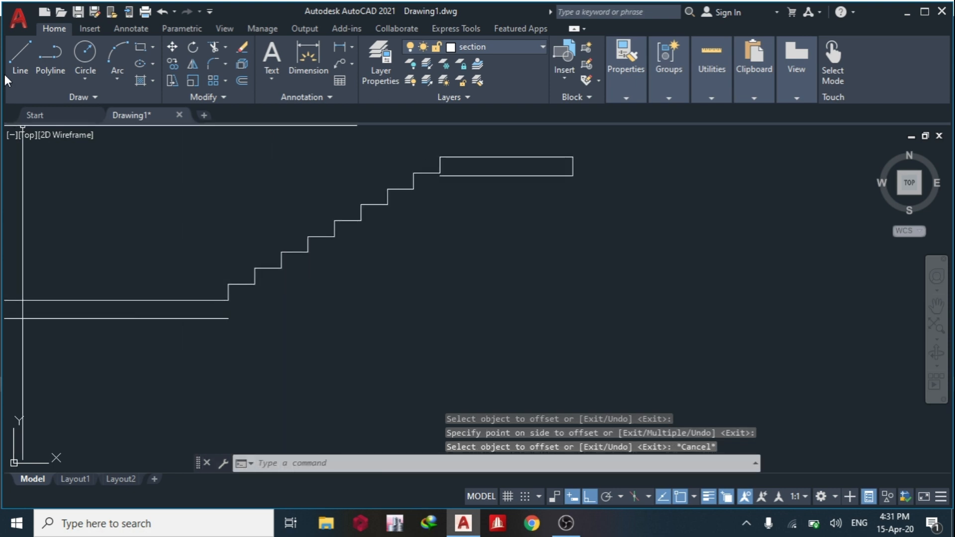
{"action": "left_click", "coordinate": [13, 58]}
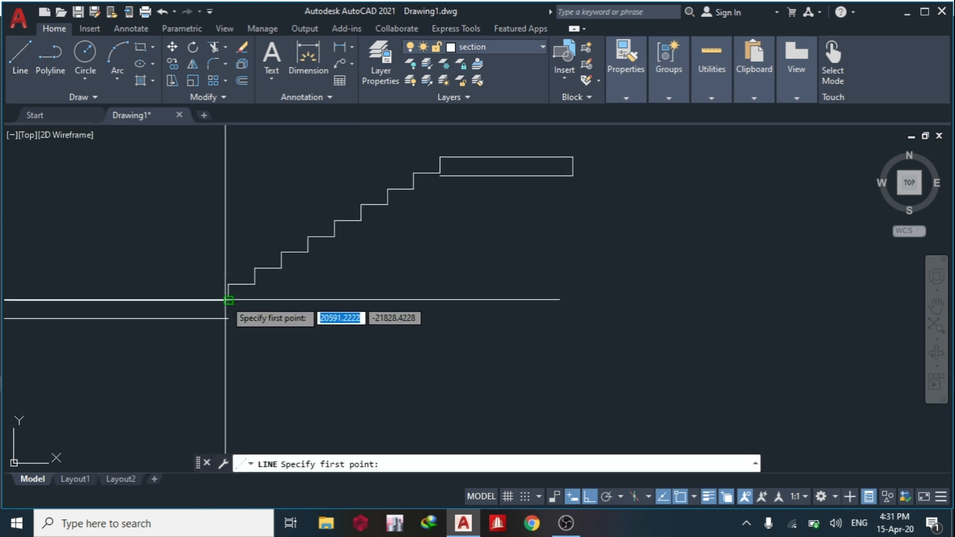
{"action": "left_click", "coordinate": [229, 300]}
{"action": "scroll", "coordinate": [442, 164], "scroll_direction": "up", "scroll_amount": 4}
{"action": "left_click", "coordinate": [435, 183]}
{"action": "key", "text": "Escape"}
{"action": "scroll", "coordinate": [441, 197], "scroll_direction": "down", "scroll_amount": 6}
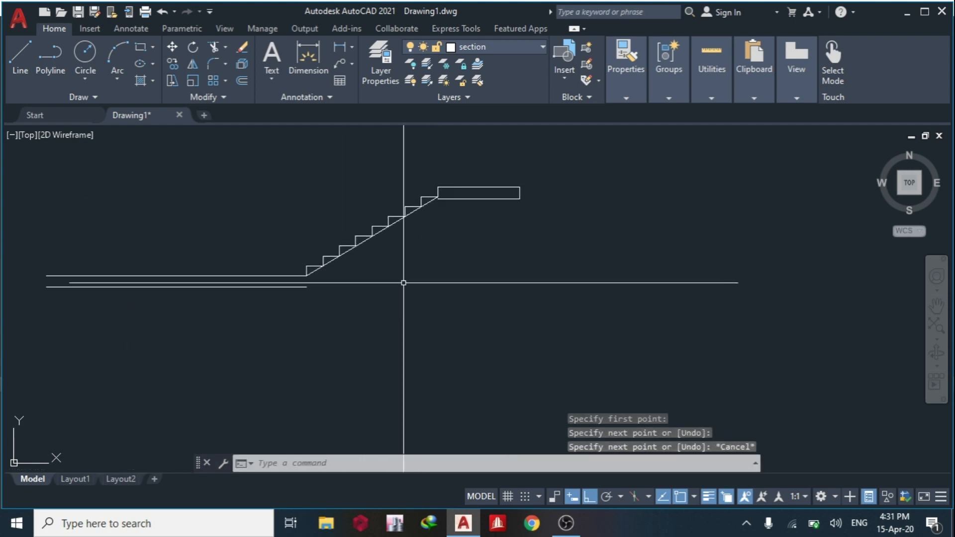
Offset the sloping line 175 below the flight to form the waist slab's underside.
{"action": "scroll", "coordinate": [376, 234], "scroll_direction": "up", "scroll_amount": 2}
{"action": "type", "text": "o"}
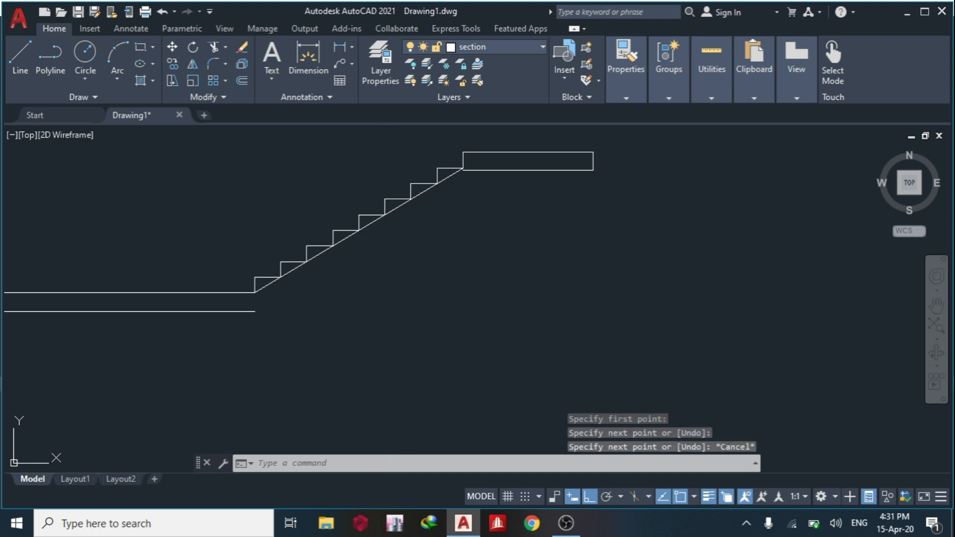
{"action": "key", "text": "Return"}
{"action": "key", "text": "Return"}
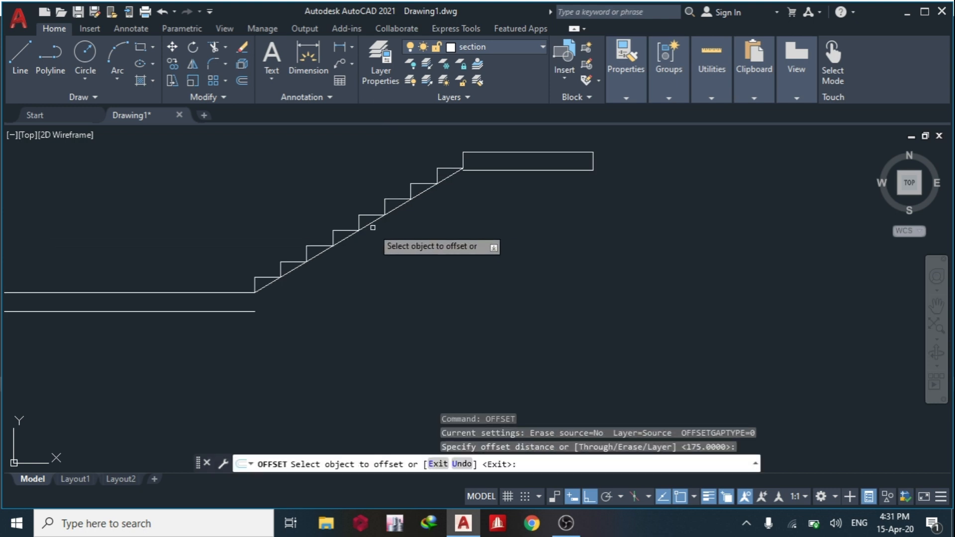
{"action": "left_click", "coordinate": [371, 225]}
{"action": "left_click", "coordinate": [412, 266]}
{"action": "key", "text": "Escape"}
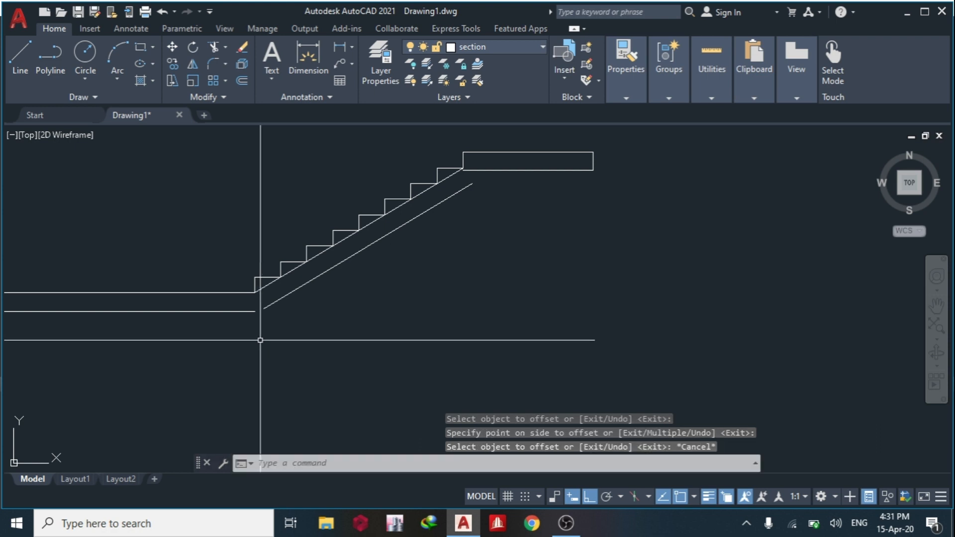
Join the sloping underside to the lower and upper landing undersides using Chamfer with zero distances.
{"action": "left_click", "coordinate": [324, 383]}
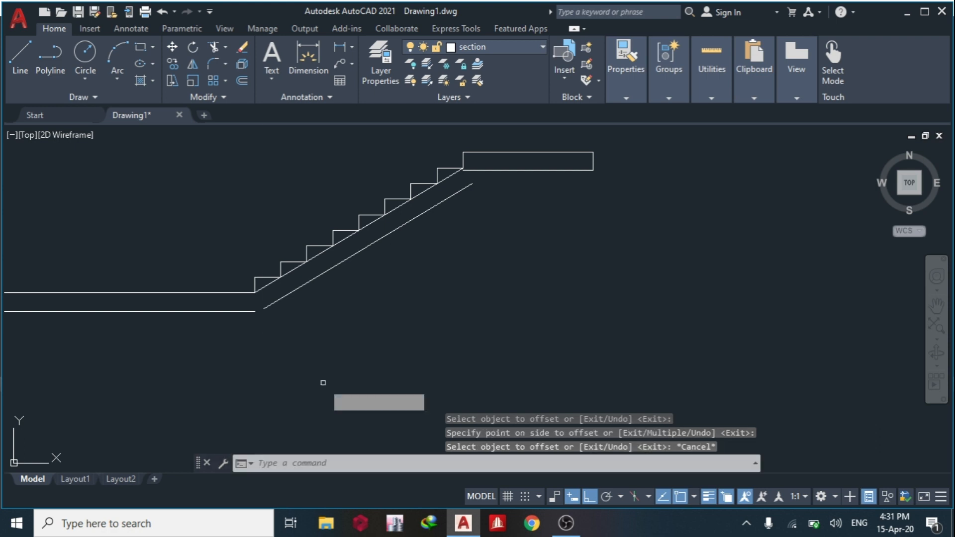
{"action": "left_click", "coordinate": [231, 311]}
{"action": "left_click", "coordinate": [277, 301]}
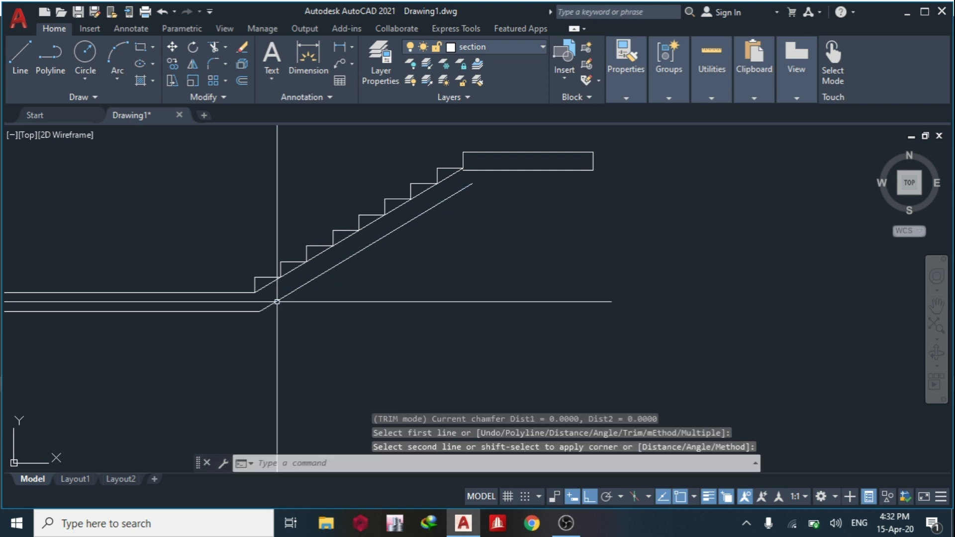
{"action": "middle_click_drag", "start_coordinate": [429, 269], "coordinate": [309, 314]}
{"action": "key", "text": "Return"}
{"action": "left_click", "coordinate": [334, 240]}
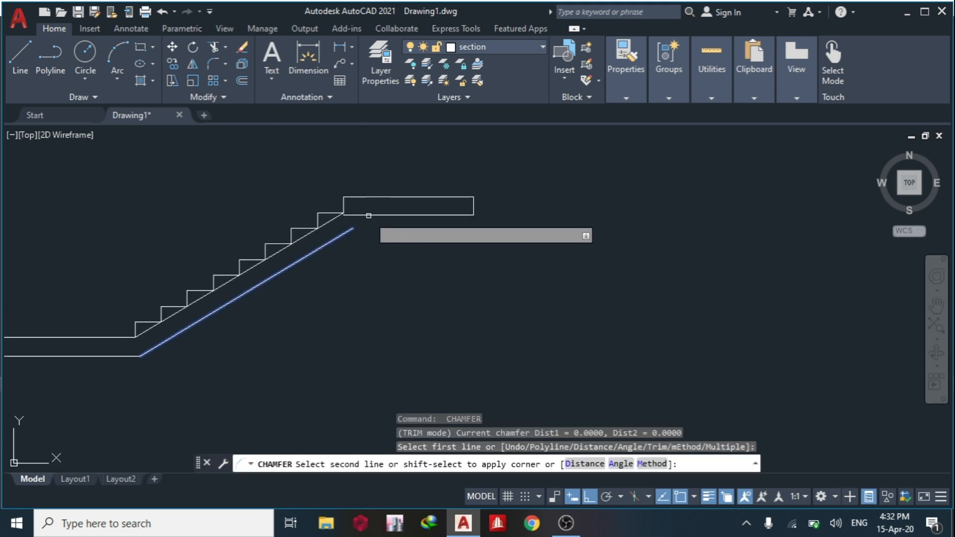
{"action": "left_click", "coordinate": [377, 215]}
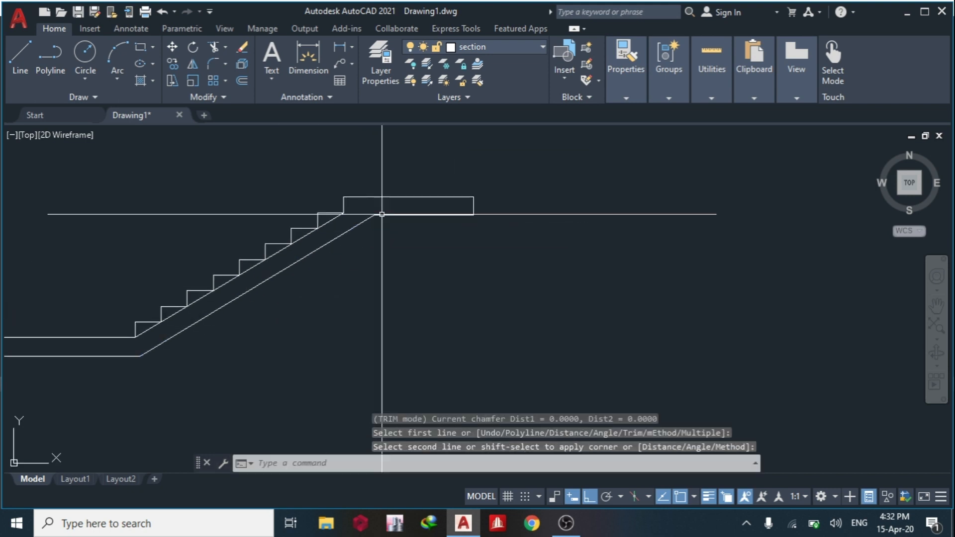
Erase the sloping construction line running through the feet of the risers.
{"action": "left_click", "coordinate": [331, 219]}
{"action": "key", "text": "Delete"}
{"action": "scroll", "coordinate": [380, 224], "scroll_direction": "down", "scroll_amount": 4}
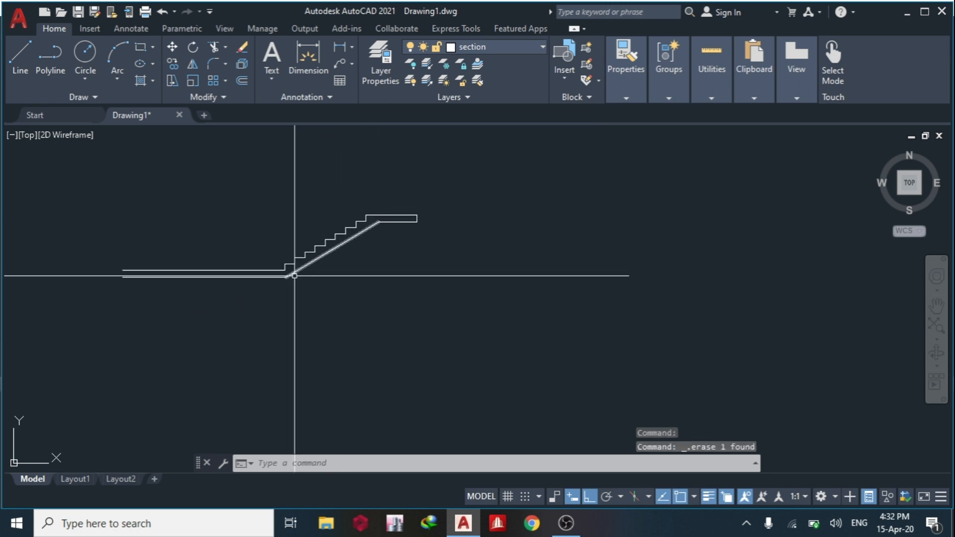
Draw a vertical break line across both lower landing lines, a short distance before the first riser.
{"action": "middle_click_drag", "start_coordinate": [270, 295], "coordinate": [324, 283]}
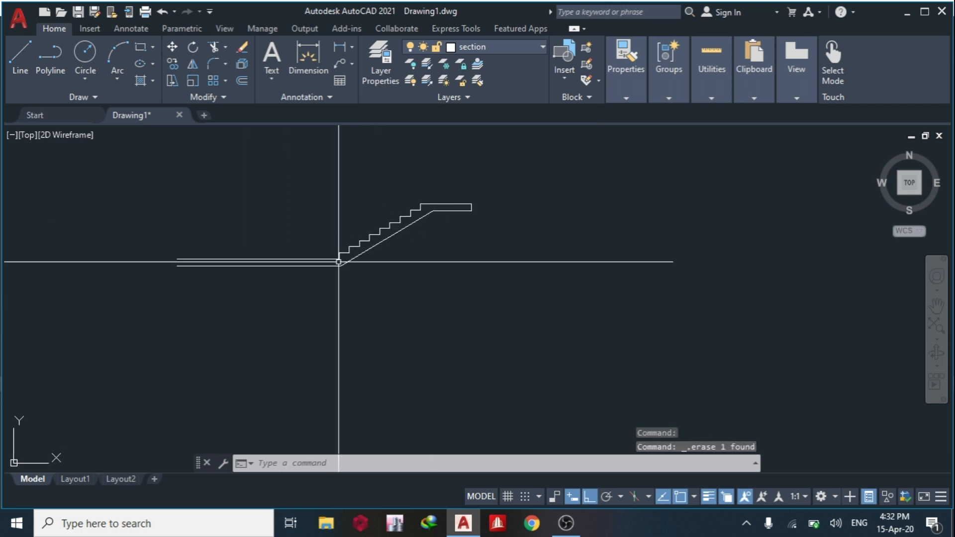
{"action": "scroll", "coordinate": [313, 256], "scroll_direction": "up", "scroll_amount": 2}
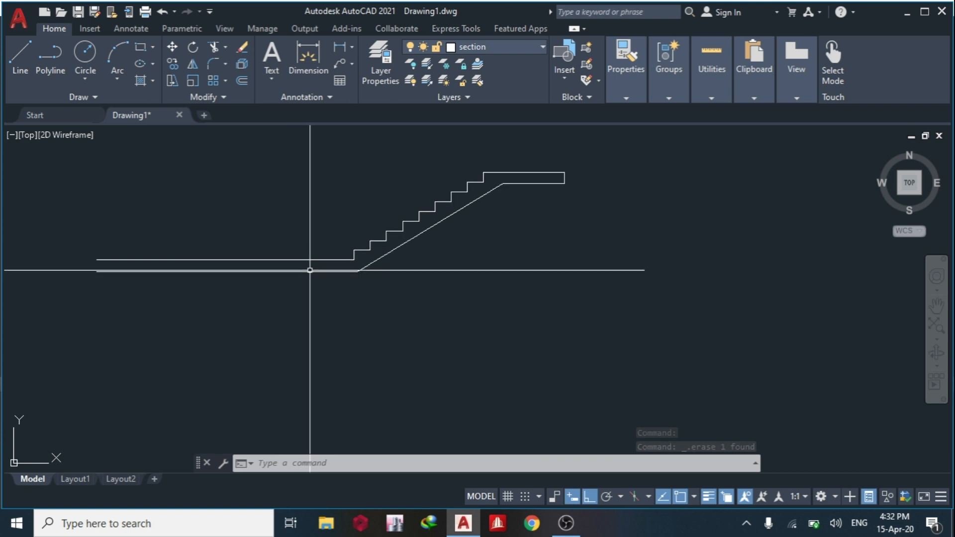
{"action": "left_click", "coordinate": [12, 56]}
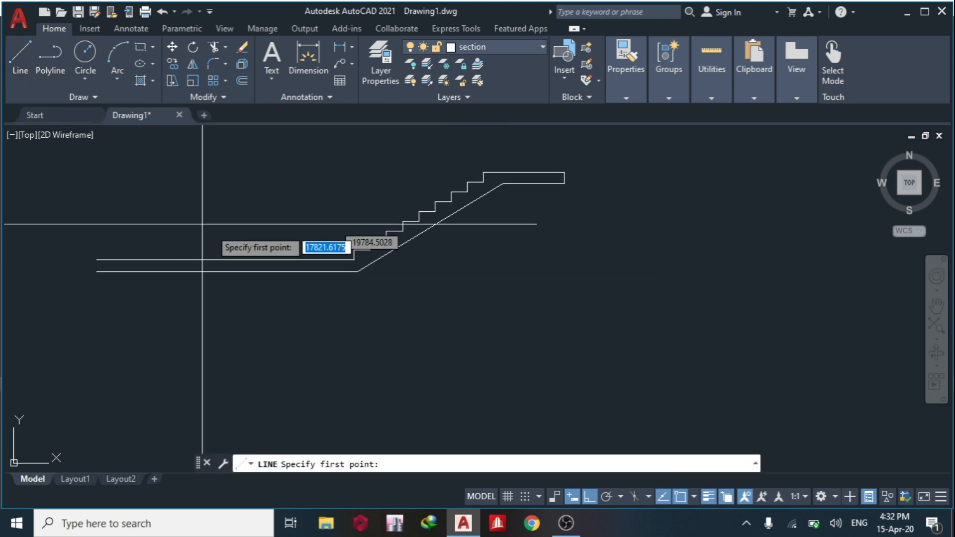
{"action": "left_click", "coordinate": [290, 325]}
{"action": "key", "text": "Escape"}
Trim away the parts of both lower landing lines beyond the vertical line, away from the flight.
{"action": "type", "text": "t or"}
{"action": "key", "text": "Return"}
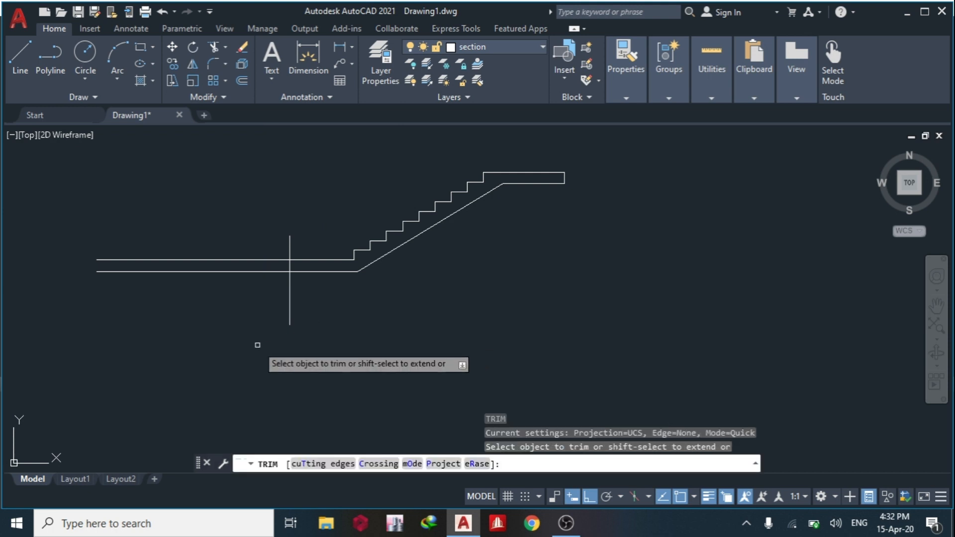
{"action": "left_click", "coordinate": [257, 344]}
{"action": "left_click", "coordinate": [207, 222]}
{"action": "key", "text": "Return"}
{"action": "key", "text": "Escape"}
Examine the landing and surrounding beams in the staircase plan and compare them with the section.
{"action": "middle_click_drag", "start_coordinate": [285, 224], "coordinate": [217, 234]}
{"action": "scroll", "coordinate": [467, 187], "scroll_direction": "down", "scroll_amount": 2}
{"action": "scroll", "coordinate": [466, 199], "scroll_direction": "down", "scroll_amount": 3}
{"action": "scroll", "coordinate": [254, 176], "scroll_direction": "up", "scroll_amount": 7}
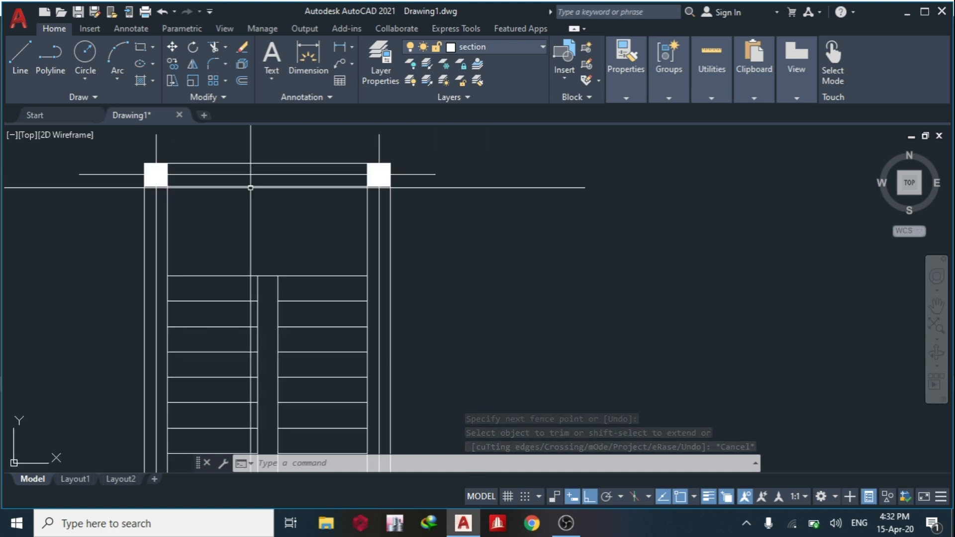
{"action": "scroll", "coordinate": [199, 182], "scroll_direction": "down", "scroll_amount": 8}
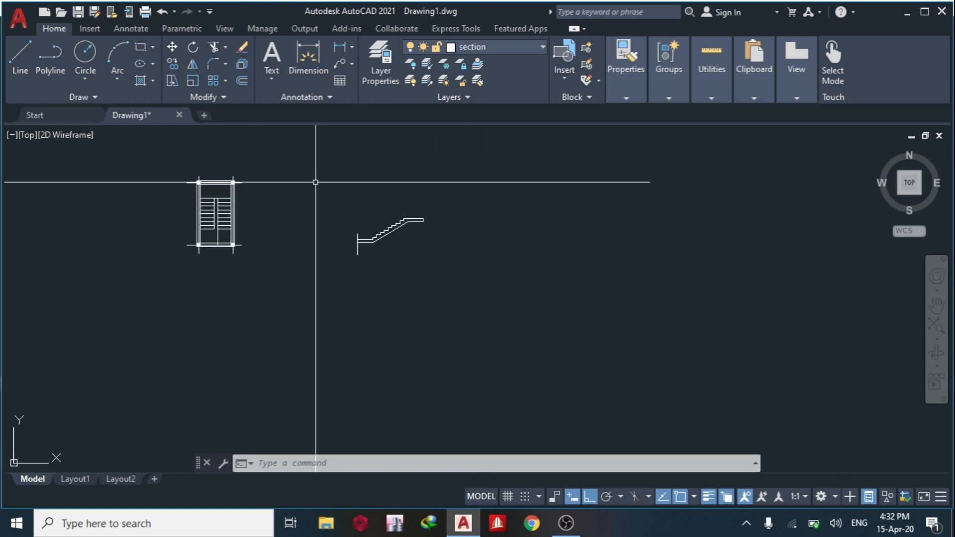
{"action": "scroll", "coordinate": [204, 213], "scroll_direction": "up", "scroll_amount": 5}
{"action": "middle_click_drag", "start_coordinate": [244, 163], "coordinate": [35, 187]}
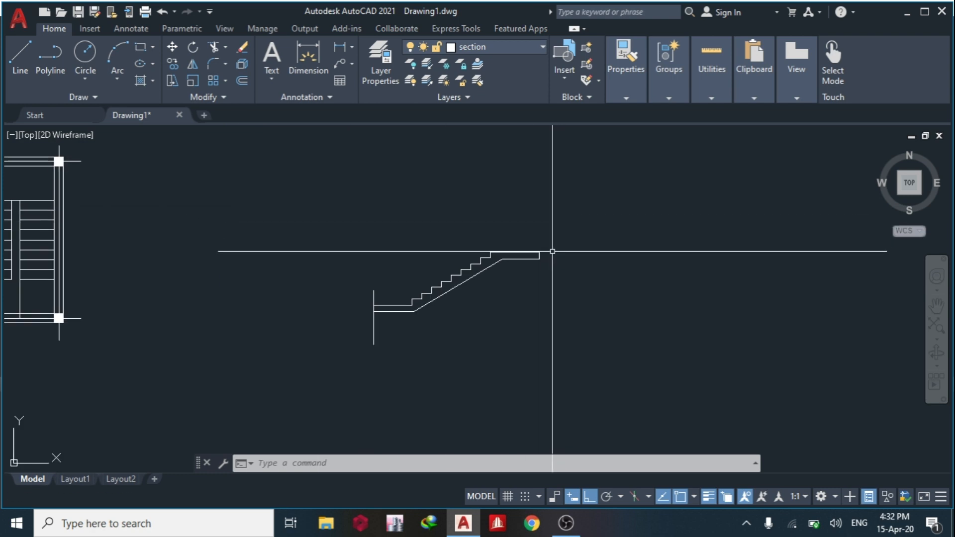
Offset the upper landing's end line 230 inward to mark the beam width.
{"action": "scroll", "coordinate": [539, 254], "scroll_direction": "up", "scroll_amount": 4}
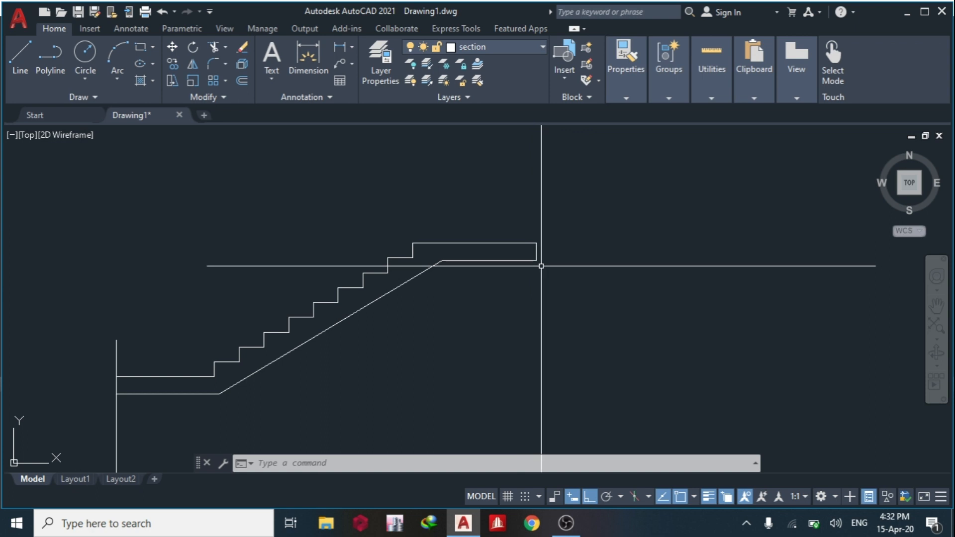
{"action": "key", "text": "Return"}
{"action": "type", "text": "230"}
{"action": "key", "text": "Return"}
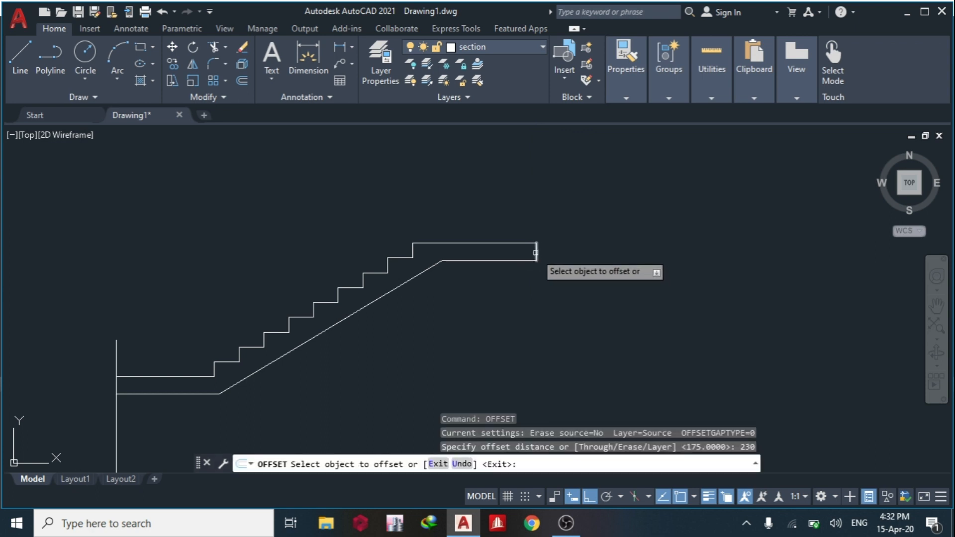
{"action": "left_click", "coordinate": [535, 253]}
{"action": "left_click", "coordinate": [500, 267]}
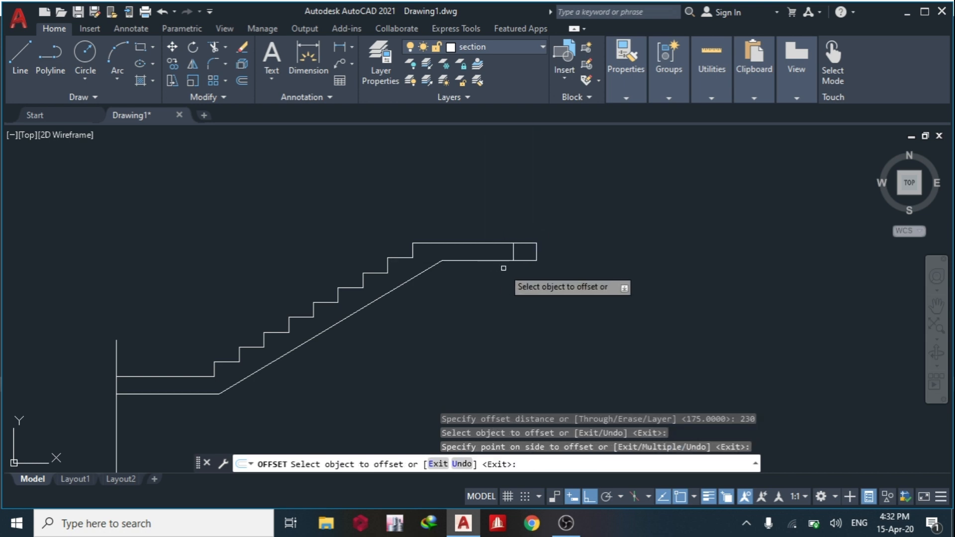
{"action": "key", "text": "Escape"}
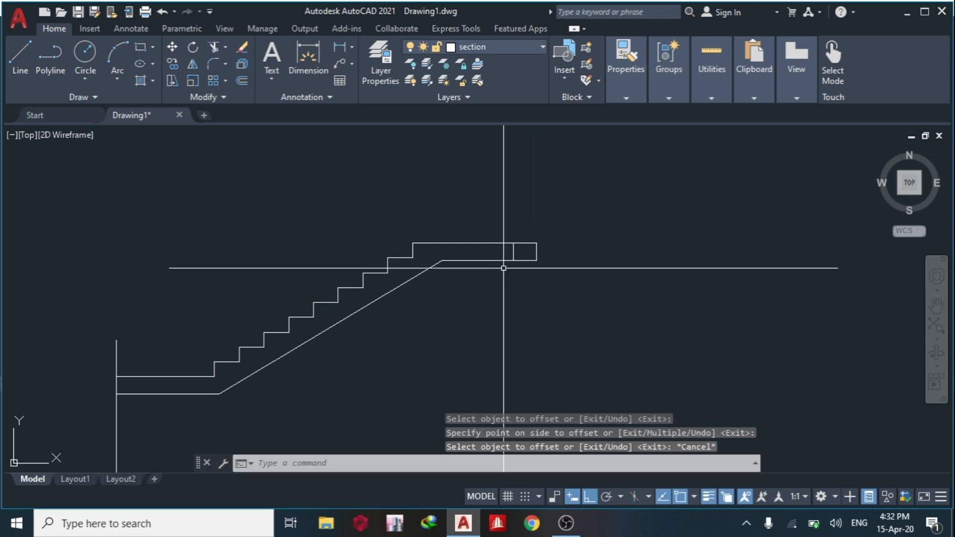
Offset the upper landing's top line 450 downward to mark the beam depth.
{"action": "key", "text": "Return"}
{"action": "type", "text": "450"}
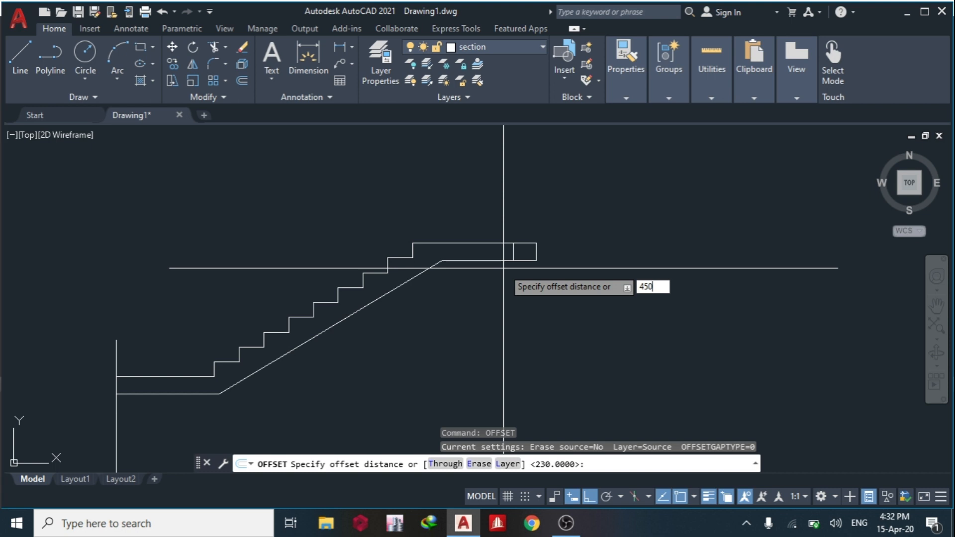
{"action": "key", "text": "Return"}
{"action": "left_click", "coordinate": [523, 244]}
{"action": "left_click", "coordinate": [539, 320]}
{"action": "key", "text": "Escape"}
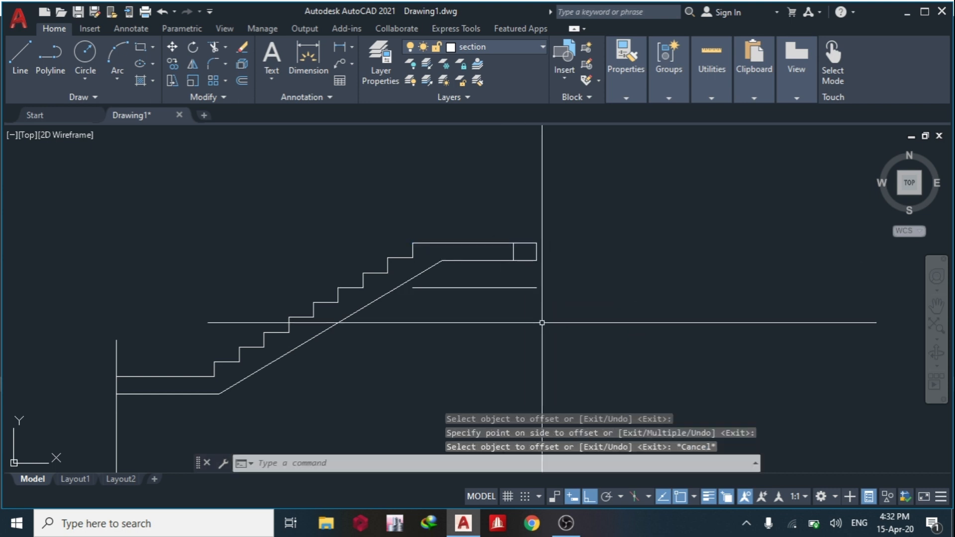
Chamfer both vertical beam lines at the landing's end to the 450 offset line with zero distances, closing the beam outline.
{"action": "type", "text": "ch"}
{"action": "left_click", "coordinate": [601, 366]}
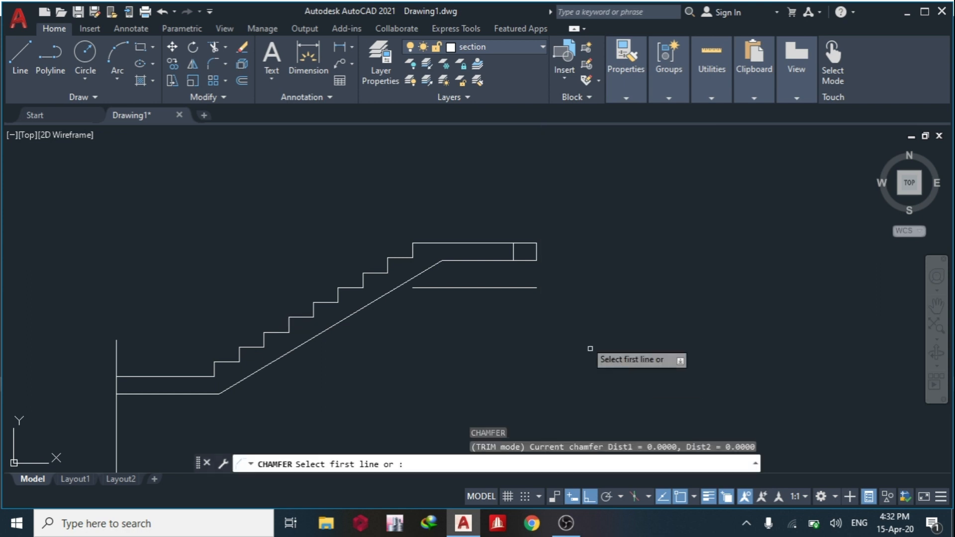
{"action": "left_click", "coordinate": [535, 251]}
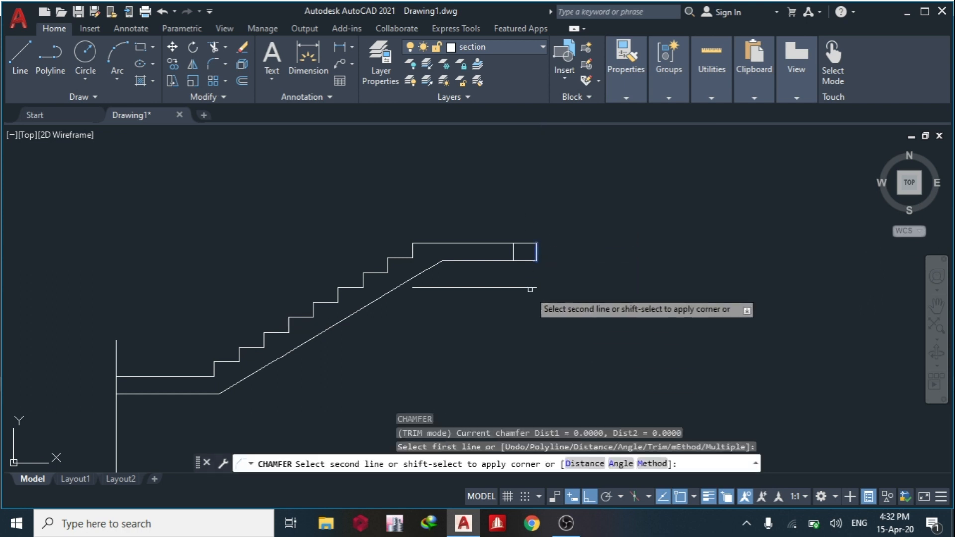
{"action": "left_click", "coordinate": [528, 285]}
{"action": "key", "text": "Return"}
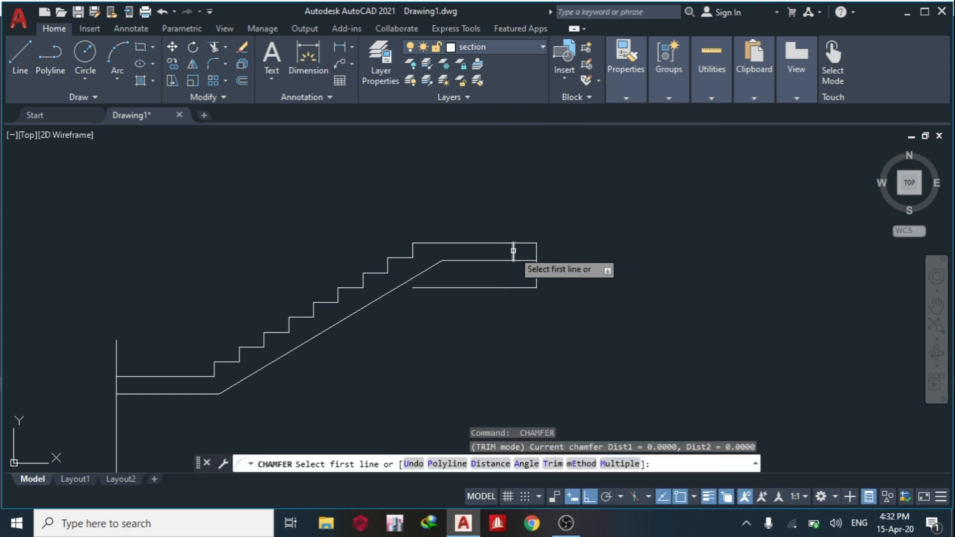
{"action": "left_click", "coordinate": [513, 251]}
{"action": "left_click", "coordinate": [528, 287]}
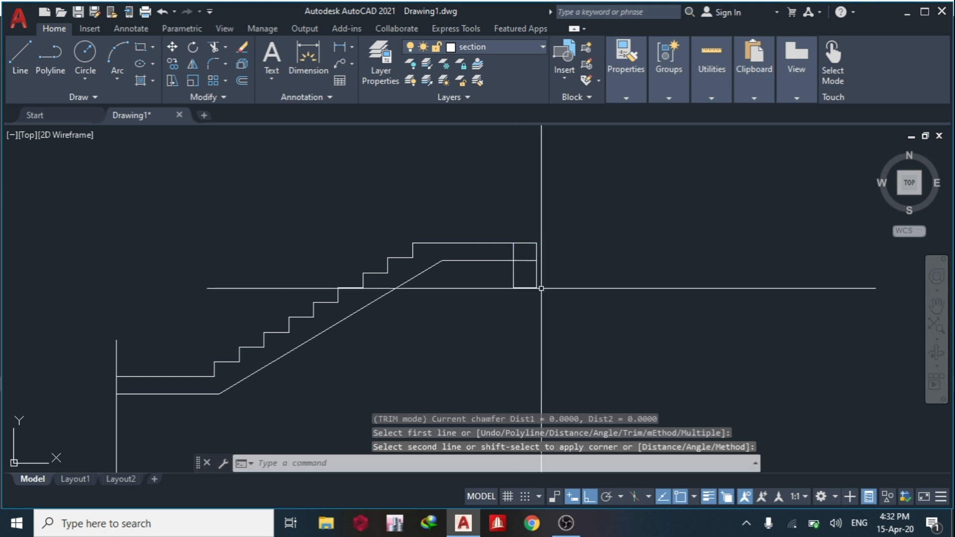
Trim the landing's underside and the inner vertical line's upper part where they cross inside the beam.
{"action": "scroll", "coordinate": [530, 267], "scroll_direction": "up", "scroll_amount": 2}
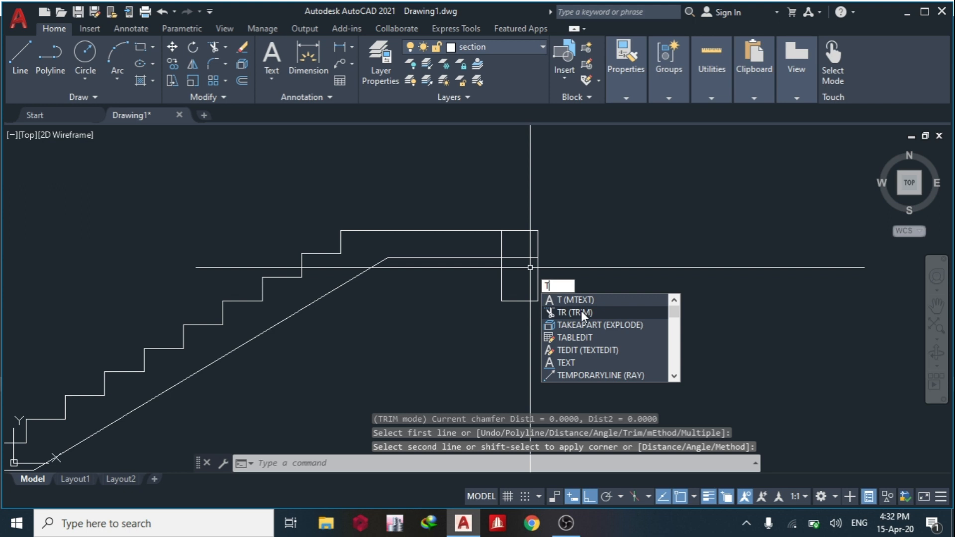
{"action": "left_click", "coordinate": [580, 310]}
{"action": "left_click", "coordinate": [517, 258]}
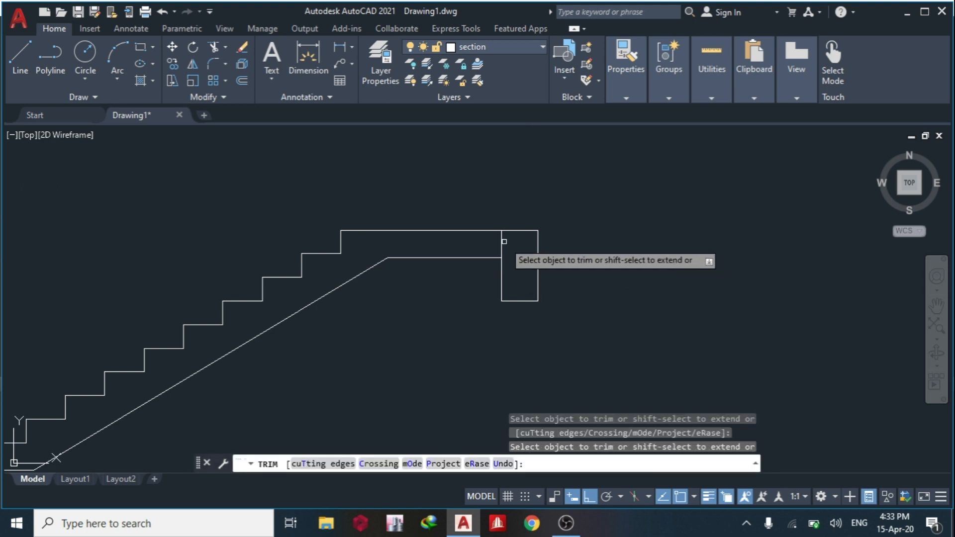
{"action": "key", "text": "Escape"}
{"action": "scroll", "coordinate": [558, 260], "scroll_direction": "down", "scroll_amount": 3}
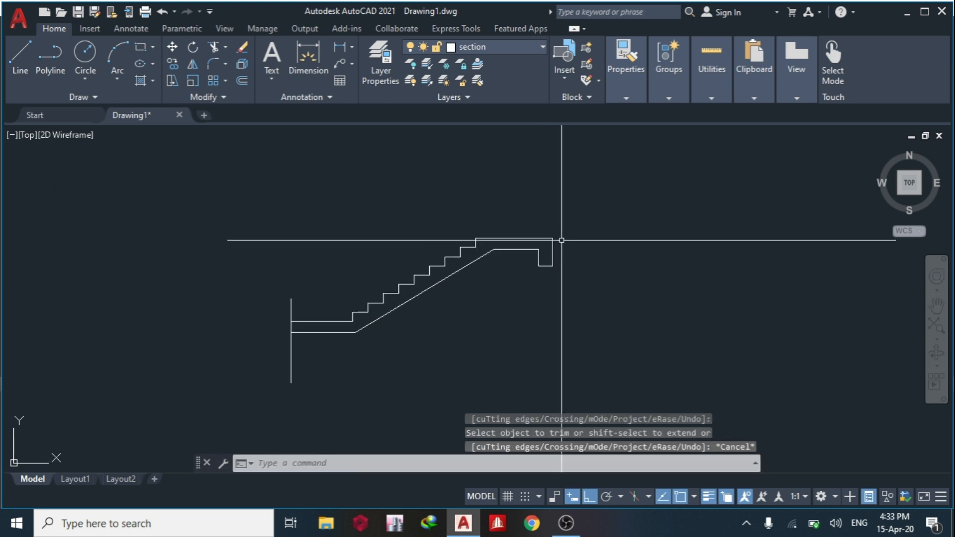
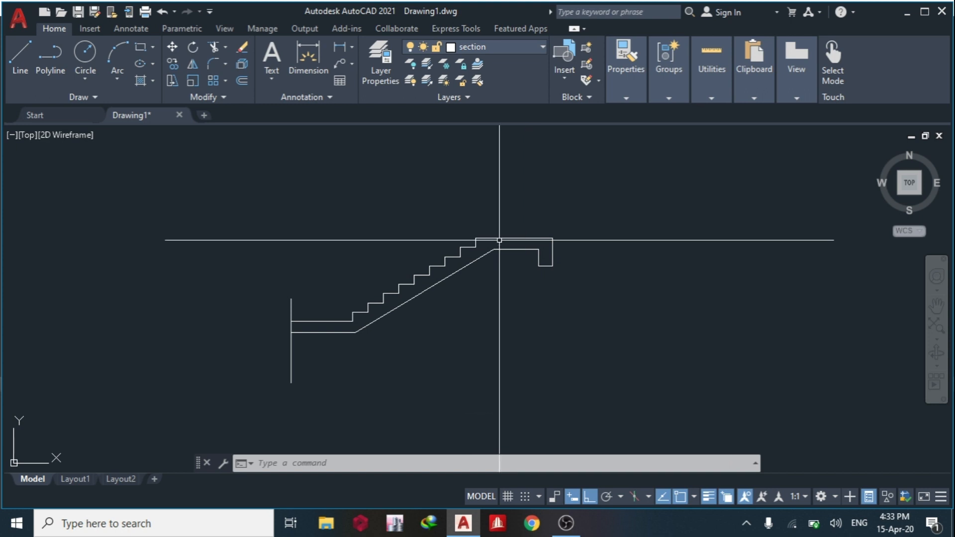
Turn on all layers and make the bottom rebar layer current.
{"action": "scroll", "coordinate": [539, 247], "scroll_direction": "up", "scroll_amount": 4}
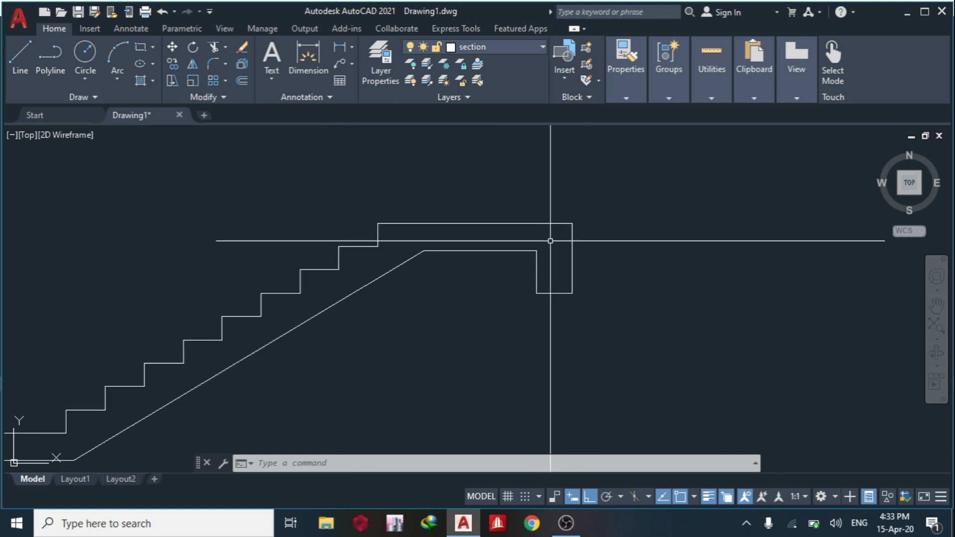
{"action": "left_click", "coordinate": [517, 43]}
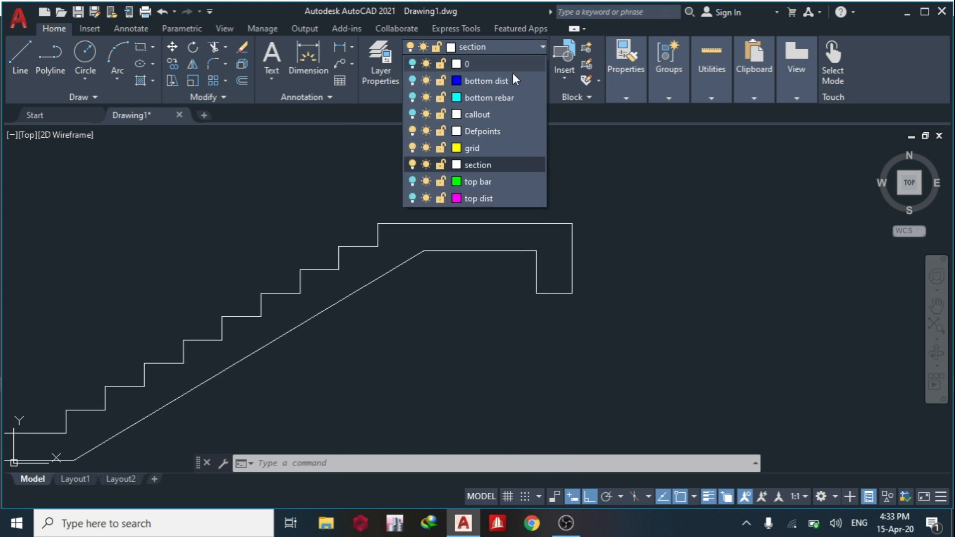
{"action": "left_click", "coordinate": [411, 81]}
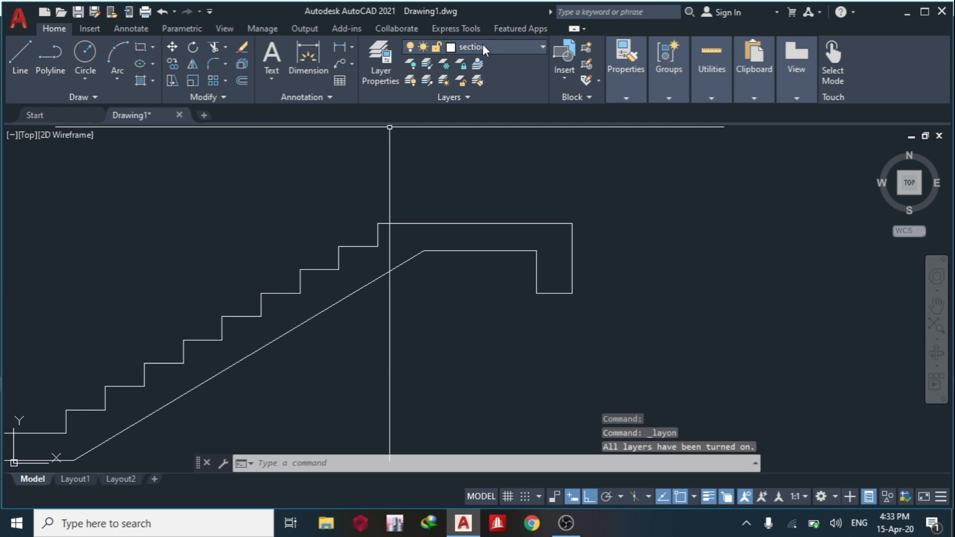
{"action": "left_click", "coordinate": [520, 49]}
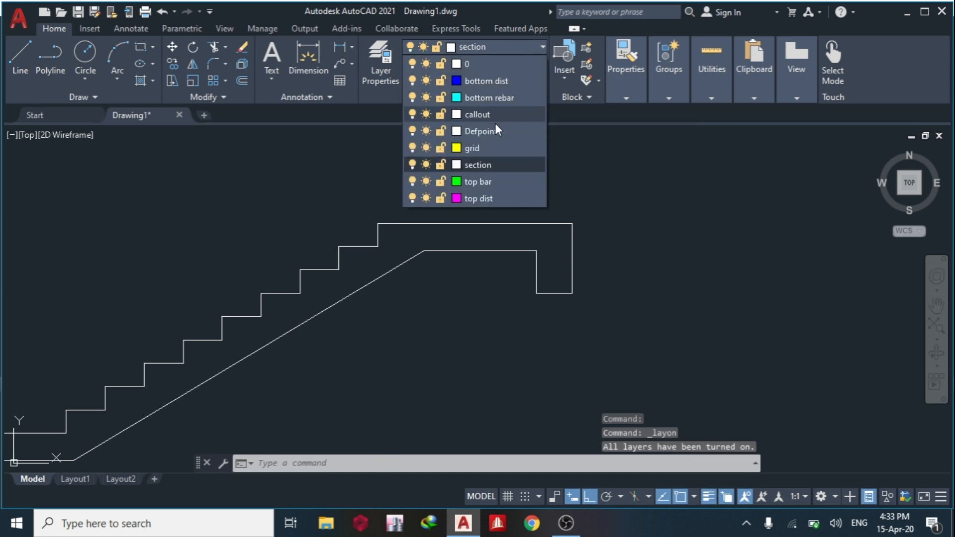
{"action": "left_click", "coordinate": [484, 98]}
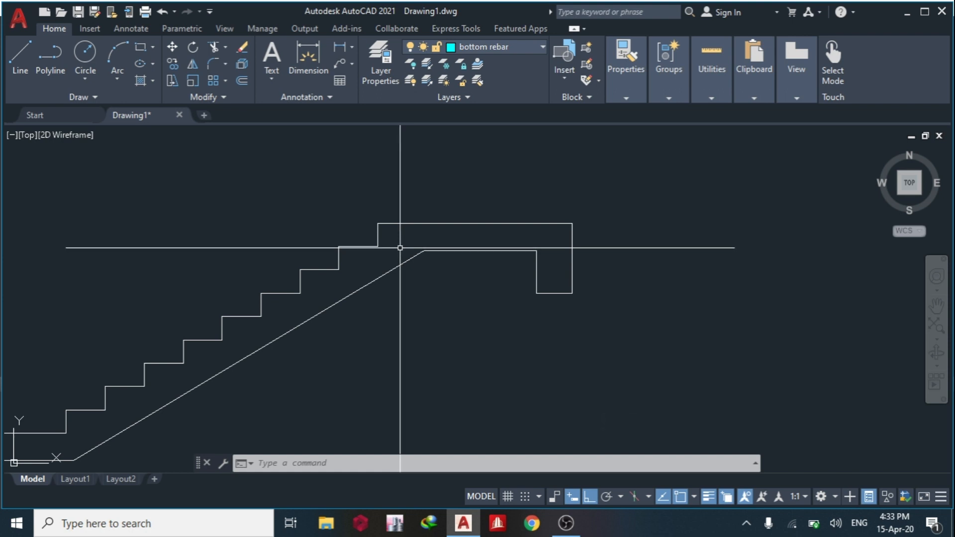
{"action": "left_click", "coordinate": [21, 47]}
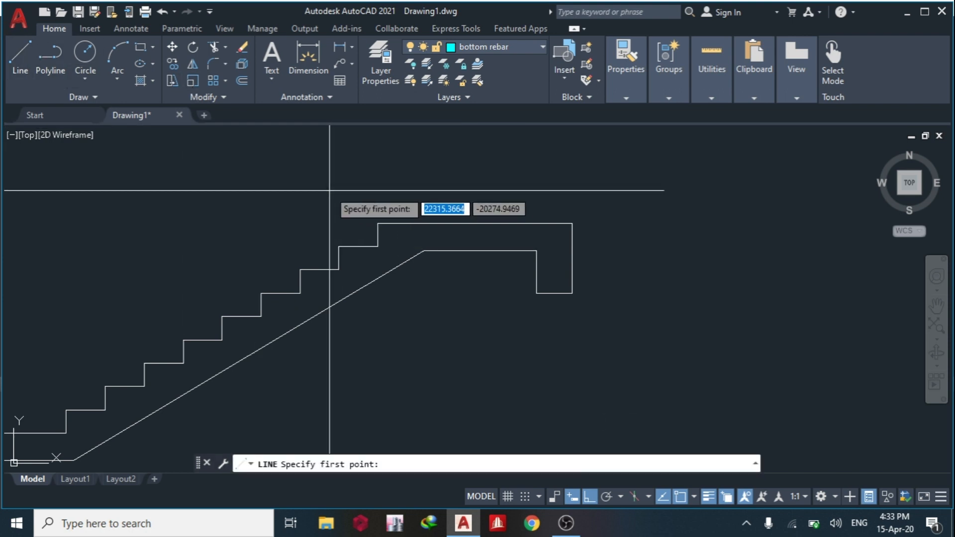
{"action": "key", "text": "Escape"}
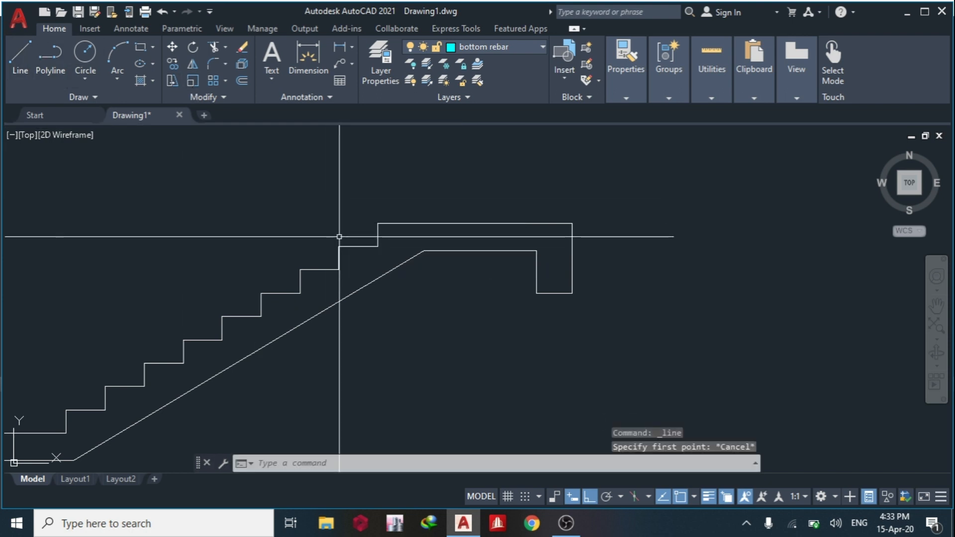
Offset the upper landing's underside line 20 upward to mark the bottom bar.
{"action": "key", "text": "Return"}
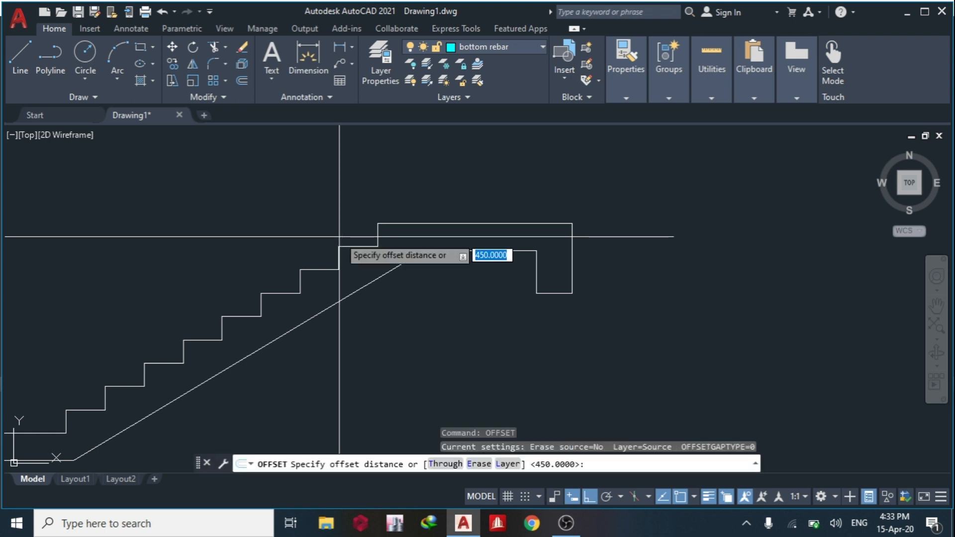
{"action": "key", "text": "Return"}
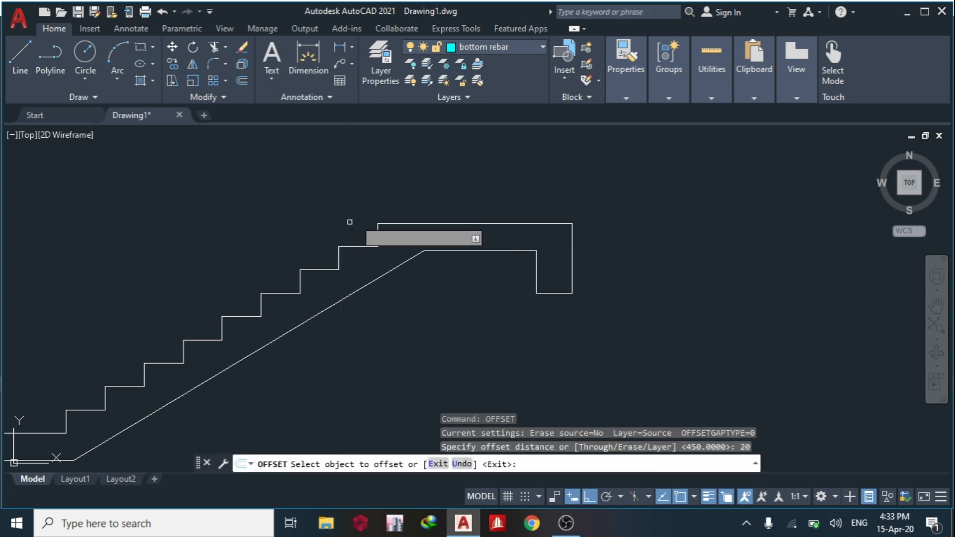
{"action": "left_click", "coordinate": [461, 251]}
{"action": "left_click", "coordinate": [458, 242]}
{"action": "key", "text": "Escape"}
{"action": "middle_click_drag", "start_coordinate": [483, 246], "coordinate": [406, 246]}
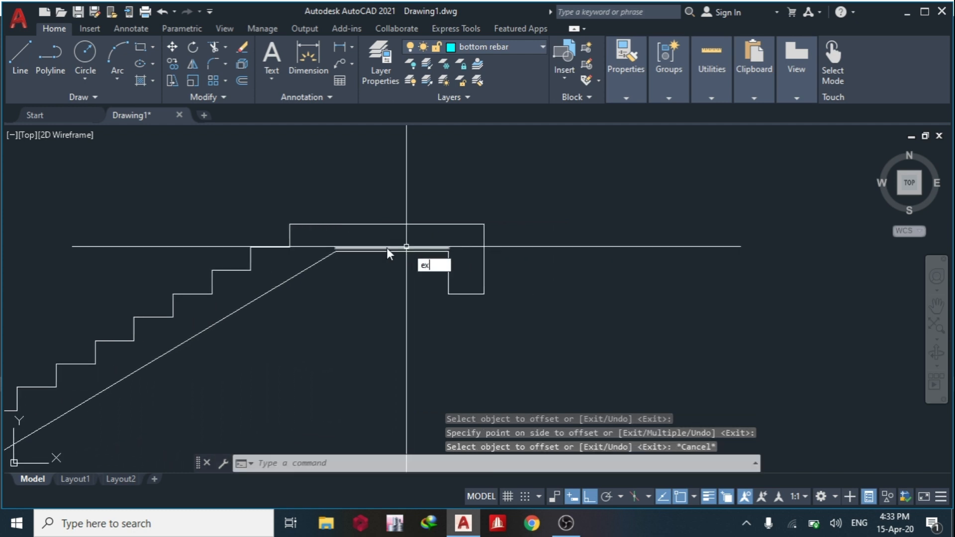
{"action": "key", "text": "Escape"}
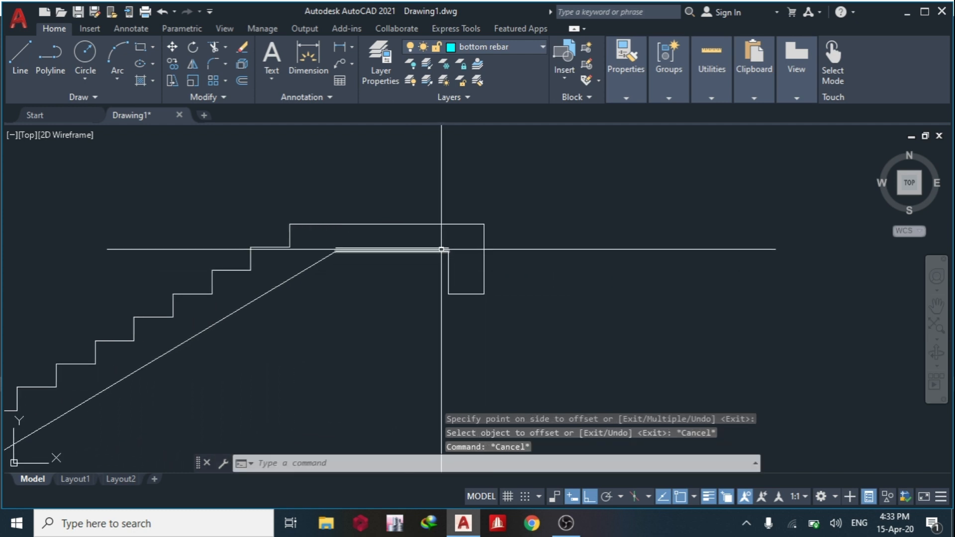
Offset the beam's outer vertical line and the upper landing's top line 20 inward.
{"action": "type", "text": "o"}
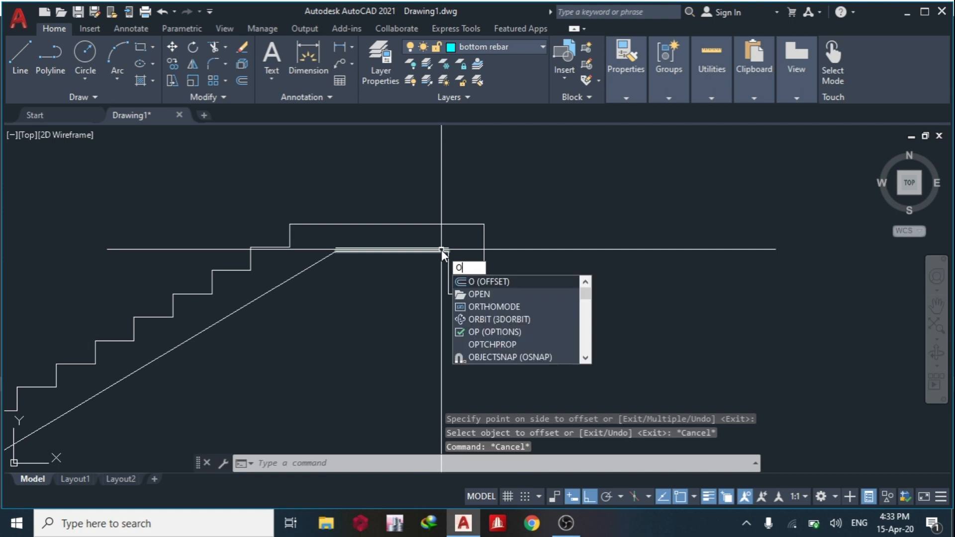
{"action": "key", "text": "Return"}
{"action": "key", "text": "Return"}
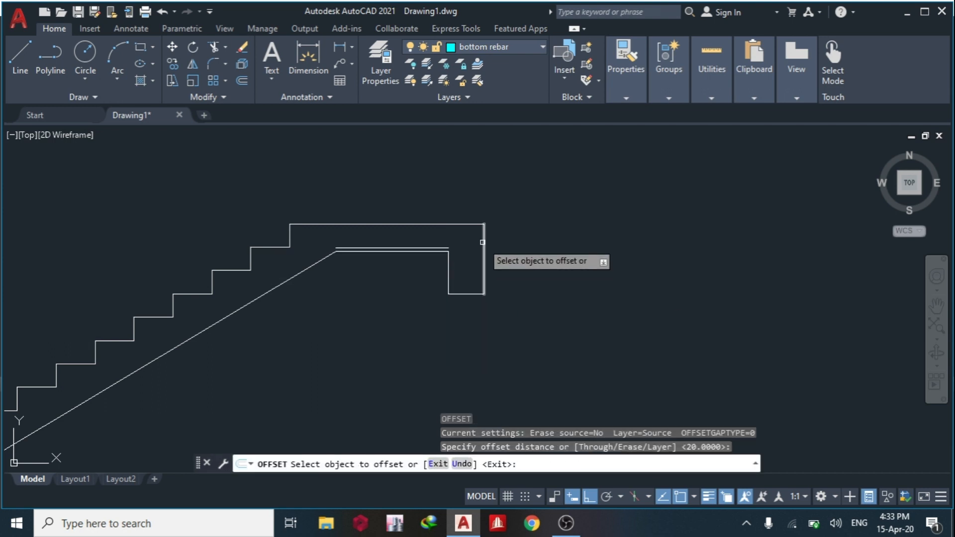
{"action": "left_click", "coordinate": [484, 234]}
{"action": "left_click", "coordinate": [431, 238]}
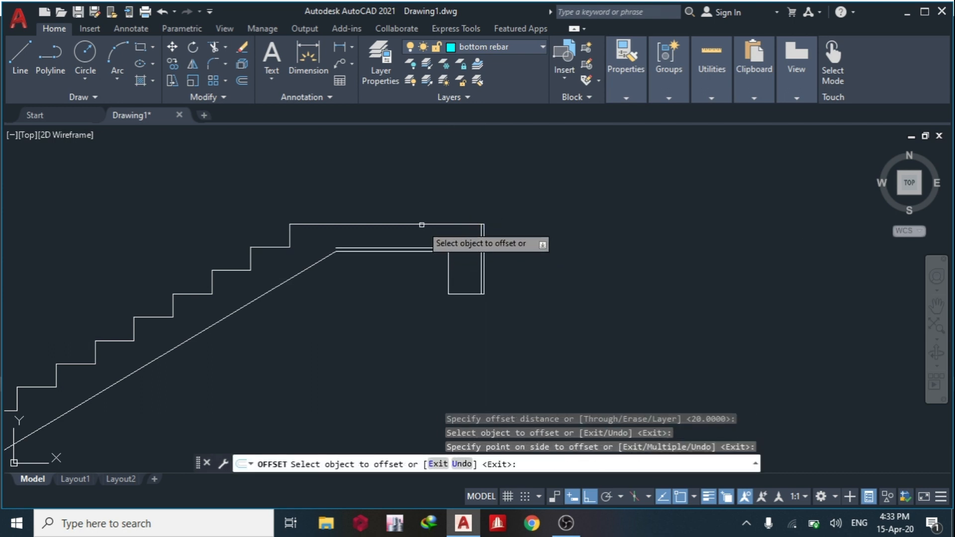
{"action": "left_click", "coordinate": [420, 223]}
{"action": "left_click", "coordinate": [411, 245]}
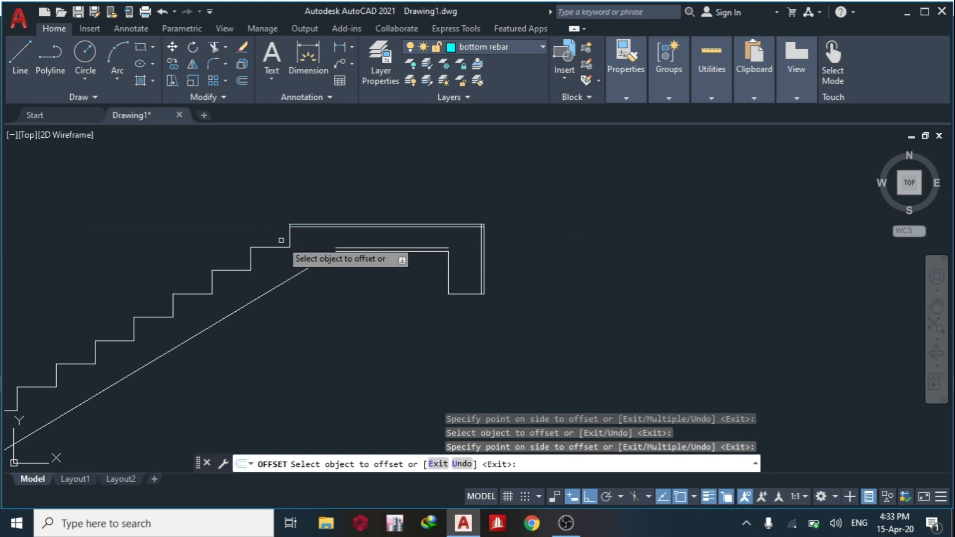
{"action": "key", "text": "Escape"}
Chamfer the lower and upper landing offset lines to the vertical offset line with zero distances to form closed bar corners.
{"action": "type", "text": "cha"}
{"action": "key", "text": "Return"}
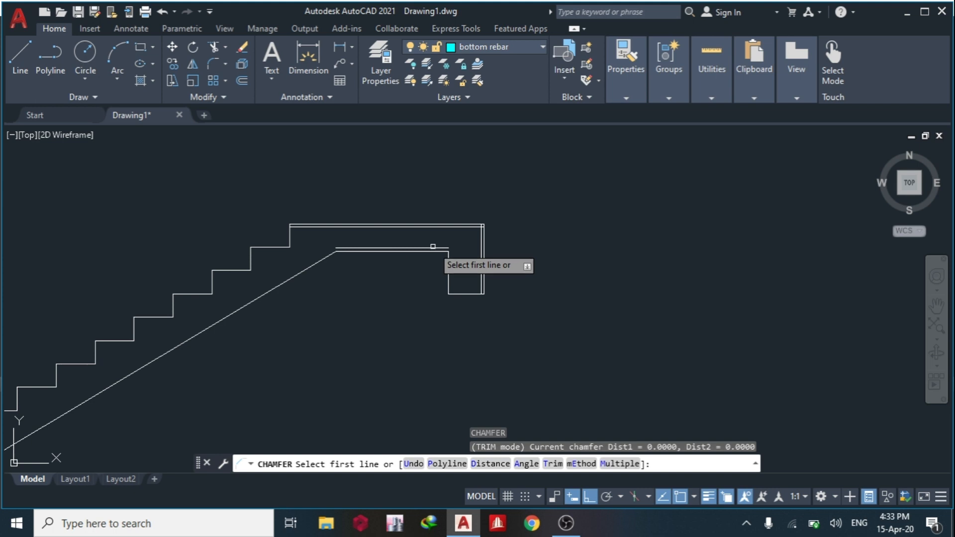
{"action": "left_click", "coordinate": [443, 248]}
{"action": "scroll", "coordinate": [465, 248], "scroll_direction": "up", "scroll_amount": 2}
{"action": "left_click", "coordinate": [481, 242]}
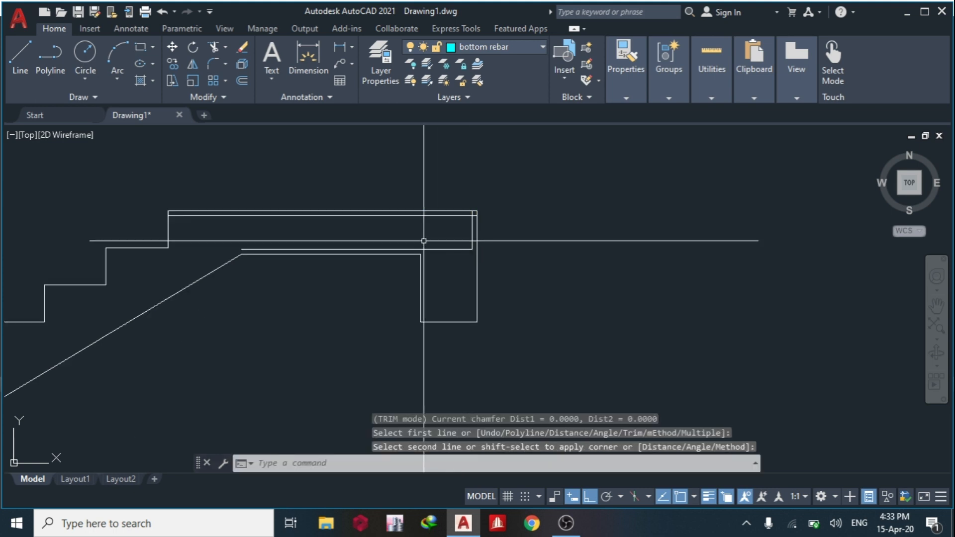
{"action": "key", "text": "Return"}
{"action": "left_click", "coordinate": [426, 217]}
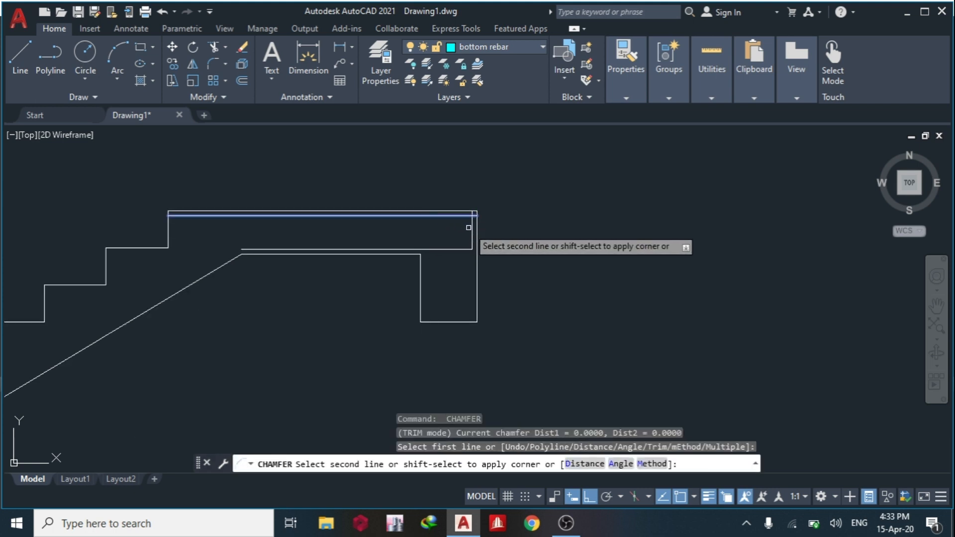
{"action": "left_click", "coordinate": [472, 230]}
{"action": "middle_click_drag", "start_coordinate": [344, 230], "coordinate": [449, 240]}
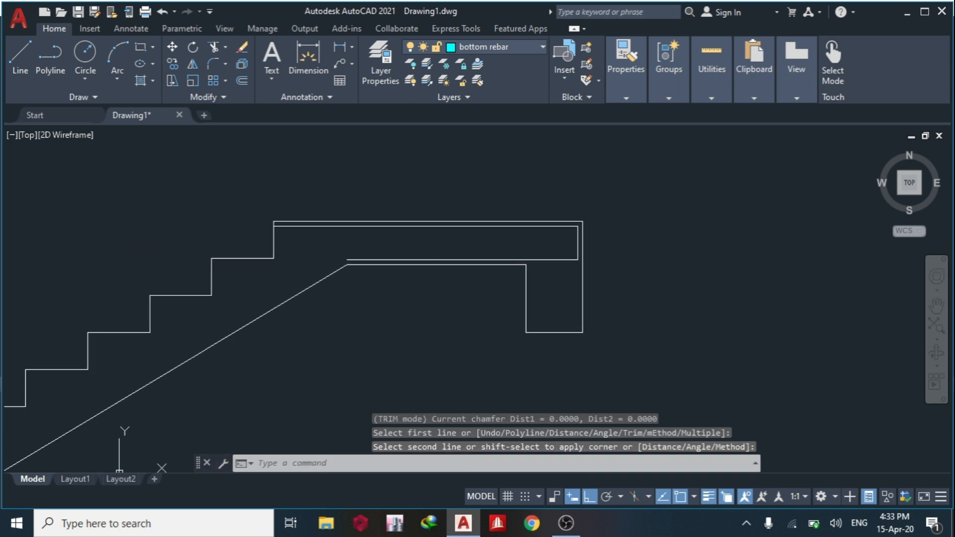
Move the lower landing offset line and the vertical end line to the bottom rebar layer.
{"action": "scroll", "coordinate": [567, 262], "scroll_direction": "up", "scroll_amount": 4}
{"action": "left_click", "coordinate": [595, 260]}
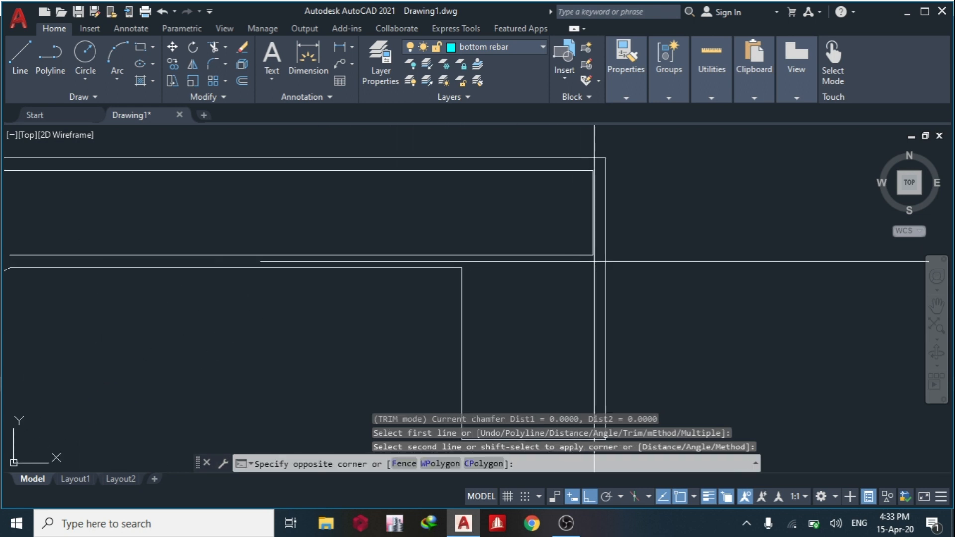
{"action": "left_click", "coordinate": [565, 241]}
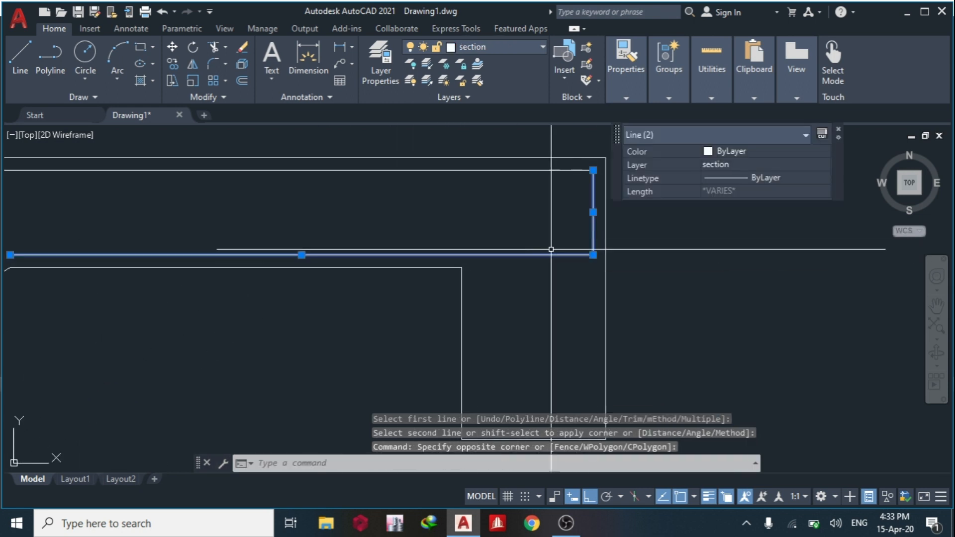
{"action": "left_click", "coordinate": [753, 168]}
{"action": "left_click", "coordinate": [752, 201]}
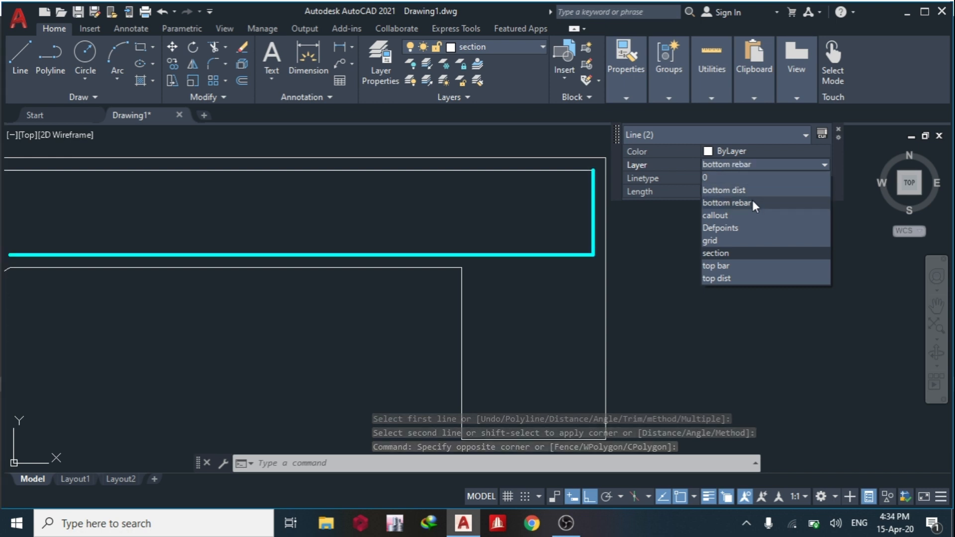
{"action": "key", "text": "Escape"}
Move the offset line beneath the upper landing's top edge to the top bar layer.
{"action": "left_click", "coordinate": [576, 170]}
{"action": "key", "text": "Escape"}
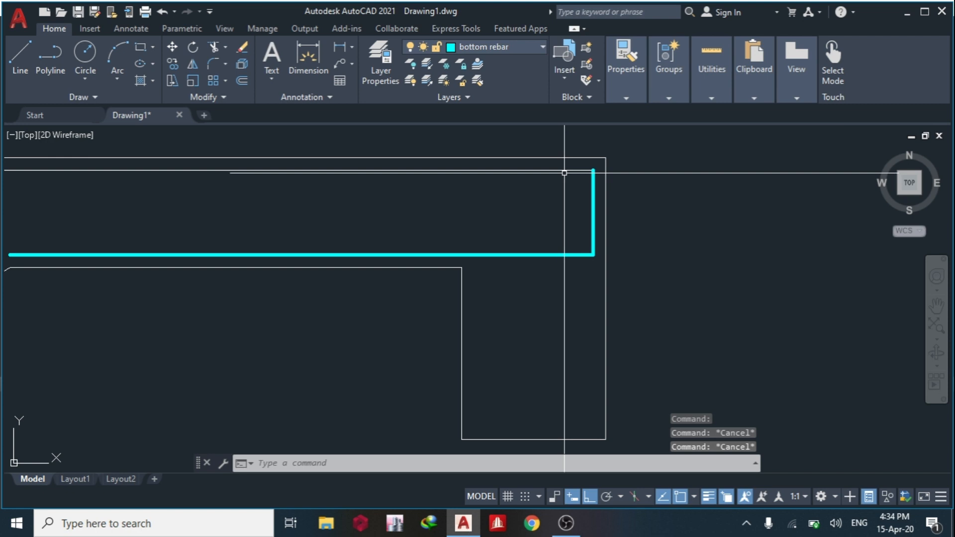
{"action": "left_click", "coordinate": [566, 171]}
{"action": "left_click", "coordinate": [720, 103]}
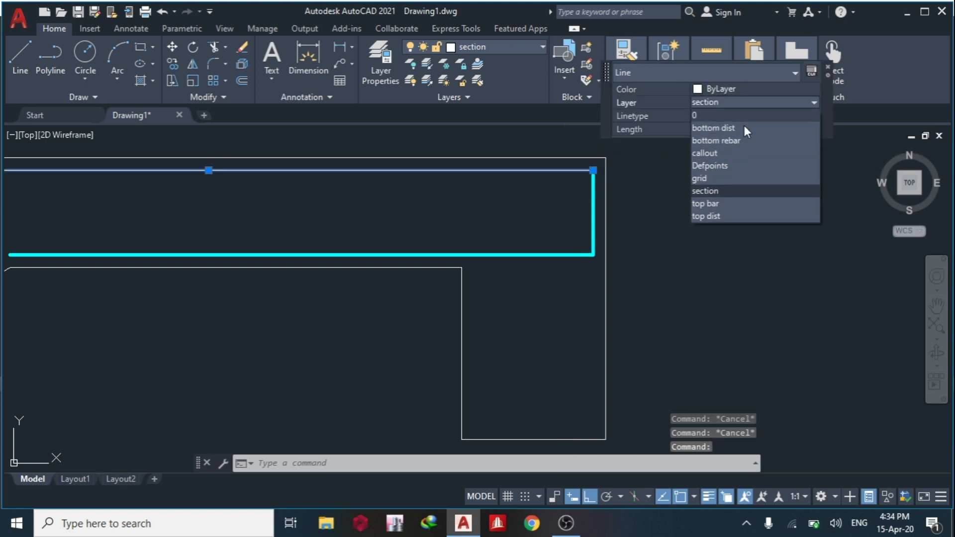
{"action": "left_click", "coordinate": [727, 201]}
{"action": "key", "text": "Escape"}
Offset the flight's sloping underside line 20 inward, toward the steps.
{"action": "scroll", "coordinate": [694, 206], "scroll_direction": "down", "scroll_amount": 6}
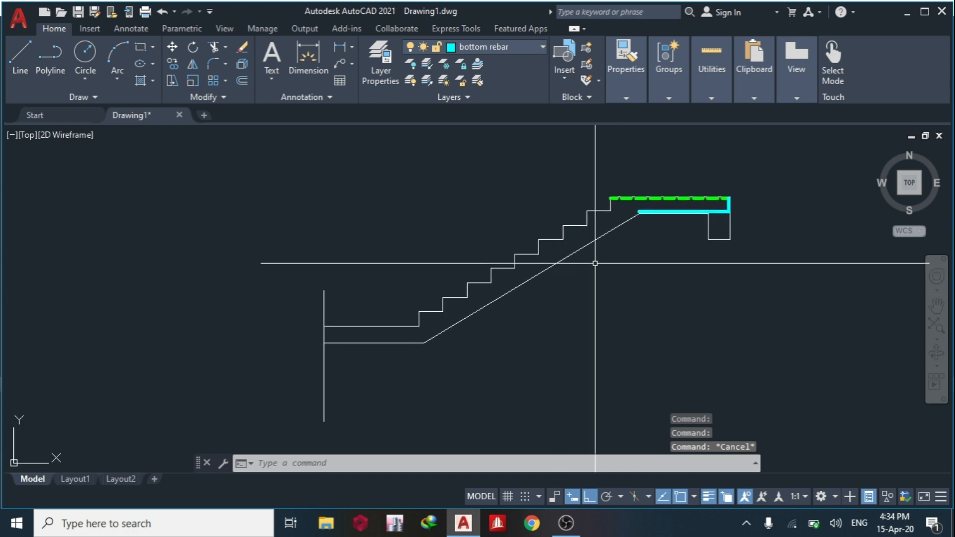
{"action": "type", "text": "o"}
{"action": "key", "text": "Return"}
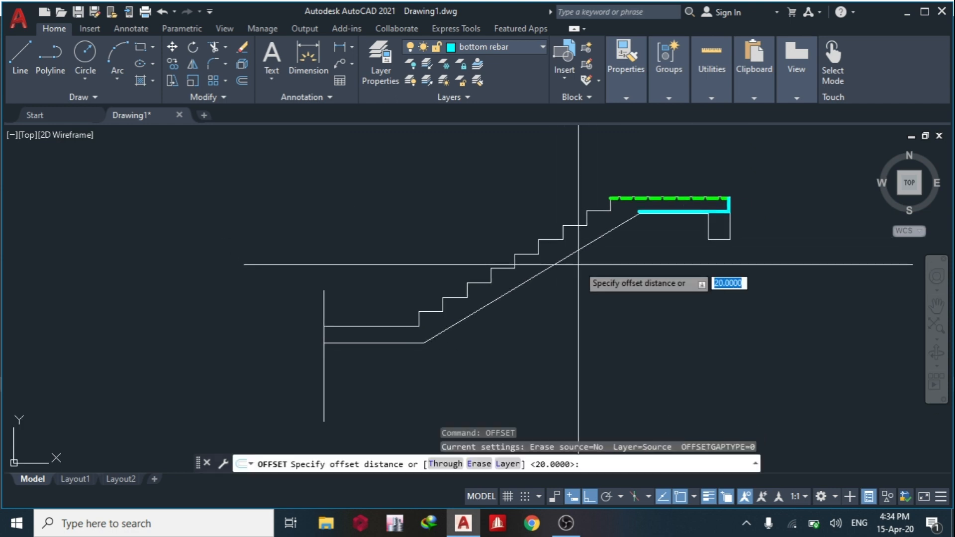
{"action": "key", "text": "Return"}
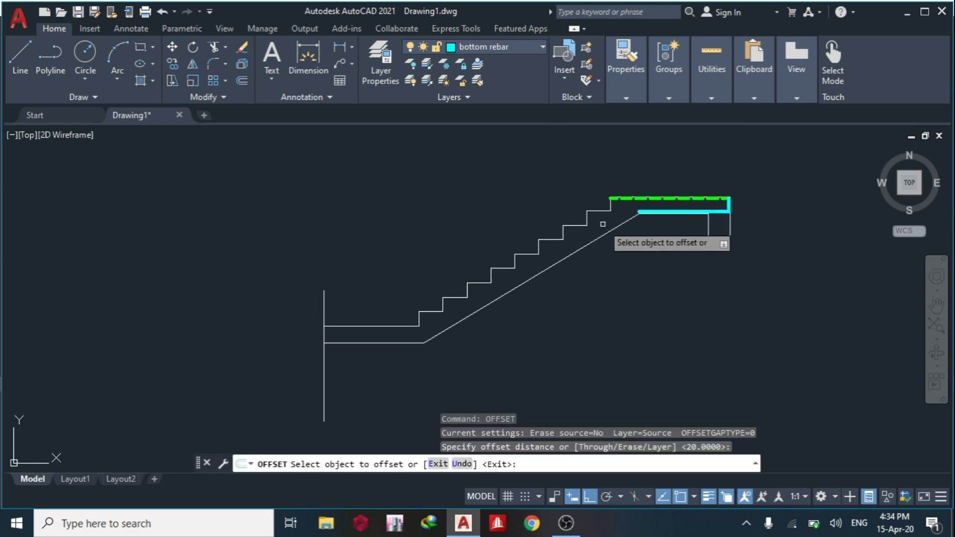
{"action": "left_click", "coordinate": [570, 255]}
{"action": "left_click", "coordinate": [558, 248]}
{"action": "scroll", "coordinate": [632, 213], "scroll_direction": "up", "scroll_amount": 6}
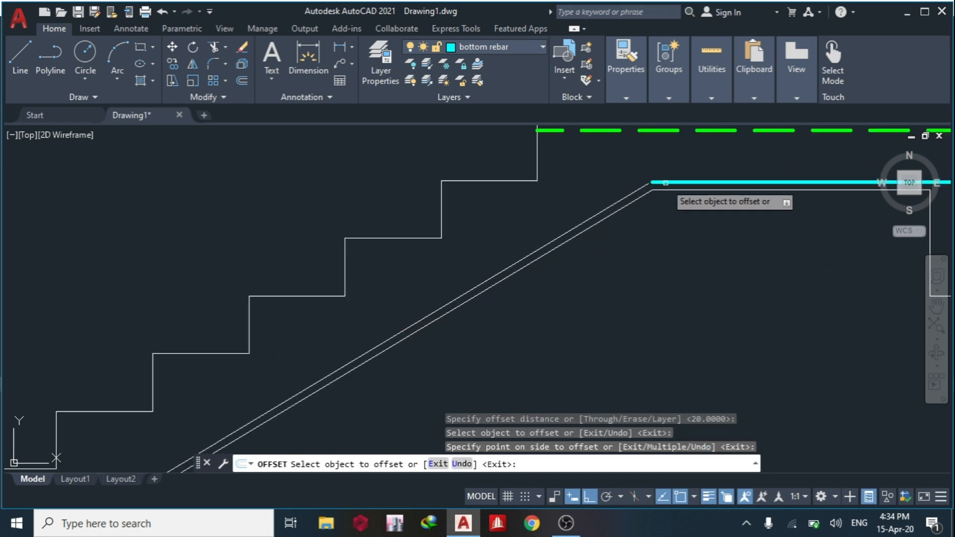
{"action": "key", "text": "Return"}
{"action": "key", "text": "Escape"}
{"action": "key", "text": "Escape"}
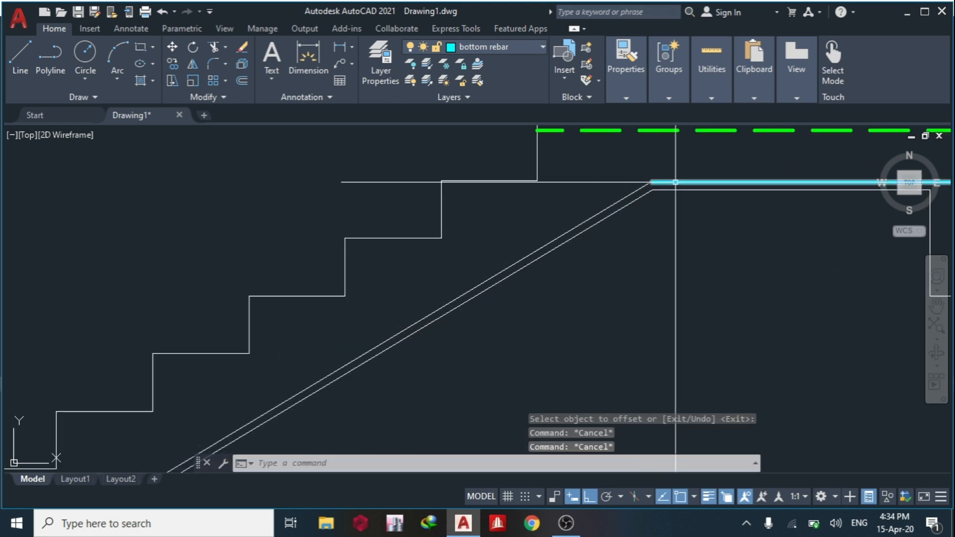
Match the sloping offset line's properties to the landing's bottom bar so it is on the bottom rebar layer.
{"action": "left_click", "coordinate": [673, 182]}
{"action": "left_click", "coordinate": [641, 186]}
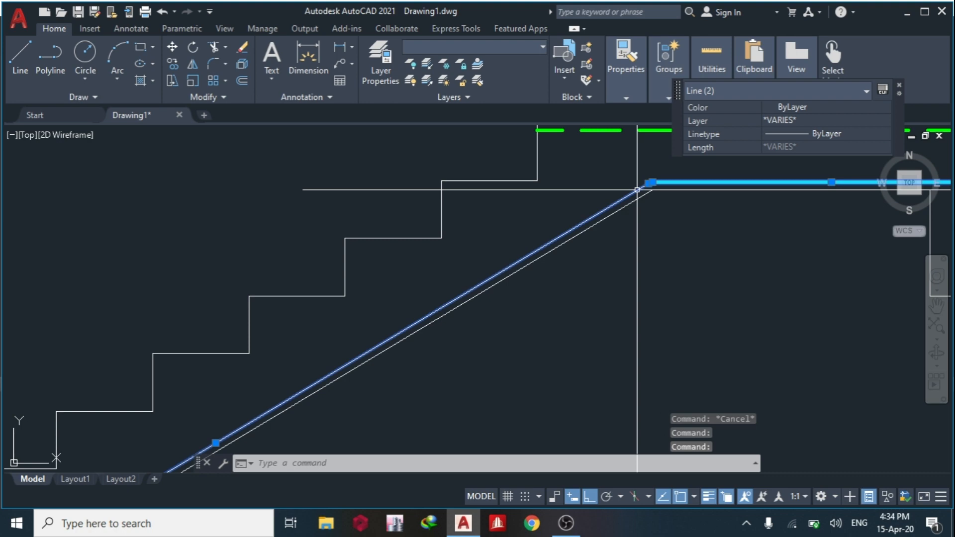
{"action": "key", "text": "Escape"}
{"action": "left_click", "coordinate": [675, 182]}
{"action": "type", "text": "M"}
{"action": "left_click", "coordinate": [726, 224]}
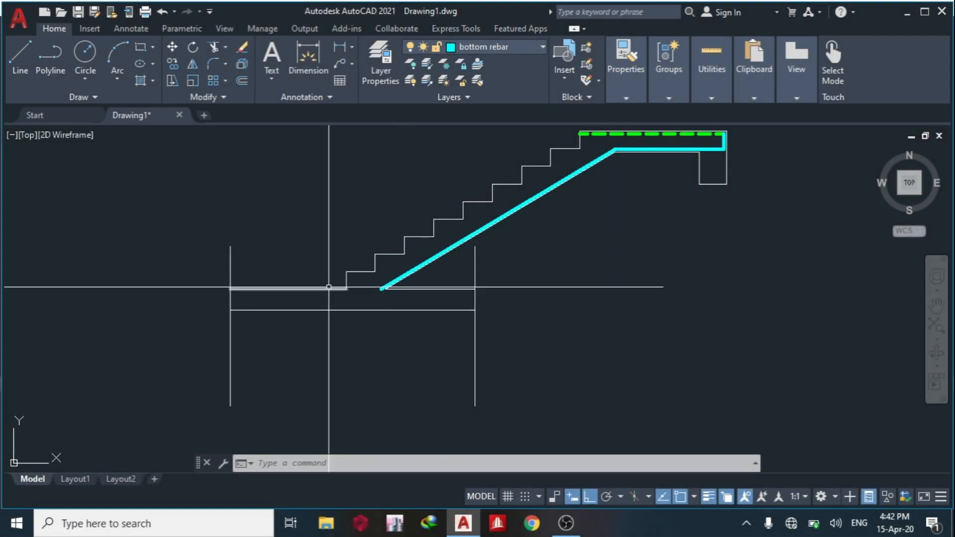
Try to extend the upper landing's top bar toward the flight.
{"action": "scroll", "coordinate": [362, 322], "scroll_direction": "up", "scroll_amount": 2}
{"action": "middle_click_drag", "start_coordinate": [363, 321], "coordinate": [394, 361]}
{"action": "middle_click_drag", "start_coordinate": [461, 266], "coordinate": [267, 386]}
{"action": "middle_click_drag", "start_coordinate": [380, 319], "coordinate": [297, 348]}
{"action": "type", "text": "R"}
{"action": "key", "text": "BackSpace"}
{"action": "type", "text": "E"}
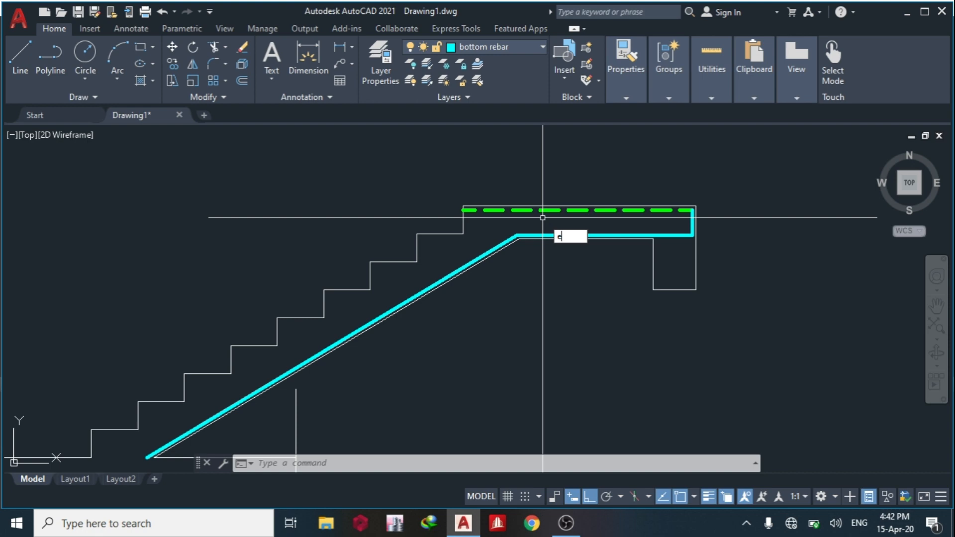
{"action": "key", "text": "Escape"}
{"action": "type", "text": "ex"}
{"action": "key", "text": "Return"}
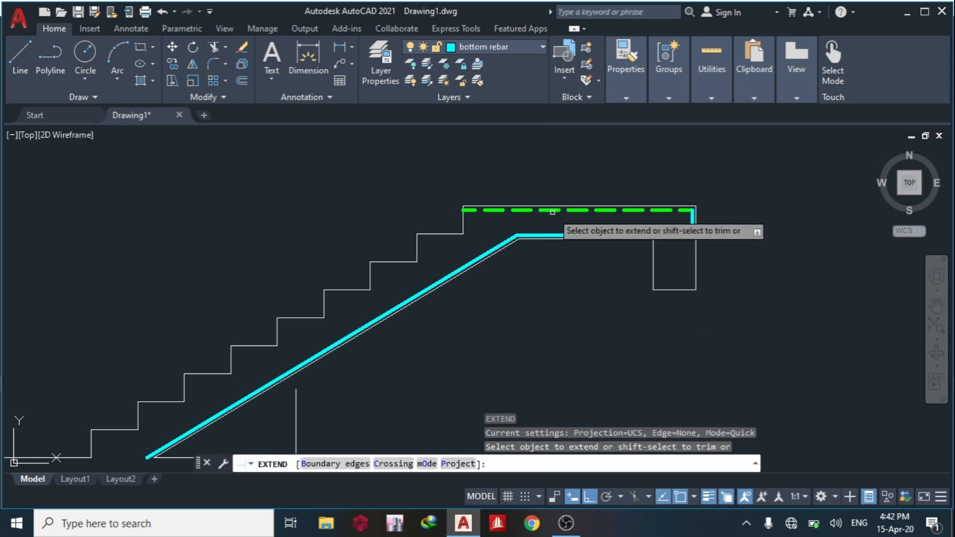
{"action": "left_click", "coordinate": [552, 211]}
{"action": "right_click", "coordinate": [554, 218]}
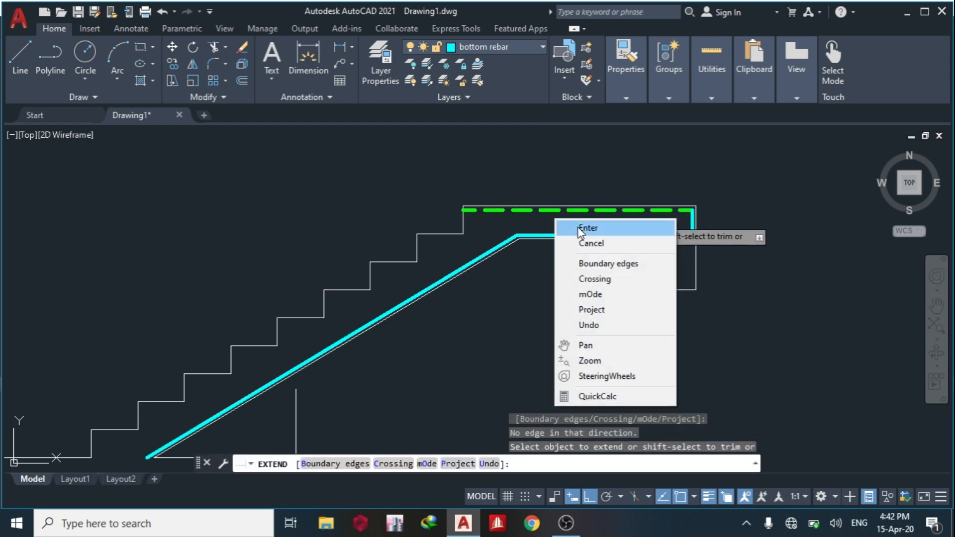
{"action": "key", "text": "Escape"}
{"action": "scroll", "coordinate": [479, 213], "scroll_direction": "up", "scroll_amount": 5}
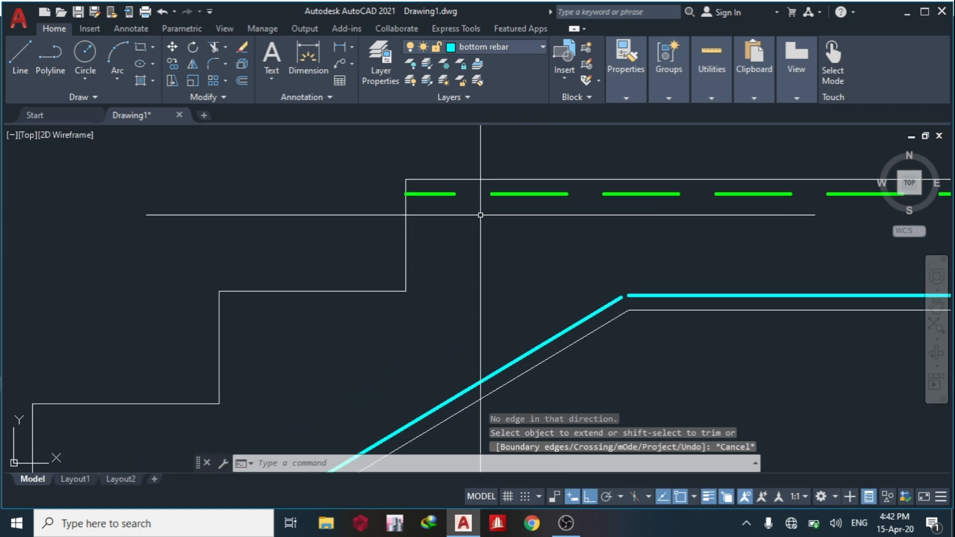
Extend the upper end of the flight's sloping bottom bar to the upper landing's top bar.
{"action": "scroll", "coordinate": [496, 249], "scroll_direction": "down", "scroll_amount": 3}
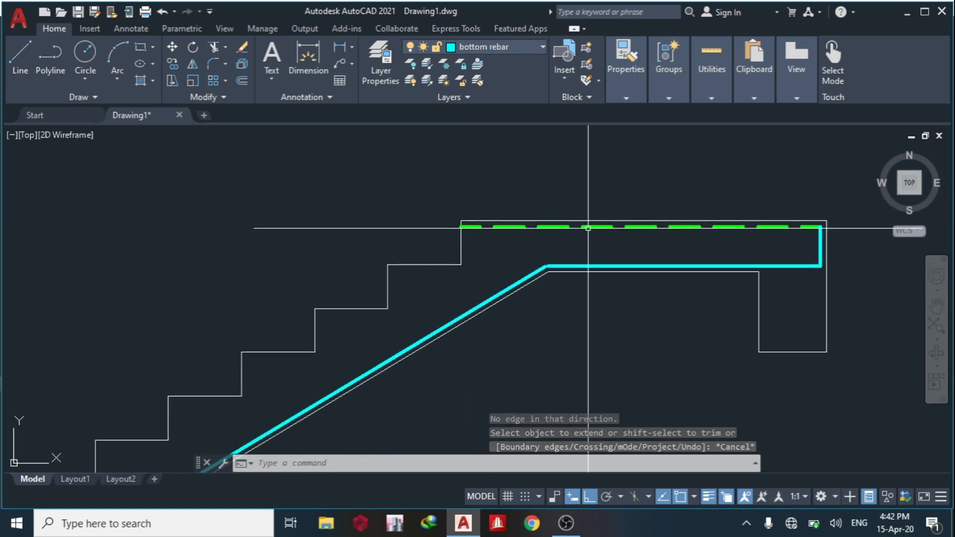
{"action": "left_click", "coordinate": [572, 227]}
{"action": "type", "text": "ex"}
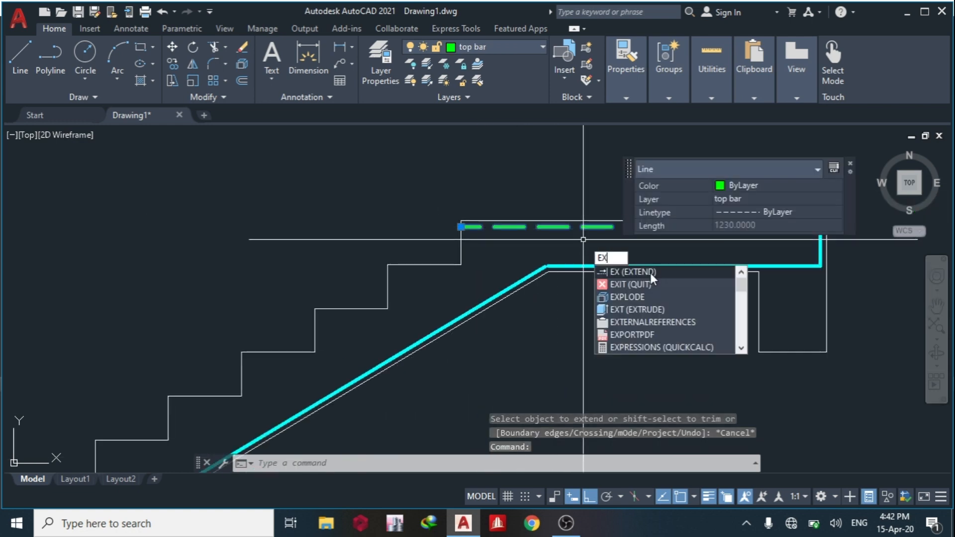
{"action": "left_click", "coordinate": [650, 272]}
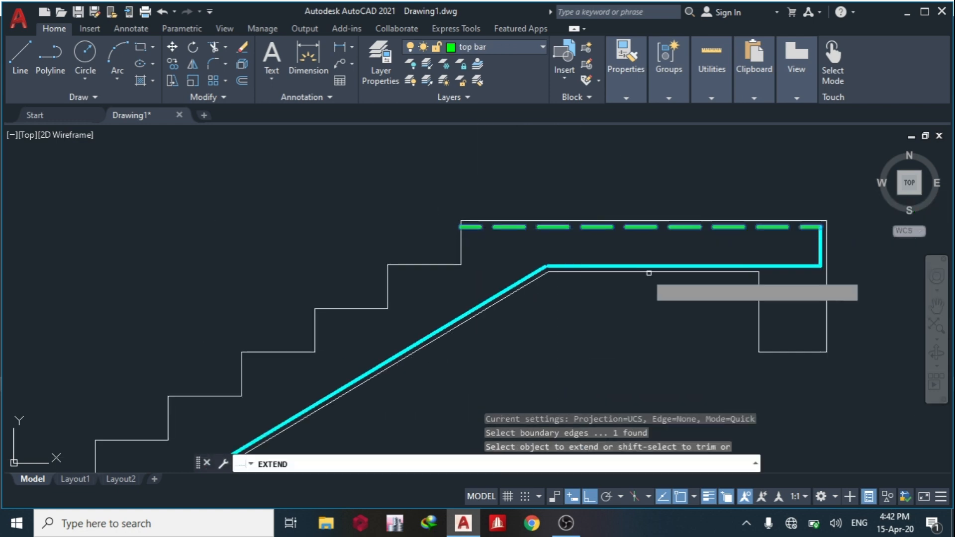
{"action": "left_click", "coordinate": [531, 275]}
{"action": "key", "text": "Escape"}
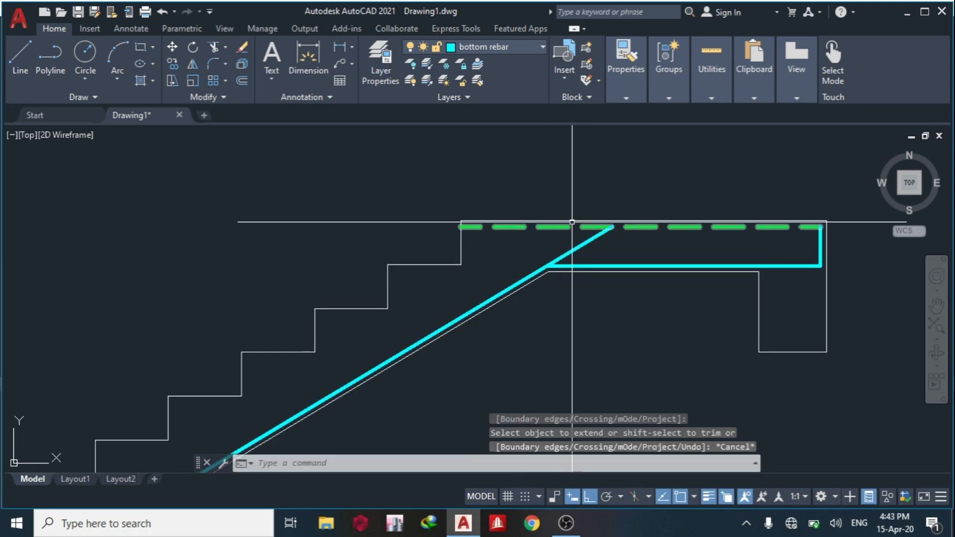
Offset the bottom line of the ground slab at the foot of the flight 20 upward.
{"action": "scroll", "coordinate": [451, 270], "scroll_direction": "up", "scroll_amount": 2}
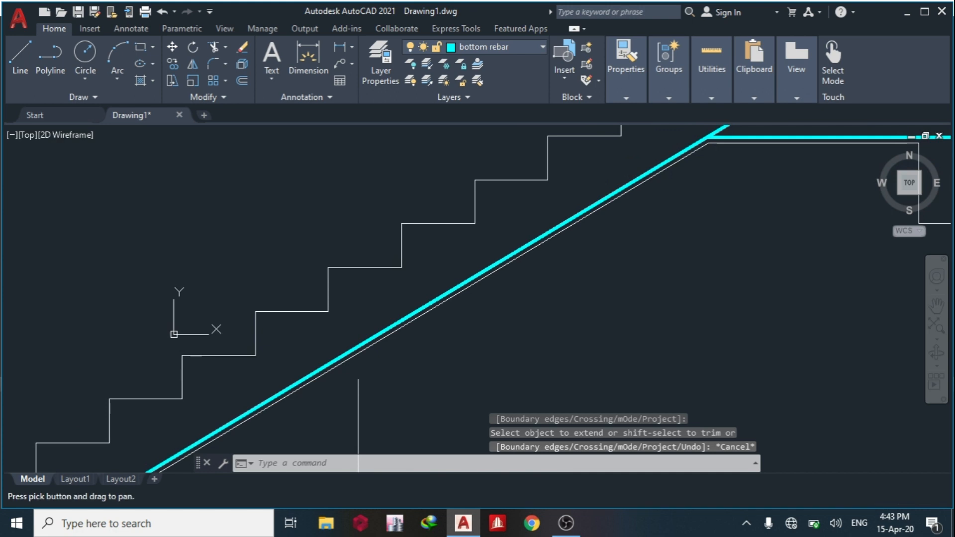
{"action": "scroll", "coordinate": [550, 260], "scroll_direction": "down", "scroll_amount": 3}
{"action": "scroll", "coordinate": [410, 297], "scroll_direction": "up", "scroll_amount": 2}
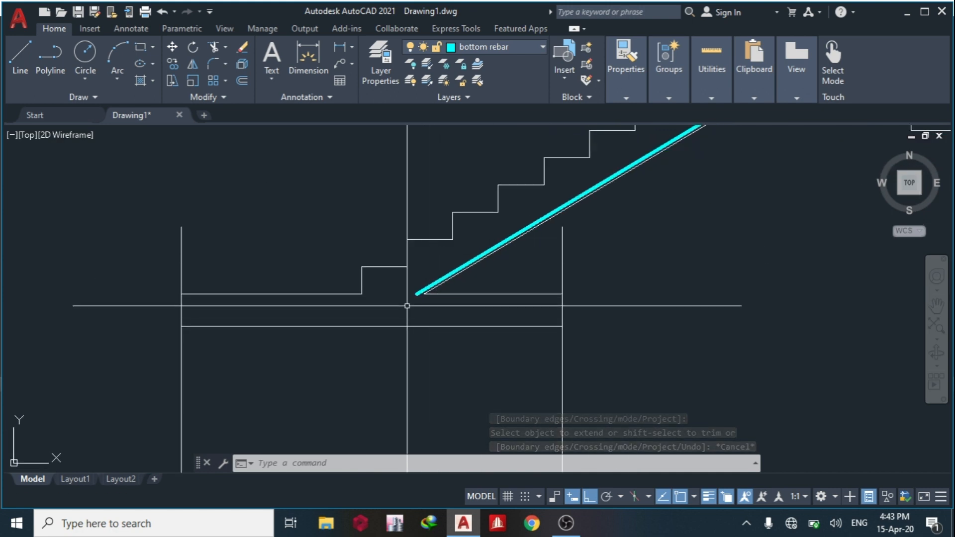
{"action": "key", "text": "Return"}
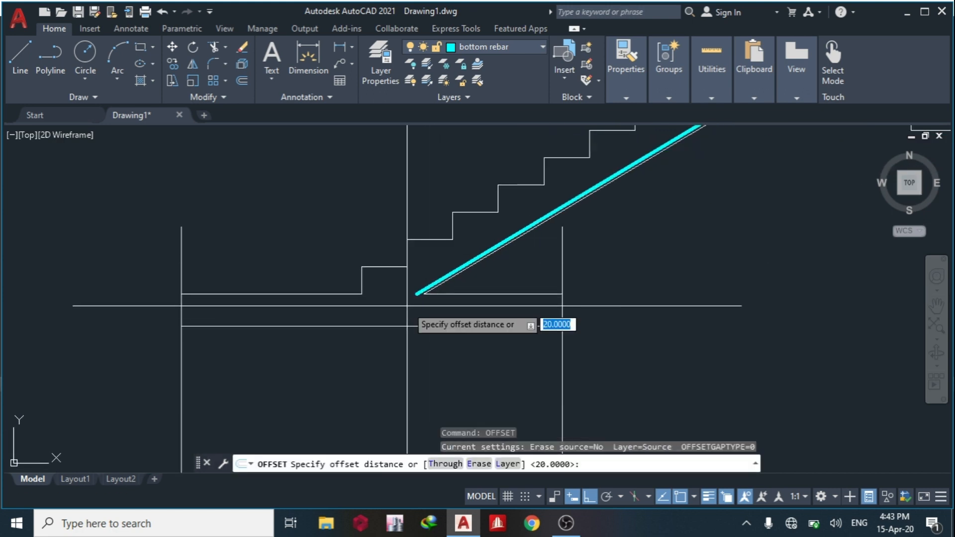
{"action": "key", "text": "Return"}
{"action": "left_click", "coordinate": [383, 325]}
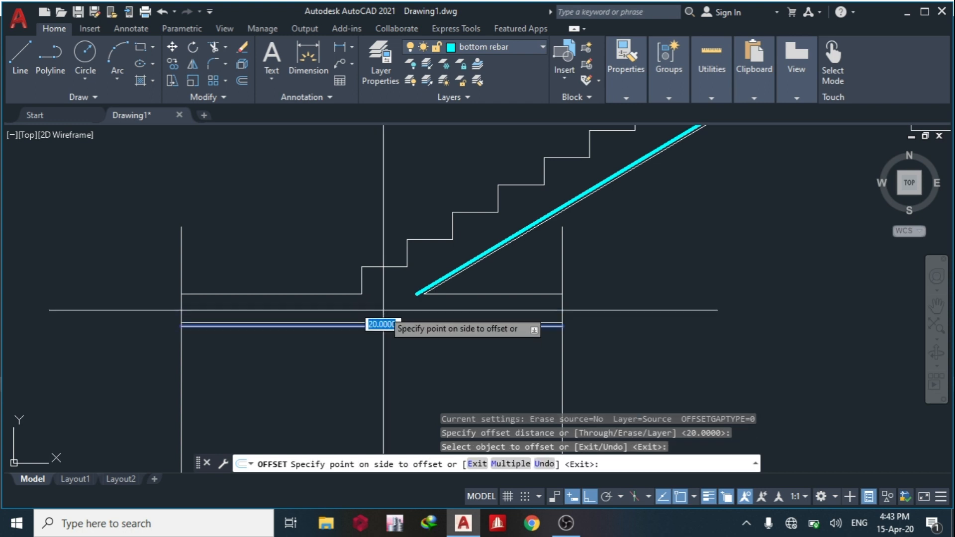
{"action": "left_click", "coordinate": [383, 310]}
{"action": "middle_click_drag", "start_coordinate": [400, 325], "coordinate": [408, 347]}
{"action": "key", "text": "Escape"}
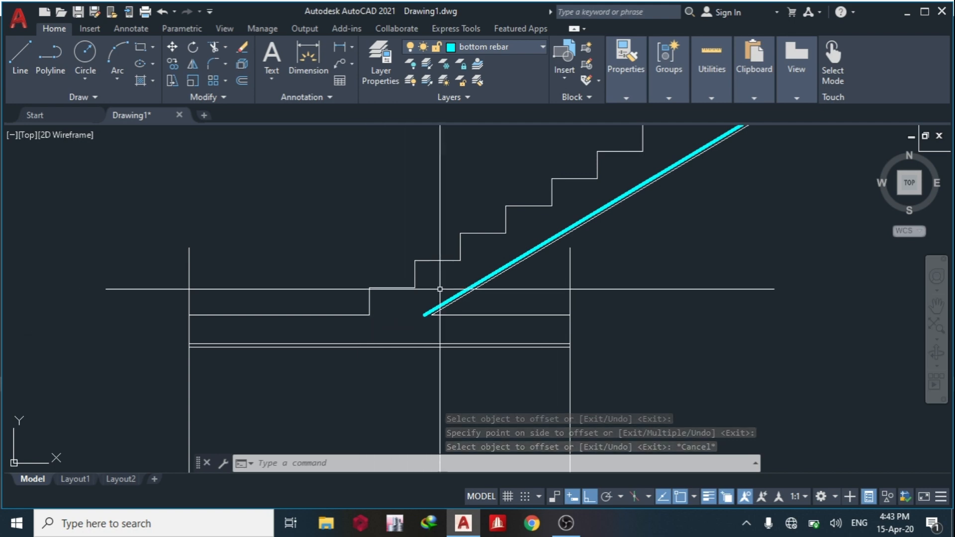
Draw a short vertical bar upward from the offset line in the ground slab, beneath the lowest step.
{"action": "left_click", "coordinate": [20, 61]}
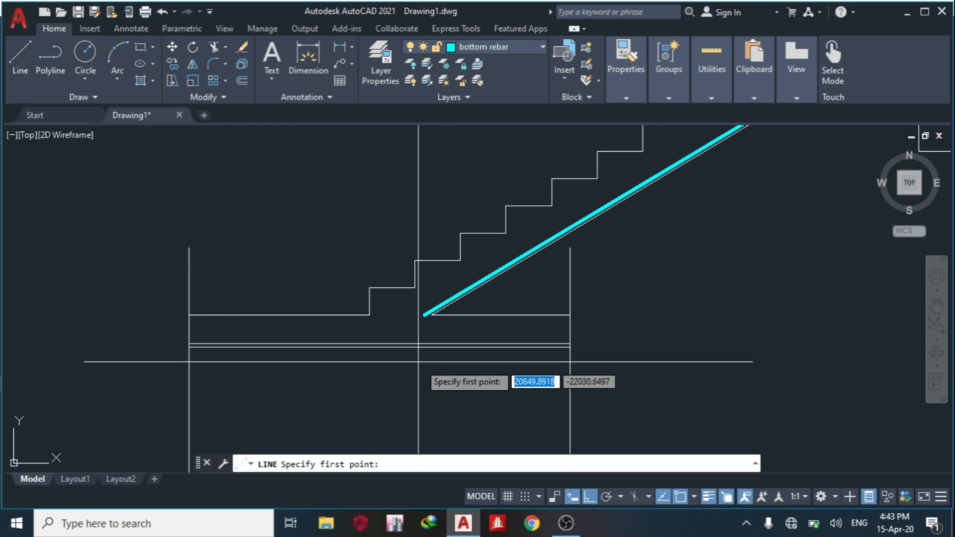
{"action": "scroll", "coordinate": [418, 358], "scroll_direction": "up", "scroll_amount": 3}
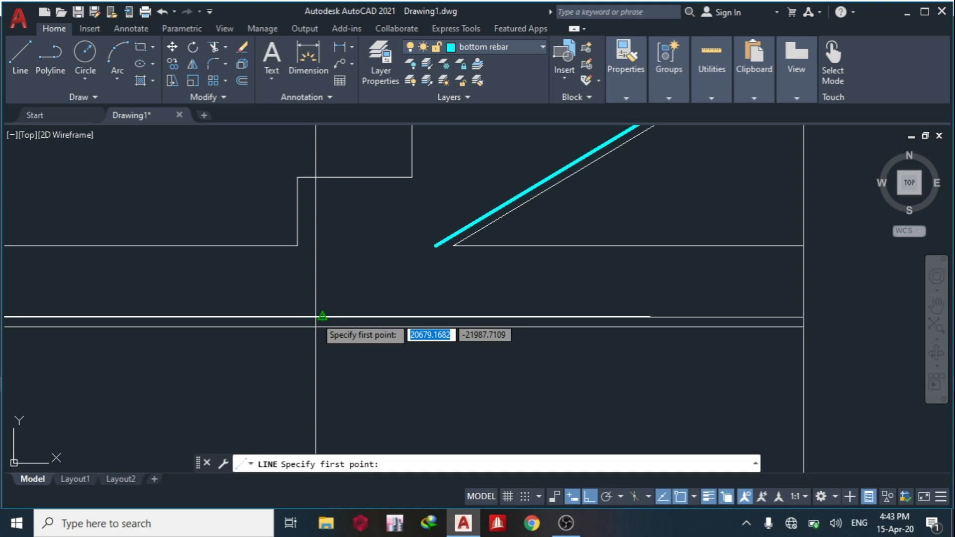
{"action": "left_click", "coordinate": [313, 317]}
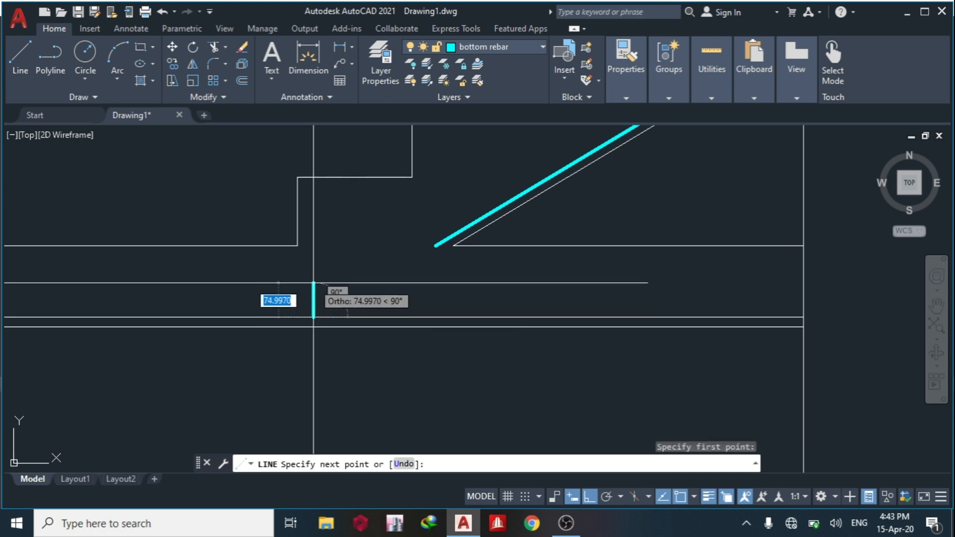
{"action": "left_click", "coordinate": [314, 298]}
{"action": "key", "text": "Escape"}
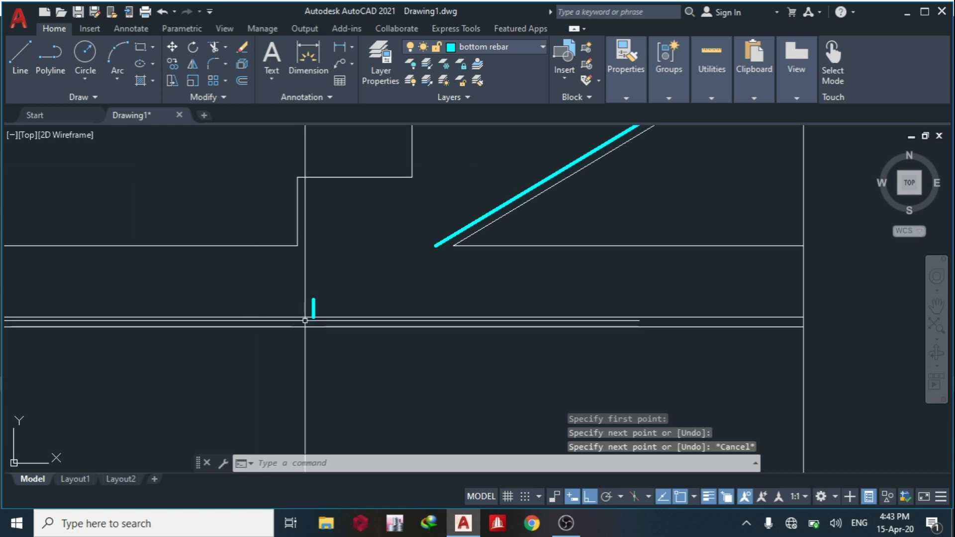
Move the short vertical bar horizontally along the offset line to just outside the first riser.
{"action": "left_click", "coordinate": [313, 307]}
{"action": "type", "text": "M"}
{"action": "key", "text": "Return"}
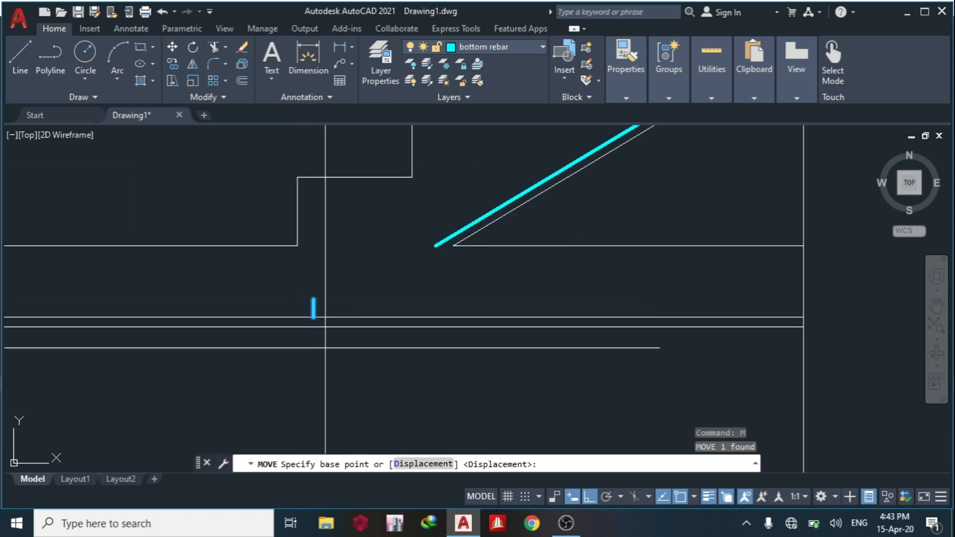
{"action": "left_click", "coordinate": [352, 356]}
{"action": "left_click", "coordinate": [327, 361]}
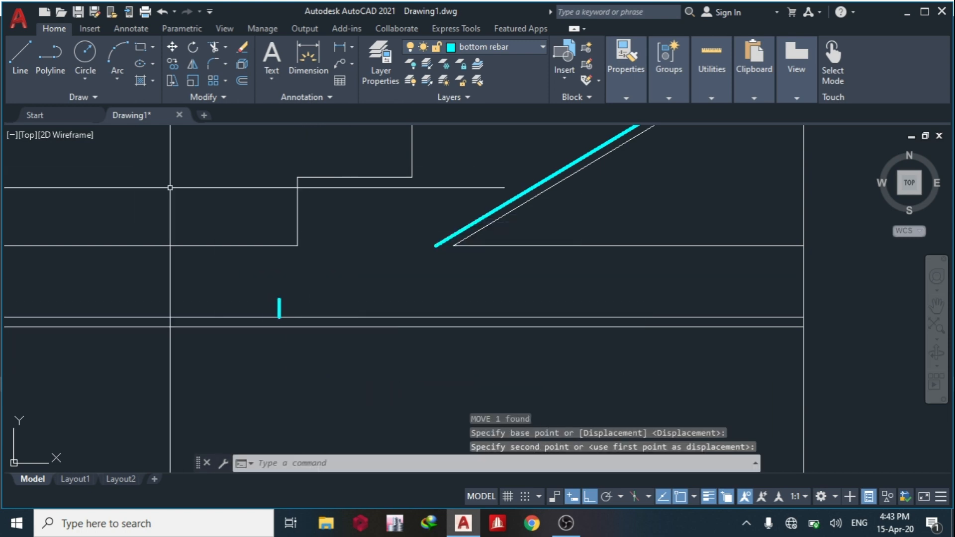
Draw a sloping bar about 806 long from the top of the short vertical bar up into the flight, with ortho off.
{"action": "left_click", "coordinate": [17, 59]}
{"action": "left_click", "coordinate": [279, 300]}
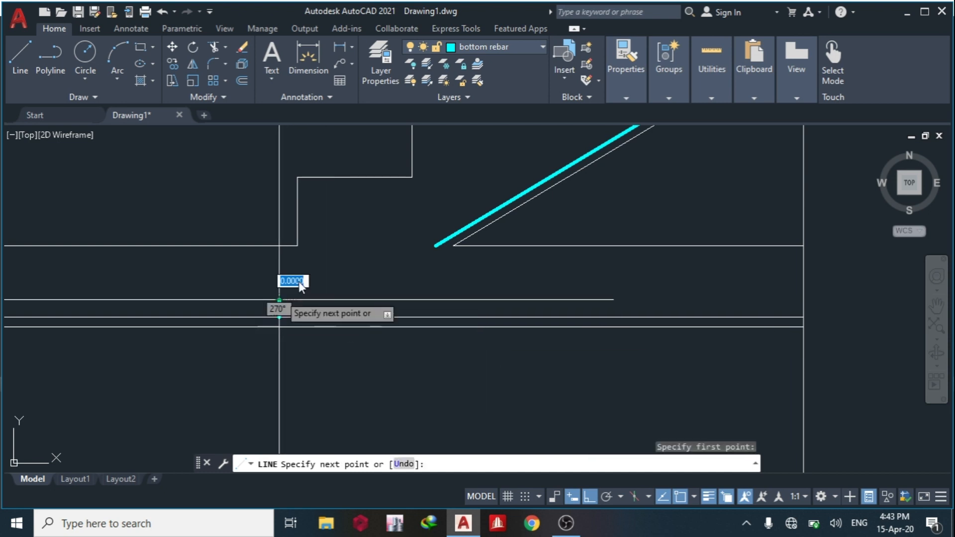
{"action": "left_click", "coordinate": [608, 497]}
{"action": "middle_click_drag", "start_coordinate": [379, 203], "coordinate": [351, 256]}
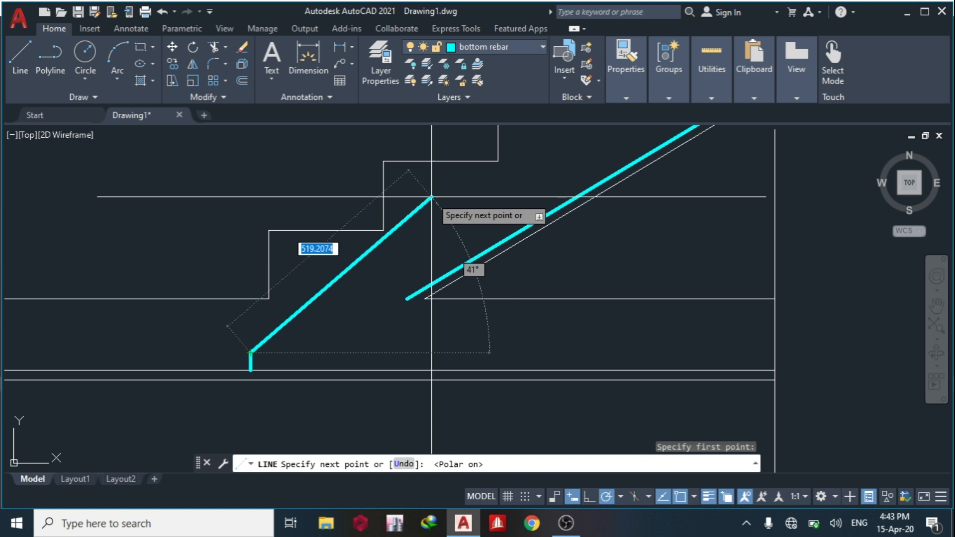
{"action": "middle_click_drag", "start_coordinate": [485, 172], "coordinate": [455, 245]}
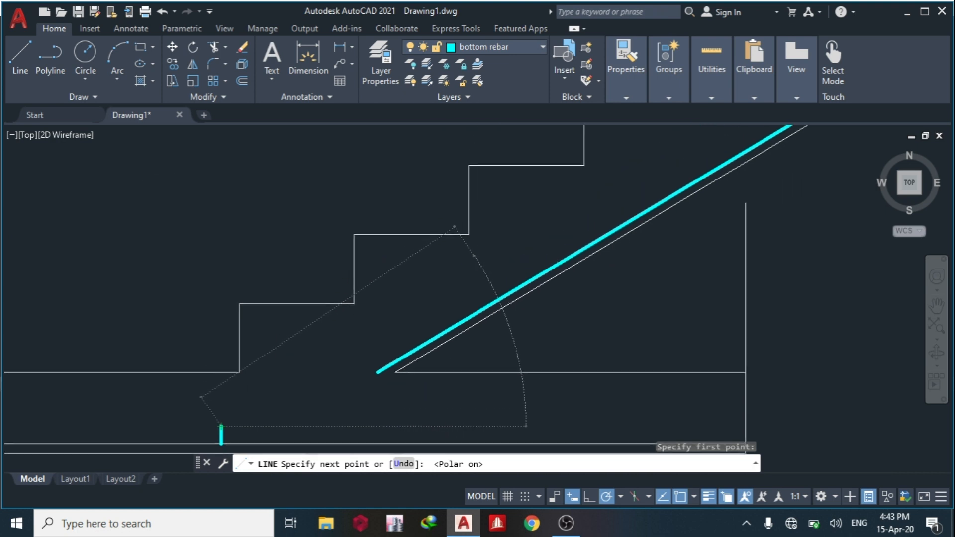
{"action": "left_click", "coordinate": [526, 214]}
{"action": "key", "text": "Escape"}
Match the ground slab's offset line to the new sloping bar's properties so it is on the bottom rebar layer.
{"action": "middle_click_drag", "start_coordinate": [410, 354], "coordinate": [479, 327]}
{"action": "scroll", "coordinate": [478, 327], "scroll_direction": "down", "scroll_amount": 2}
{"action": "scroll", "coordinate": [447, 333], "scroll_direction": "up", "scroll_amount": 2}
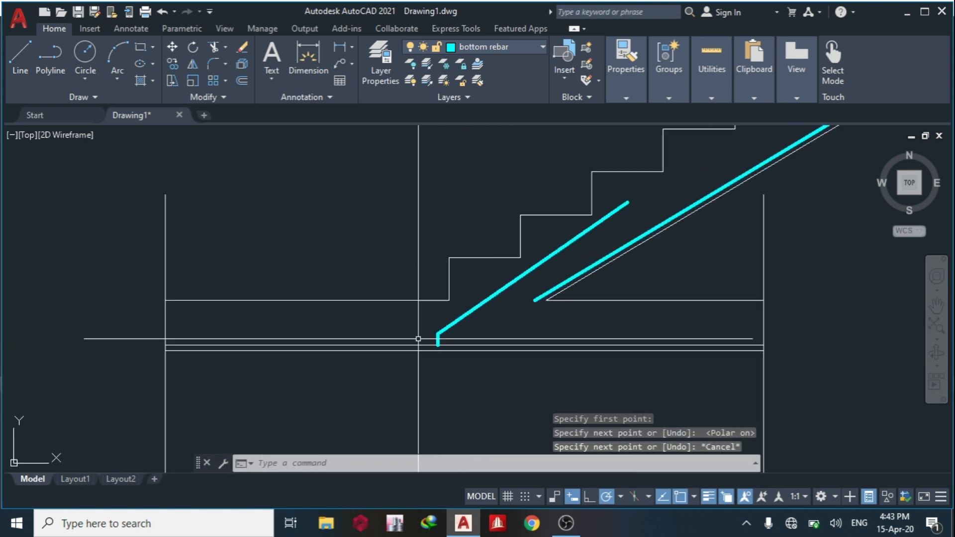
{"action": "left_click", "coordinate": [462, 321]}
{"action": "type", "text": "M"}
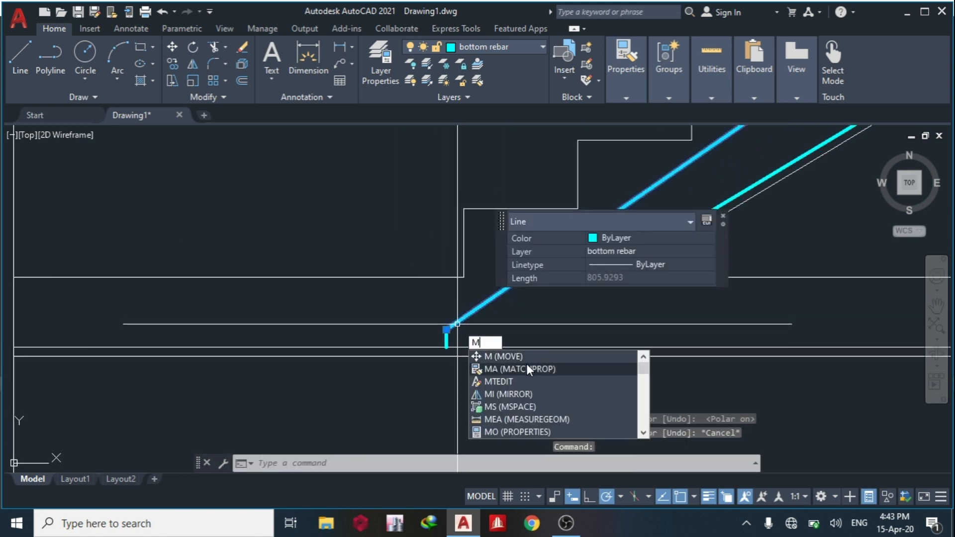
{"action": "left_click", "coordinate": [526, 368]}
{"action": "left_click", "coordinate": [436, 346]}
{"action": "key", "text": "Escape"}
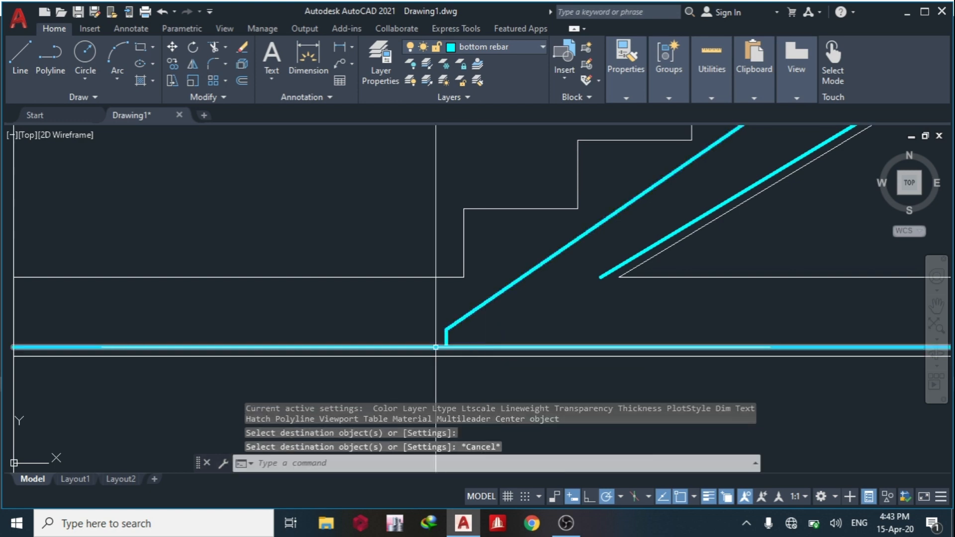
Trim away the part of the ground slab's bottom bar that runs beyond the short vertical bar, away from the flight.
{"action": "type", "text": "tr"}
{"action": "key", "text": "Return"}
{"action": "right_click", "coordinate": [401, 358]}
{"action": "left_click", "coordinate": [399, 357]}
{"action": "left_click", "coordinate": [407, 349]}
{"action": "scroll", "coordinate": [407, 349], "scroll_direction": "down", "scroll_amount": 6}
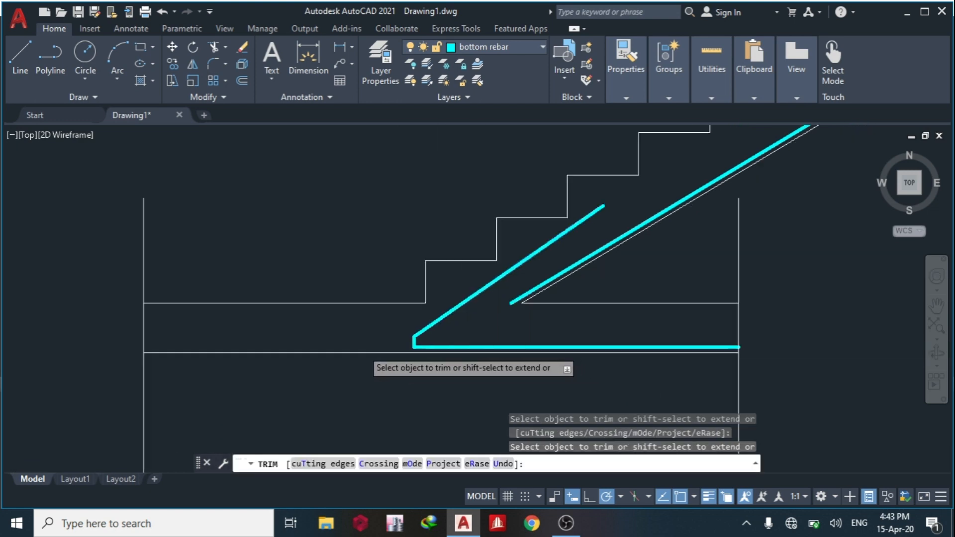
{"action": "scroll", "coordinate": [303, 332], "scroll_direction": "up", "scroll_amount": 5}
{"action": "key", "text": "Escape"}
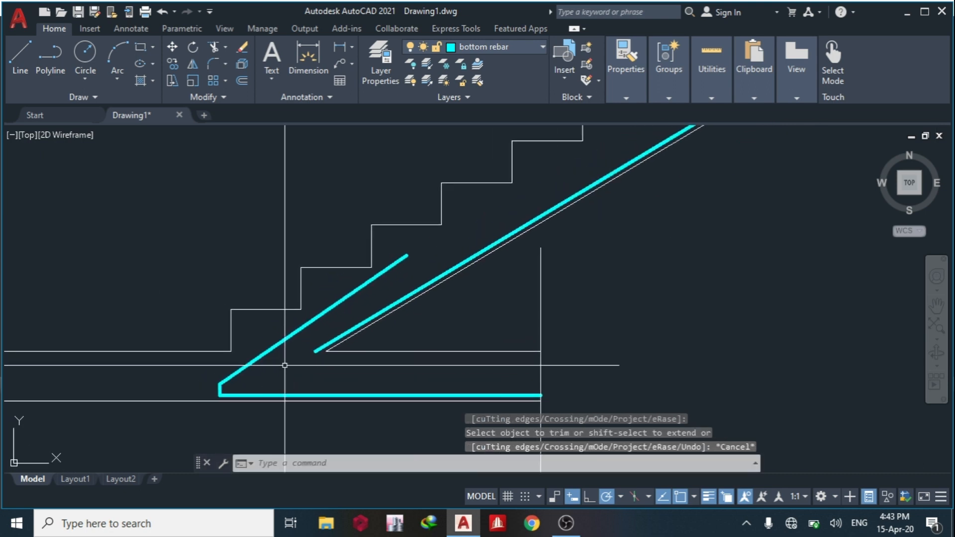
Move the short vertical bar and its connected sloping bar slightly inward along the ground slab's bottom bar.
{"action": "left_click", "coordinate": [186, 387]}
{"action": "left_click", "coordinate": [154, 366]}
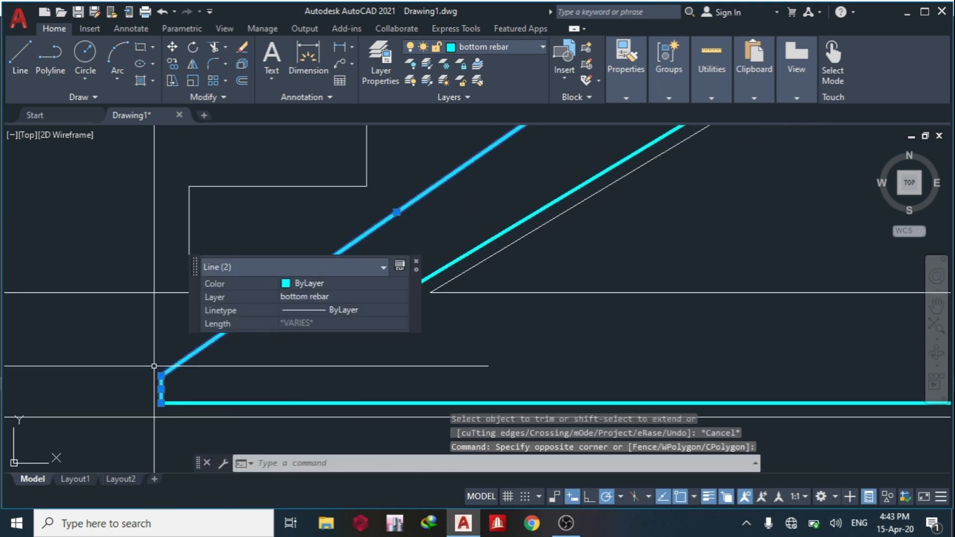
{"action": "type", "text": "m"}
{"action": "key", "text": "Return"}
{"action": "left_click", "coordinate": [223, 380]}
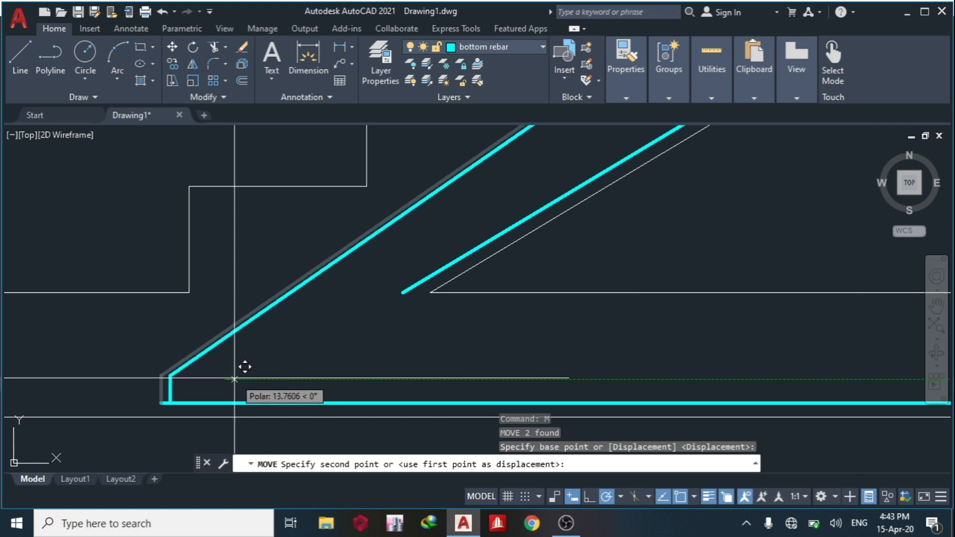
{"action": "left_click", "coordinate": [230, 378]}
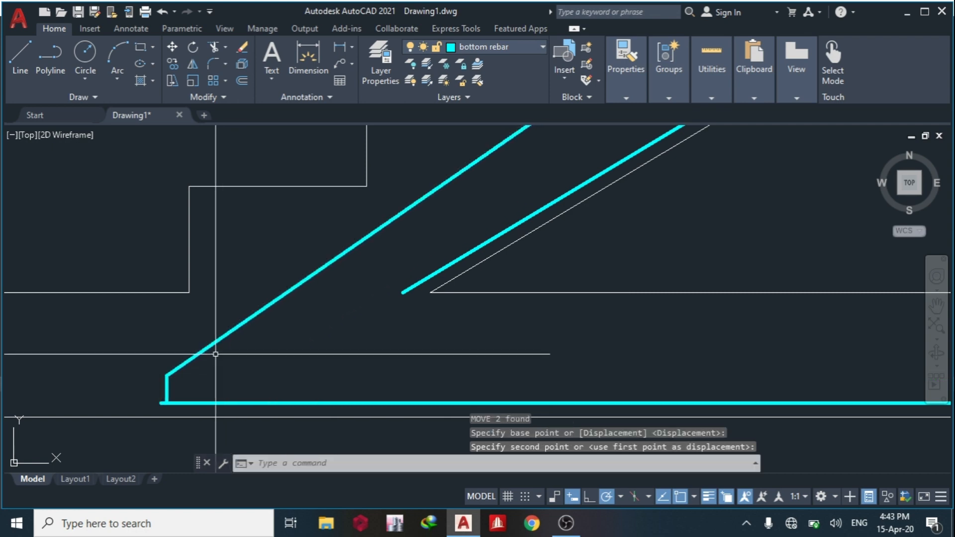
Stretch the upper end of the short sloping bar in the lower flight to make it about 821 long.
{"action": "left_click", "coordinate": [203, 350]}
{"action": "scroll", "coordinate": [203, 351], "scroll_direction": "down", "scroll_amount": 4}
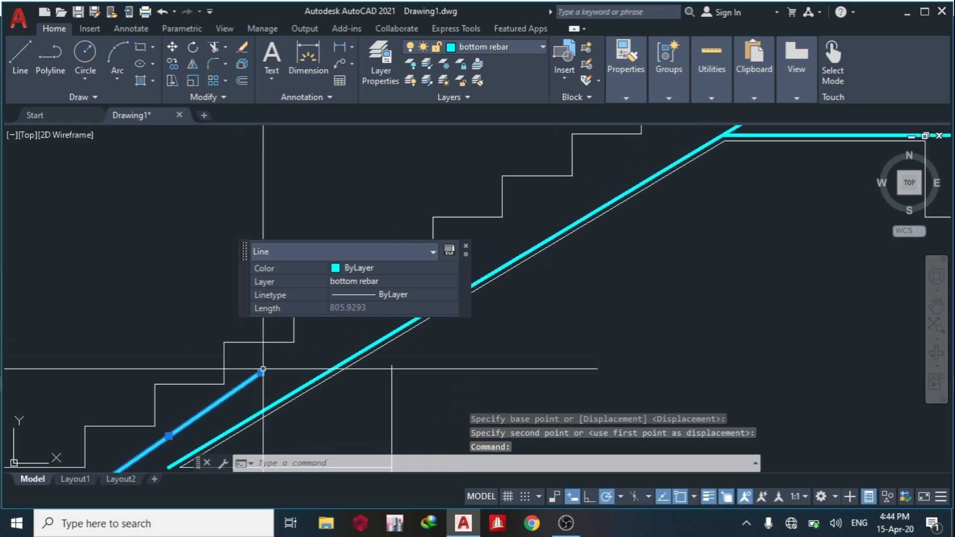
{"action": "left_click", "coordinate": [260, 372]}
{"action": "left_click", "coordinate": [260, 365]}
{"action": "scroll", "coordinate": [290, 382], "scroll_direction": "down", "scroll_amount": 5}
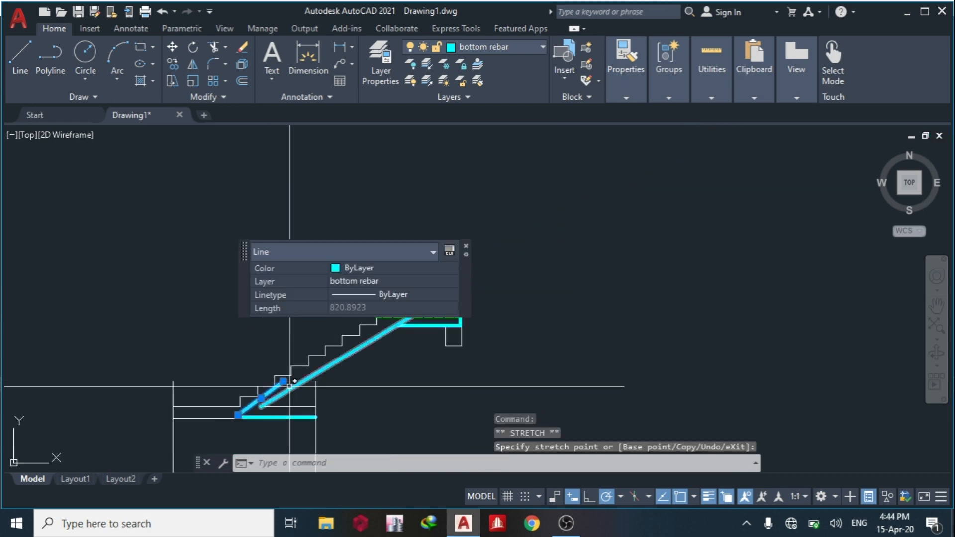
{"action": "key", "text": "Escape"}
Trim the leftover stub of the ground slab's bottom bar projecting past the short vertical bar.
{"action": "scroll", "coordinate": [269, 406], "scroll_direction": "up", "scroll_amount": 8}
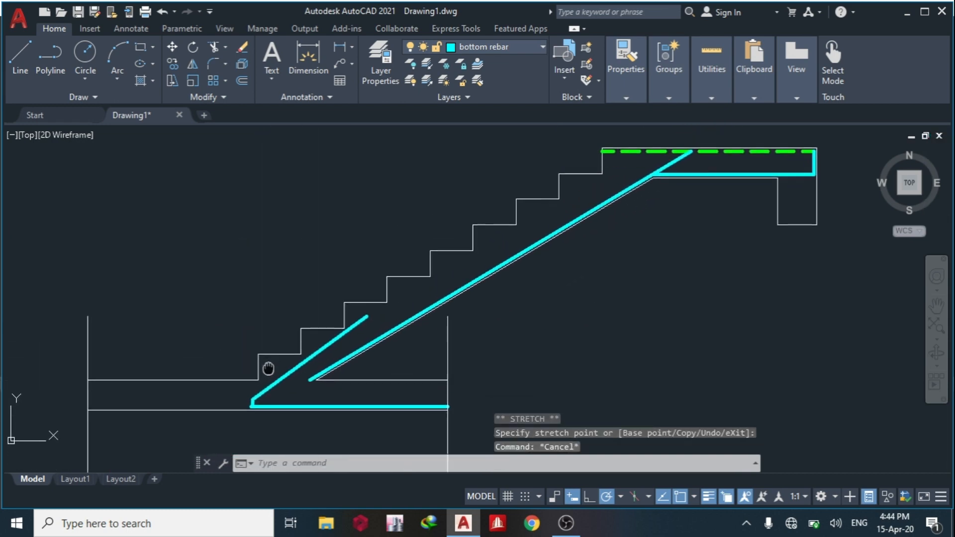
{"action": "scroll", "coordinate": [253, 409], "scroll_direction": "up", "scroll_amount": 4}
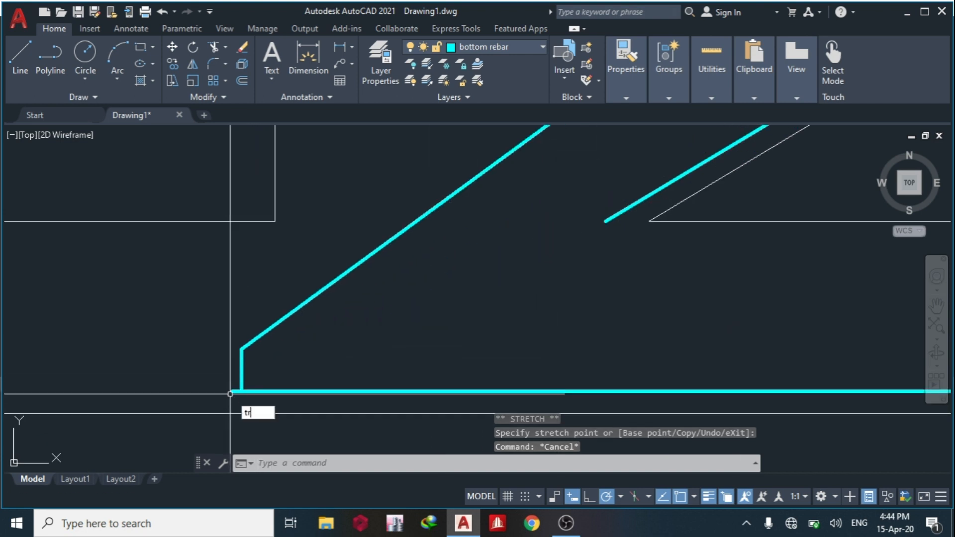
{"action": "key", "text": "Return"}
{"action": "right_click", "coordinate": [234, 404]}
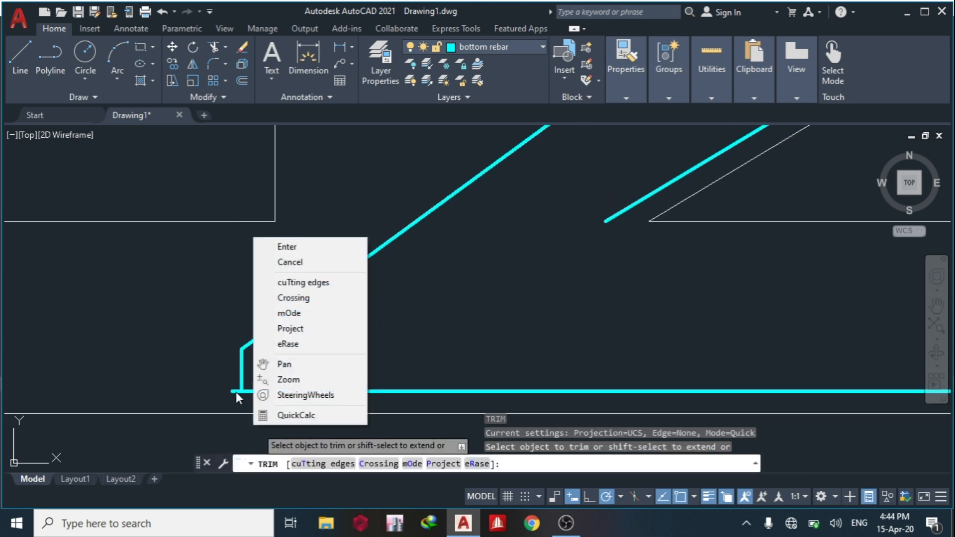
{"action": "left_click", "coordinate": [236, 393]}
{"action": "scroll", "coordinate": [239, 393], "scroll_direction": "down", "scroll_amount": 6}
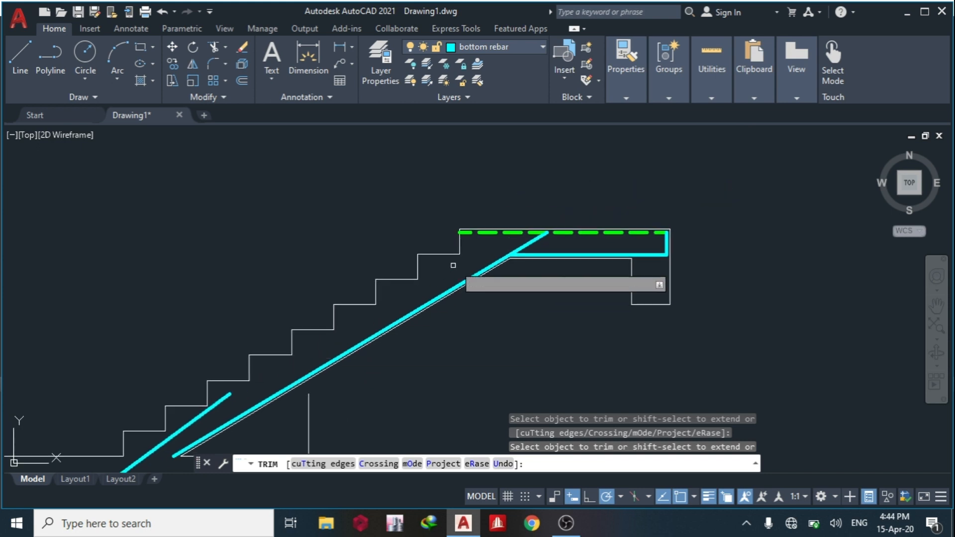
{"action": "key", "text": "Escape"}
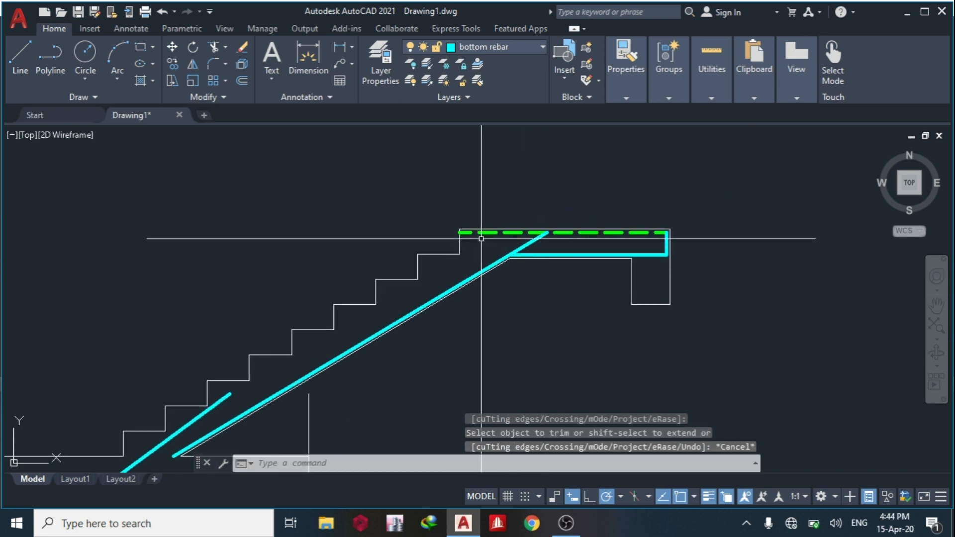
Draw a sloping line from the landing's dashed top bar down under the upper steps, parallel to the flight.
{"action": "scroll", "coordinate": [524, 251], "scroll_direction": "up", "scroll_amount": 4}
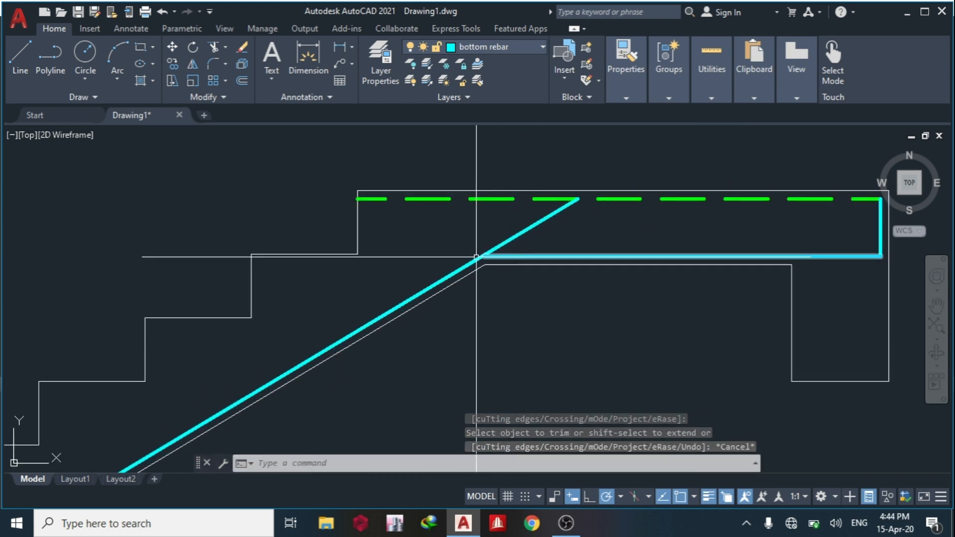
{"action": "left_click", "coordinate": [23, 57]}
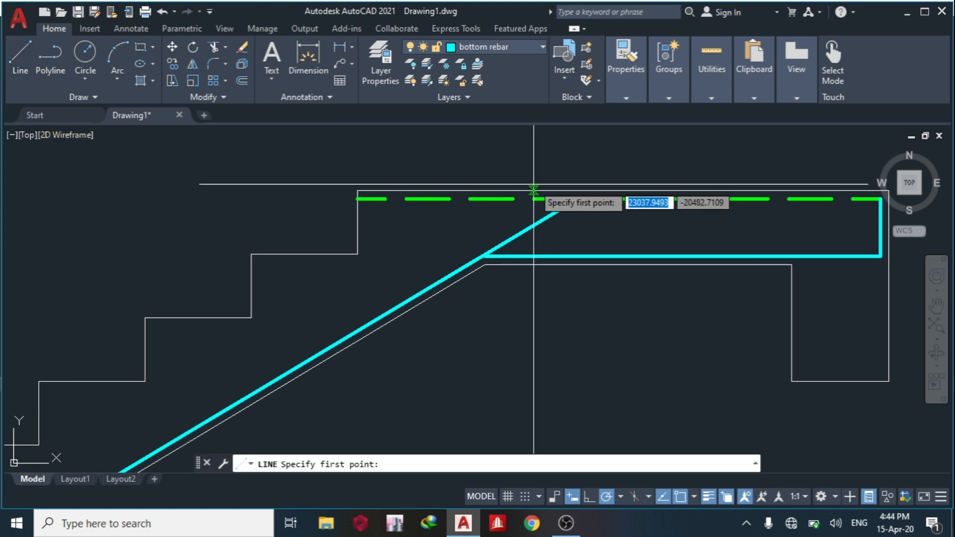
{"action": "middle_click_drag", "start_coordinate": [671, 196], "coordinate": [525, 202]}
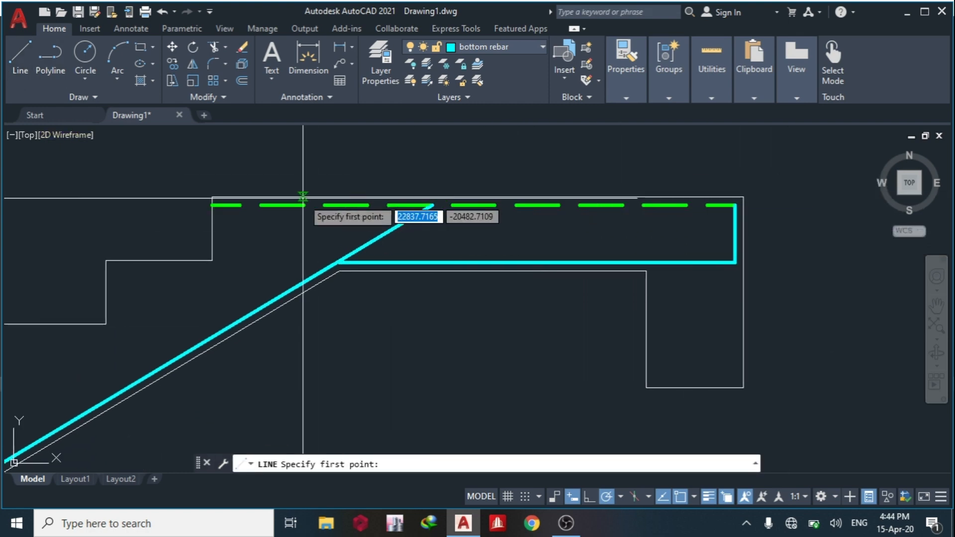
{"action": "left_click", "coordinate": [323, 205]}
{"action": "scroll", "coordinate": [646, 213], "scroll_direction": "down", "scroll_amount": 2}
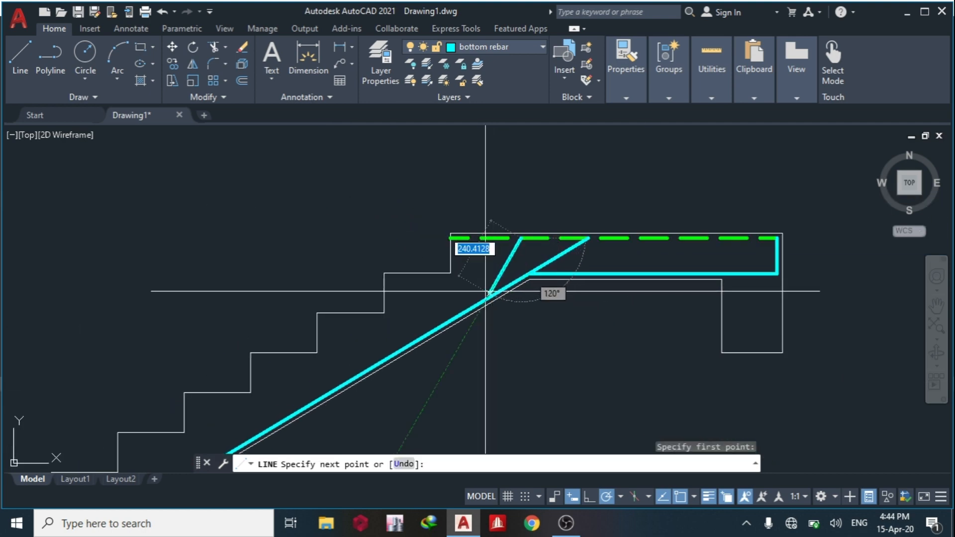
{"action": "scroll", "coordinate": [532, 268], "scroll_direction": "down", "scroll_amount": 2}
{"action": "scroll", "coordinate": [532, 269], "scroll_direction": "up", "scroll_amount": 2}
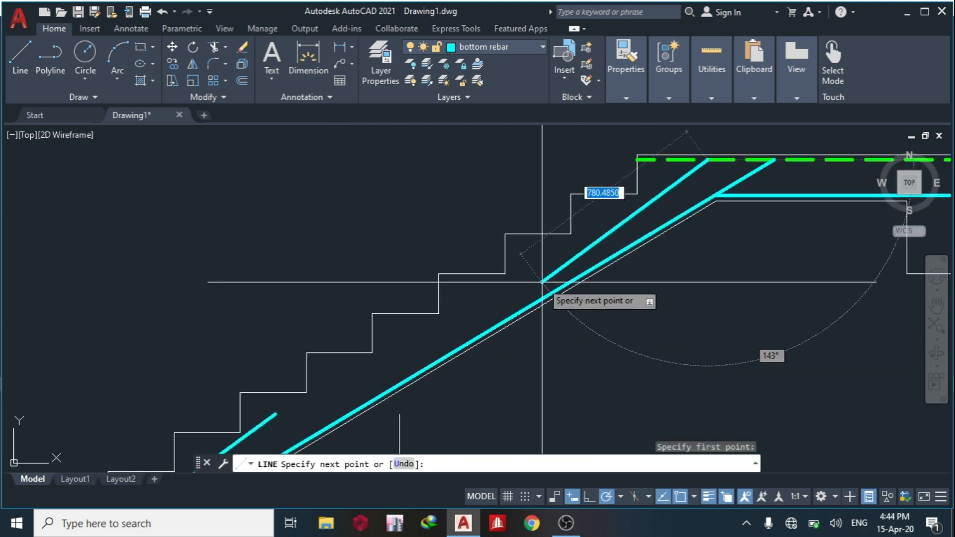
{"action": "key", "text": "Escape"}
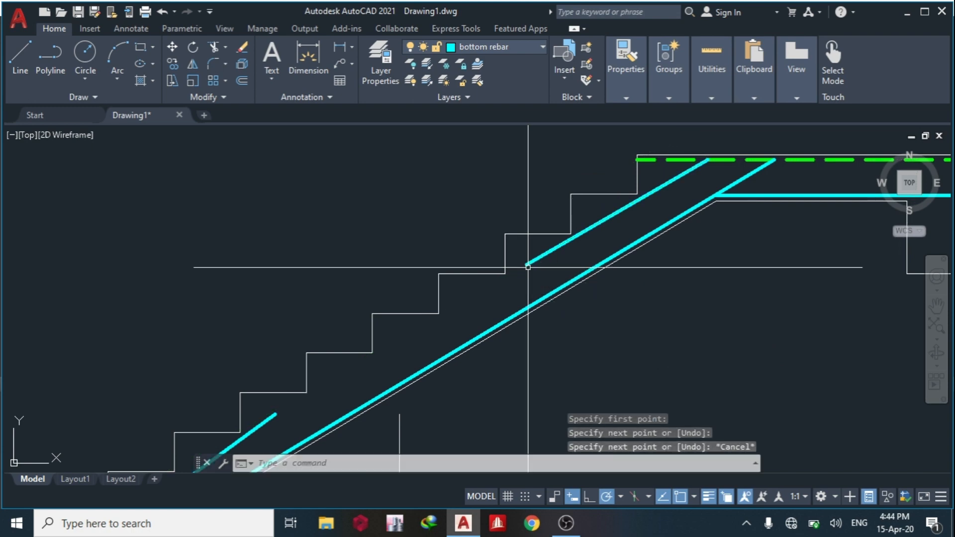
Stretch the lower end of the short sloping bar in the lower flight beneath the first riser, making the bar about 769 long.
{"action": "scroll", "coordinate": [529, 271], "scroll_direction": "down", "scroll_amount": 3}
{"action": "scroll", "coordinate": [500, 329], "scroll_direction": "up", "scroll_amount": 1}
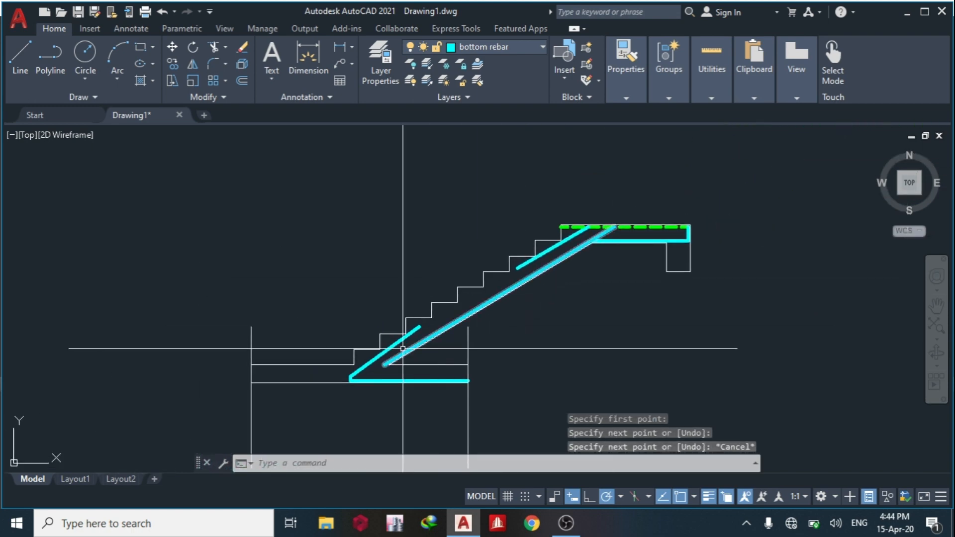
{"action": "left_click", "coordinate": [369, 364]}
{"action": "scroll", "coordinate": [369, 365], "scroll_direction": "up", "scroll_amount": 3}
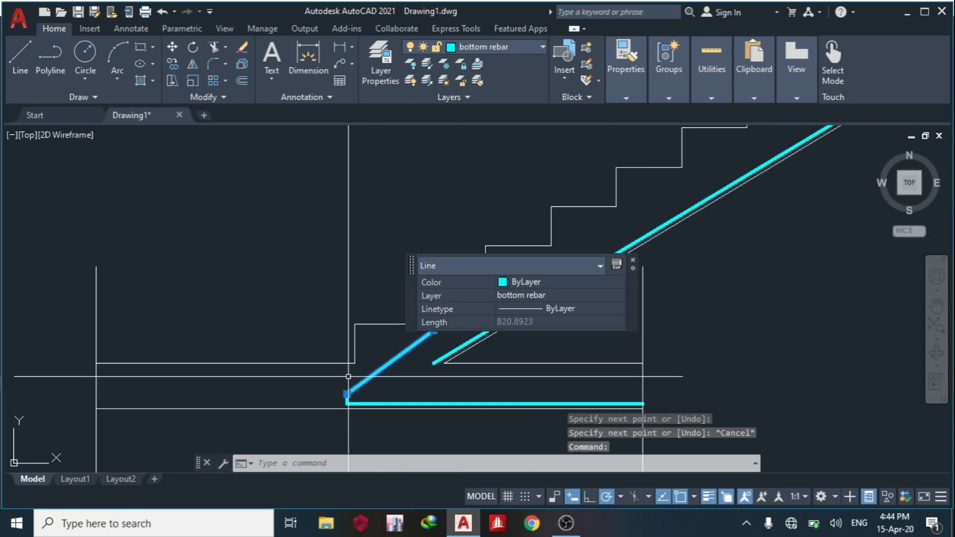
{"action": "left_click", "coordinate": [347, 393]}
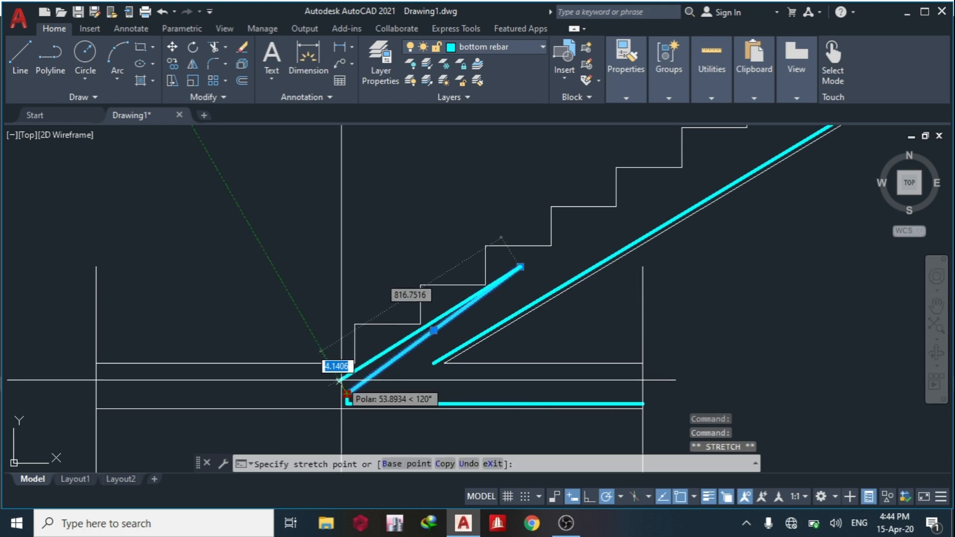
{"action": "left_click", "coordinate": [354, 385]}
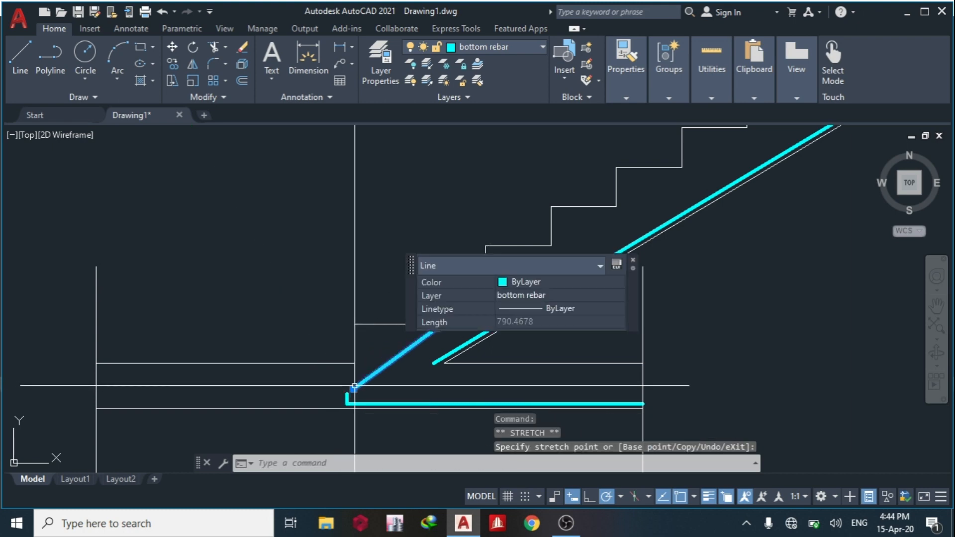
{"action": "left_click", "coordinate": [353, 388]}
{"action": "scroll", "coordinate": [353, 381], "scroll_direction": "up", "scroll_amount": 2}
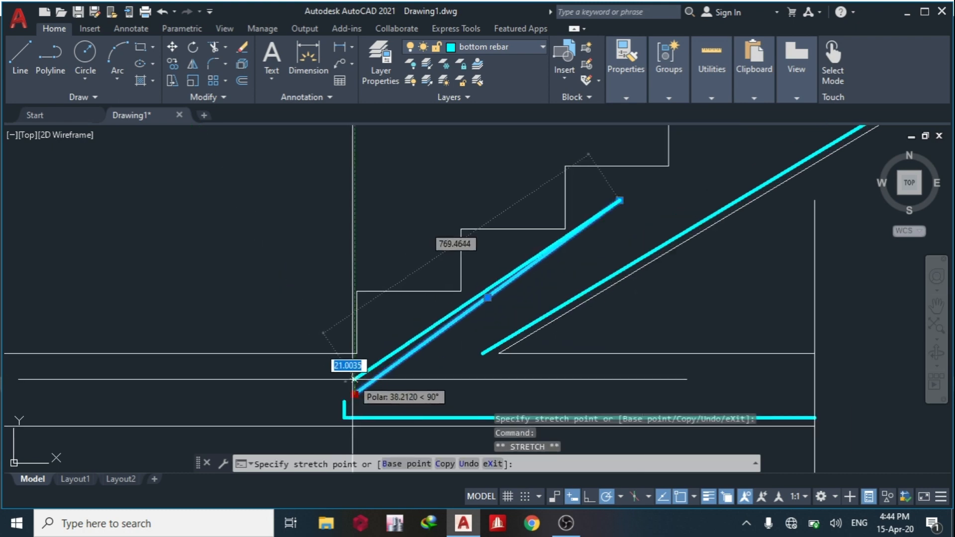
{"action": "left_click", "coordinate": [354, 378]}
{"action": "key", "text": "Escape"}
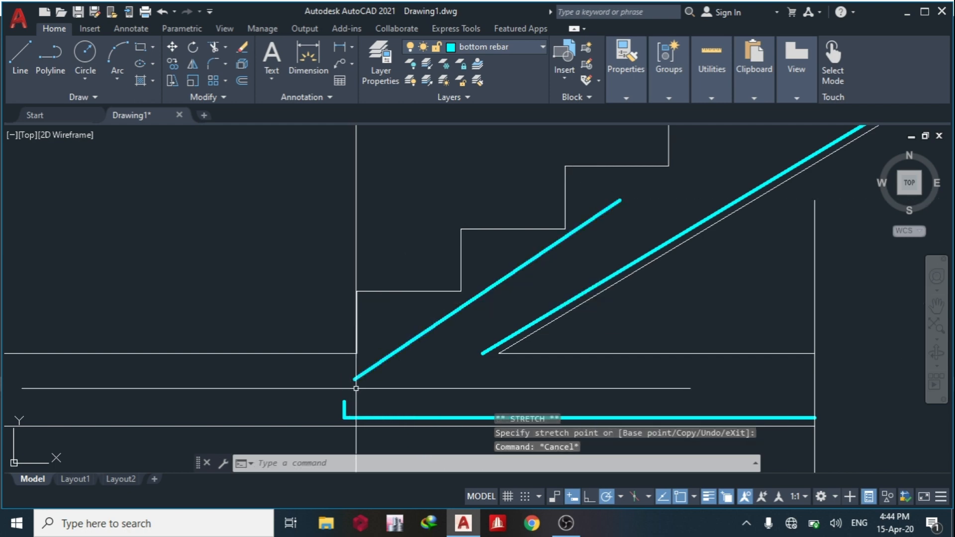
Join the short sloping bar and the short vertical bar at a sharp corner using Chamfer with zero distances.
{"action": "middle_click_drag", "start_coordinate": [358, 387], "coordinate": [336, 382]}
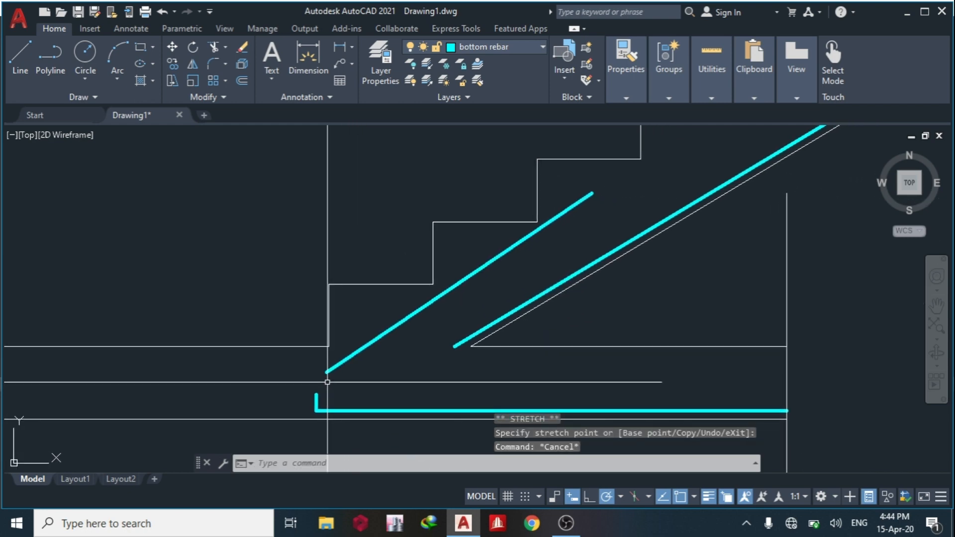
{"action": "left_click", "coordinate": [392, 426]}
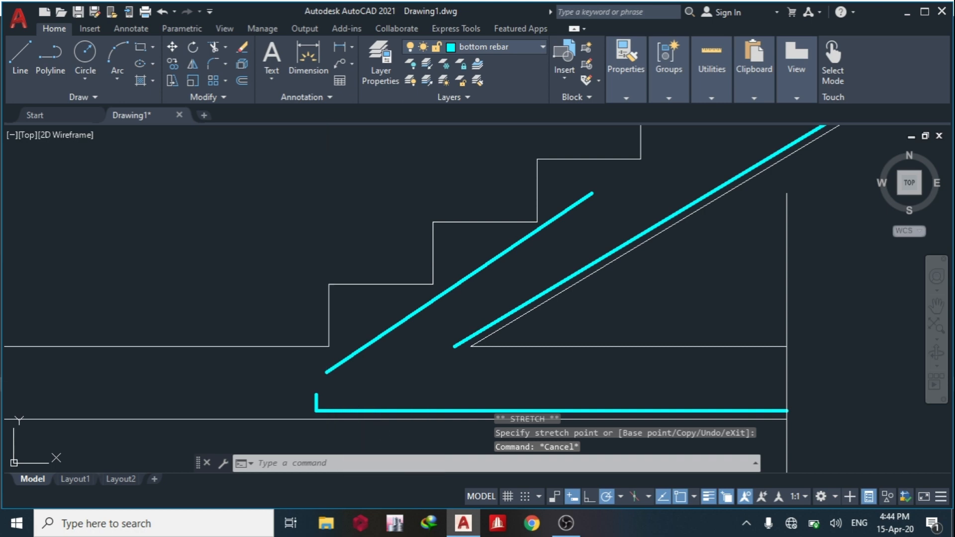
{"action": "left_click", "coordinate": [338, 364]}
{"action": "left_click", "coordinate": [319, 410]}
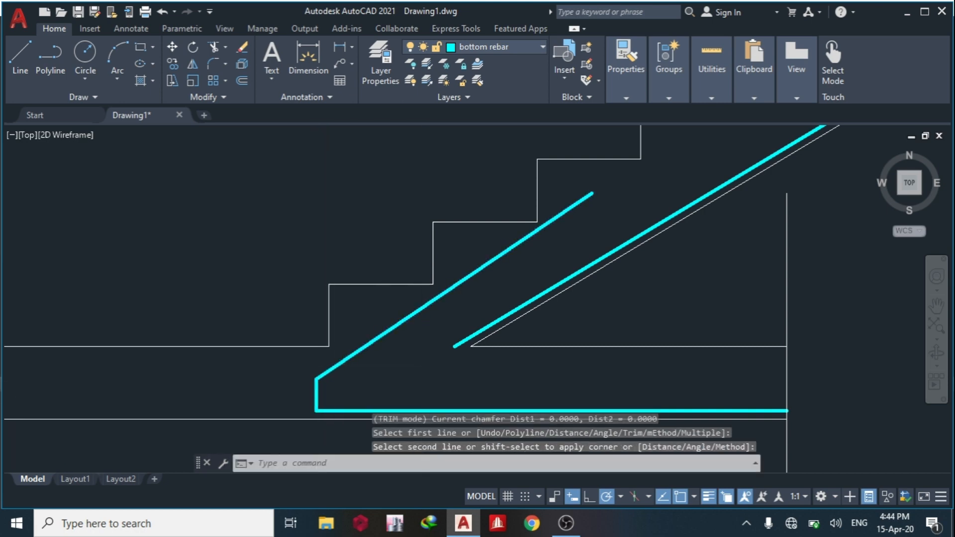
Match the new sloping bar under the upper steps to the properties of the landing's dashed top bar.
{"action": "scroll", "coordinate": [435, 364], "scroll_direction": "down", "scroll_amount": 4}
{"action": "scroll", "coordinate": [544, 252], "scroll_direction": "up", "scroll_amount": 5}
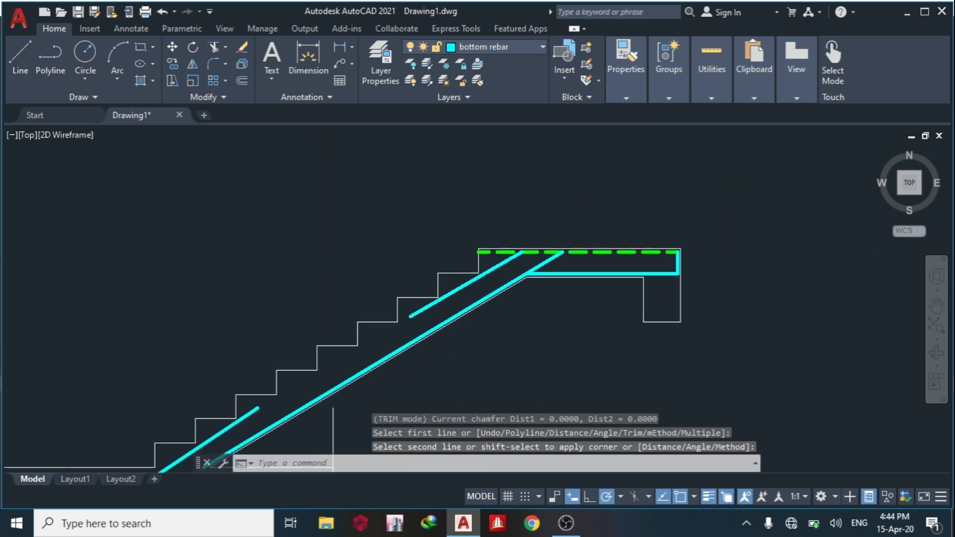
{"action": "left_click", "coordinate": [495, 246]}
{"action": "type", "text": "a"}
{"action": "key", "text": "Return"}
{"action": "left_click", "coordinate": [465, 259]}
{"action": "key", "text": "Escape"}
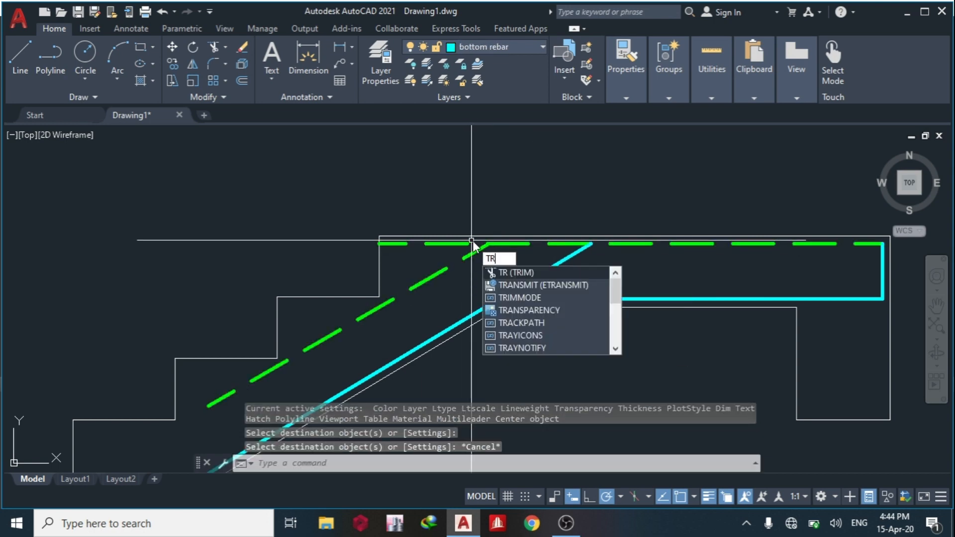
Trim the part of the landing's top bar that runs past the sloping top bar toward the steps.
{"action": "key", "text": "Return"}
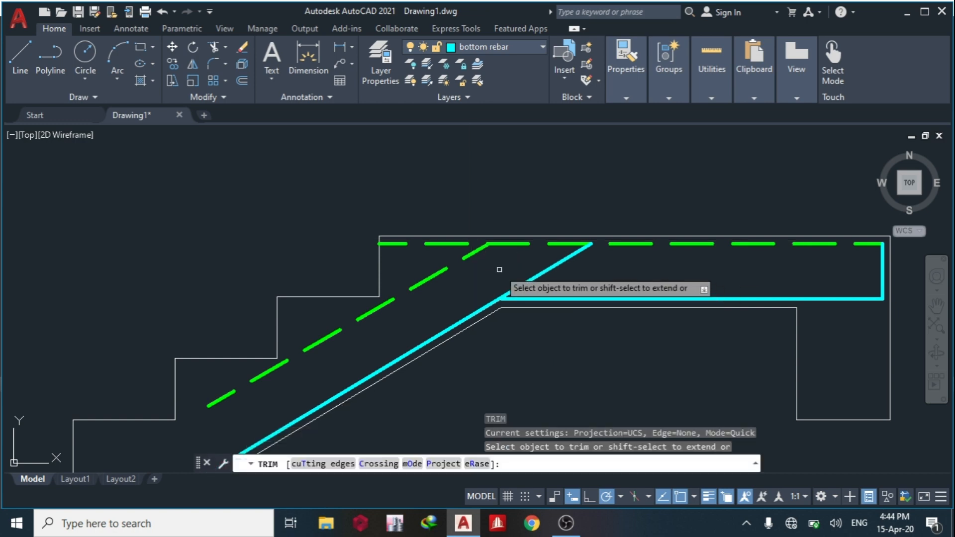
{"action": "left_click", "coordinate": [461, 245]}
{"action": "scroll", "coordinate": [506, 296], "scroll_direction": "down", "scroll_amount": 1}
{"action": "key", "text": "Escape"}
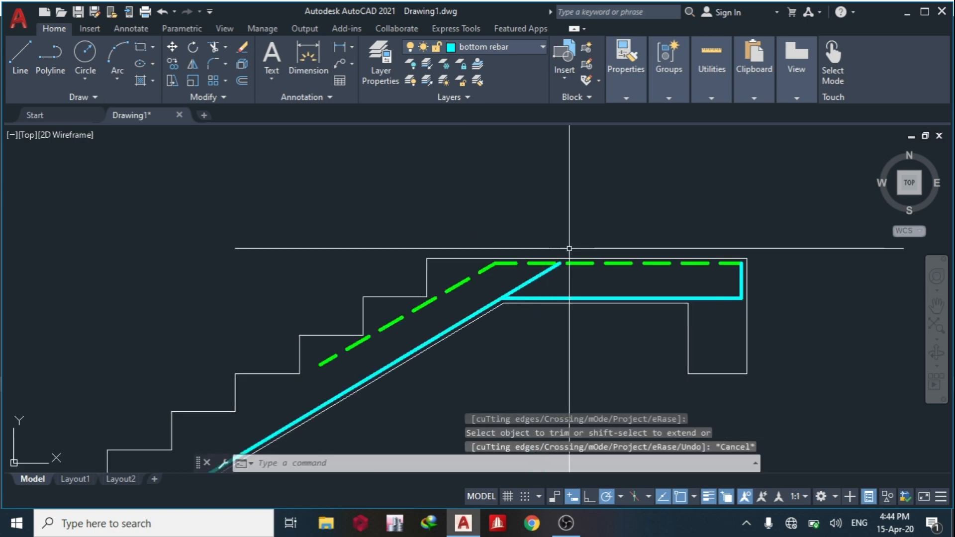
Extend the upper end of the sloping top bar to the landing's upper concrete edge.
{"action": "type", "text": "ex"}
{"action": "key", "text": "Return"}
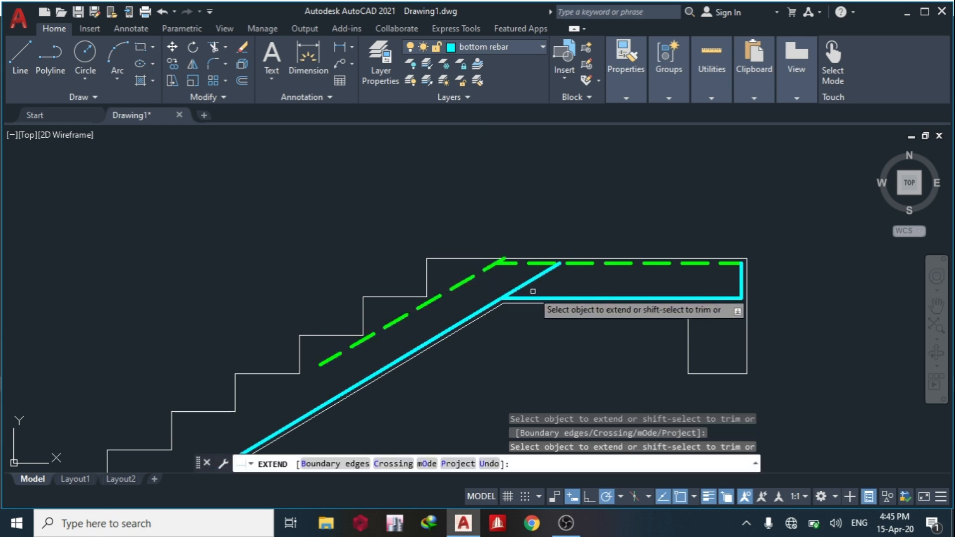
{"action": "key", "text": "Escape"}
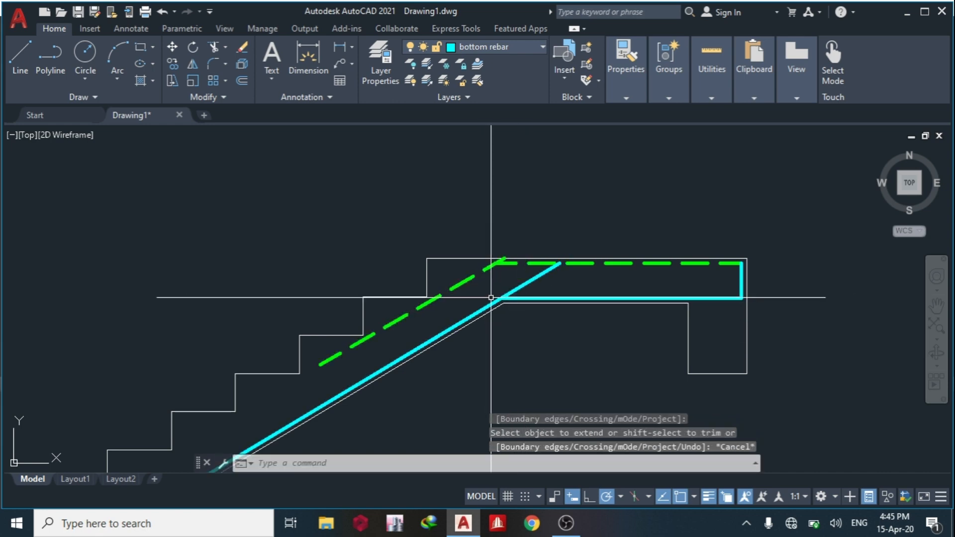
Extend the landing's bottom bar toward the steps until it meets the sloping top bar.
{"action": "left_click", "coordinate": [462, 277]}
{"action": "left_click", "coordinate": [461, 282]}
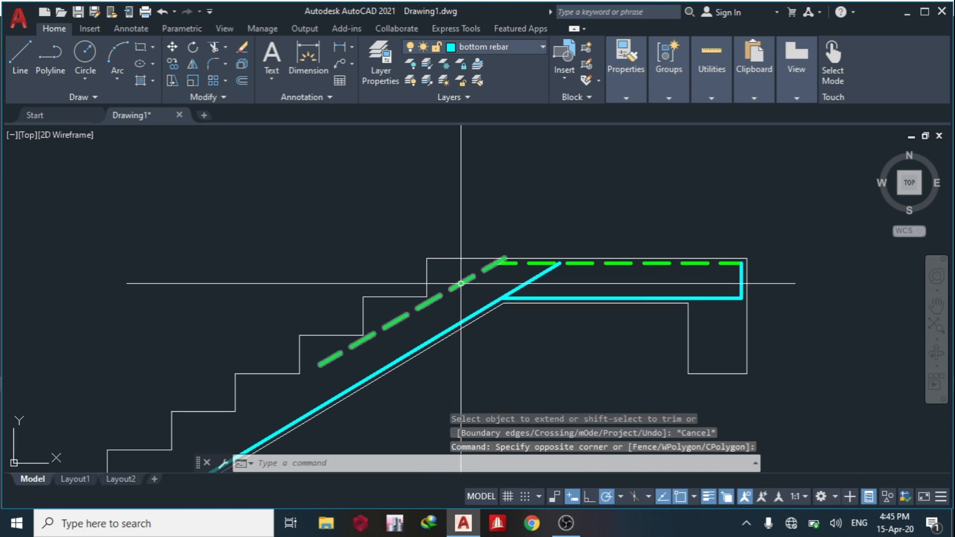
{"action": "type", "text": "ex"}
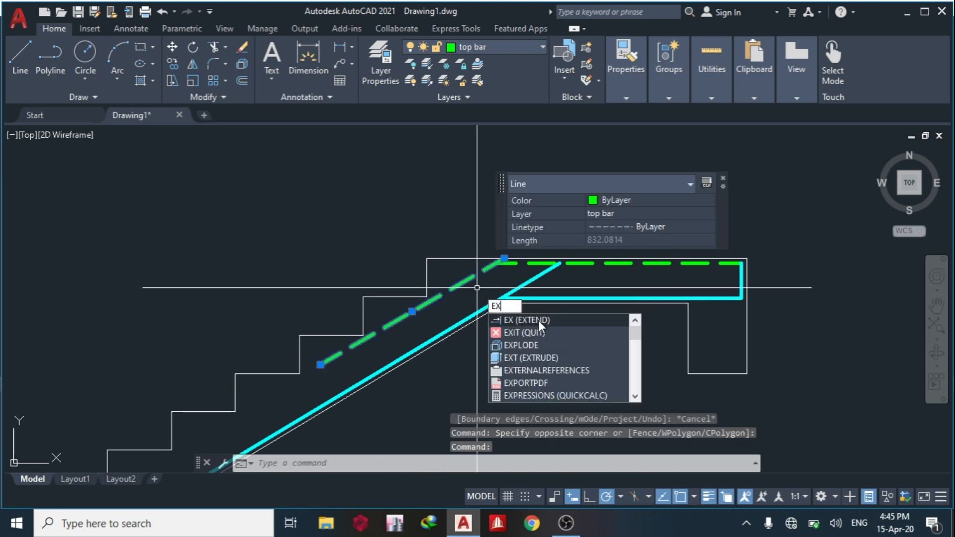
{"action": "key", "text": "Return"}
{"action": "left_click", "coordinate": [532, 297]}
{"action": "key", "text": "Escape"}
Trim the stub of the sloping top bar that projects above the landing's horizontal top bar.
{"action": "scroll", "coordinate": [502, 278], "scroll_direction": "up", "scroll_amount": 4}
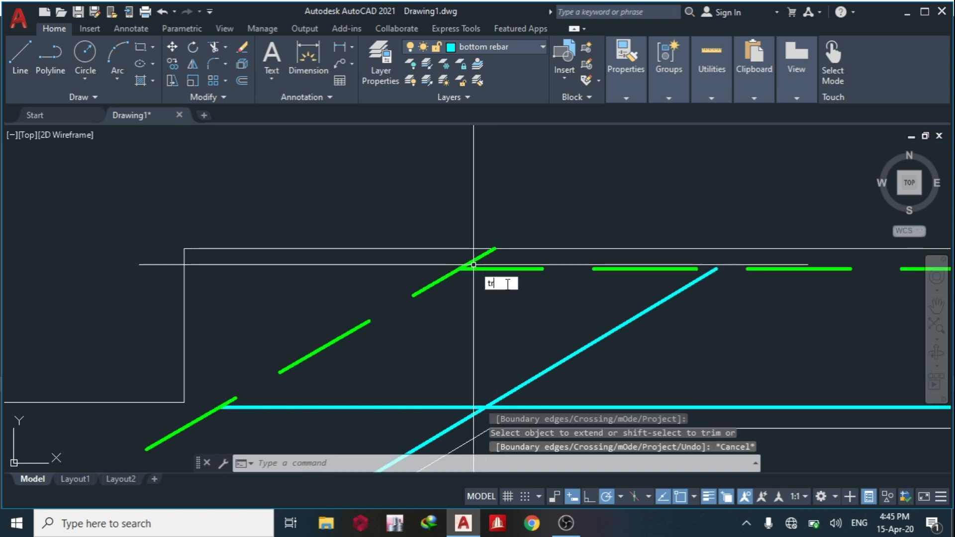
{"action": "key", "text": "Return"}
{"action": "left_click", "coordinate": [484, 255]}
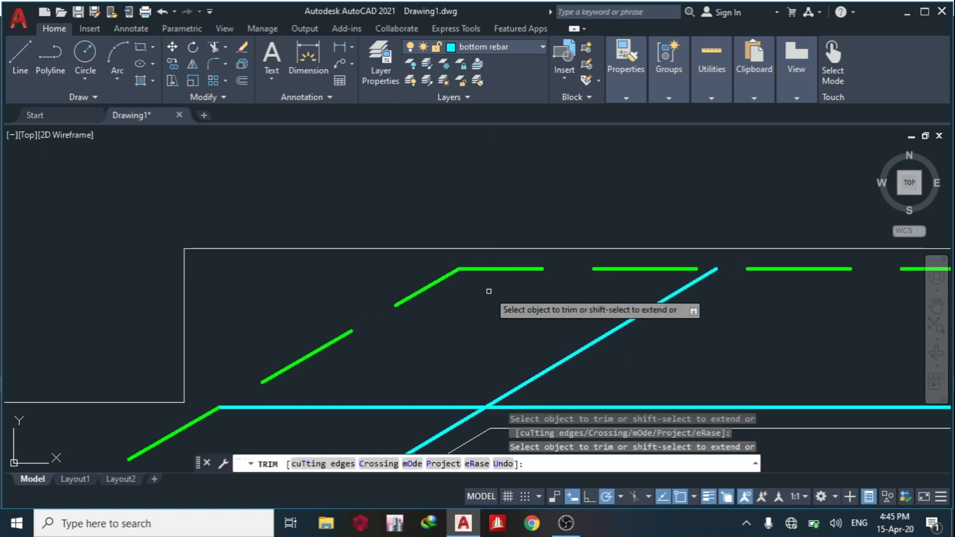
{"action": "scroll", "coordinate": [492, 290], "scroll_direction": "down", "scroll_amount": 8}
{"action": "middle_click_drag", "start_coordinate": [520, 318], "coordinate": [526, 272]}
{"action": "key", "text": "Escape"}
Place a donut with inside and outside diameters of 25 in the empty area beside the staircase section.
{"action": "middle_click_drag", "start_coordinate": [421, 316], "coordinate": [533, 283]}
{"action": "scroll", "coordinate": [532, 283], "scroll_direction": "down", "scroll_amount": 2}
{"action": "scroll", "coordinate": [473, 327], "scroll_direction": "down", "scroll_amount": 6}
{"action": "scroll", "coordinate": [319, 325], "scroll_direction": "up", "scroll_amount": 3}
{"action": "middle_click_drag", "start_coordinate": [586, 317], "coordinate": [285, 307]}
{"action": "scroll", "coordinate": [286, 307], "scroll_direction": "down", "scroll_amount": 2}
{"action": "middle_click_drag", "start_coordinate": [705, 326], "coordinate": [398, 316]}
{"action": "scroll", "coordinate": [331, 348], "scroll_direction": "up", "scroll_amount": 4}
{"action": "middle_click_drag", "start_coordinate": [332, 348], "coordinate": [331, 348]}
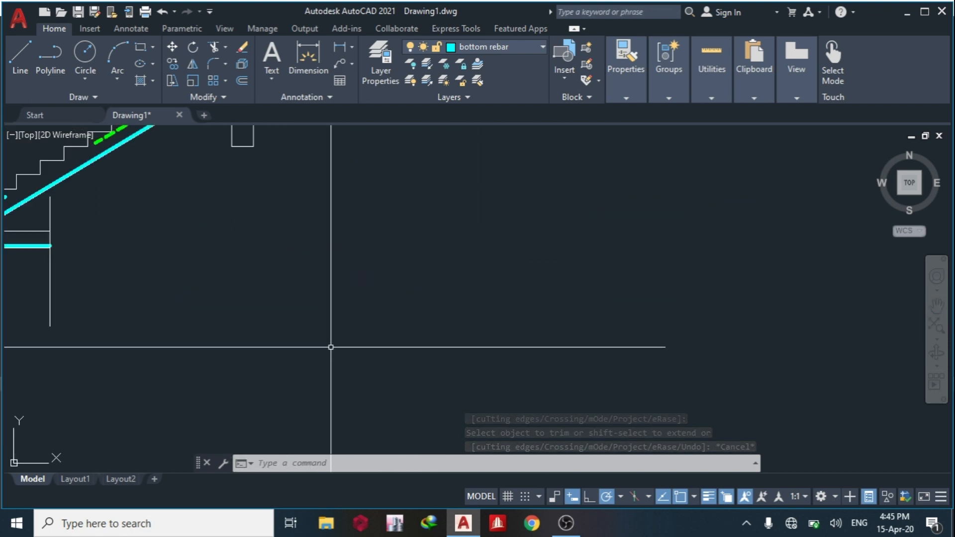
{"action": "type", "text": "d"}
{"action": "left_click", "coordinate": [408, 405]}
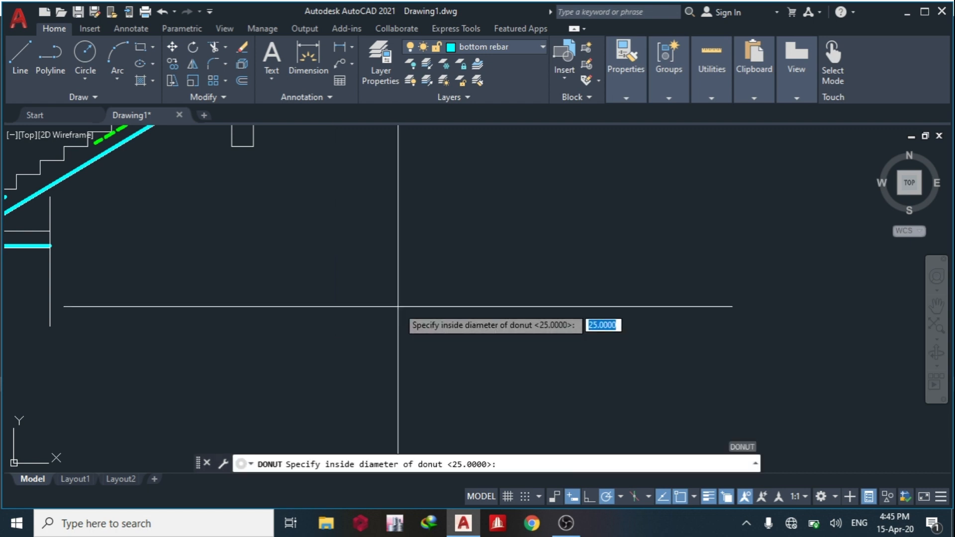
{"action": "key", "text": "Return"}
{"action": "key", "text": "Return"}
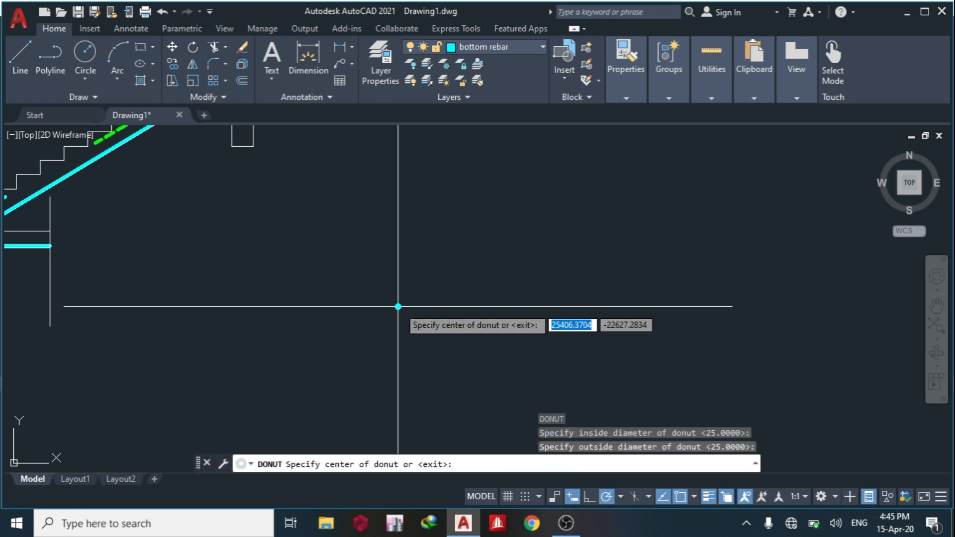
{"action": "left_click", "coordinate": [366, 300]}
{"action": "key", "text": "Escape"}
Set the donut's global width to 100.
{"action": "left_click", "coordinate": [383, 309]}
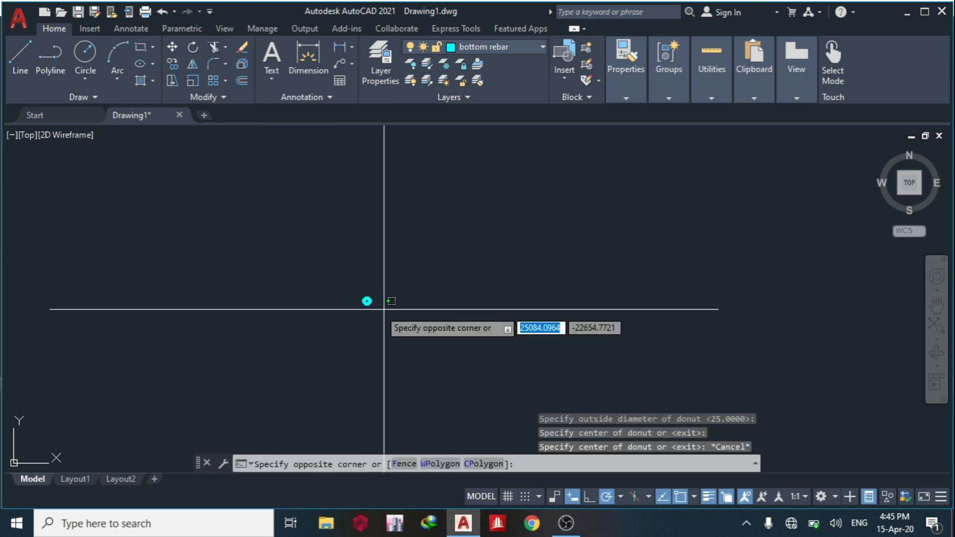
{"action": "left_click", "coordinate": [358, 283]}
{"action": "type", "text": "10"}
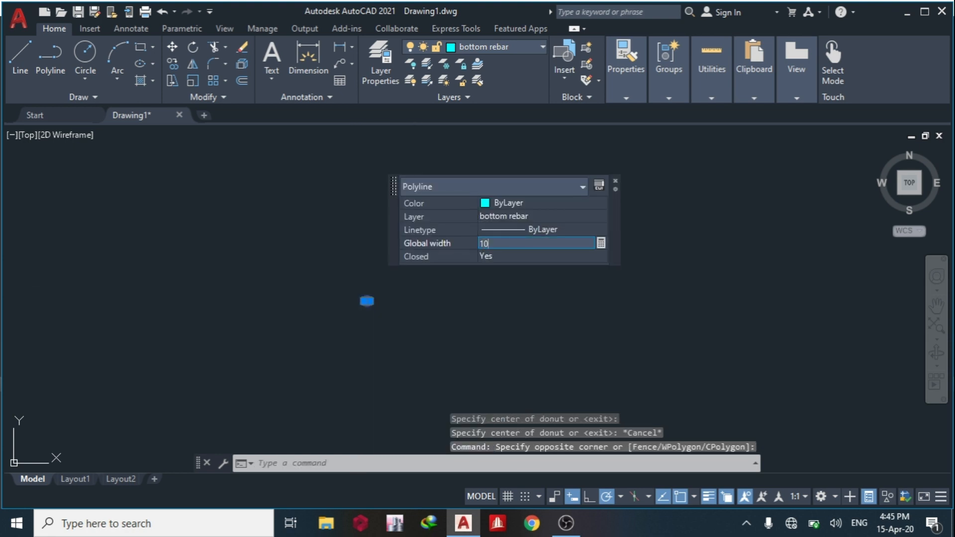
{"action": "type", "text": "0"}
{"action": "key", "text": "Return"}
Copy the donut from its centre onto the ground slab's bottom bar, near the end away from the short vertical bar.
{"action": "type", "text": "CO"}
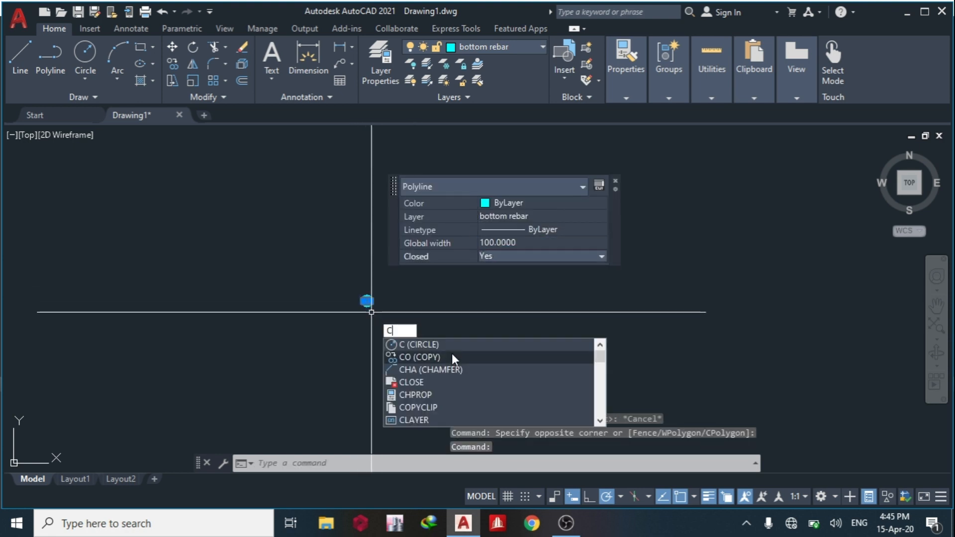
{"action": "key", "text": "Return"}
{"action": "left_click", "coordinate": [366, 301]}
{"action": "middle_click_drag", "start_coordinate": [304, 335], "coordinate": [656, 368]}
{"action": "scroll", "coordinate": [432, 216], "scroll_direction": "up", "scroll_amount": 5}
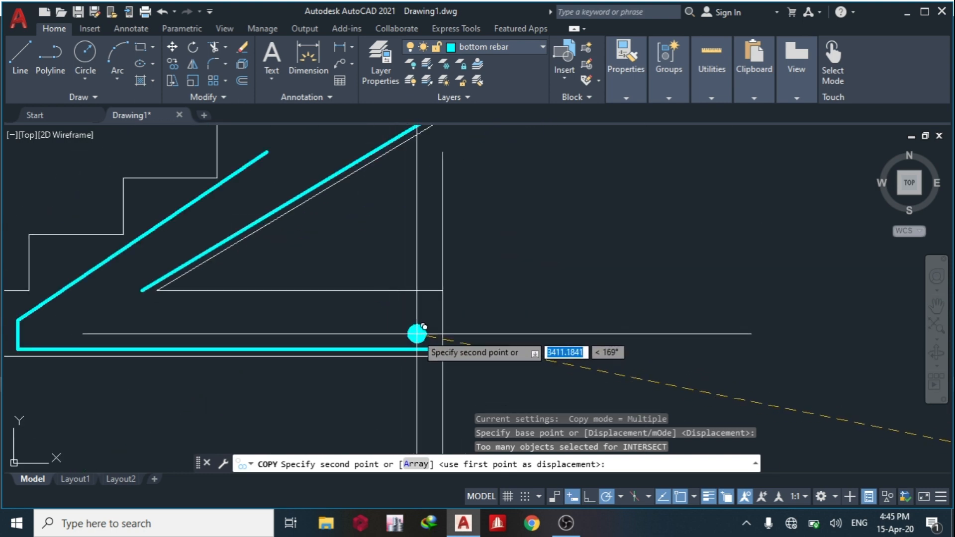
{"action": "middle_click_drag", "start_coordinate": [367, 283], "coordinate": [420, 318]}
Copy the donut onto the lower end of the flight's sloping bottom bar and beneath the starter bar's lower bend.
{"action": "scroll", "coordinate": [232, 314], "scroll_direction": "up", "scroll_amount": 2}
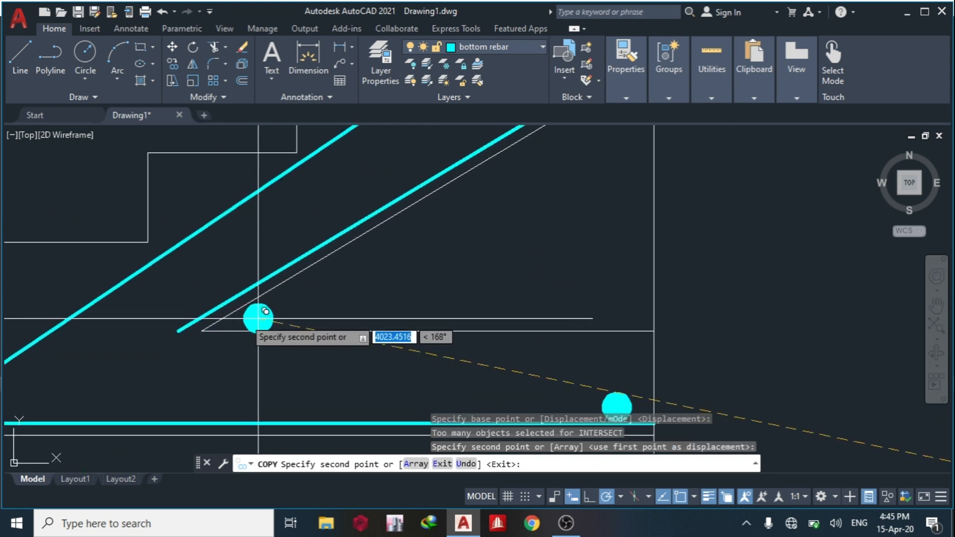
{"action": "left_click", "coordinate": [184, 310]}
{"action": "scroll", "coordinate": [184, 311], "scroll_direction": "down", "scroll_amount": 4}
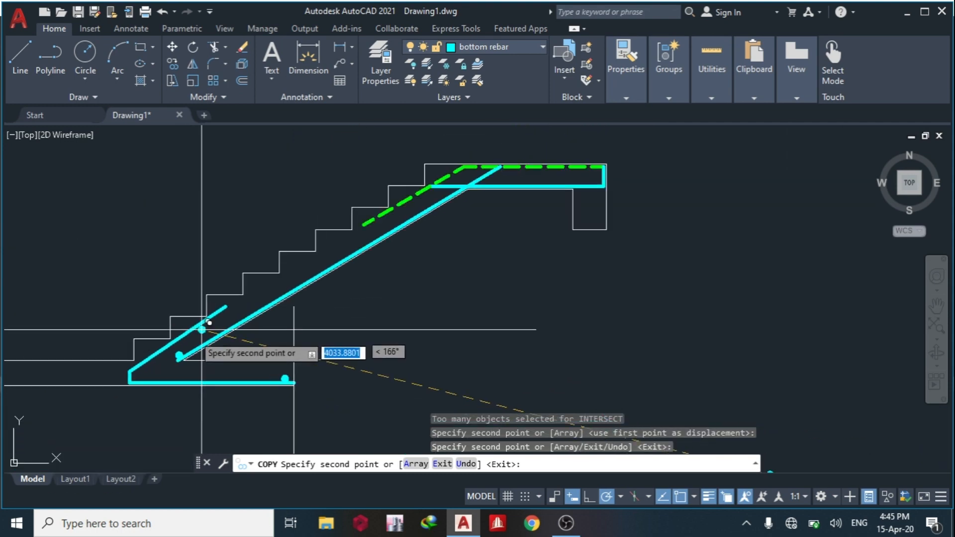
{"action": "scroll", "coordinate": [149, 392], "scroll_direction": "up", "scroll_amount": 4}
{"action": "left_click", "coordinate": [144, 426]}
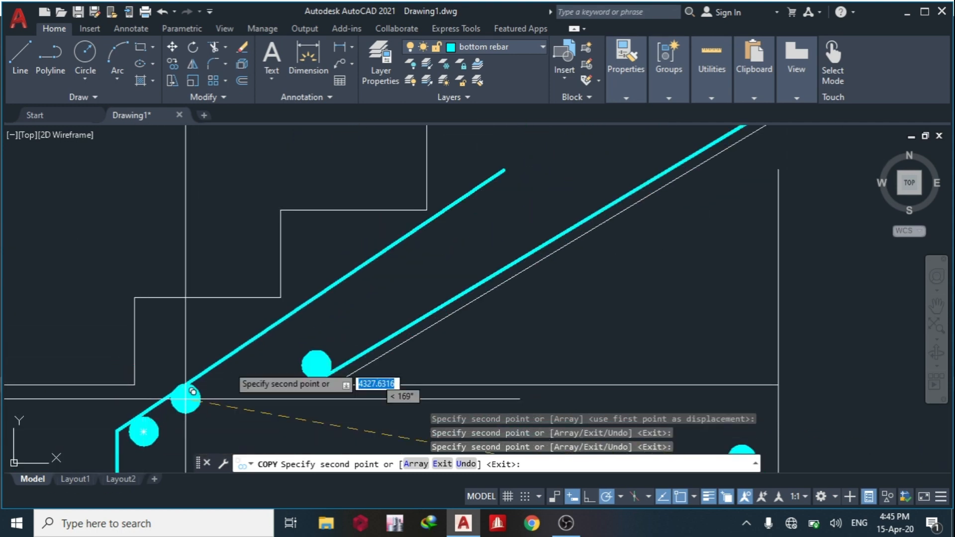
Place another donut copy beneath the lower end of the dashed sloping top bar.
{"action": "scroll", "coordinate": [188, 394], "scroll_direction": "down", "scroll_amount": 4}
{"action": "scroll", "coordinate": [326, 303], "scroll_direction": "up", "scroll_amount": 3}
{"action": "scroll", "coordinate": [145, 236], "scroll_direction": "up", "scroll_amount": 4}
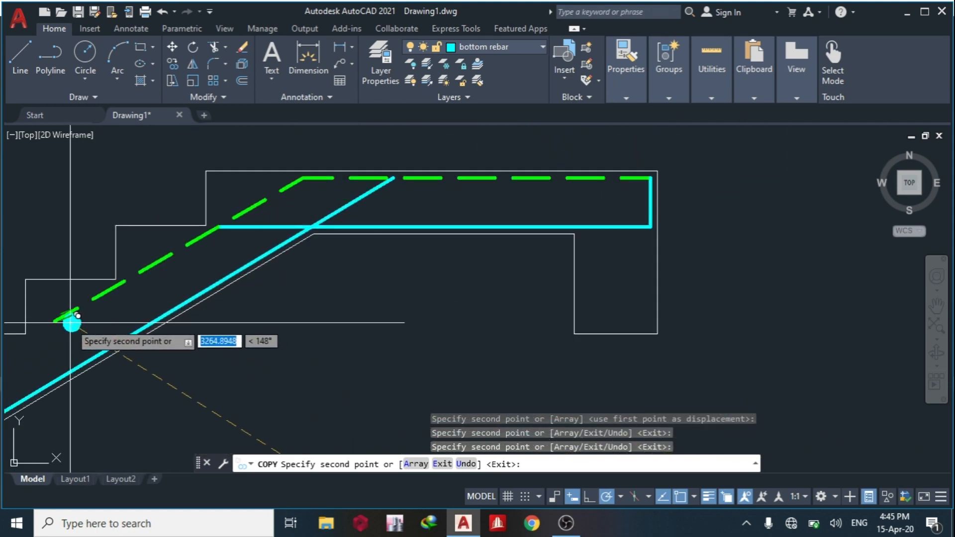
{"action": "left_click", "coordinate": [68, 324]}
Place donut copies on the landing's bottom bar, one beside its vertical leg and one near the flight end.
{"action": "middle_click_drag", "start_coordinate": [220, 281], "coordinate": [205, 304]}
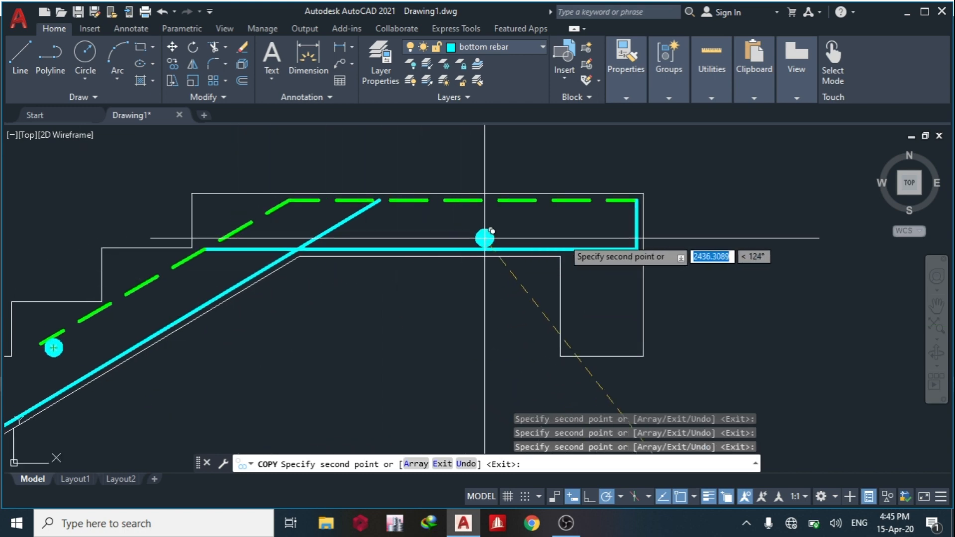
{"action": "left_click", "coordinate": [620, 241]}
{"action": "middle_click_drag", "start_coordinate": [368, 269], "coordinate": [542, 265]}
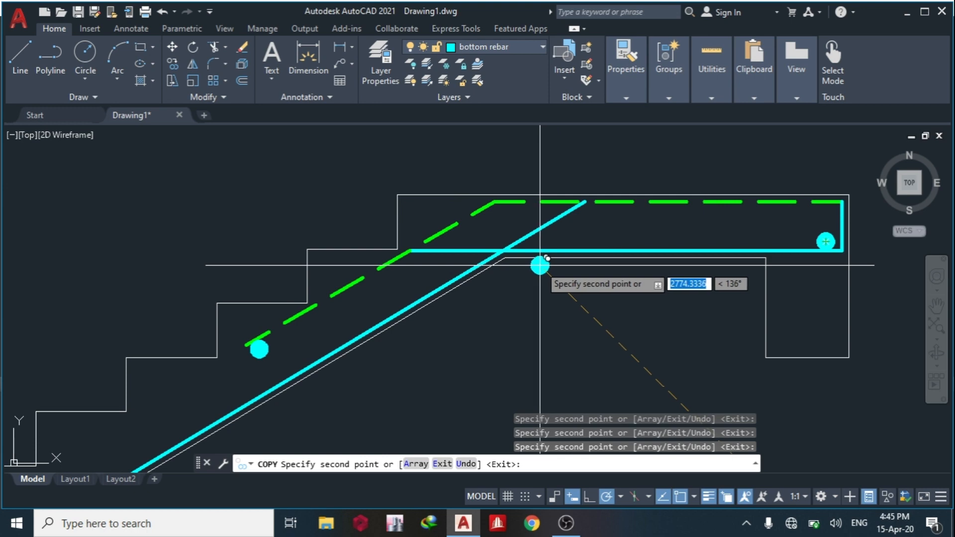
{"action": "scroll", "coordinate": [455, 256], "scroll_direction": "up", "scroll_amount": 4}
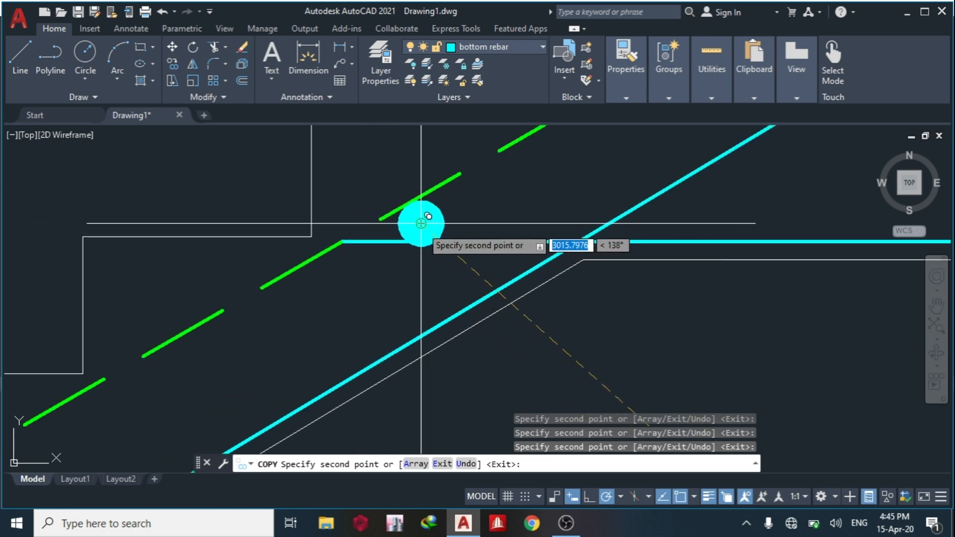
{"action": "key", "text": "Escape"}
Delete the donut beside the vertical leg of the landing's bottom bar.
{"action": "scroll", "coordinate": [646, 315], "scroll_direction": "down", "scroll_amount": 4}
{"action": "scroll", "coordinate": [486, 260], "scroll_direction": "up", "scroll_amount": 5}
{"action": "left_click", "coordinate": [465, 261]}
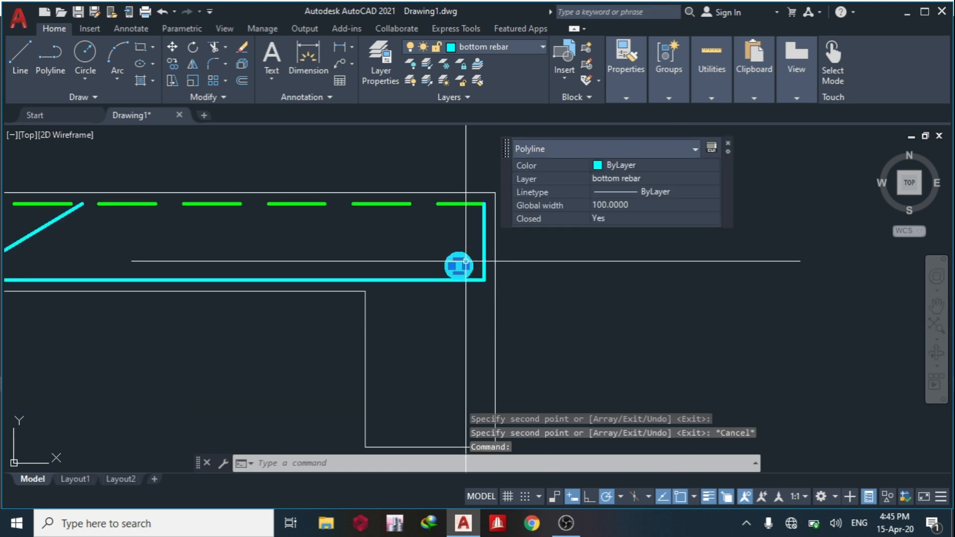
{"action": "key", "text": "Delete"}
Create a path array of the ground slab's donut along the slab's bottom bar.
{"action": "scroll", "coordinate": [486, 301], "scroll_direction": "down", "scroll_amount": 6}
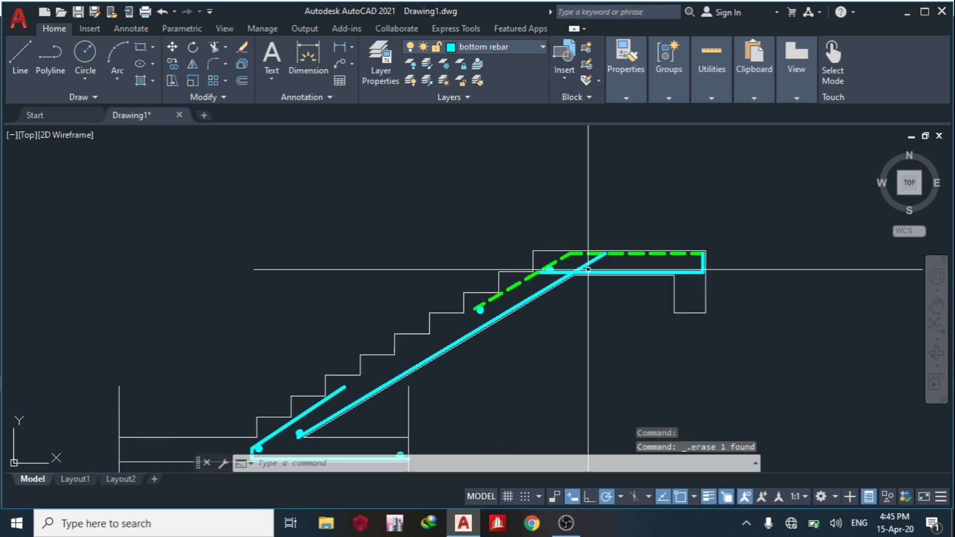
{"action": "scroll", "coordinate": [564, 283], "scroll_direction": "up", "scroll_amount": 2}
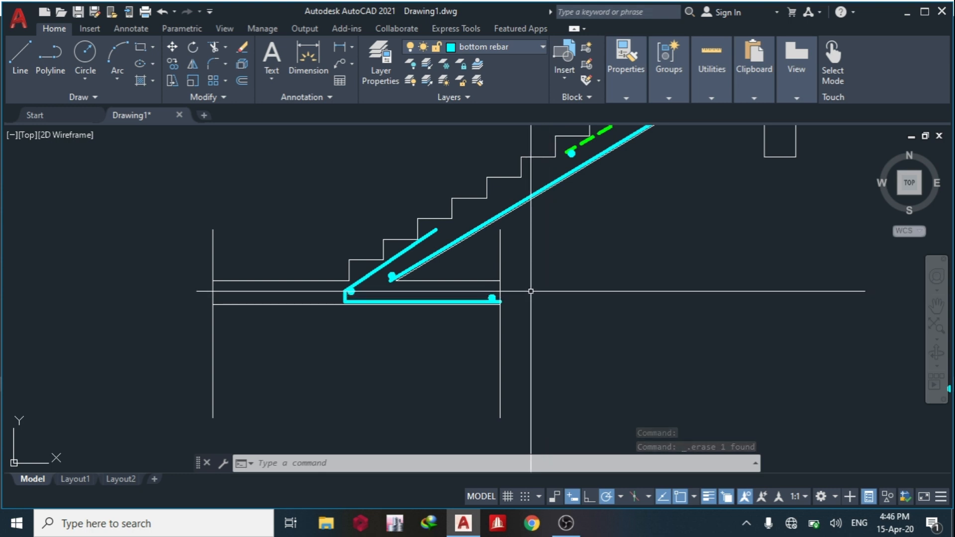
{"action": "scroll", "coordinate": [493, 298], "scroll_direction": "up", "scroll_amount": 3}
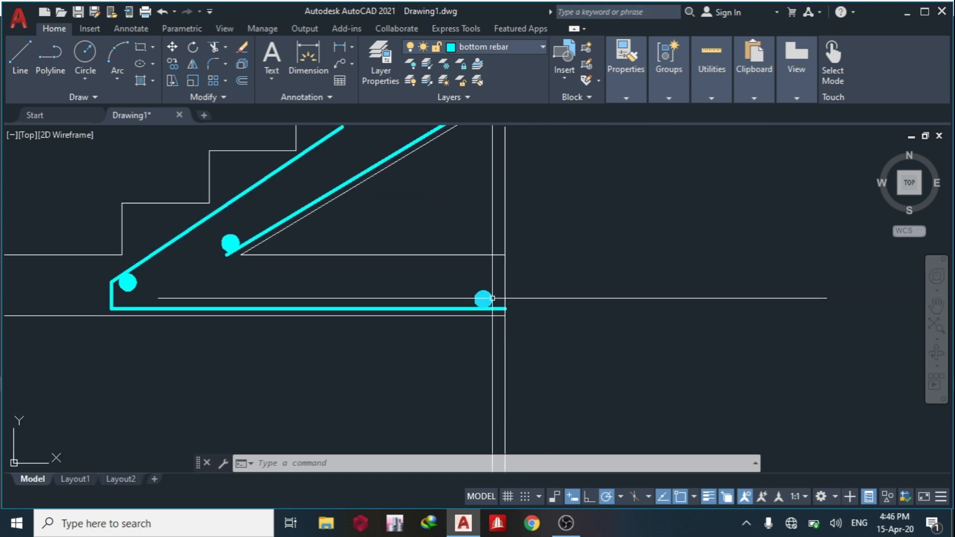
{"action": "left_click", "coordinate": [491, 298]}
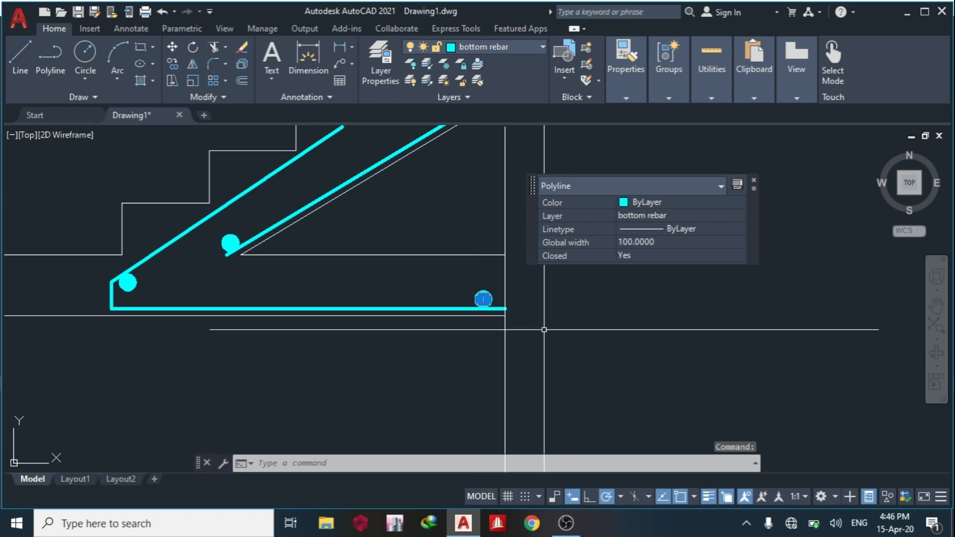
{"action": "type", "text": "ARR"}
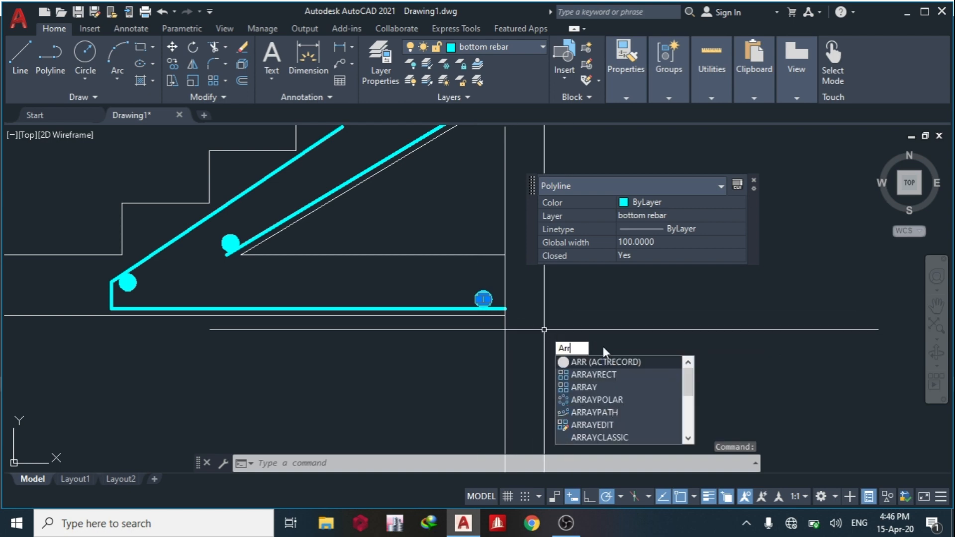
{"action": "left_click", "coordinate": [617, 413]}
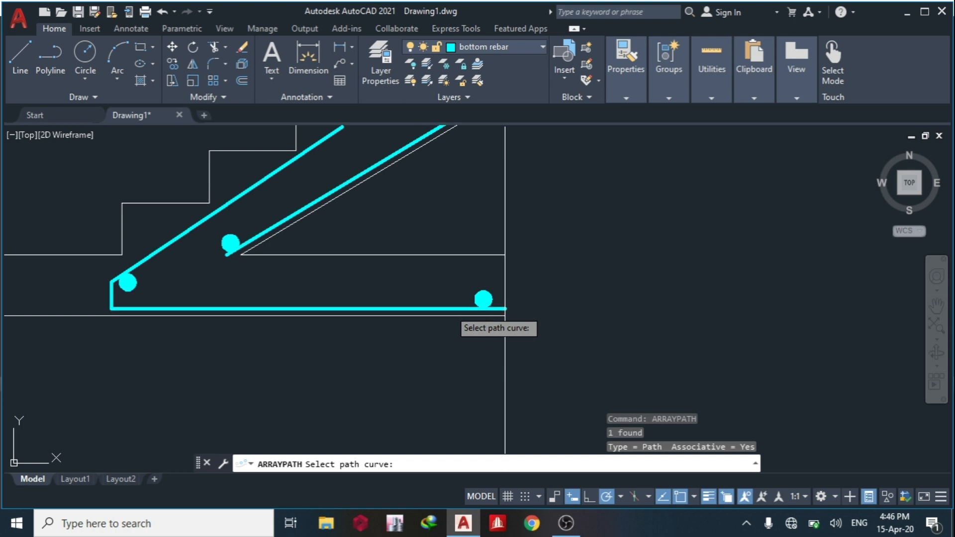
{"action": "left_click", "coordinate": [454, 310]}
{"action": "key", "text": "Escape"}
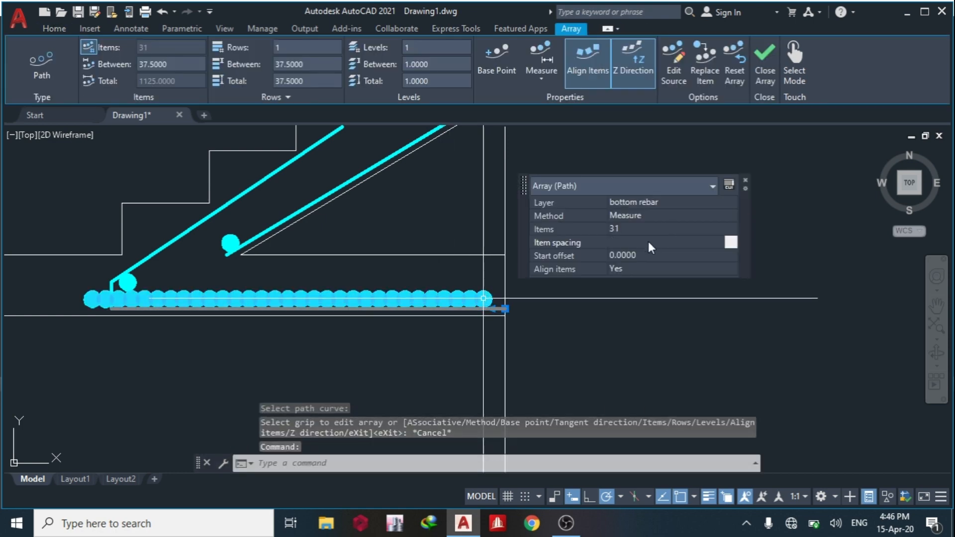
Set the item spacing of the ground slab's donut array to 250.
{"action": "left_click", "coordinate": [650, 242]}
{"action": "type", "text": "250"}
{"action": "key", "text": "Tab"}
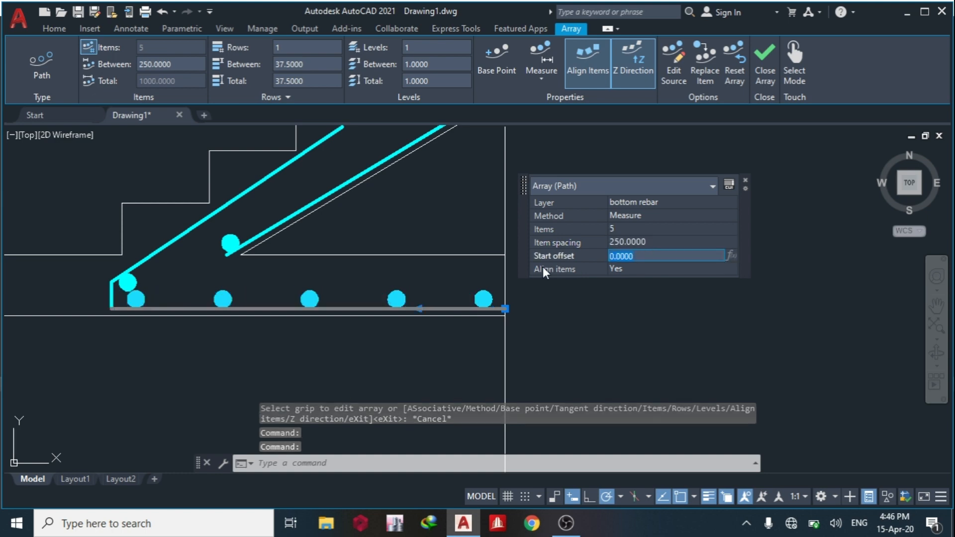
{"action": "key", "text": "Escape"}
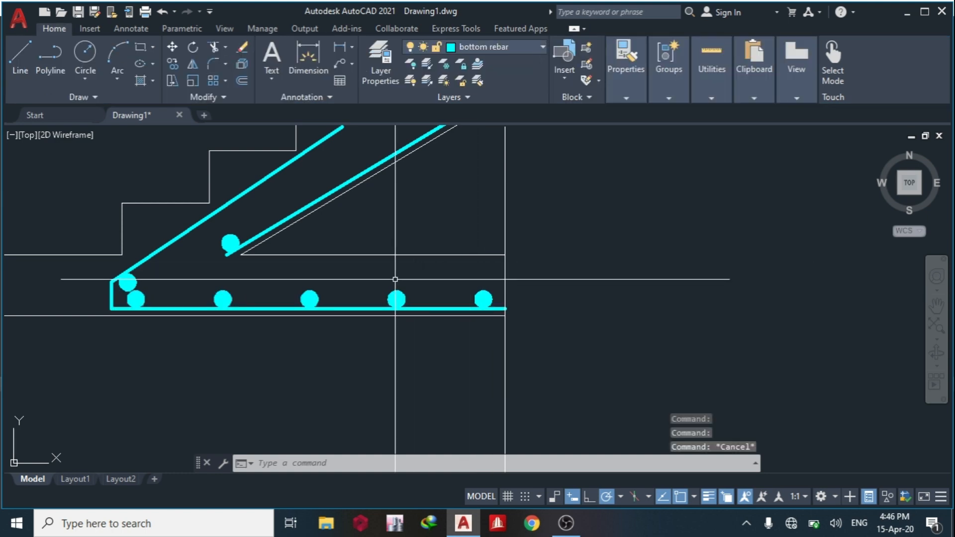
Array the donut at the starter bar's lower bend along the sloping starter bar with an item spacing of 250.
{"action": "left_click", "coordinate": [136, 277]}
{"action": "key", "text": "Return"}
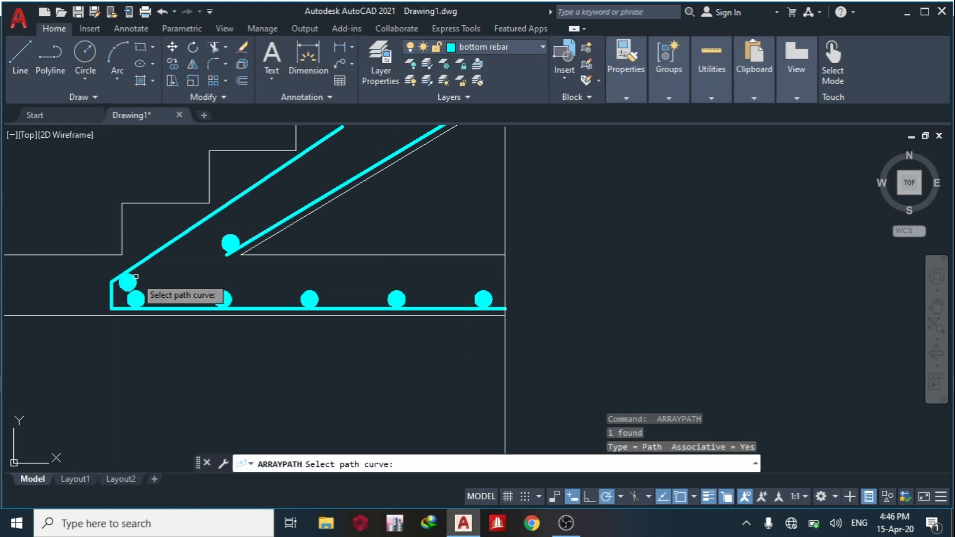
{"action": "left_click", "coordinate": [152, 252]}
{"action": "key", "text": "Escape"}
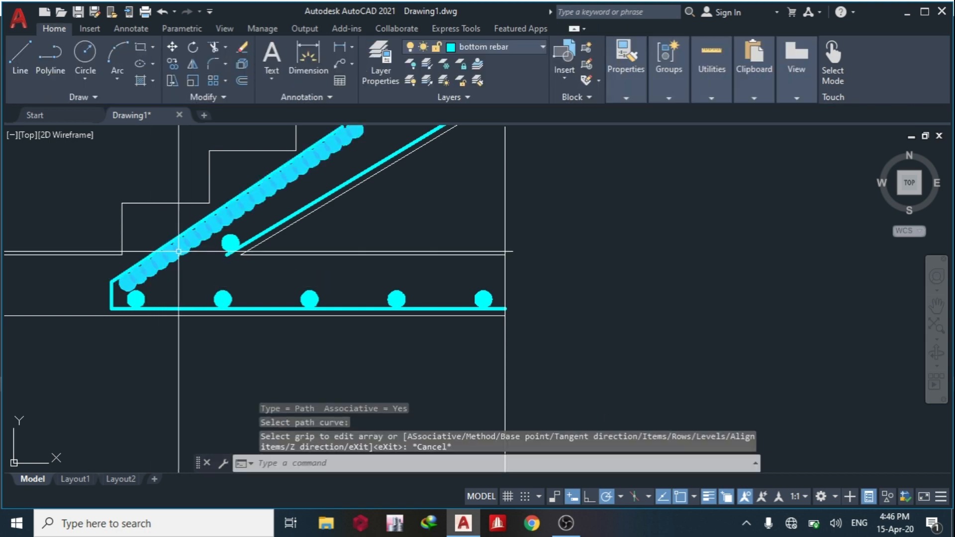
{"action": "left_click", "coordinate": [211, 233]}
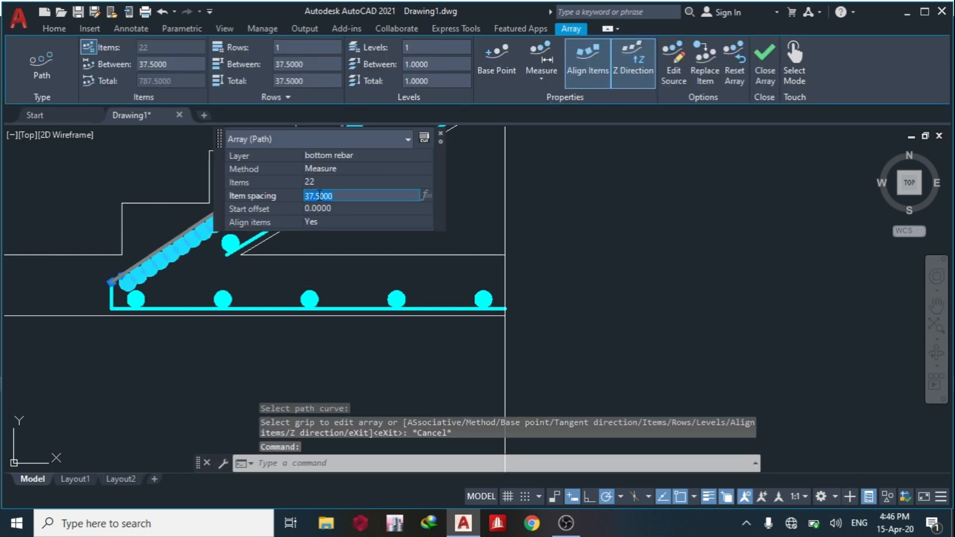
{"action": "key", "text": "Tab"}
{"action": "key", "text": "Escape"}
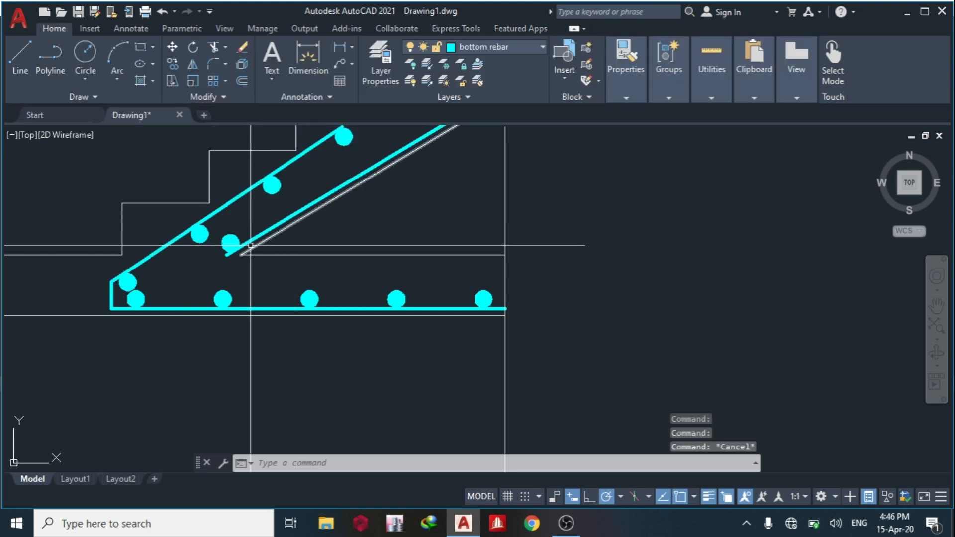
Array the donut at the foot of the flight along its sloping bottom bar with an item spacing of 250.
{"action": "left_click", "coordinate": [234, 242]}
{"action": "mouse_move", "coordinate": [234, 243]}
{"action": "key", "text": "space"}
{"action": "left_click", "coordinate": [264, 233]}
{"action": "middle_click_drag", "start_coordinate": [252, 248], "coordinate": [198, 306]}
{"action": "key", "text": "Escape"}
{"action": "left_click", "coordinate": [232, 268]}
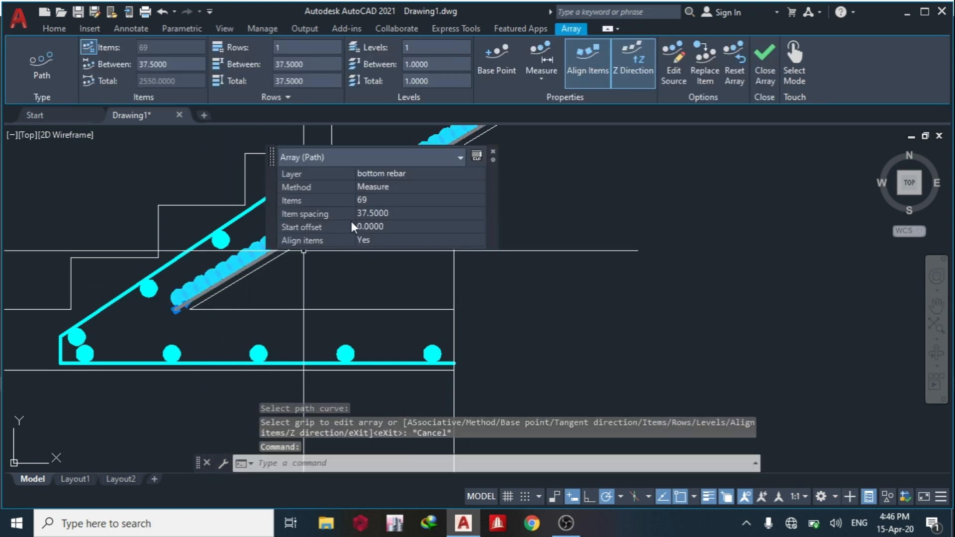
{"action": "type", "text": "250"}
{"action": "key", "text": "Tab"}
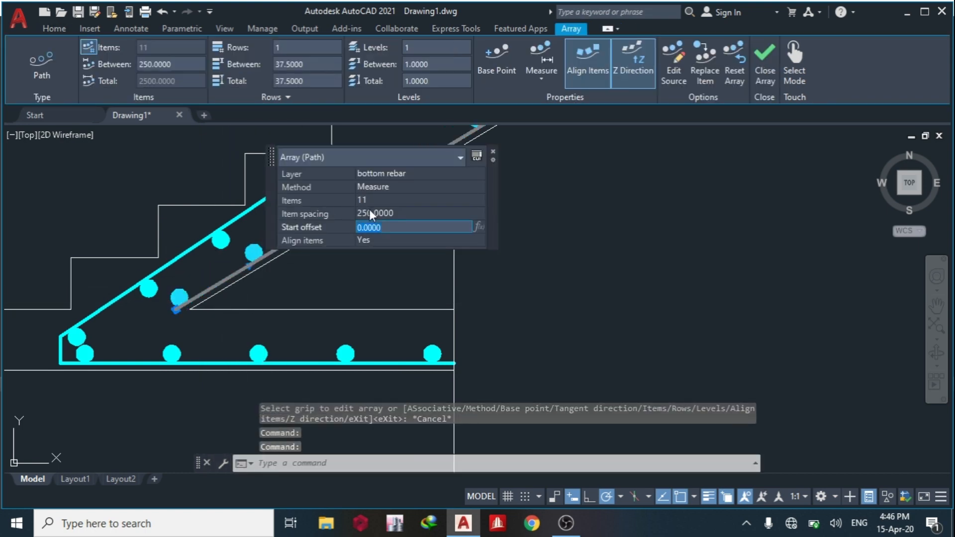
{"action": "key", "text": "Escape"}
{"action": "key", "text": "Escape"}
Create a path array of the donut beneath the dashed top bar along that bar's sloping part.
{"action": "scroll", "coordinate": [258, 300], "scroll_direction": "down", "scroll_amount": 6}
{"action": "middle_click_drag", "start_coordinate": [312, 251], "coordinate": [191, 330]}
{"action": "scroll", "coordinate": [292, 266], "scroll_direction": "up", "scroll_amount": 4}
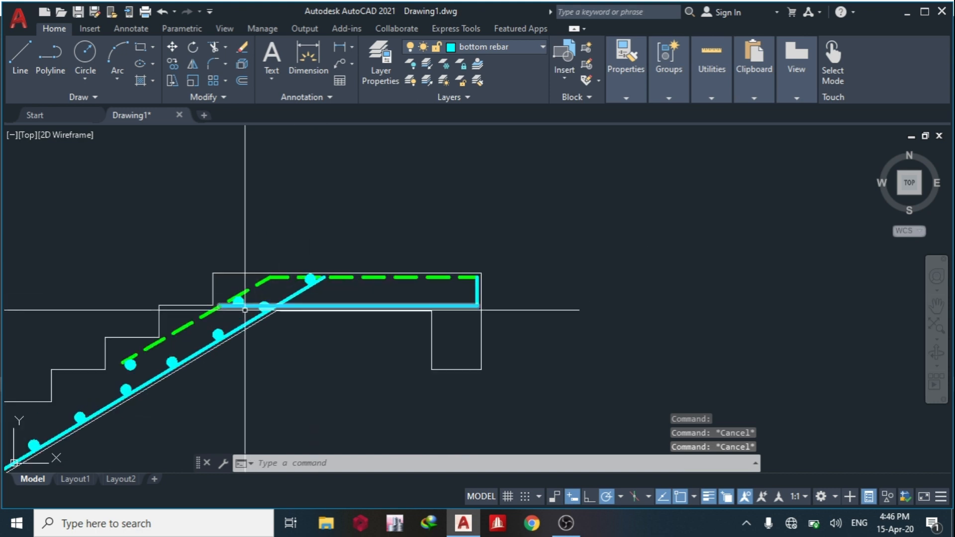
{"action": "left_click", "coordinate": [131, 365]}
{"action": "scroll", "coordinate": [130, 365], "scroll_direction": "up", "scroll_amount": 3}
{"action": "type", "text": "arraypath"}
{"action": "key", "text": "Return"}
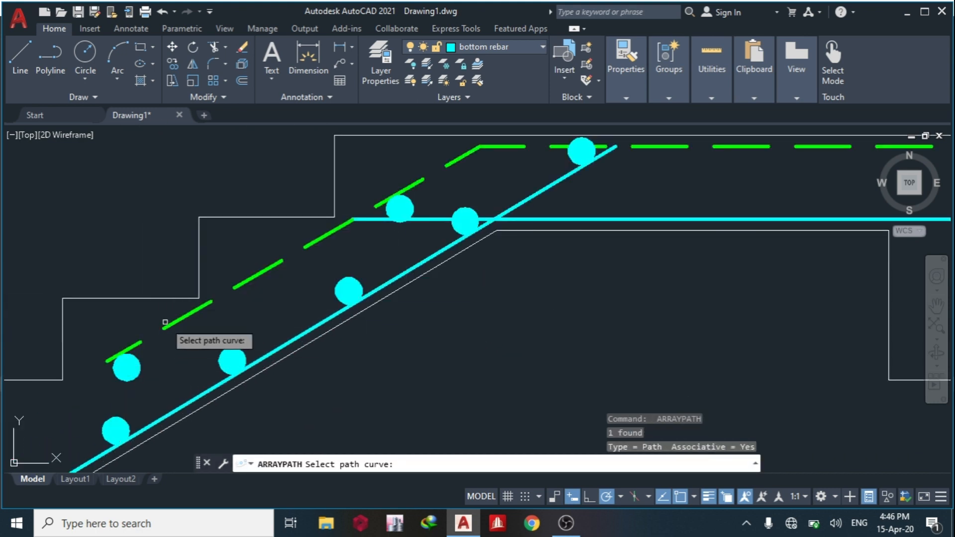
{"action": "left_click", "coordinate": [169, 326]}
{"action": "key", "text": "Escape"}
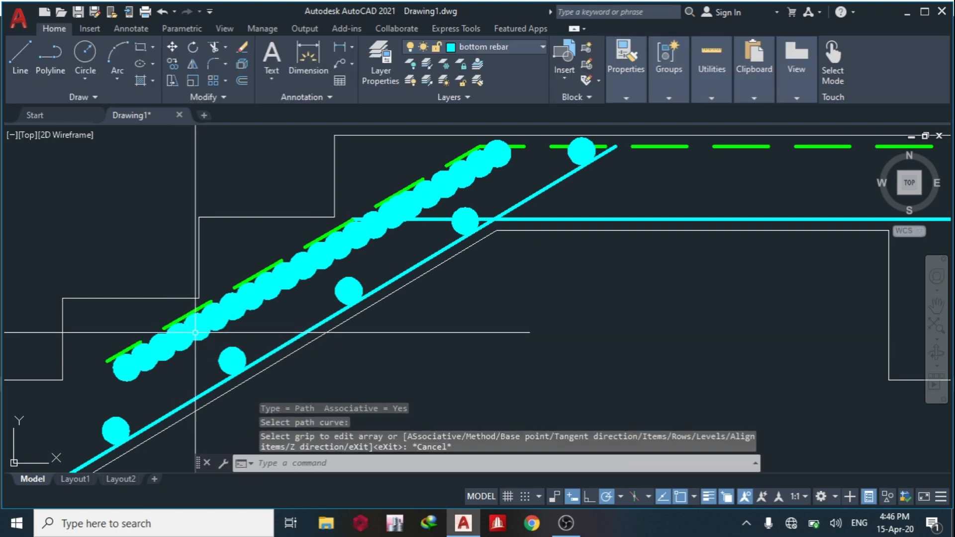
Set the item spacing of the dashed top bar's donut array to 250.
{"action": "left_click", "coordinate": [243, 316]}
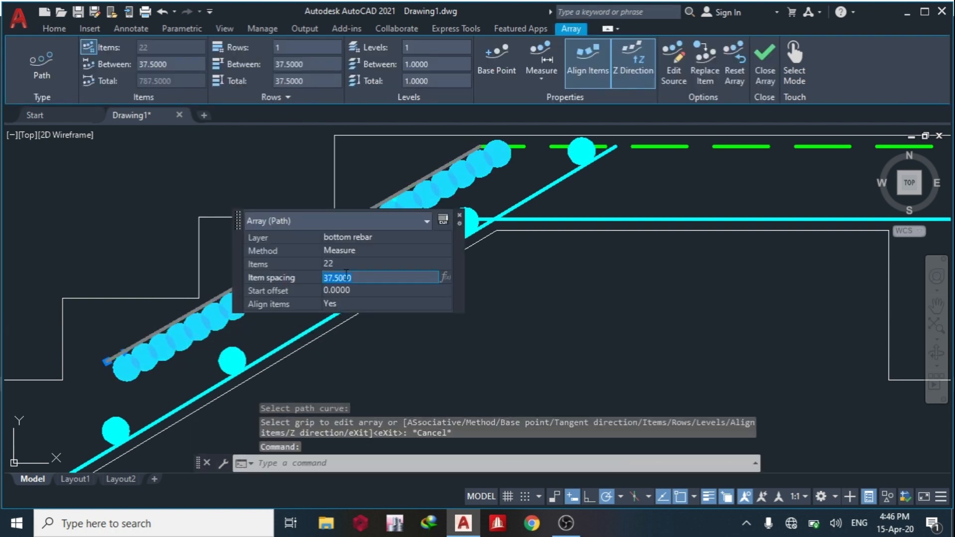
{"action": "key", "text": "Tab"}
{"action": "key", "text": "Escape"}
Array the donut near the flight end of the landing's bottom bar along that bar with an item spacing of 250.
{"action": "scroll", "coordinate": [273, 341], "scroll_direction": "down", "scroll_amount": 3}
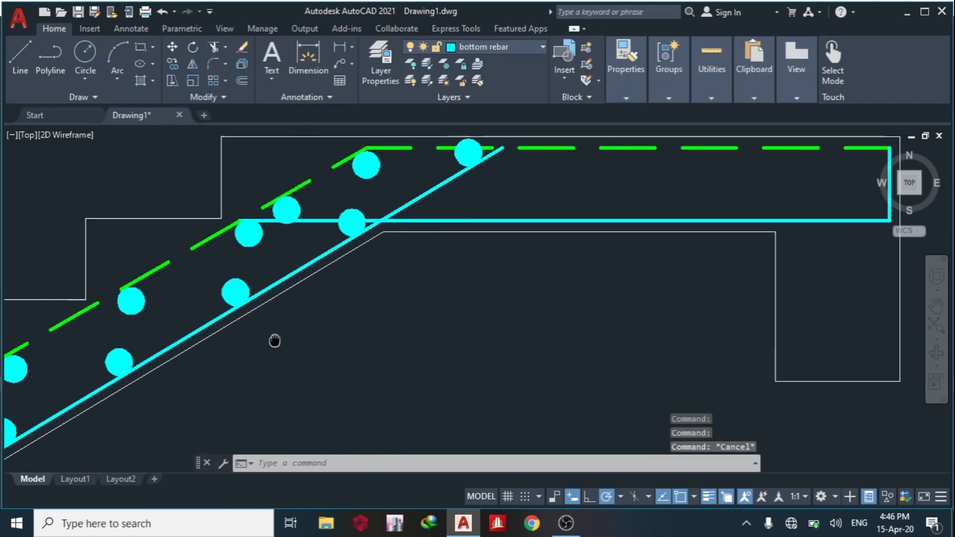
{"action": "scroll", "coordinate": [258, 257], "scroll_direction": "up", "scroll_amount": 2}
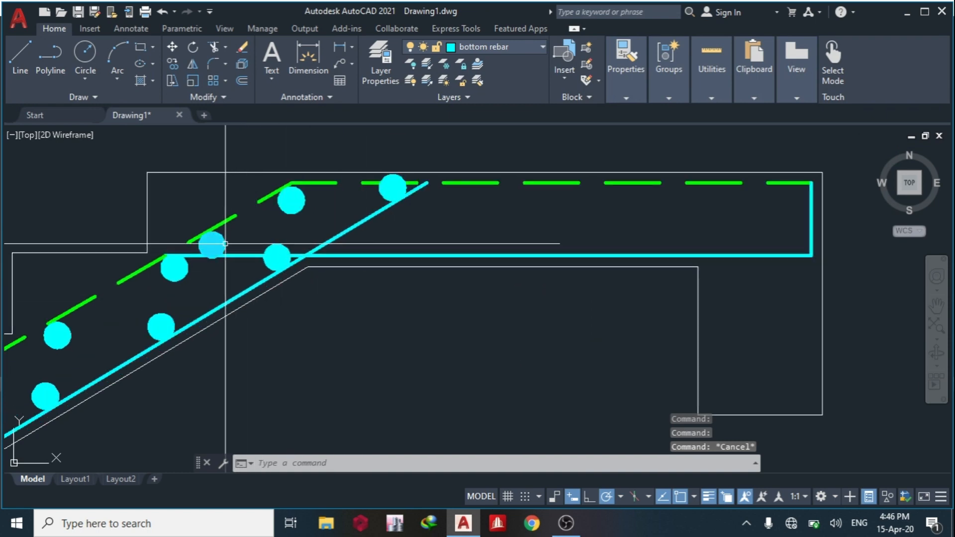
{"action": "left_click", "coordinate": [211, 244]}
{"action": "key", "text": "Return"}
{"action": "left_click", "coordinate": [250, 255]}
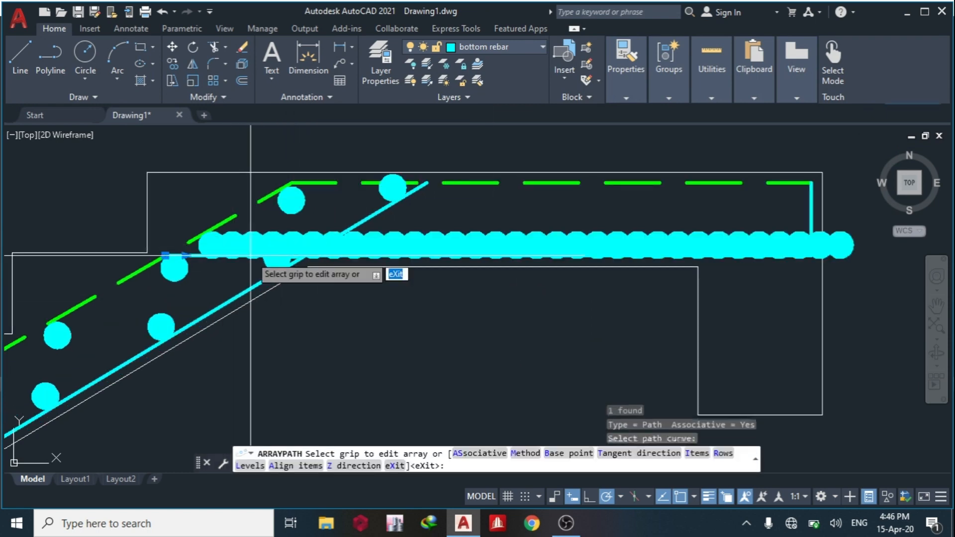
{"action": "key", "text": "Escape"}
{"action": "left_click", "coordinate": [480, 247]}
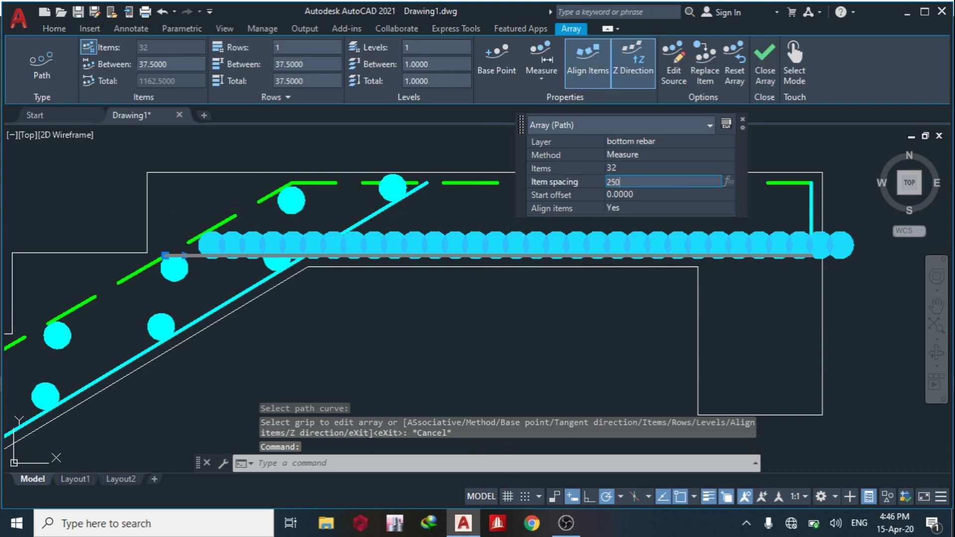
{"action": "key", "text": "Tab"}
{"action": "key", "text": "Escape"}
{"action": "key", "text": "Escape"}
Examine the completed staircase section and the bar symbols in the reinforcement plan beside it.
{"action": "scroll", "coordinate": [596, 224], "scroll_direction": "down", "scroll_amount": 8}
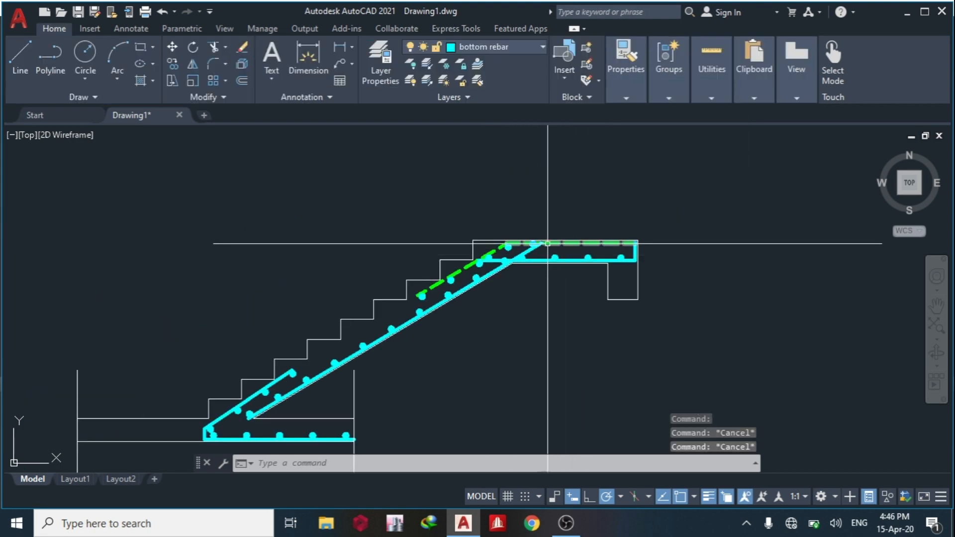
{"action": "mouse_move", "coordinate": [497, 223]}
{"action": "middle_mouse_down"}
{"action": "mouse_move", "coordinate": [517, 218]}
{"action": "mouse_move", "coordinate": [515, 194]}
{"action": "middle_mouse_up"}
{"action": "scroll", "coordinate": [515, 194], "scroll_direction": "down", "scroll_amount": 4}
{"action": "mouse_move", "coordinate": [451, 206]}
{"action": "middle_mouse_down"}
{"action": "mouse_move", "coordinate": [454, 230]}
{"action": "mouse_move", "coordinate": [496, 218]}
{"action": "middle_mouse_up"}
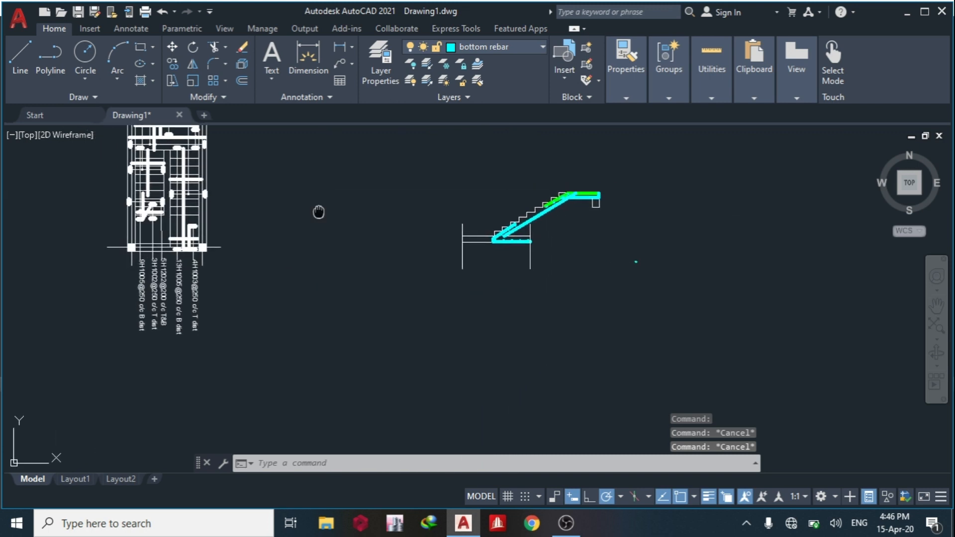
{"action": "middle_click_drag", "start_coordinate": [318, 160], "coordinate": [326, 211]}
{"action": "middle_click_drag", "start_coordinate": [488, 257], "coordinate": [377, 257]}
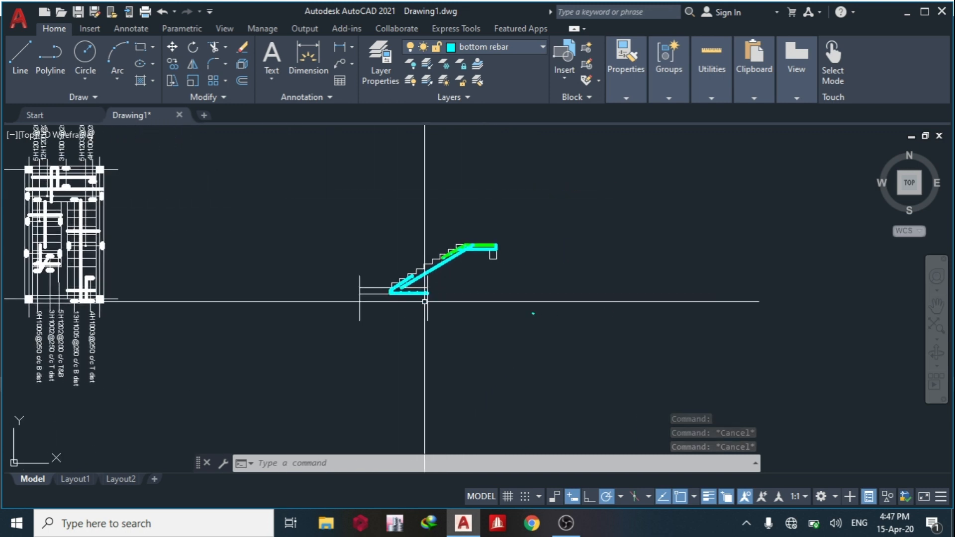
{"action": "scroll", "coordinate": [408, 307], "scroll_direction": "up", "scroll_amount": 4}
{"action": "scroll", "coordinate": [396, 266], "scroll_direction": "up", "scroll_amount": 3}
{"action": "scroll", "coordinate": [341, 264], "scroll_direction": "down", "scroll_amount": 7}
{"action": "middle_click_drag", "start_coordinate": [154, 250], "coordinate": [344, 255]}
{"action": "scroll", "coordinate": [343, 255], "scroll_direction": "up", "scroll_amount": 6}
{"action": "middle_click_drag", "start_coordinate": [488, 238], "coordinate": [428, 237]}
{"action": "scroll", "coordinate": [428, 237], "scroll_direction": "up", "scroll_amount": 4}
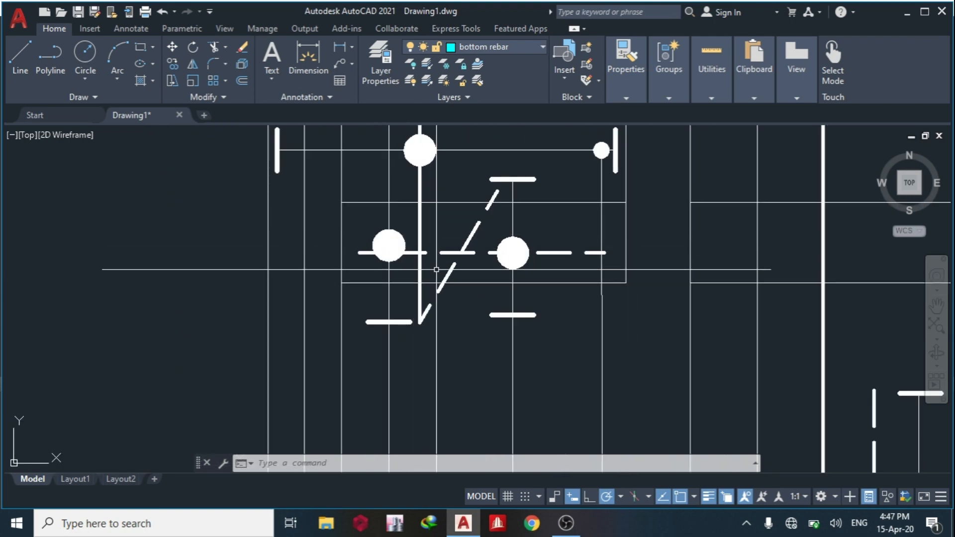
Review the bar labels and distribution bars in the reinforcement plan against the bars drawn in the staircase section.
{"action": "scroll", "coordinate": [420, 240], "scroll_direction": "down", "scroll_amount": 4}
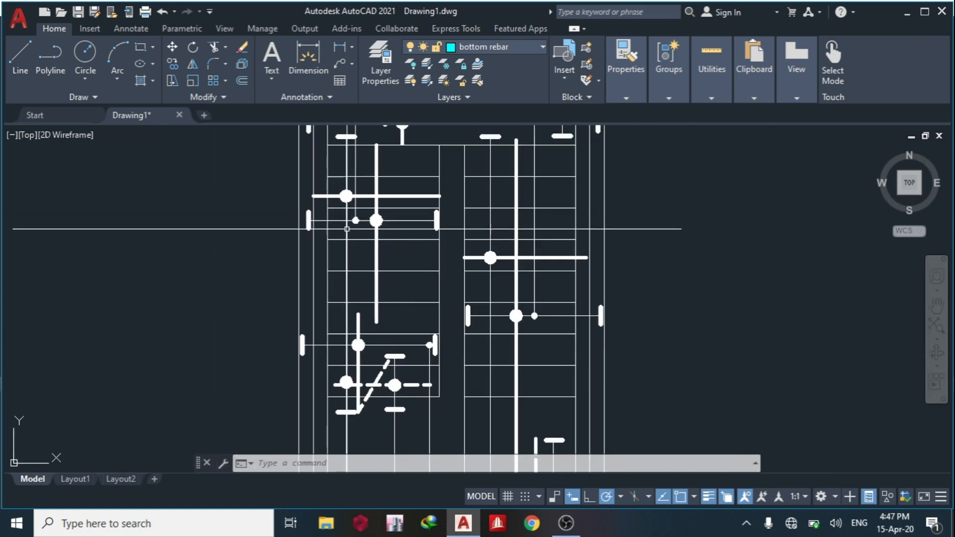
{"action": "middle_click_drag", "start_coordinate": [355, 194], "coordinate": [355, 246]}
{"action": "mouse_move", "coordinate": [346, 338]}
{"action": "middle_mouse_down"}
{"action": "mouse_move", "coordinate": [321, 222]}
{"action": "mouse_move", "coordinate": [326, 259]}
{"action": "mouse_move", "coordinate": [316, 119]}
{"action": "middle_mouse_up"}
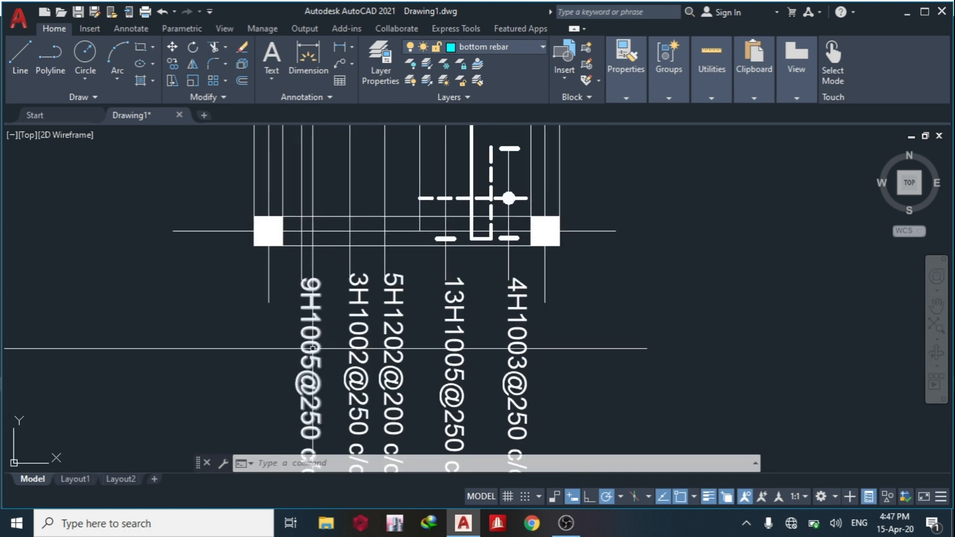
{"action": "scroll", "coordinate": [326, 349], "scroll_direction": "up", "scroll_amount": 2}
{"action": "middle_click_drag", "start_coordinate": [330, 349], "coordinate": [279, 319]}
{"action": "scroll", "coordinate": [278, 316], "scroll_direction": "down", "scroll_amount": 6}
{"action": "middle_click_drag", "start_coordinate": [832, 266], "coordinate": [508, 274]}
{"action": "scroll", "coordinate": [640, 265], "scroll_direction": "up", "scroll_amount": 4}
{"action": "middle_click_drag", "start_coordinate": [469, 203], "coordinate": [671, 221]}
{"action": "scroll", "coordinate": [666, 219], "scroll_direction": "down", "scroll_amount": 4}
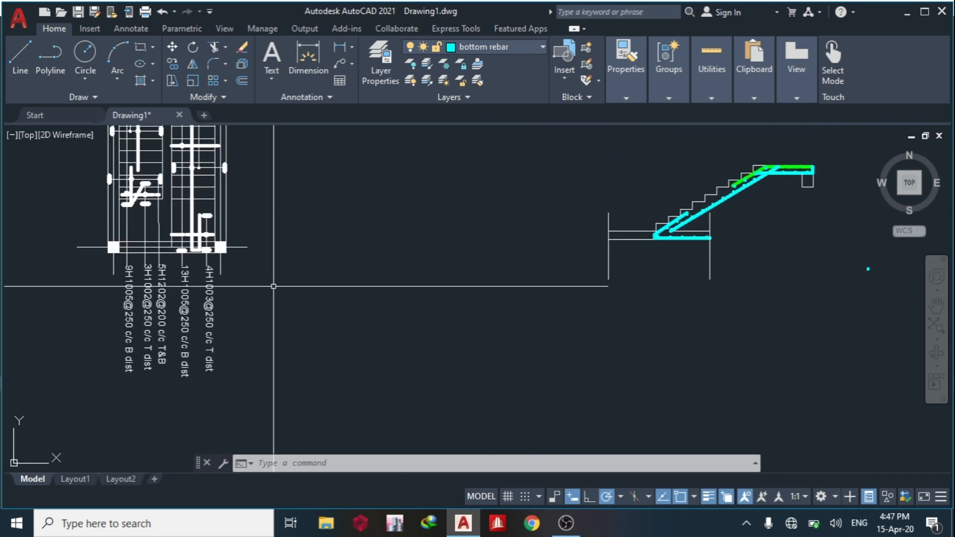
{"action": "middle_click_drag", "start_coordinate": [535, 298], "coordinate": [211, 359]}
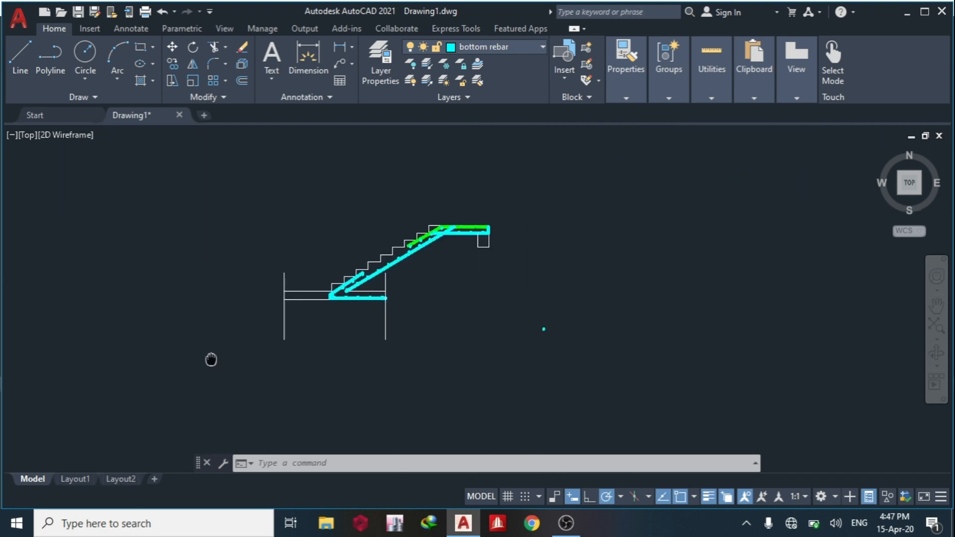
{"action": "scroll", "coordinate": [344, 273], "scroll_direction": "up", "scroll_amount": 2}
{"action": "middle_click_drag", "start_coordinate": [385, 255], "coordinate": [276, 313]}
{"action": "scroll", "coordinate": [651, 358], "scroll_direction": "down", "scroll_amount": 4}
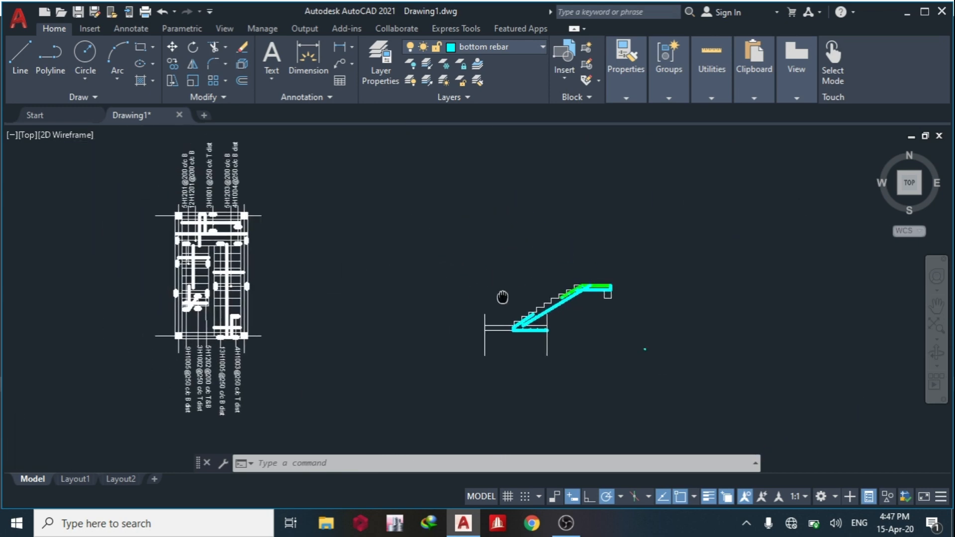
{"action": "scroll", "coordinate": [221, 216], "scroll_direction": "up", "scroll_amount": 5}
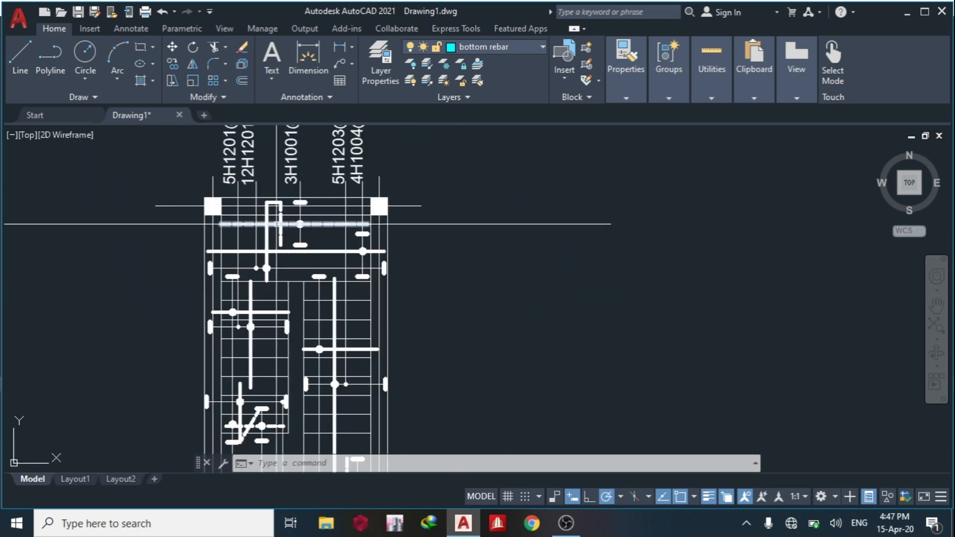
{"action": "scroll", "coordinate": [310, 224], "scroll_direction": "up", "scroll_amount": 3}
{"action": "scroll", "coordinate": [372, 276], "scroll_direction": "down", "scroll_amount": 2}
{"action": "scroll", "coordinate": [368, 273], "scroll_direction": "down", "scroll_amount": 1}
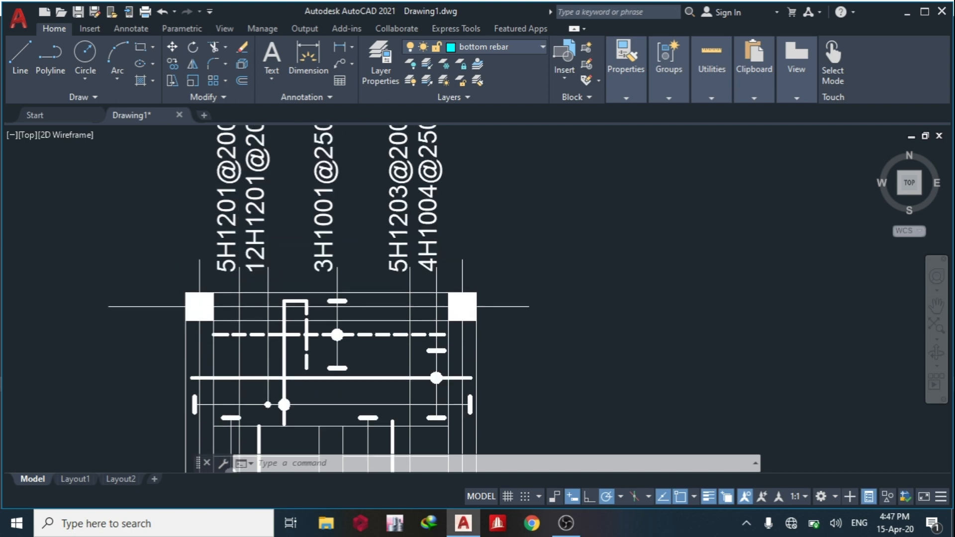
{"action": "scroll", "coordinate": [282, 240], "scroll_direction": "down", "scroll_amount": 4}
{"action": "middle_click_drag", "start_coordinate": [670, 256], "coordinate": [463, 266]}
{"action": "scroll", "coordinate": [483, 294], "scroll_direction": "up", "scroll_amount": 5}
{"action": "middle_click_drag", "start_coordinate": [490, 438], "coordinate": [318, 212]}
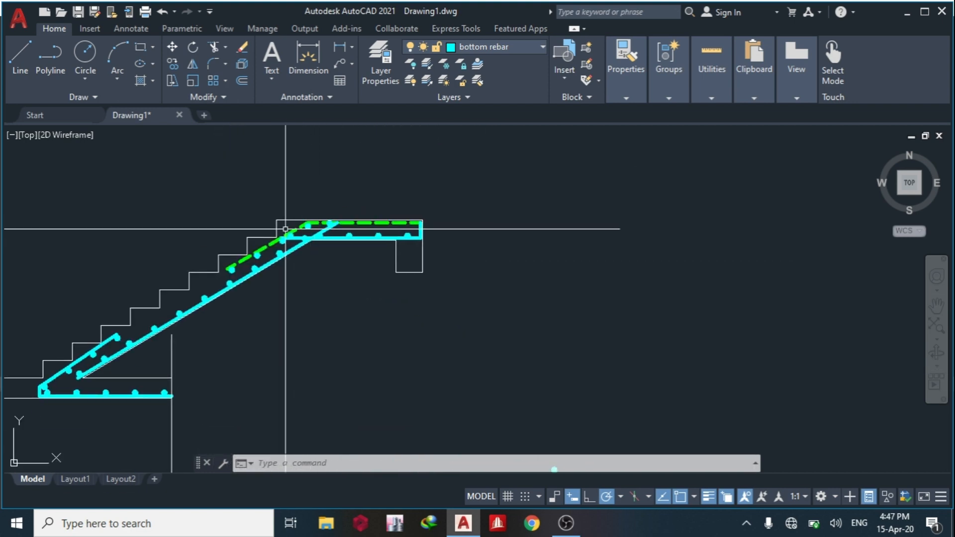
Explode the donut array along the landing's bottom bar into individual donuts.
{"action": "scroll", "coordinate": [352, 221], "scroll_direction": "up", "scroll_amount": 4}
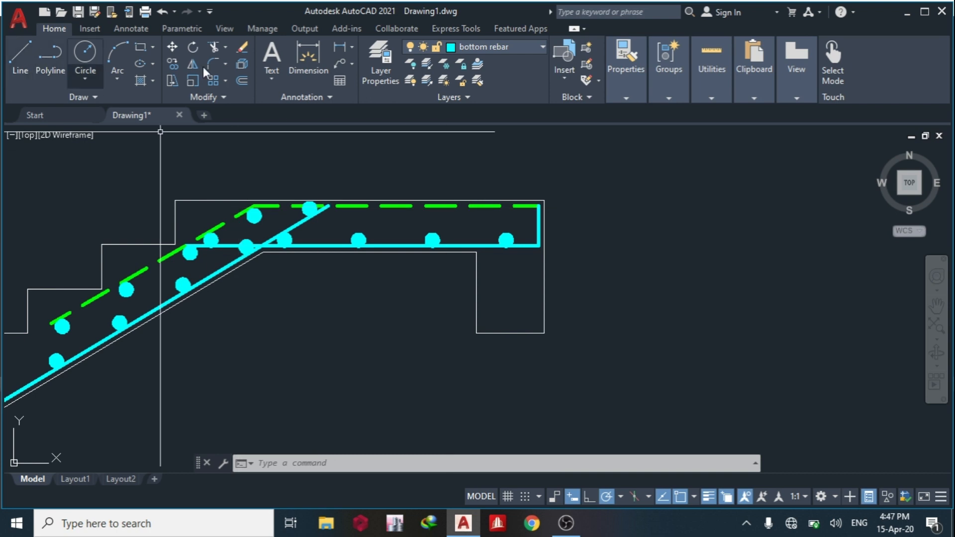
{"action": "left_click", "coordinate": [294, 244]}
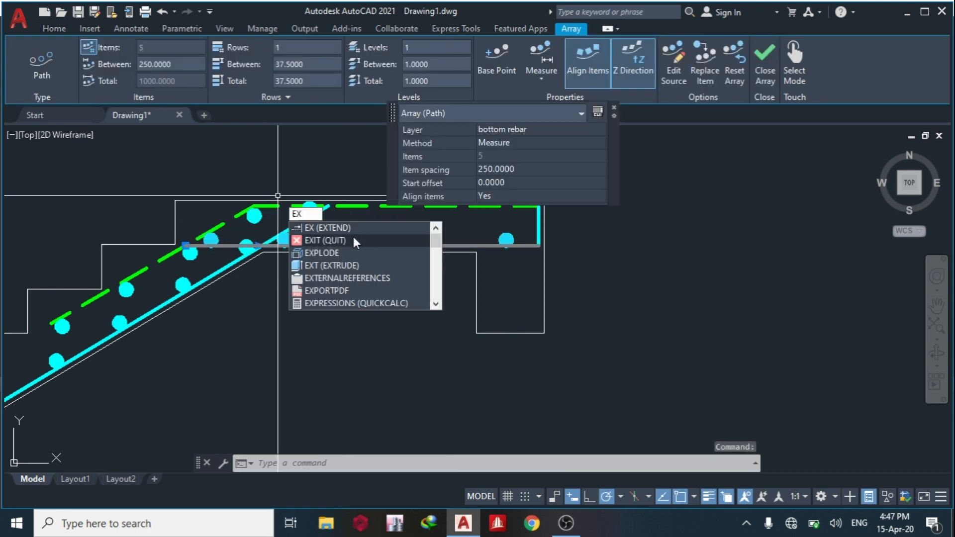
{"action": "left_click", "coordinate": [352, 254]}
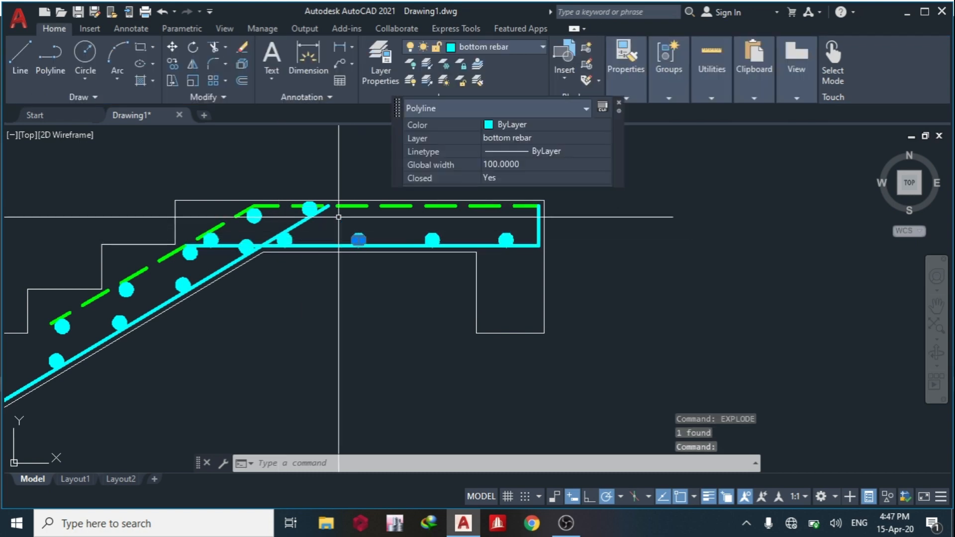
Copy one donut from the landing's bottom bar to just beneath the landing's dashed top bar.
{"action": "type", "text": "o"}
{"action": "key", "text": "Return"}
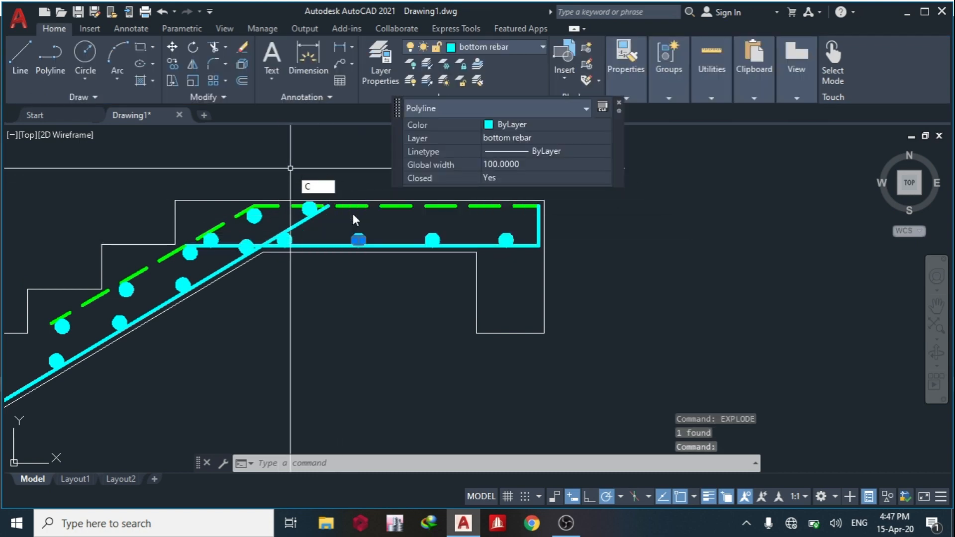
{"action": "scroll", "coordinate": [351, 211], "scroll_direction": "up", "scroll_amount": 3}
{"action": "left_click", "coordinate": [398, 276]}
{"action": "left_click", "coordinate": [374, 208]}
{"action": "key", "text": "Escape"}
Create a path array of the copied donut along the horizontal part of the dashed top bar in the landing.
{"action": "left_click", "coordinate": [374, 201]}
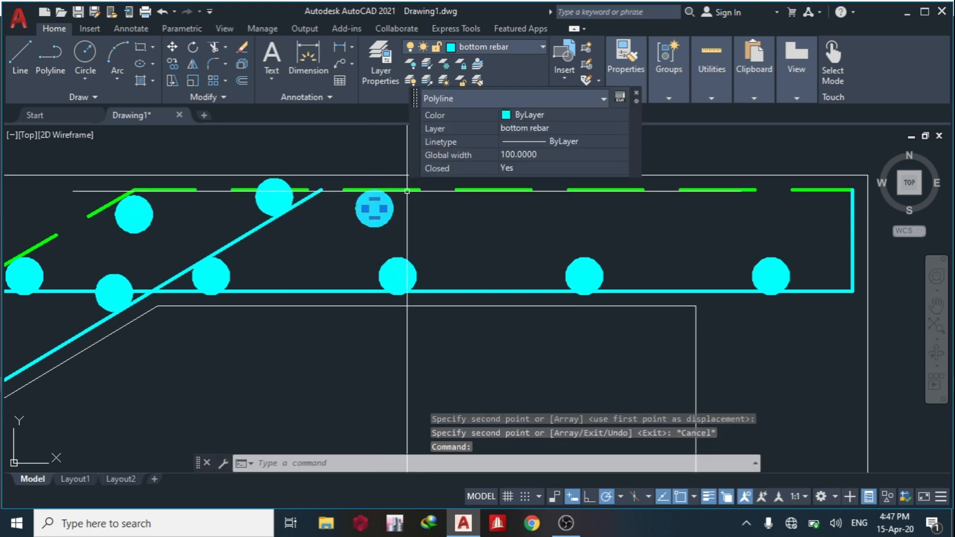
{"action": "left_click", "coordinate": [406, 191]}
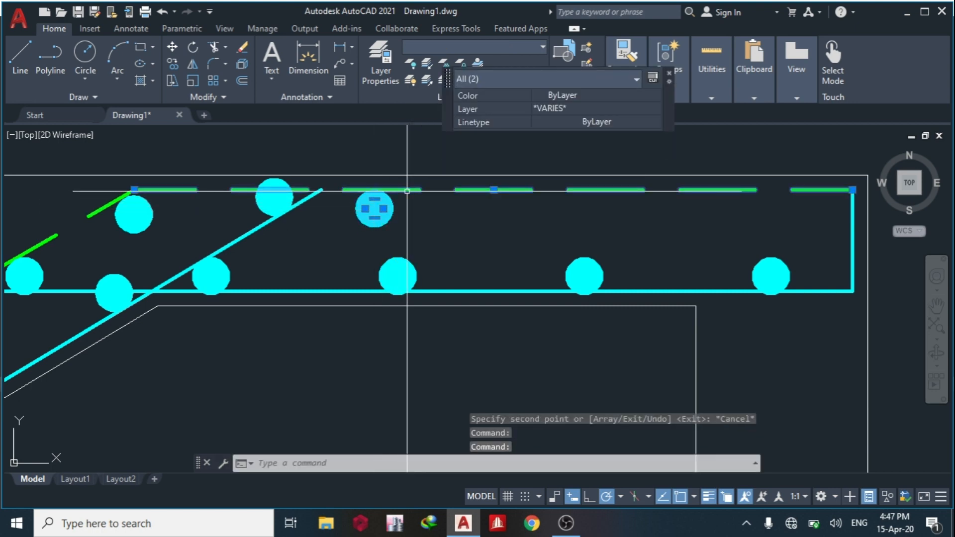
{"action": "key", "text": "Escape"}
{"action": "left_click", "coordinate": [387, 215]}
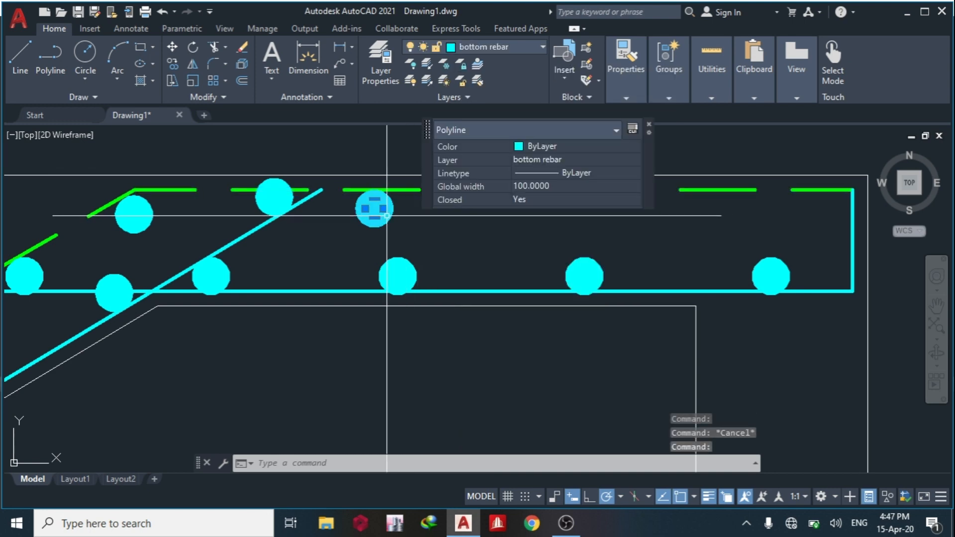
{"action": "right_click", "coordinate": [400, 221]}
{"action": "mouse_move", "coordinate": [478, 173]}
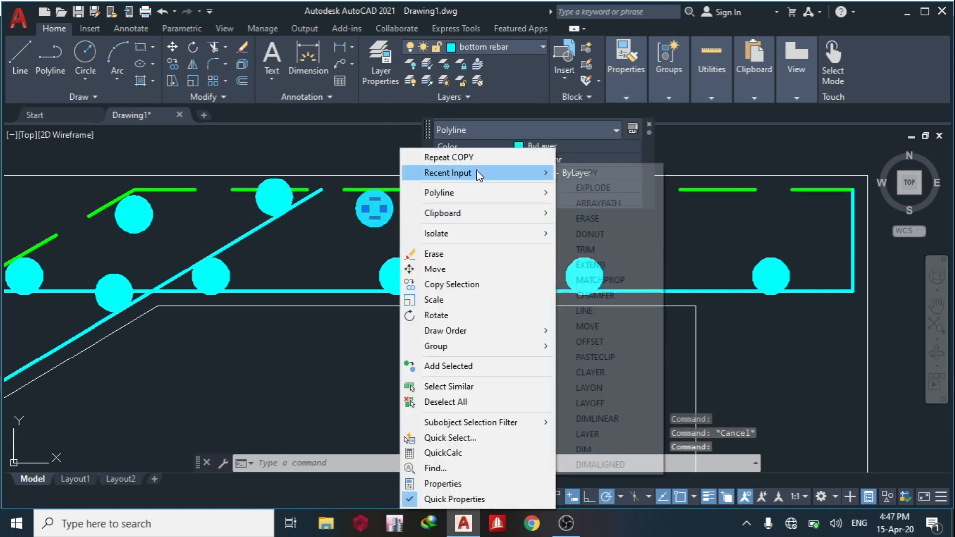
{"action": "left_click", "coordinate": [599, 204]}
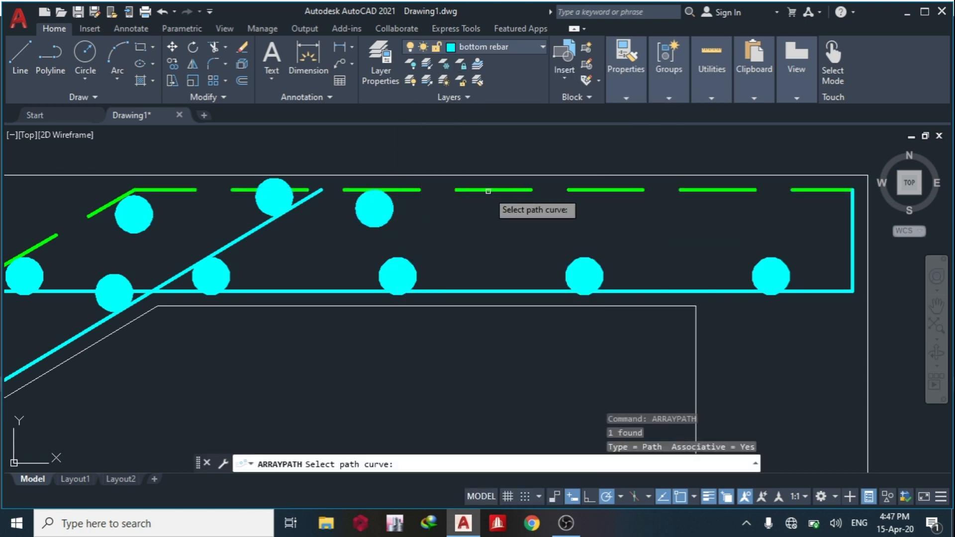
{"action": "left_click", "coordinate": [487, 190]}
{"action": "key", "text": "Escape"}
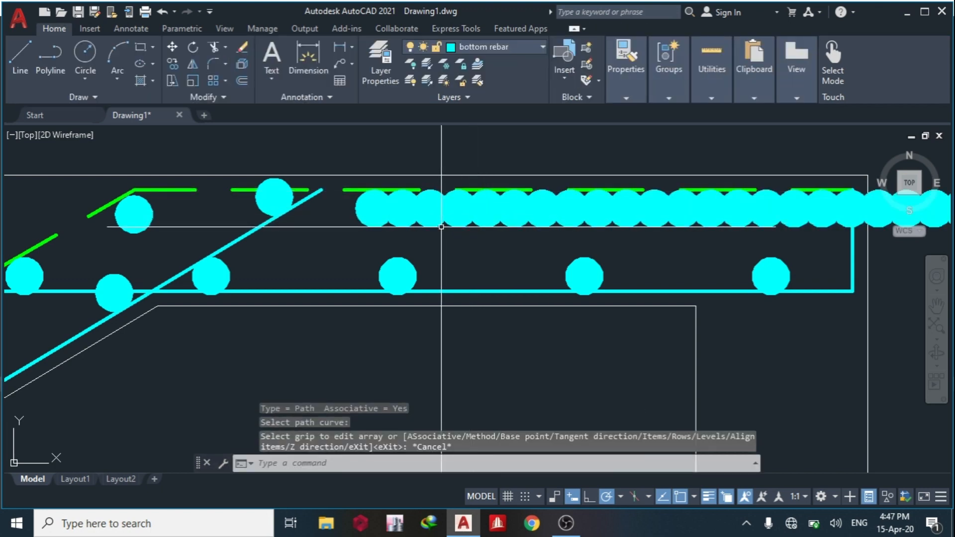
Set the item spacing of the landing's top bar donut array to 250.
{"action": "left_click", "coordinate": [428, 223]}
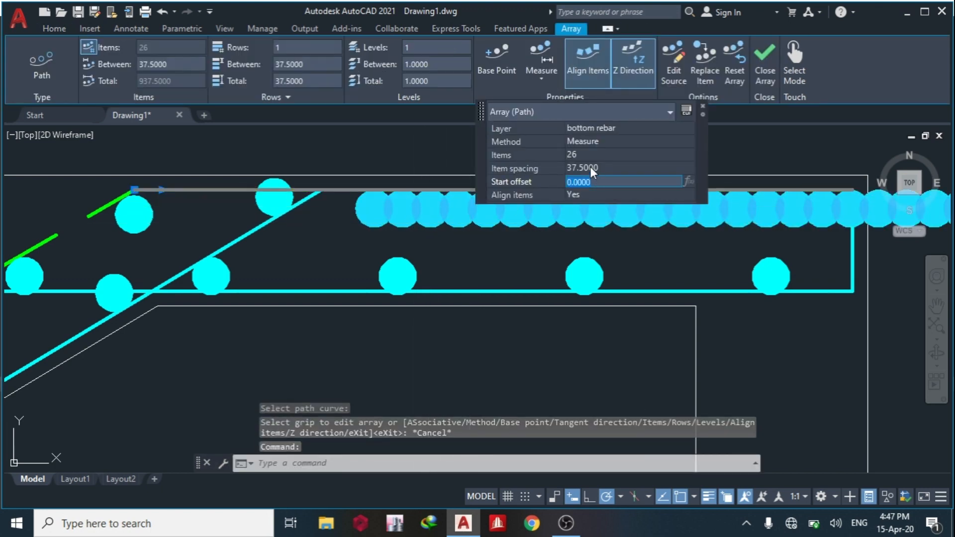
{"action": "type", "text": "250"}
{"action": "key", "text": "Tab"}
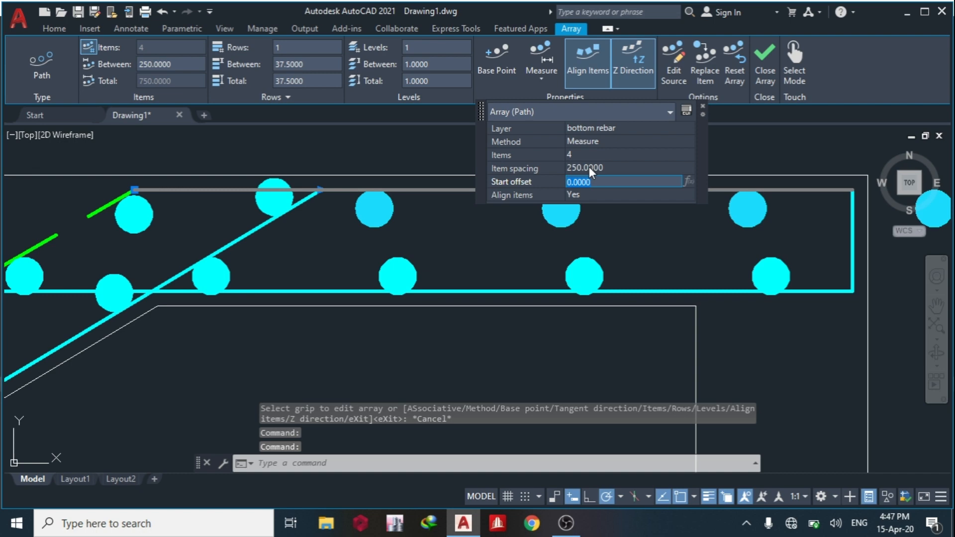
{"action": "key", "text": "Escape"}
{"action": "left_click", "coordinate": [377, 221]}
{"action": "key", "text": "Escape"}
{"action": "scroll", "coordinate": [397, 243], "scroll_direction": "down", "scroll_amount": 6}
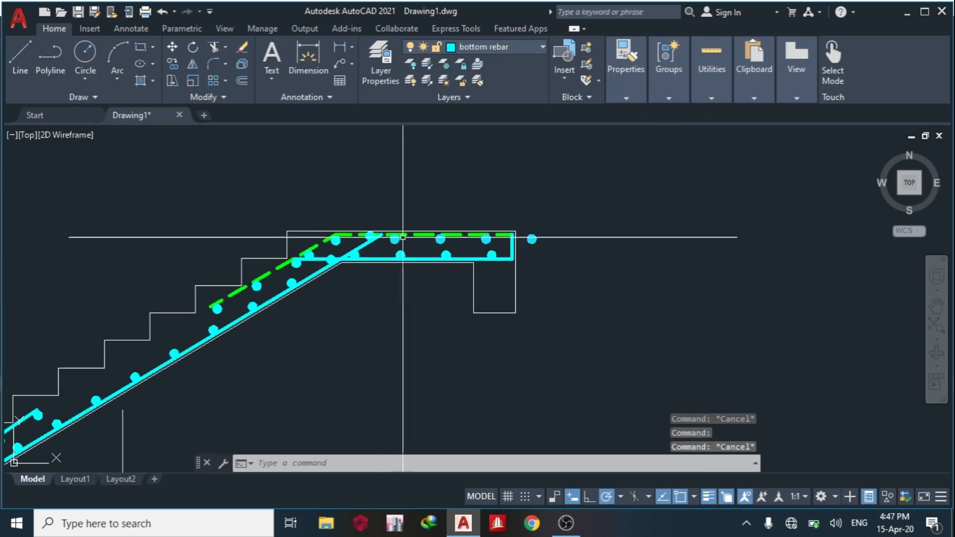
Explode the landing's top donut array and erase the donut lying outside the concrete outline.
{"action": "scroll", "coordinate": [489, 216], "scroll_direction": "up", "scroll_amount": 2}
{"action": "left_click", "coordinate": [534, 230]}
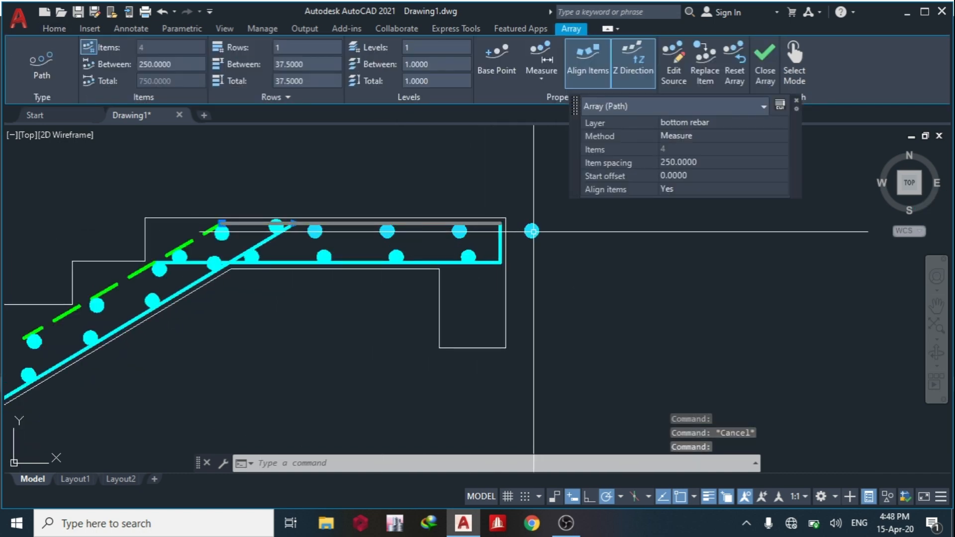
{"action": "type", "text": "ex"}
{"action": "key", "text": "Return"}
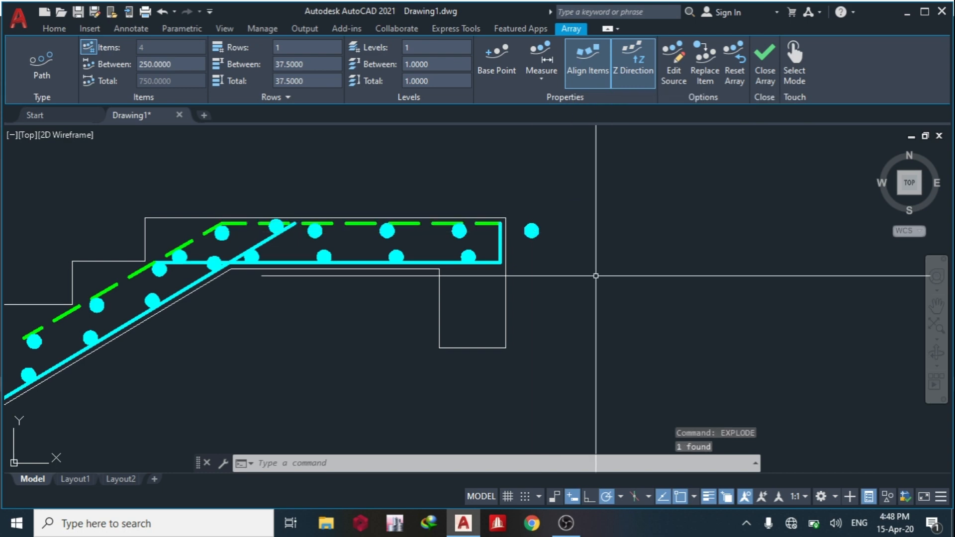
{"action": "key", "text": "Escape"}
{"action": "left_click", "coordinate": [520, 216]}
{"action": "left_click", "coordinate": [540, 237]}
{"action": "key", "text": "Delete"}
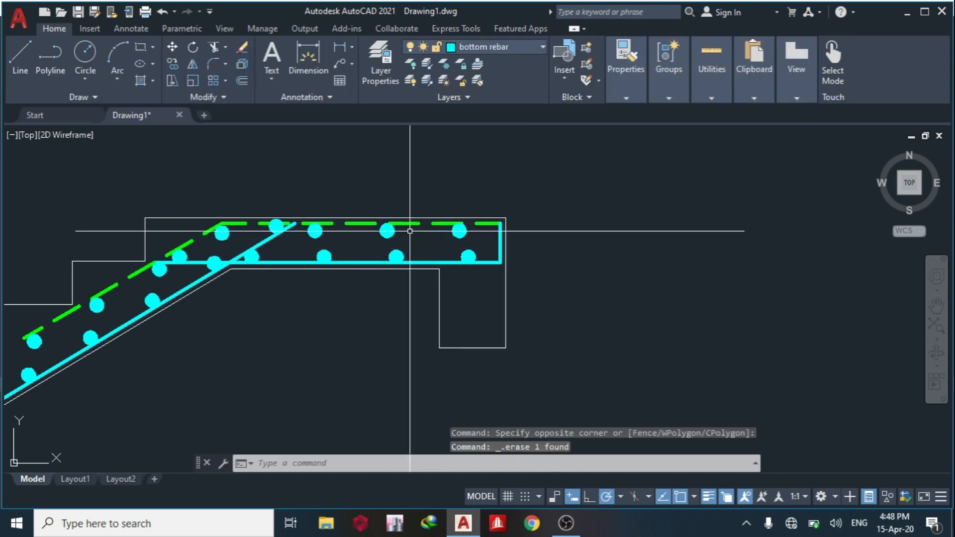
Examine the finished staircase section alongside the labelled reinforcement plan.
{"action": "middle_click_drag", "start_coordinate": [567, 239], "coordinate": [520, 262]}
{"action": "scroll", "coordinate": [520, 262], "scroll_direction": "down", "scroll_amount": 2}
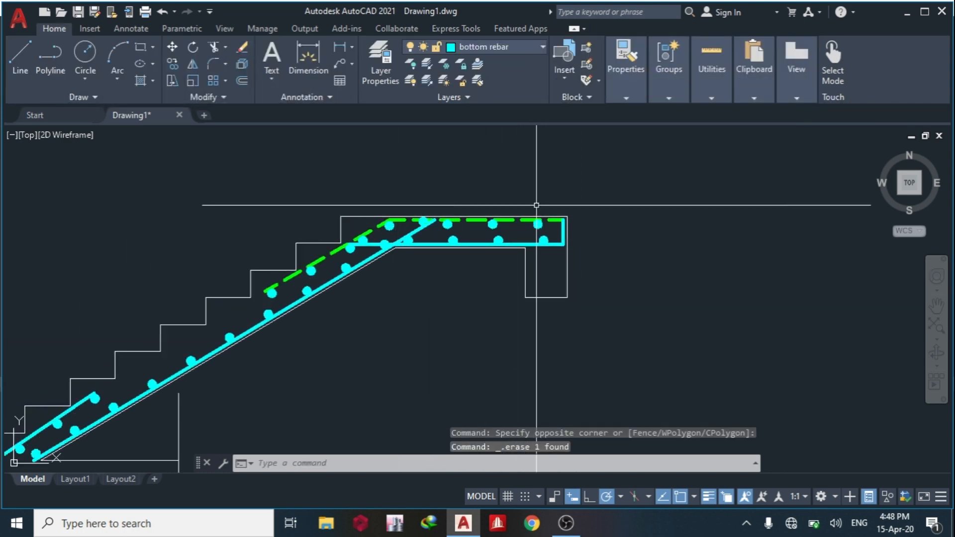
{"action": "mouse_move", "coordinate": [481, 217]}
{"action": "middle_mouse_down"}
{"action": "mouse_move", "coordinate": [504, 239]}
{"action": "mouse_move", "coordinate": [635, 232]}
{"action": "middle_mouse_up"}
{"action": "scroll", "coordinate": [545, 275], "scroll_direction": "down", "scroll_amount": 4}
{"action": "middle_click_drag", "start_coordinate": [535, 321], "coordinate": [549, 252]}
{"action": "middle_click_drag", "start_coordinate": [599, 210], "coordinate": [506, 231]}
{"action": "scroll", "coordinate": [548, 198], "scroll_direction": "down", "scroll_amount": 8}
{"action": "middle_click_drag", "start_coordinate": [458, 204], "coordinate": [467, 264]}
{"action": "scroll", "coordinate": [443, 216], "scroll_direction": "up", "scroll_amount": 6}
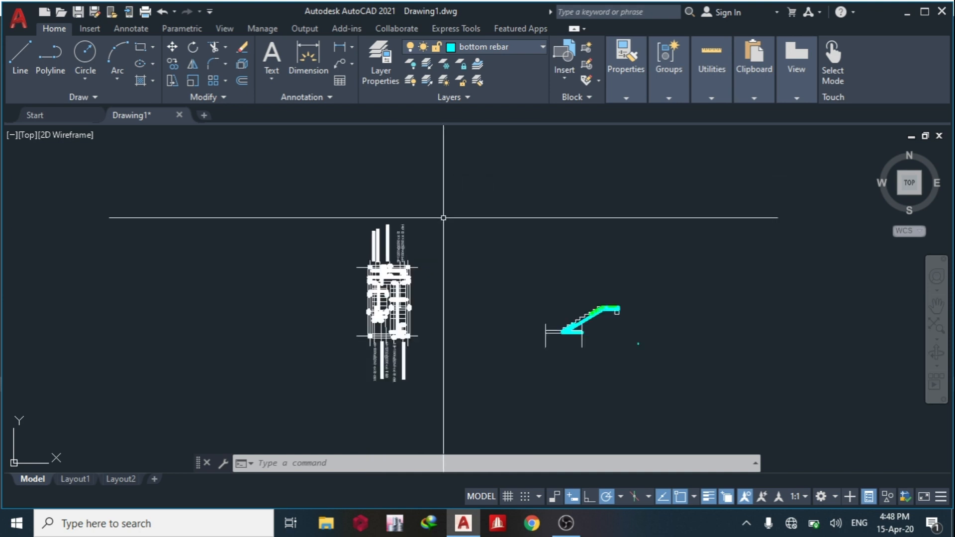
{"action": "middle_click_drag", "start_coordinate": [489, 300], "coordinate": [404, 241]}
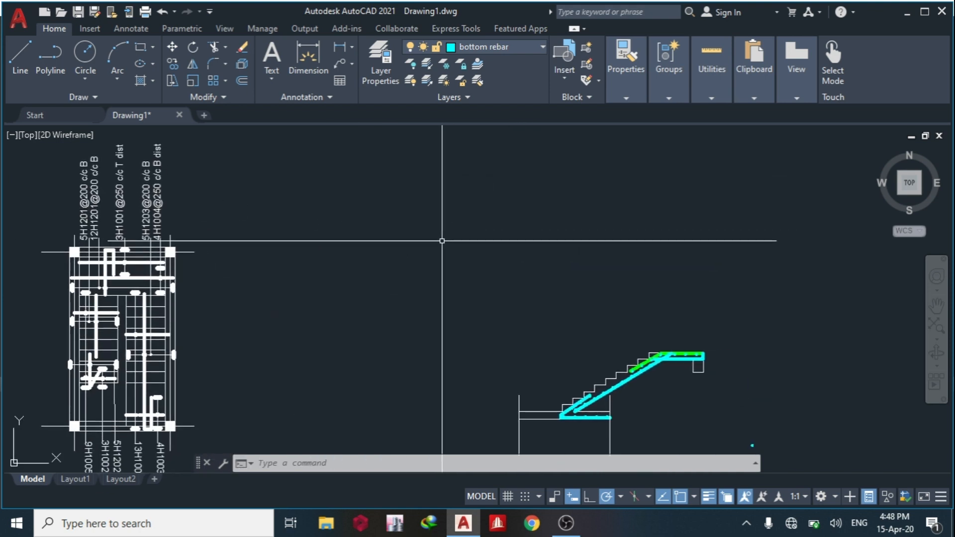
{"action": "middle_click_drag", "start_coordinate": [539, 288], "coordinate": [456, 230]}
{"action": "scroll", "coordinate": [565, 282], "scroll_direction": "down", "scroll_amount": 5}
{"action": "middle_click_drag", "start_coordinate": [546, 273], "coordinate": [502, 274]}
{"action": "scroll", "coordinate": [321, 300], "scroll_direction": "up", "scroll_amount": 5}
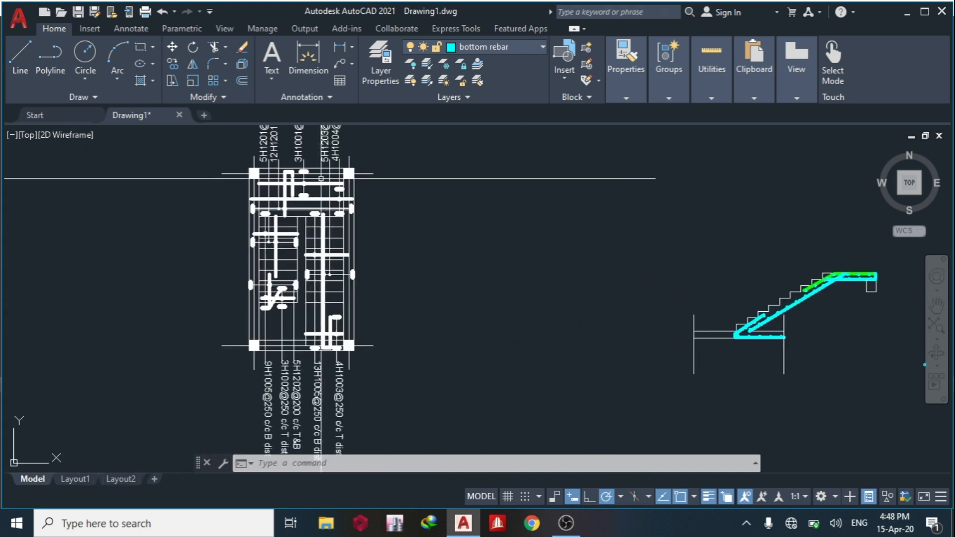
{"action": "middle_click_drag", "start_coordinate": [432, 324], "coordinate": [331, 322]}
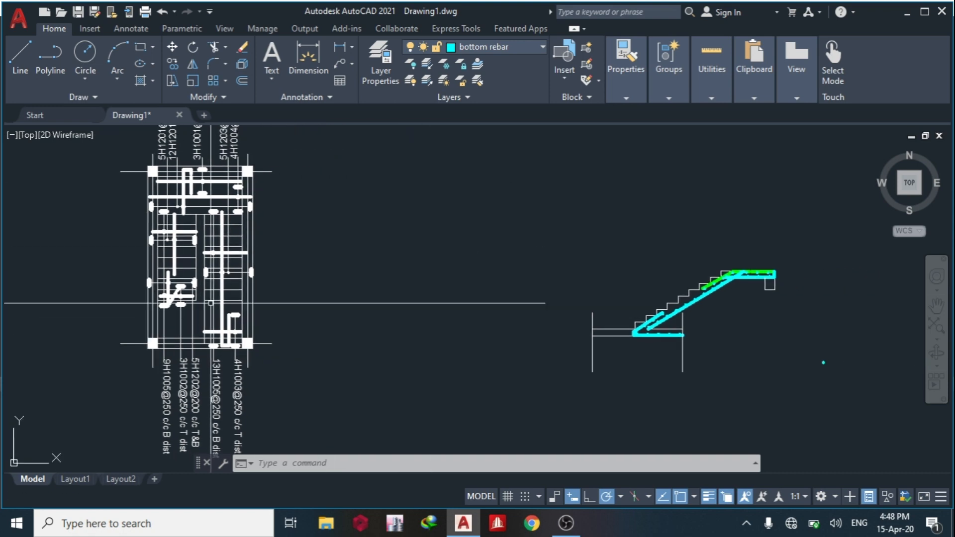
{"action": "middle_click_drag", "start_coordinate": [532, 301], "coordinate": [292, 302]}
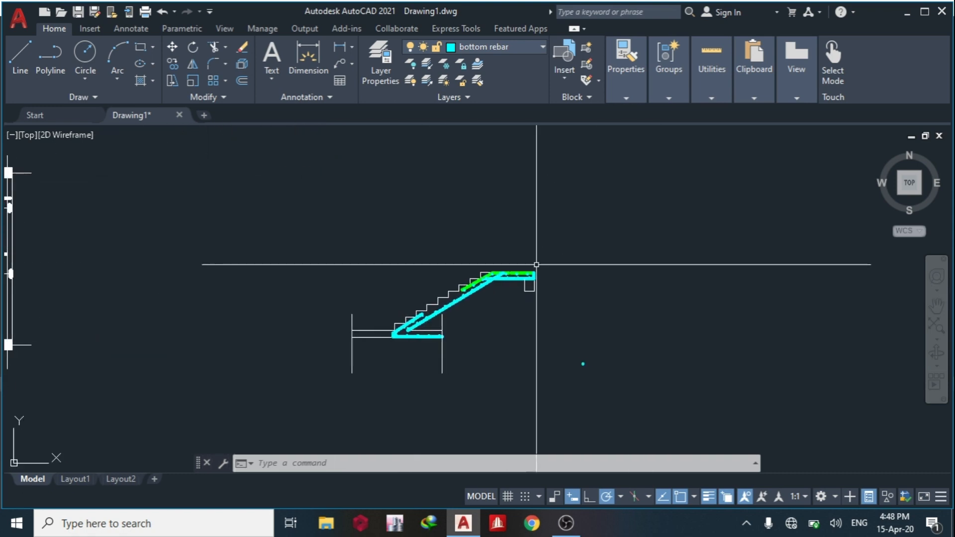
{"action": "middle_click_drag", "start_coordinate": [515, 275], "coordinate": [625, 271]}
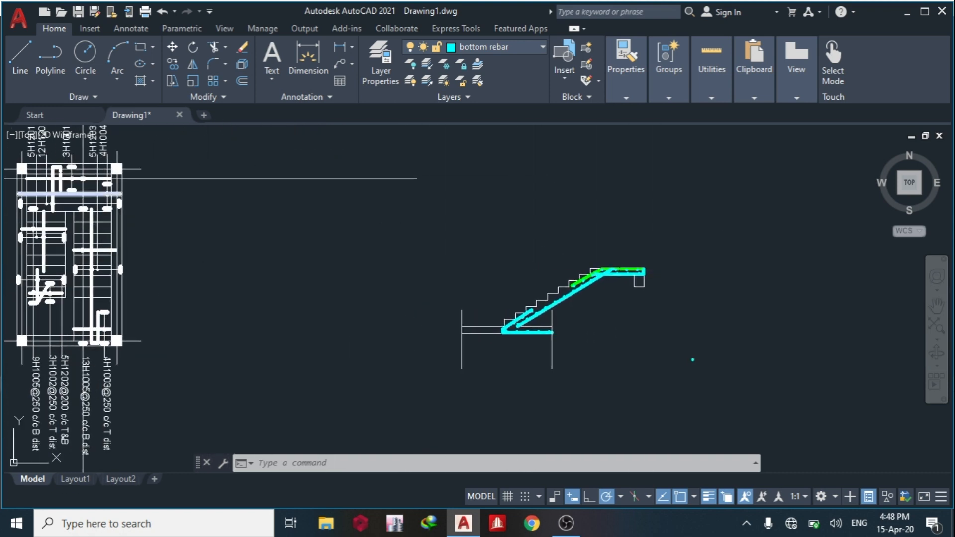